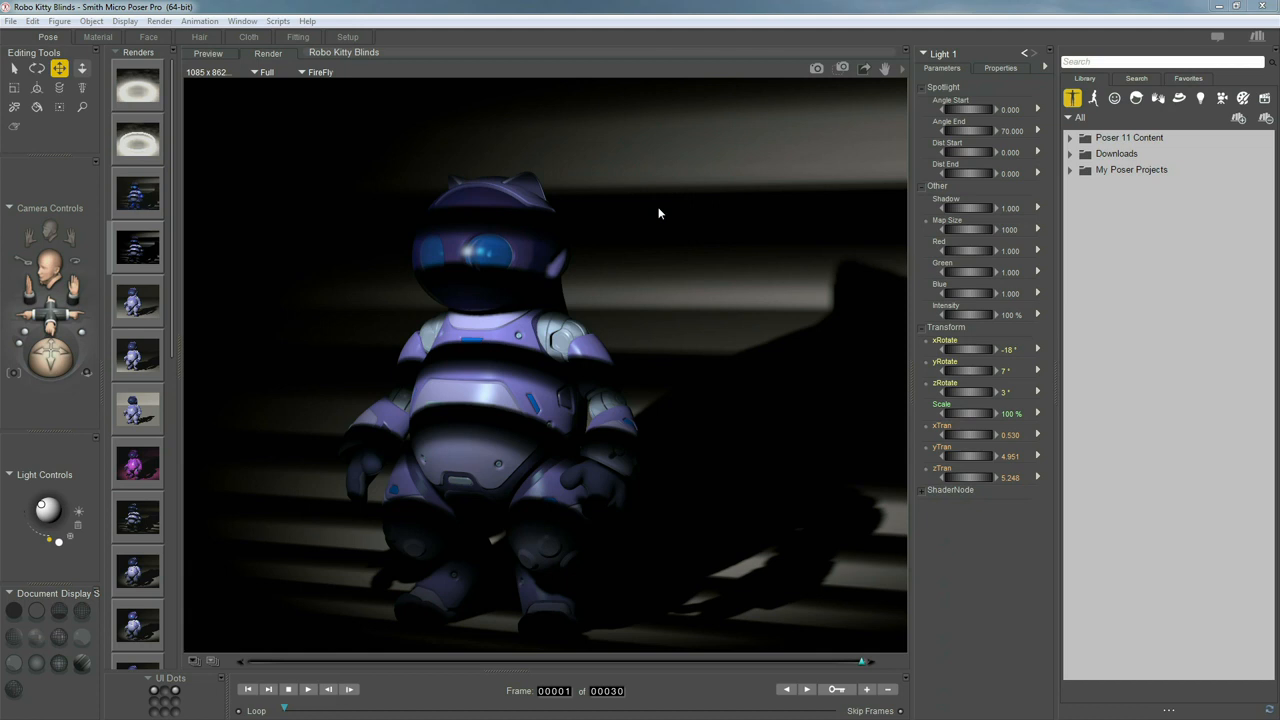
# In the live preview, try Dante Infero, Lit from below and Red and blue, then apply Nice Blue
pyautogui.click(208, 54)
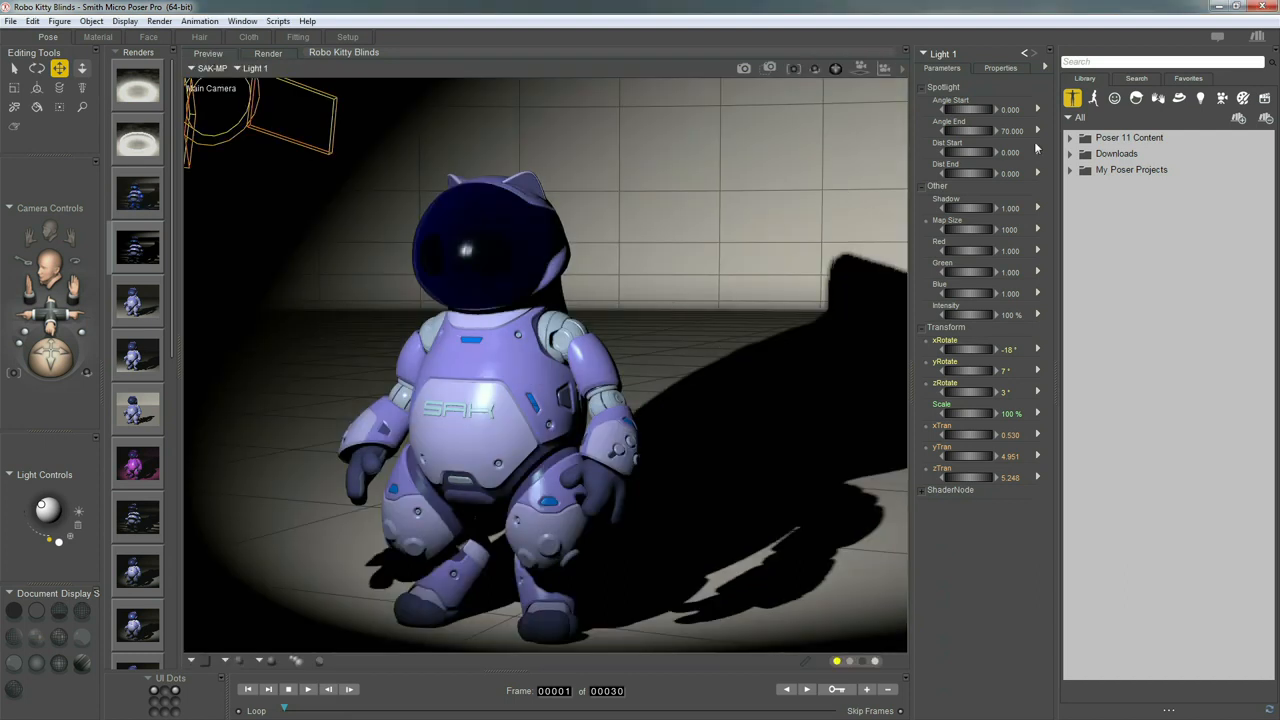
pyautogui.click(1200, 97)
pyautogui.click(1070, 138)
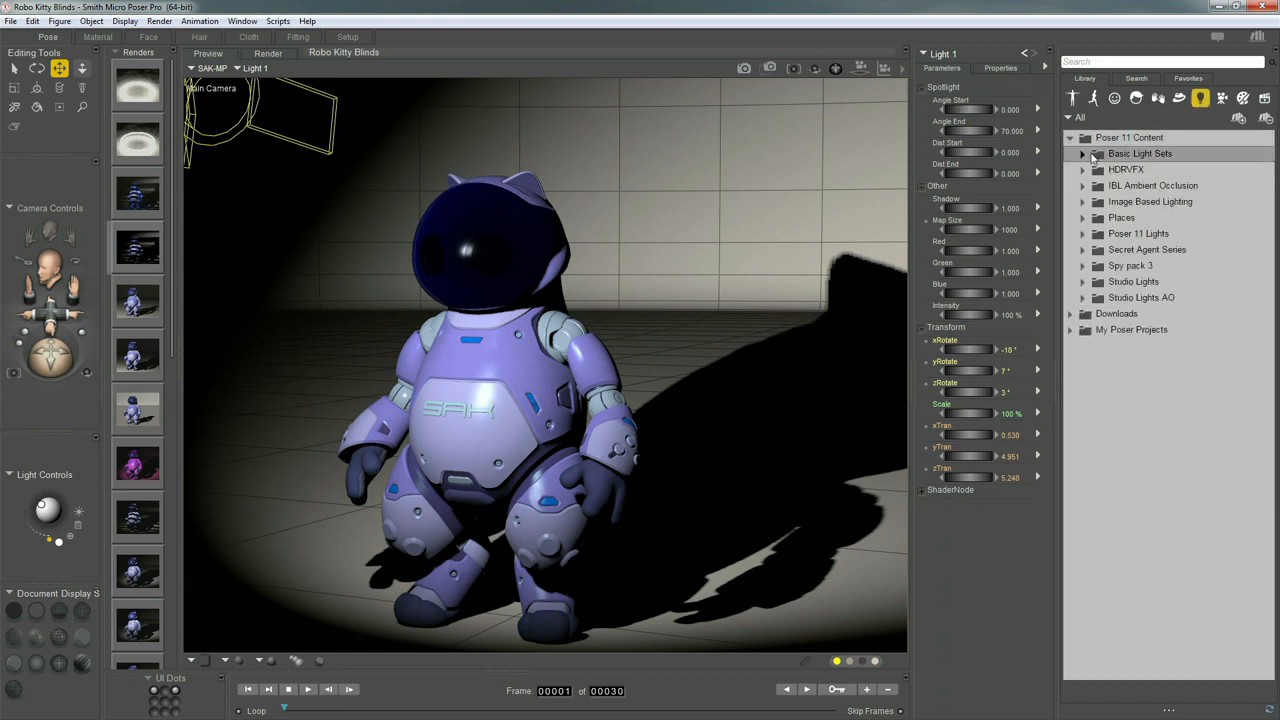
pyautogui.click(1082, 154)
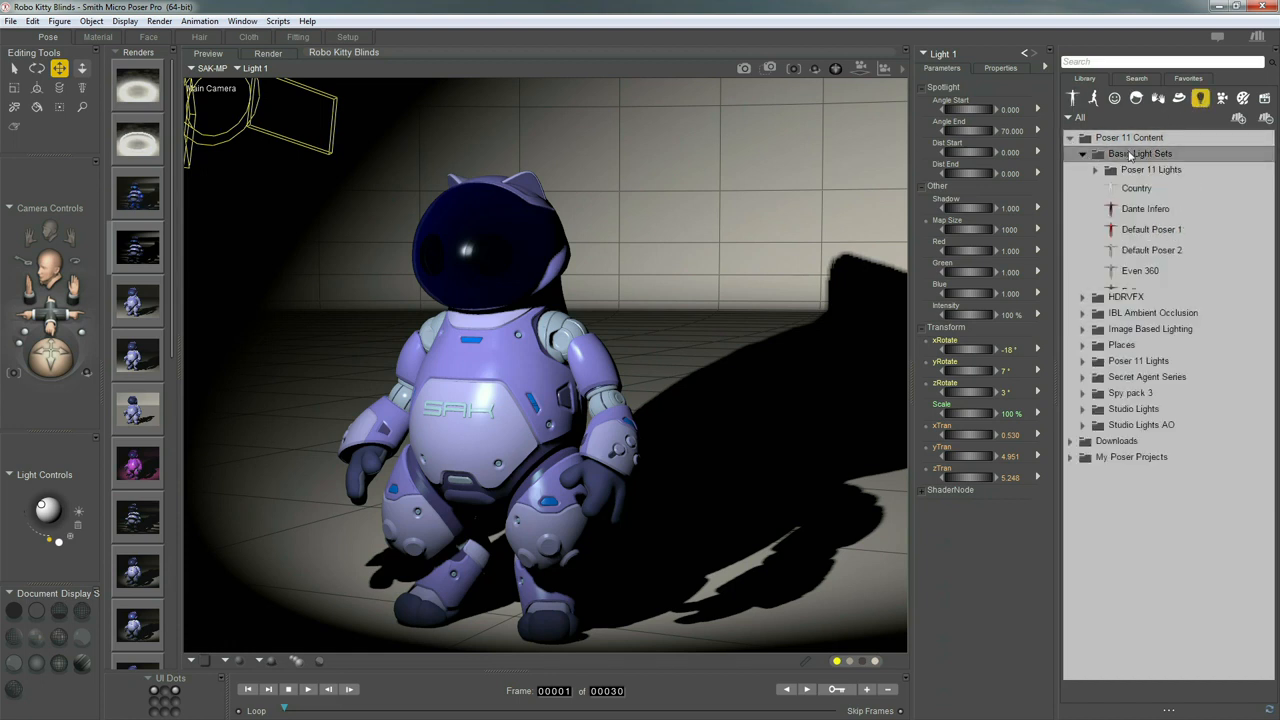
pyautogui.click(1130, 231)
pyautogui.doubleClick(1146, 209)
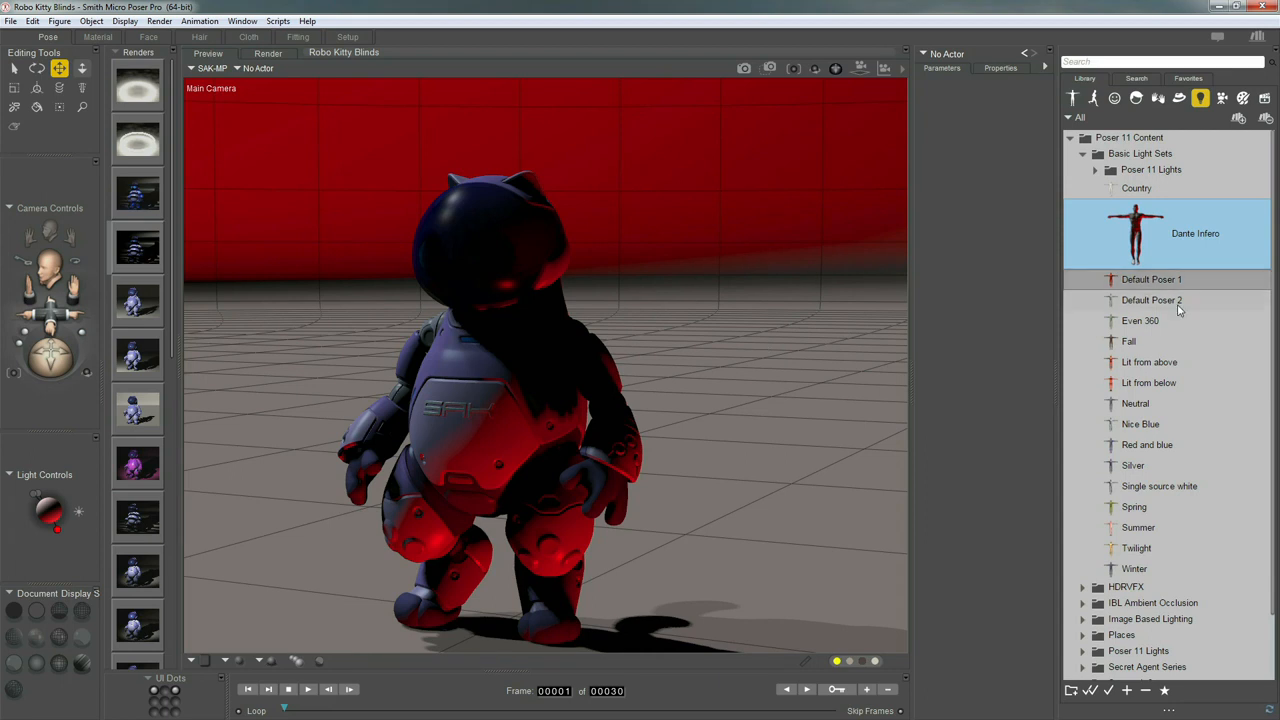
pyautogui.doubleClick(1149, 380)
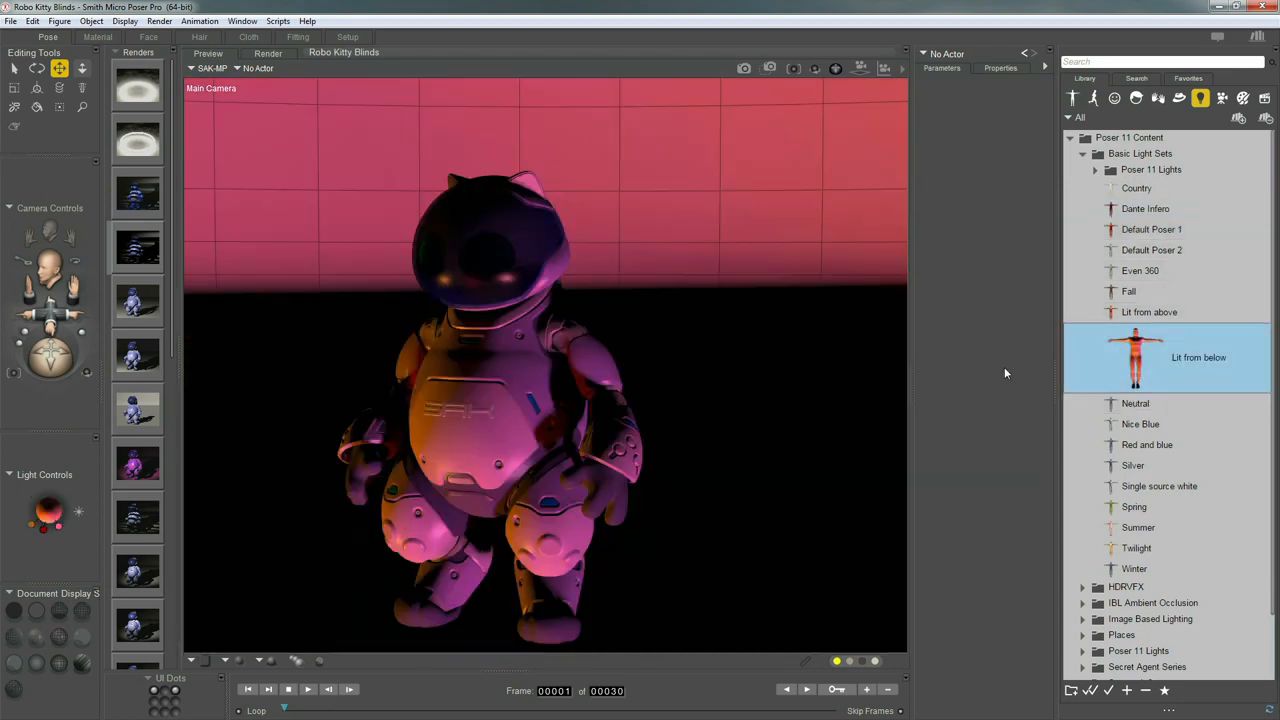
pyautogui.doubleClick(1142, 446)
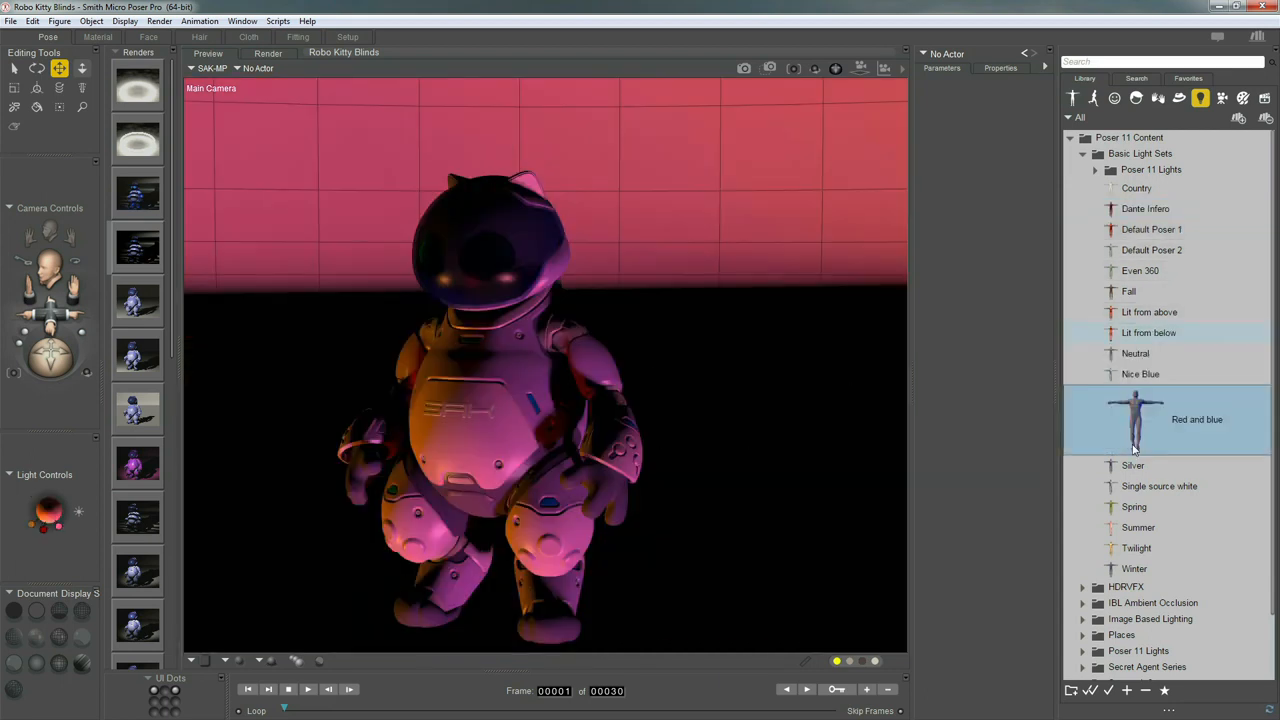
pyautogui.doubleClick(1143, 374)
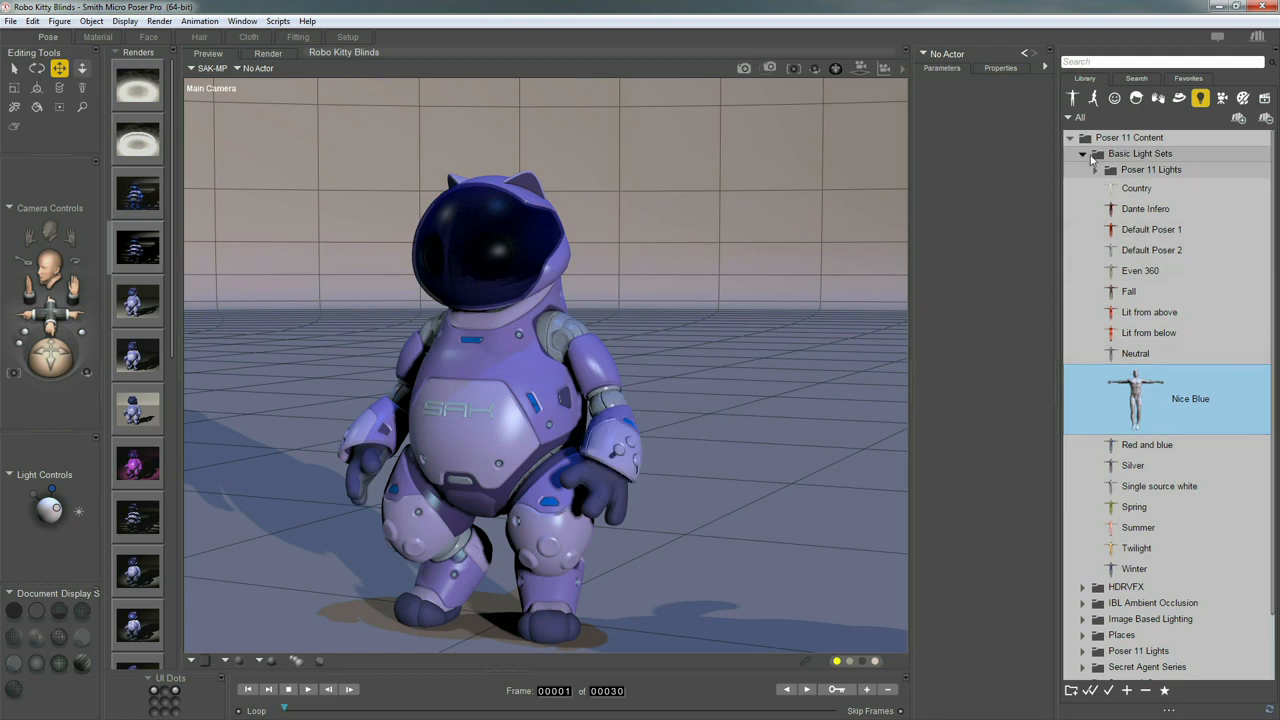
# Preview Studio Lights AO presets like Studio_Butterfly_AO and Studio_Eyelight_AO, then collapse the library folders
pyautogui.click(1083, 155)
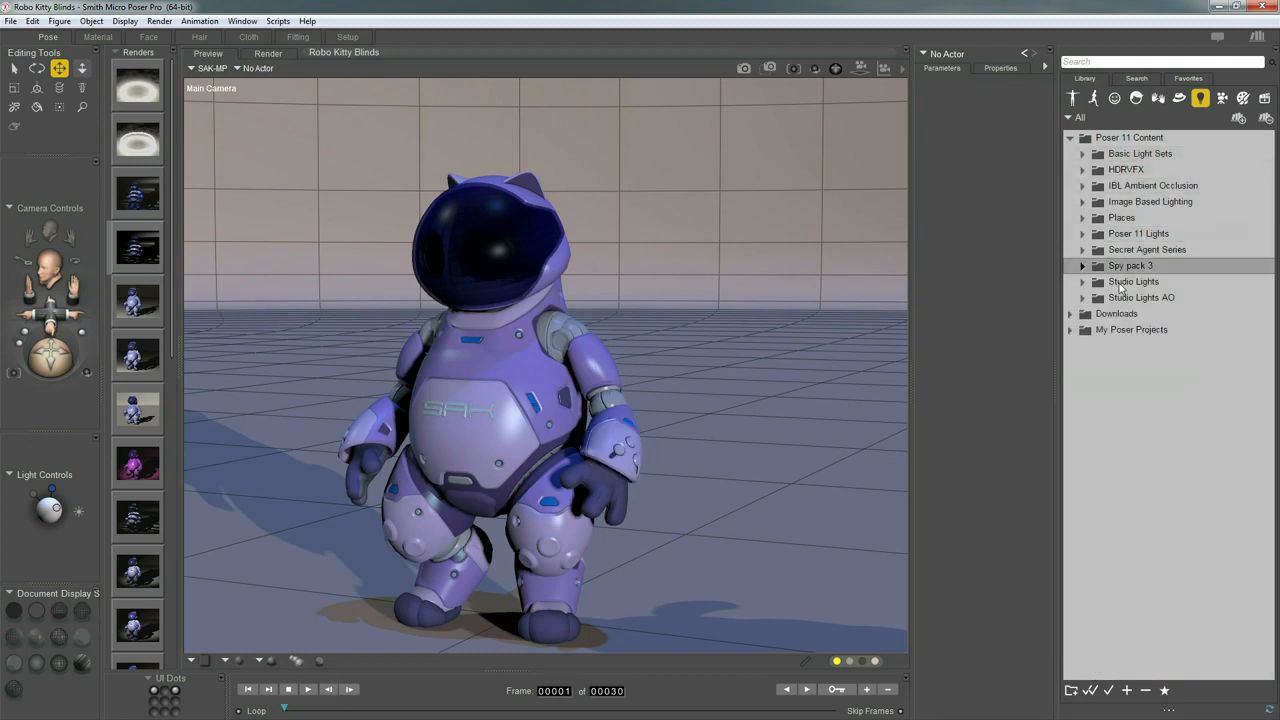
pyautogui.click(1083, 298)
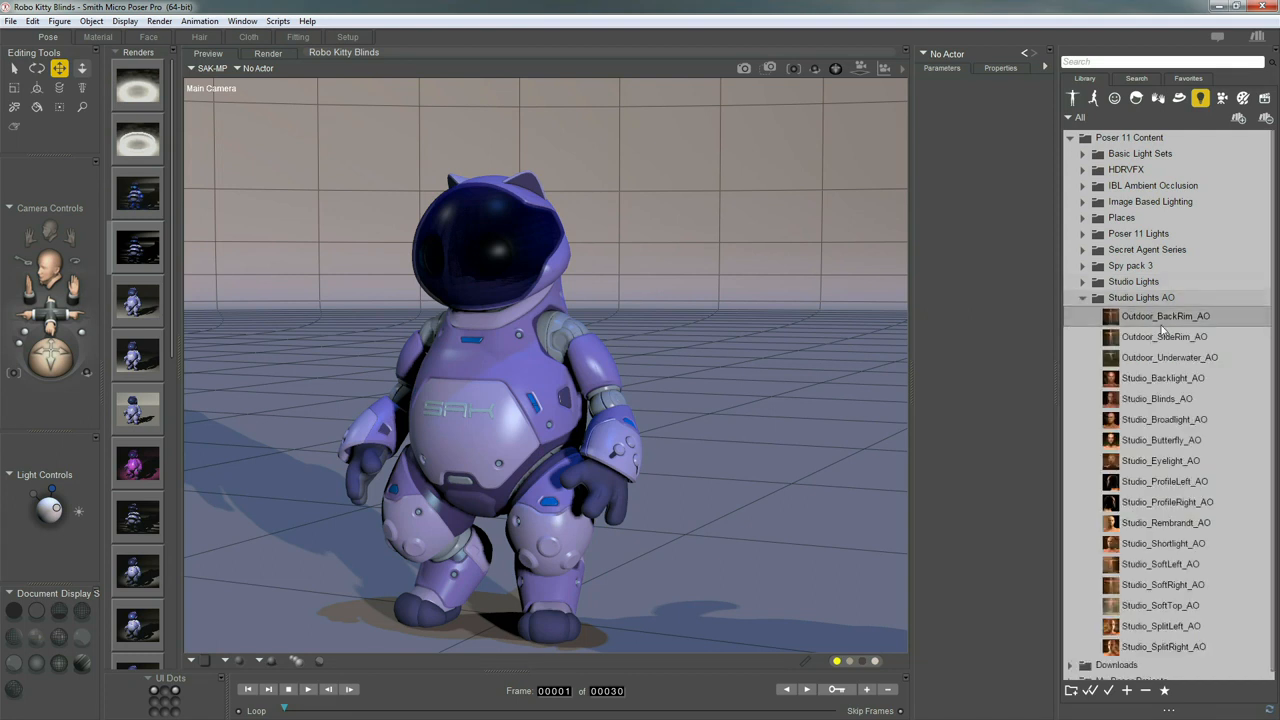
pyautogui.click(1141, 443)
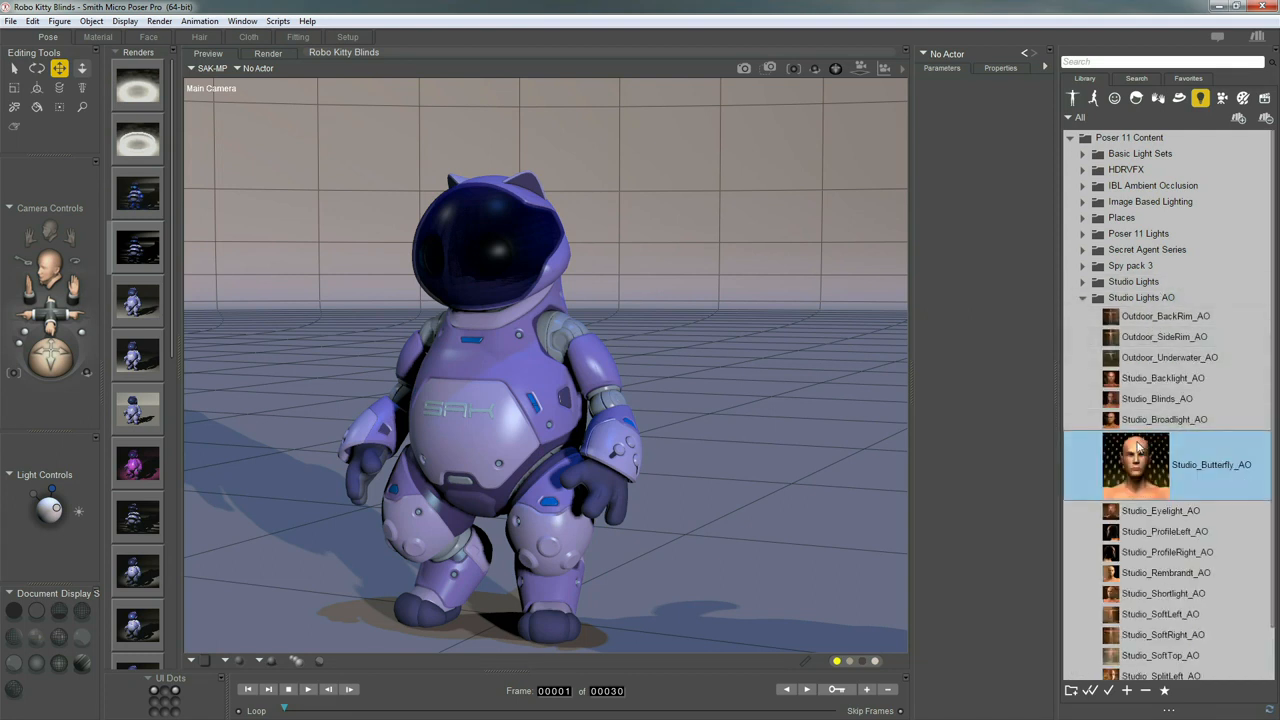
pyautogui.click(1146, 508)
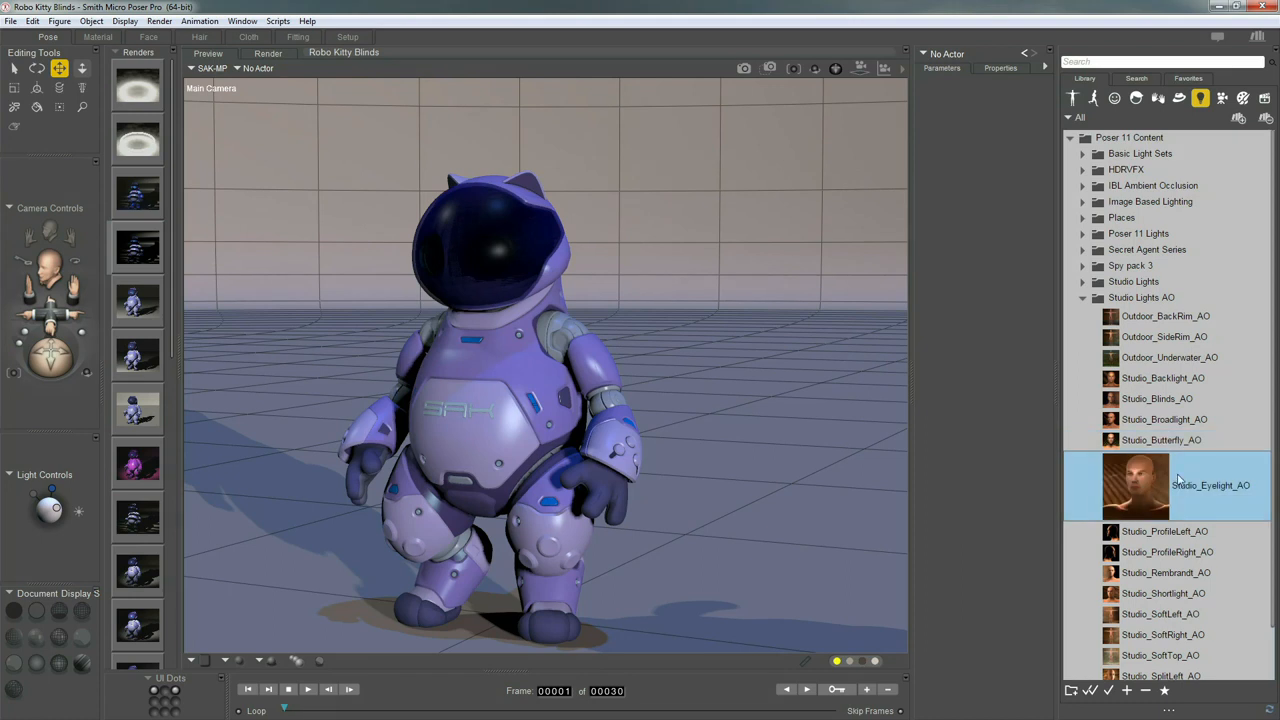
pyautogui.click(1161, 421)
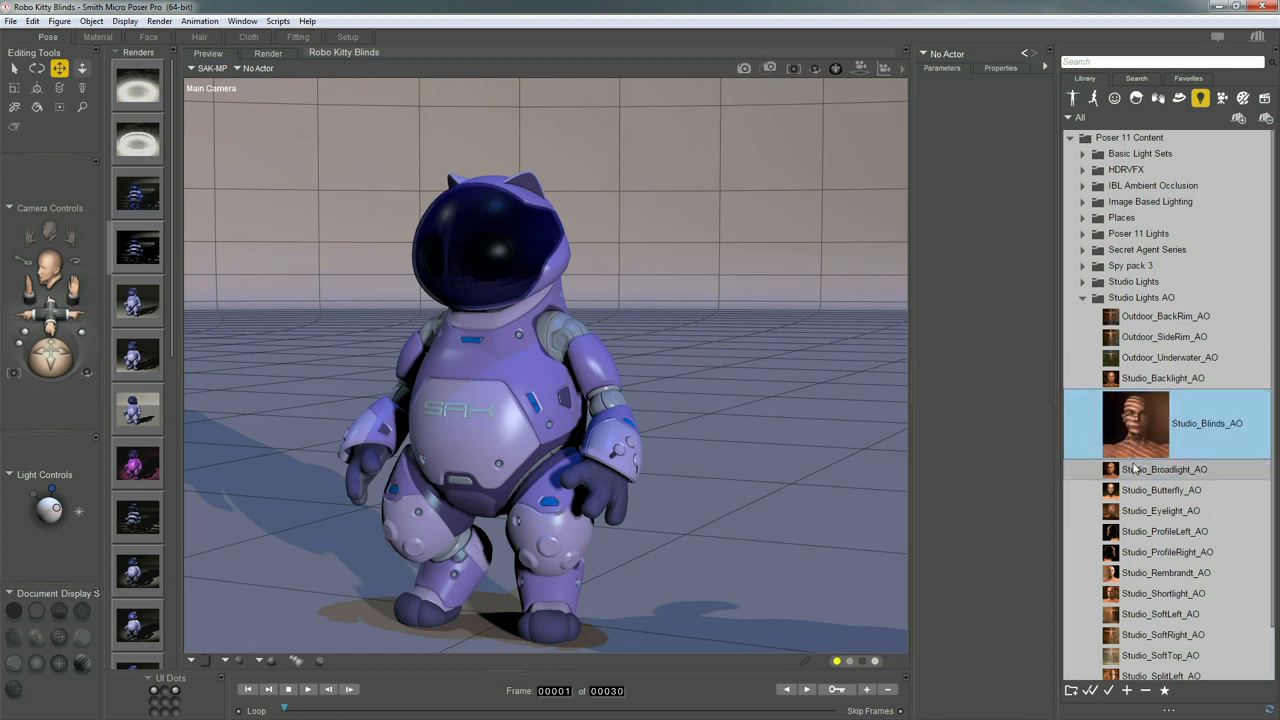
pyautogui.click(1081, 299)
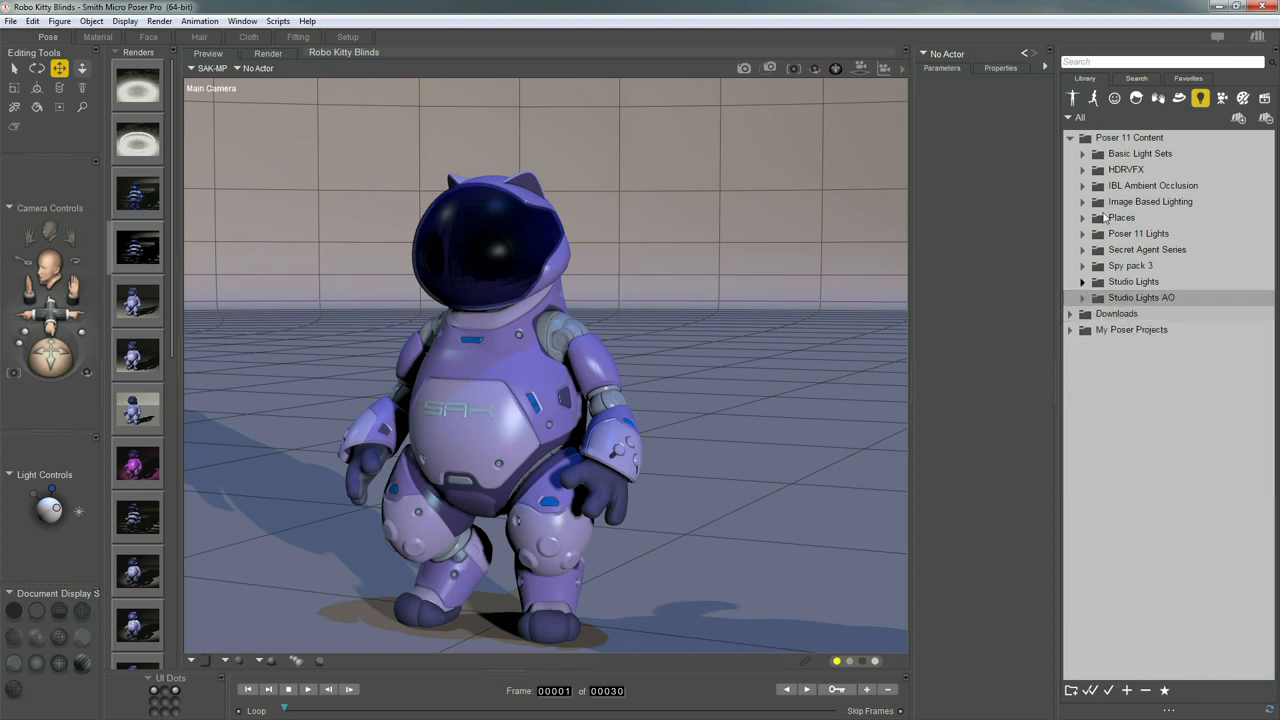
pyautogui.click(1070, 138)
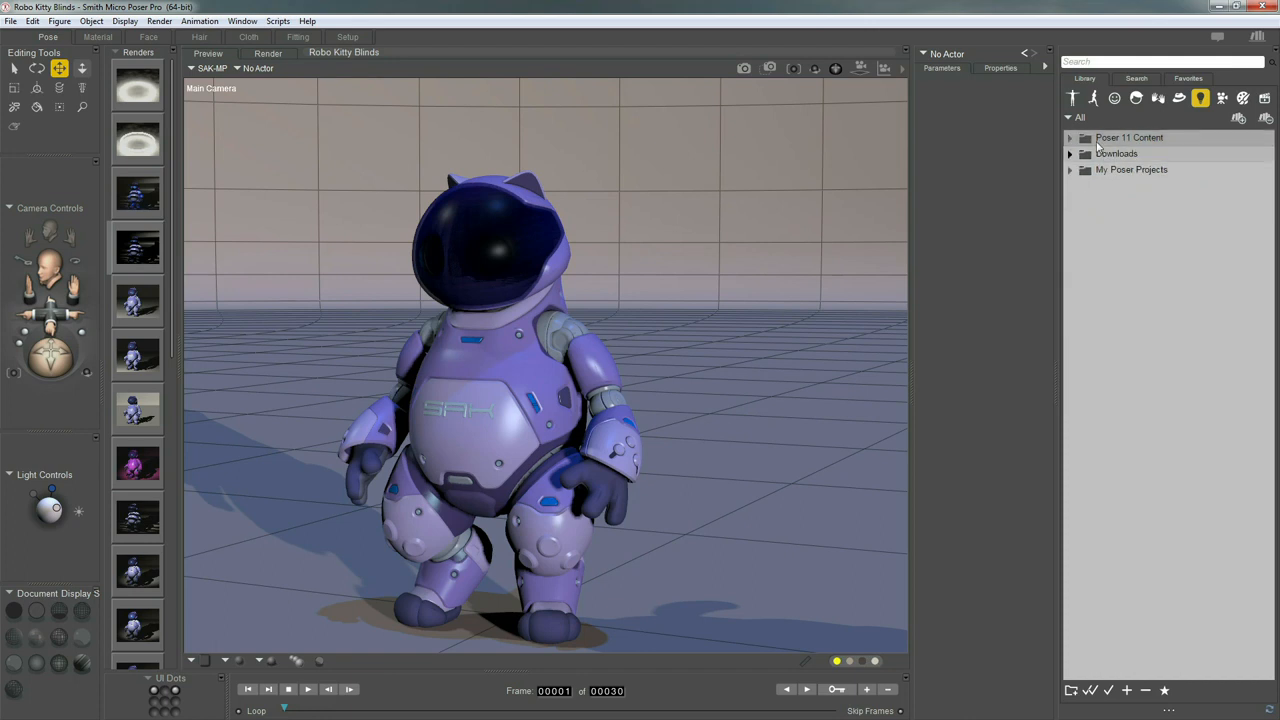
# Undo the light presets to restore the single blinds spotlight, leaving the Create Light menu unused
pyautogui.click(1072, 97)
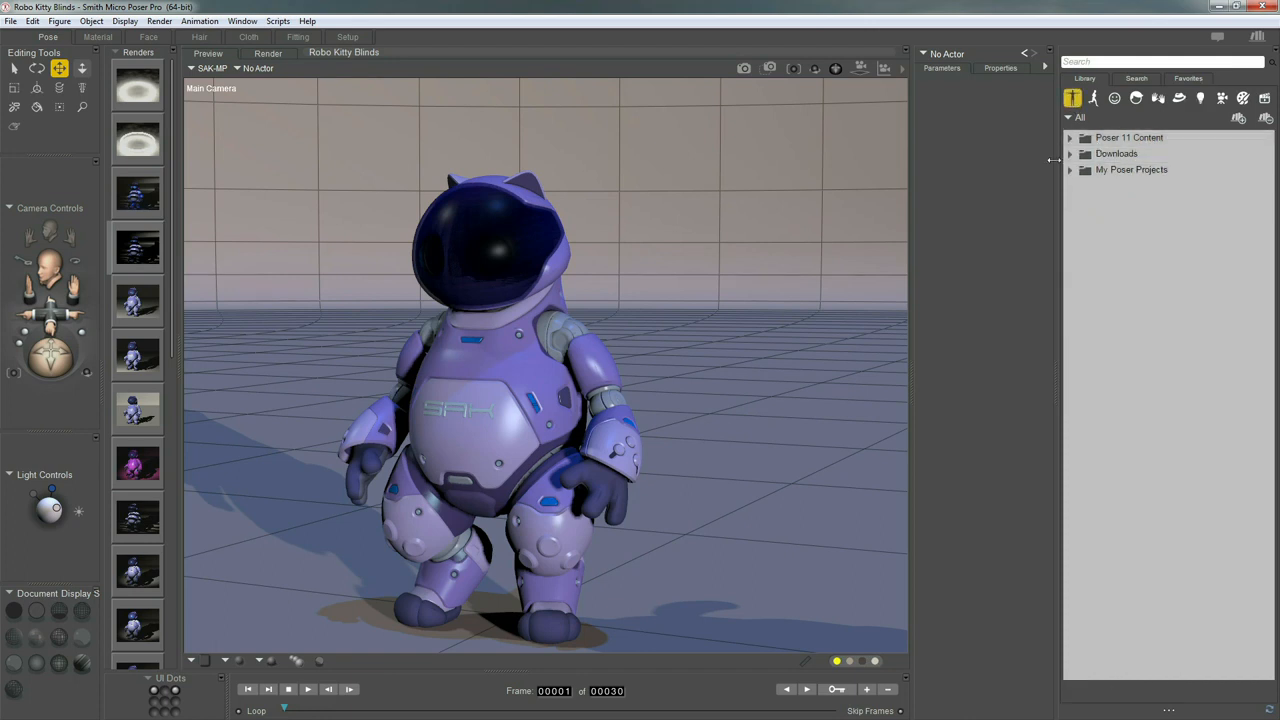
pyautogui.click(653, 384)
pyautogui.hotkey('ctrl', 'z')
pyautogui.hotkey('ctrl', 'z')
pyautogui.hotkey('ctrl', 'z')
pyautogui.hotkey('ctrl', 'z')
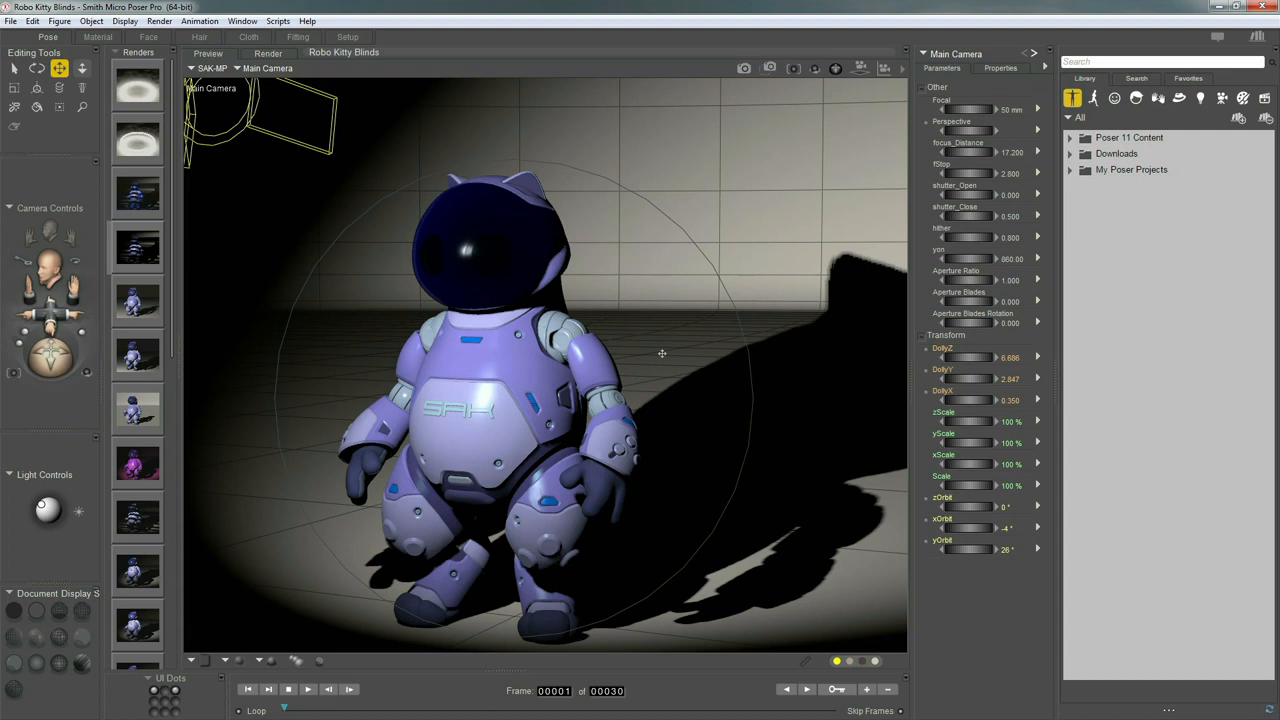
pyautogui.click(91, 21)
pyautogui.moveTo(200, 244)
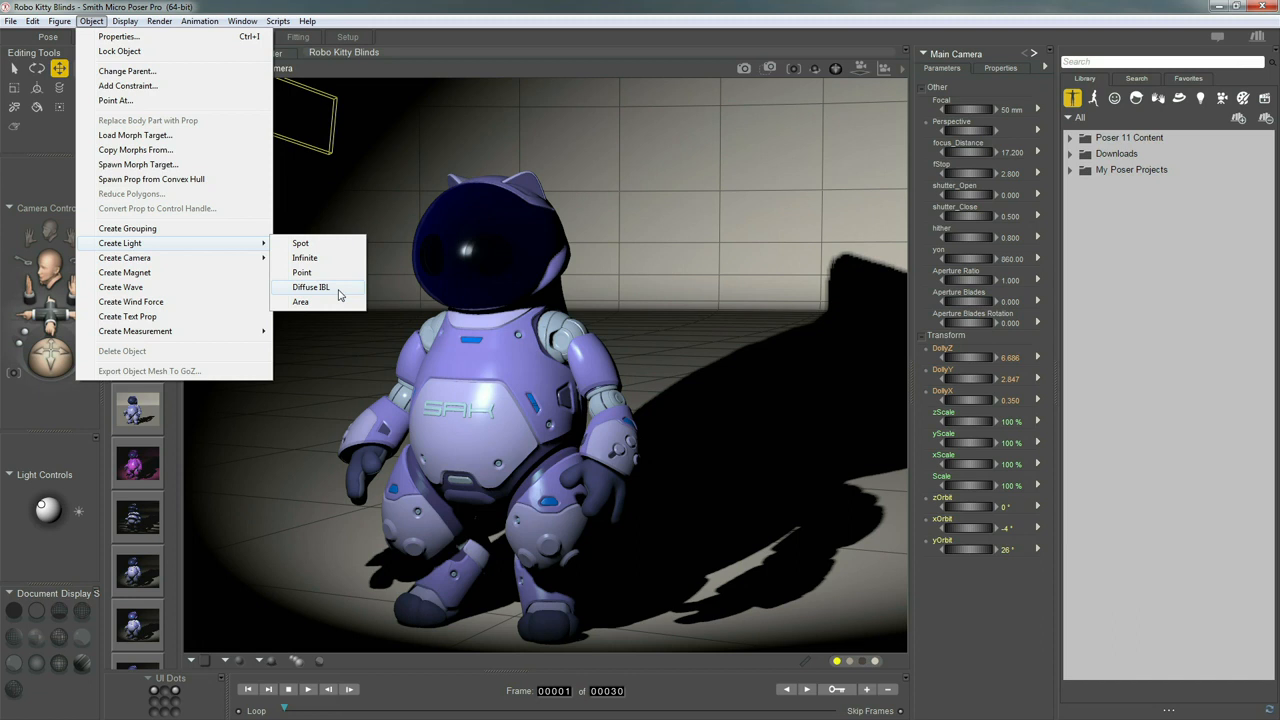
pyautogui.click(567, 31)
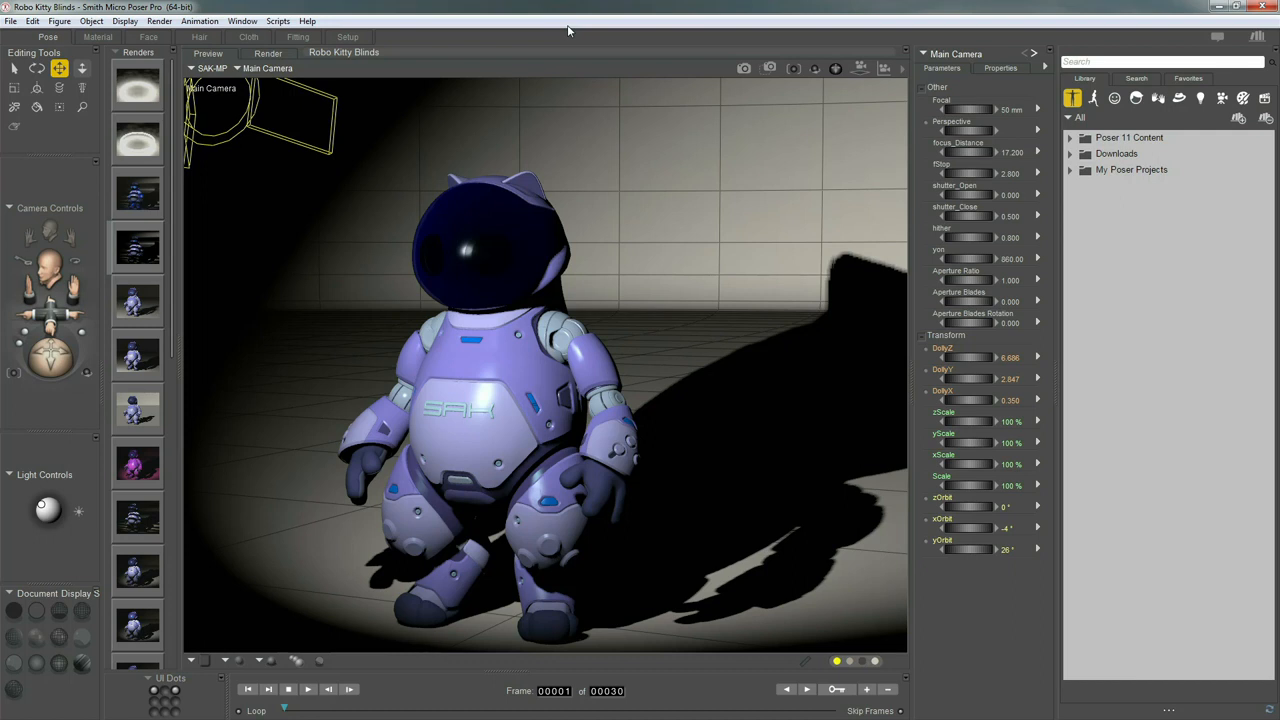
# Uncheck Visible for the robot's Body and set the UI Dots palette to Camera
pyautogui.click(508, 259)
pyautogui.click(259, 70)
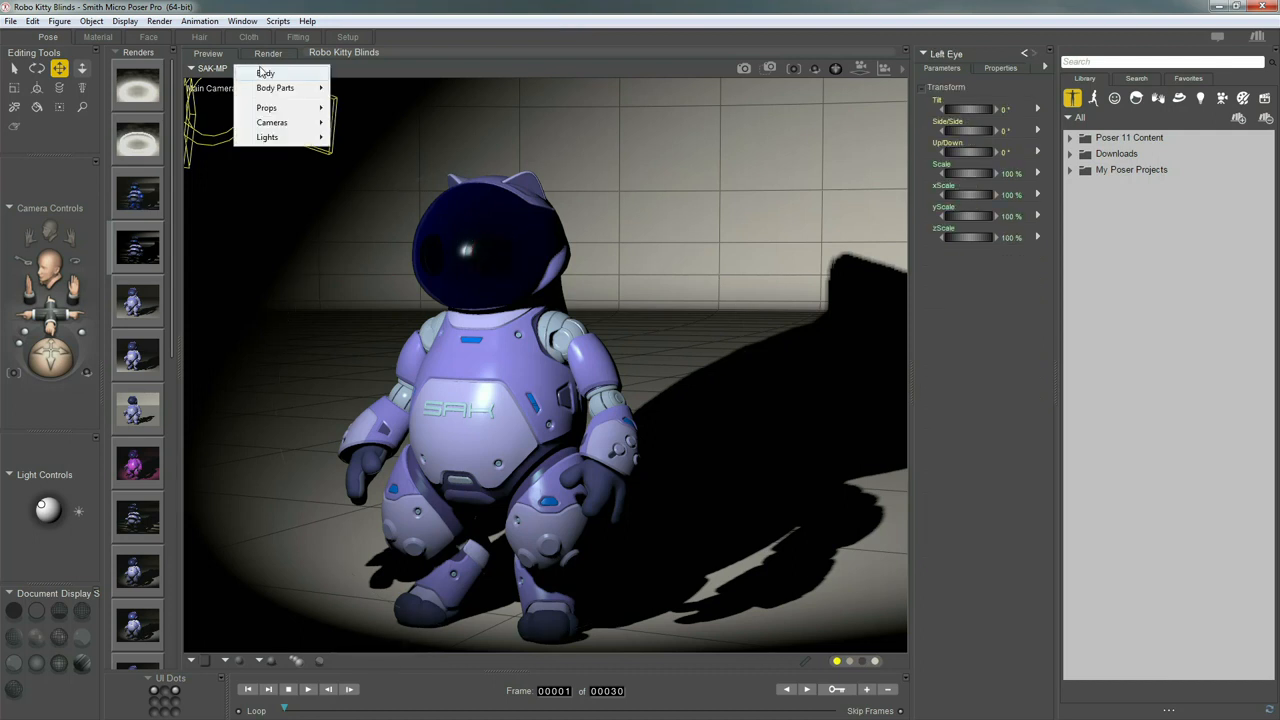
pyautogui.click(265, 74)
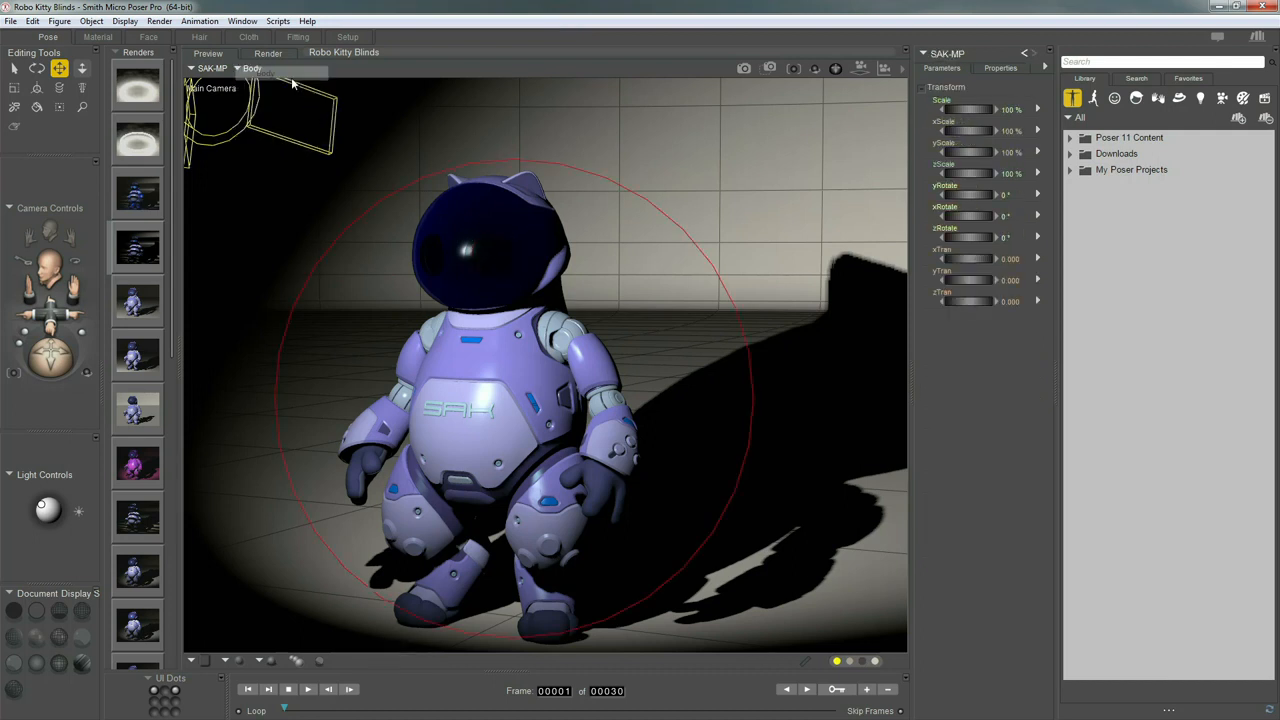
pyautogui.click(1000, 67)
pyautogui.click(926, 99)
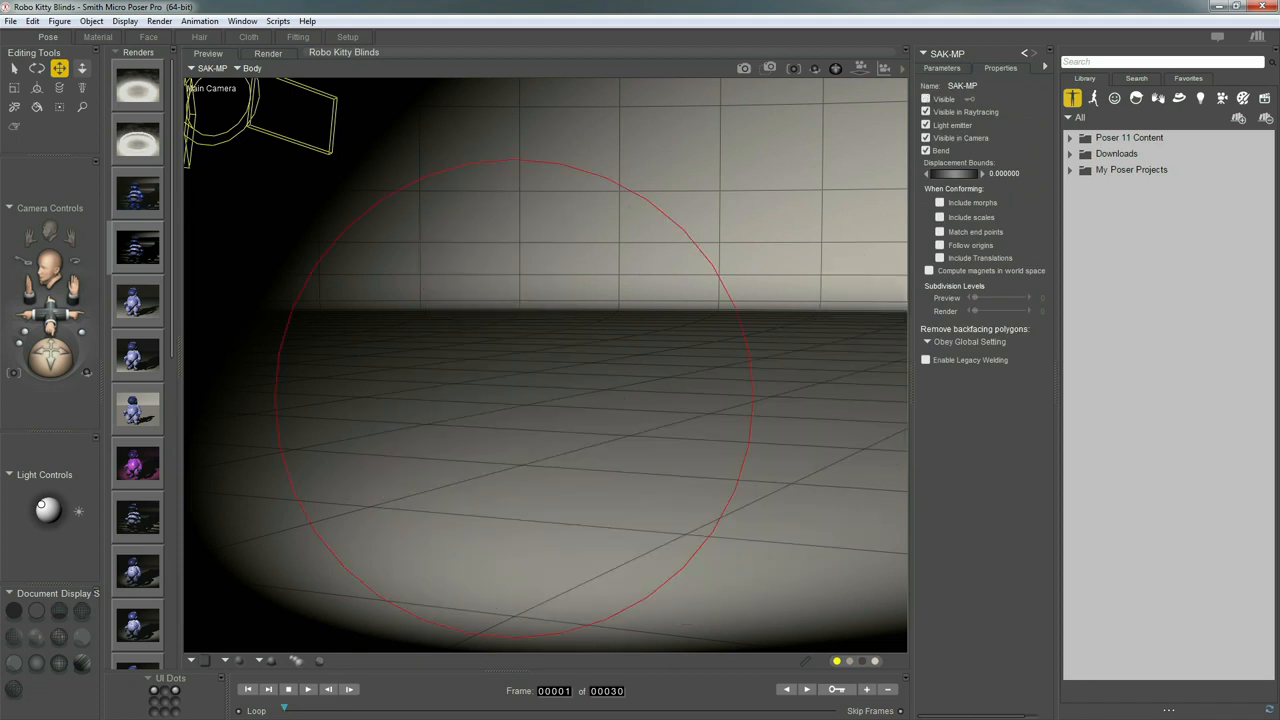
pyautogui.click(172, 686)
pyautogui.click(182, 652)
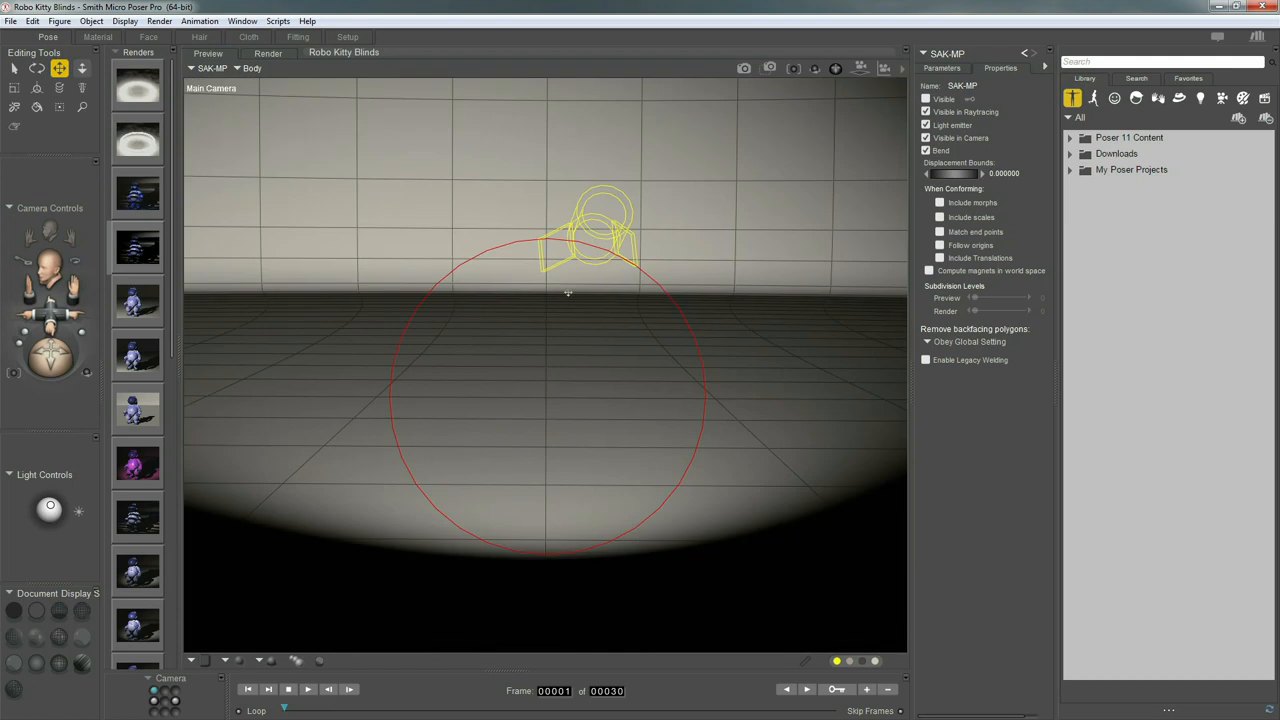
# Add a torus prop from the Props library's Primitives folder to the scene
pyautogui.click(1180, 100)
pyautogui.click(1070, 138)
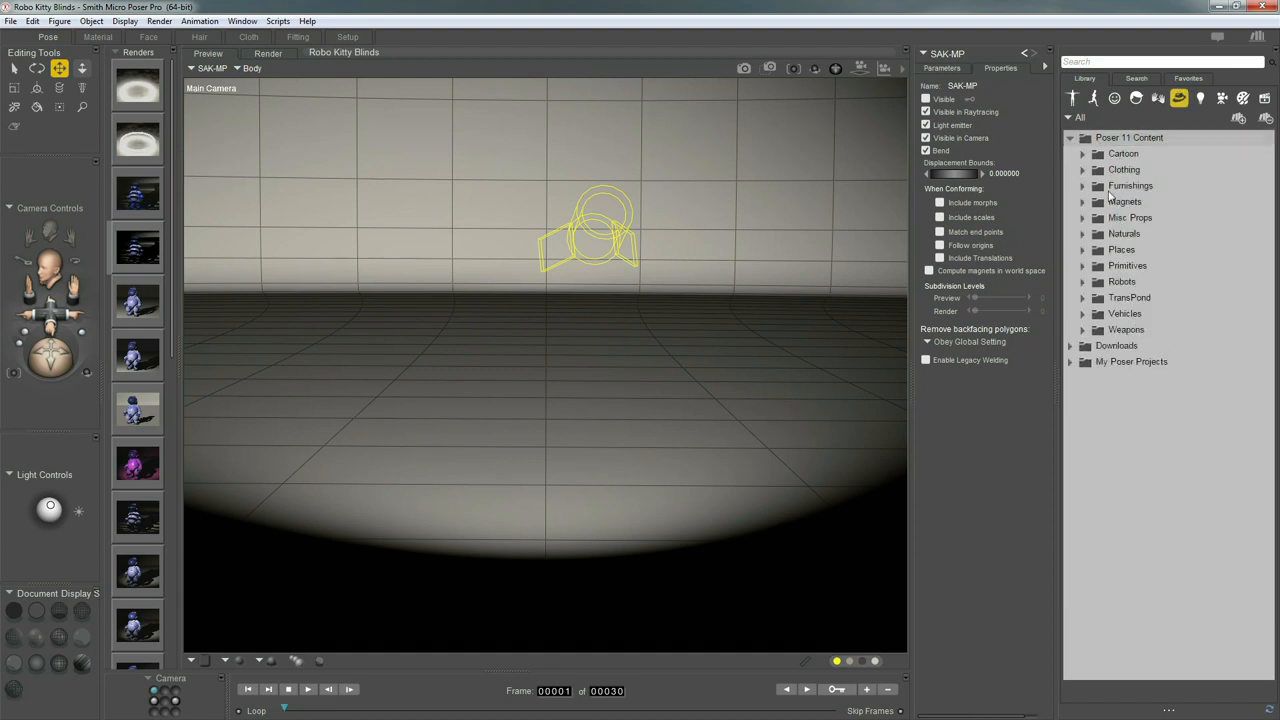
pyautogui.click(1118, 265)
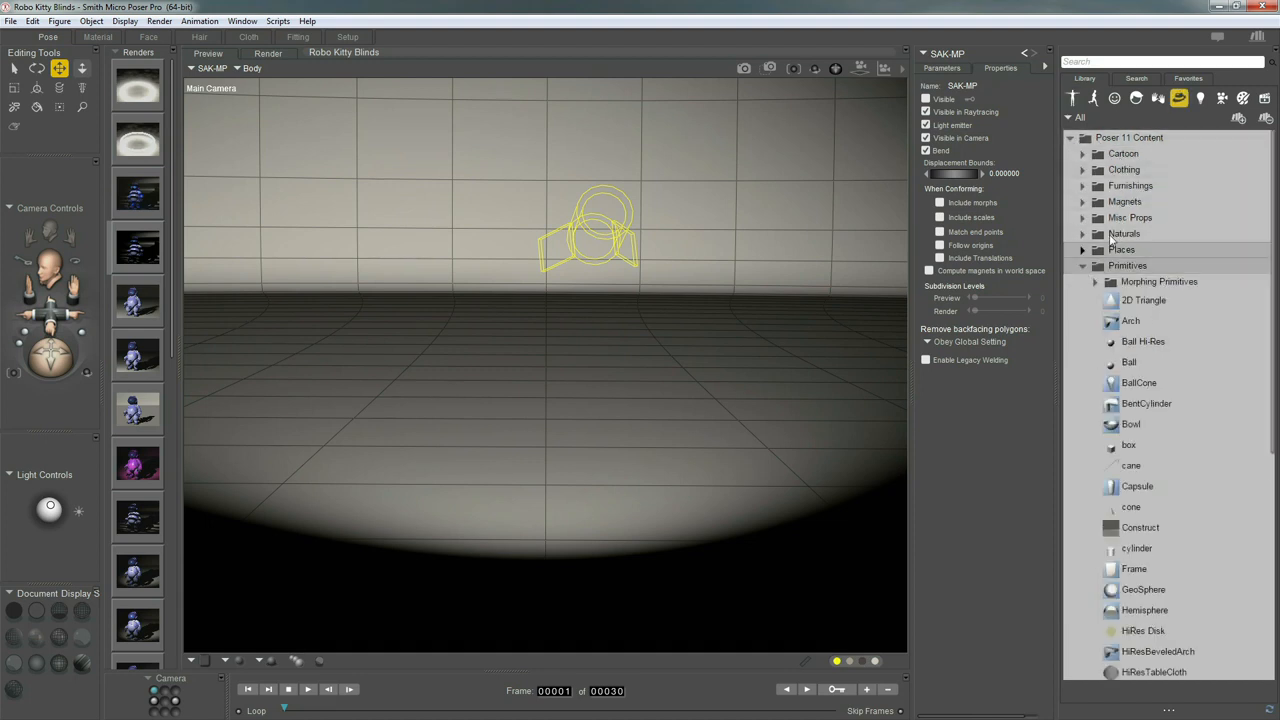
pyautogui.click(1138, 362)
pyautogui.click(1130, 495)
pyautogui.moveTo(1273, 408); pyautogui.dragTo(1273, 643)
pyautogui.click(1142, 592)
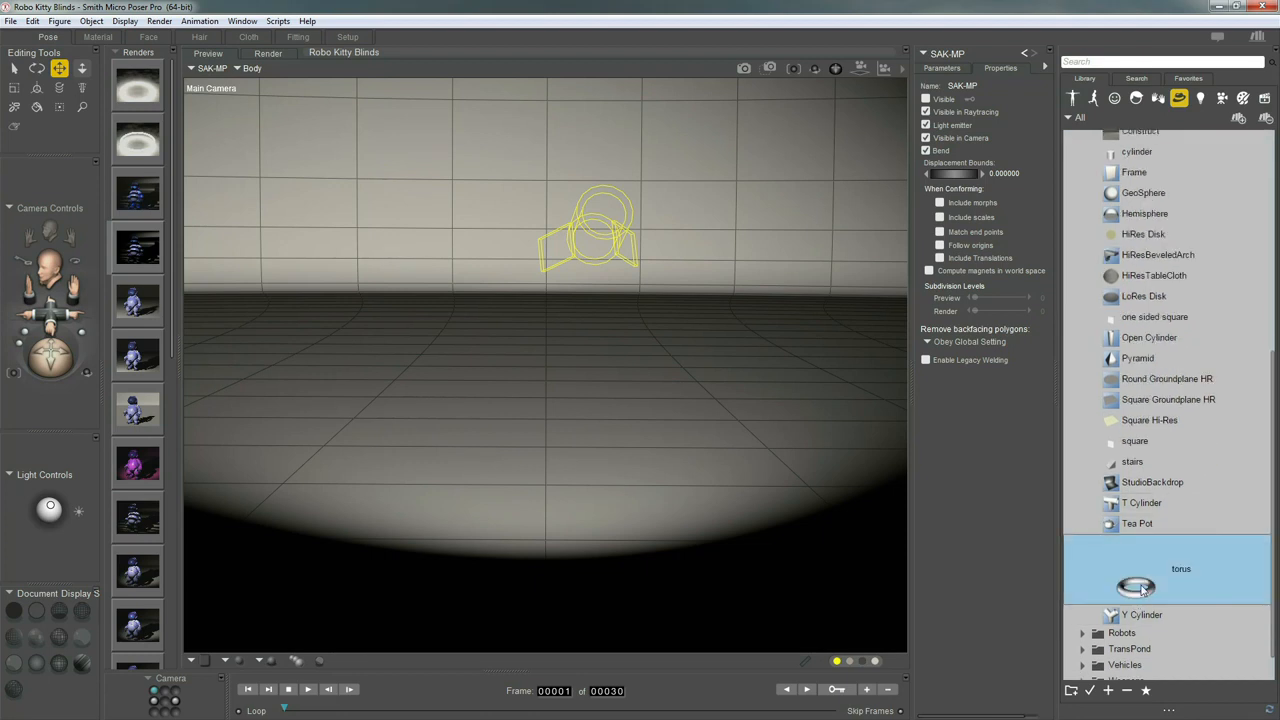
pyautogui.moveTo(1155, 577); pyautogui.dragTo(590, 412)
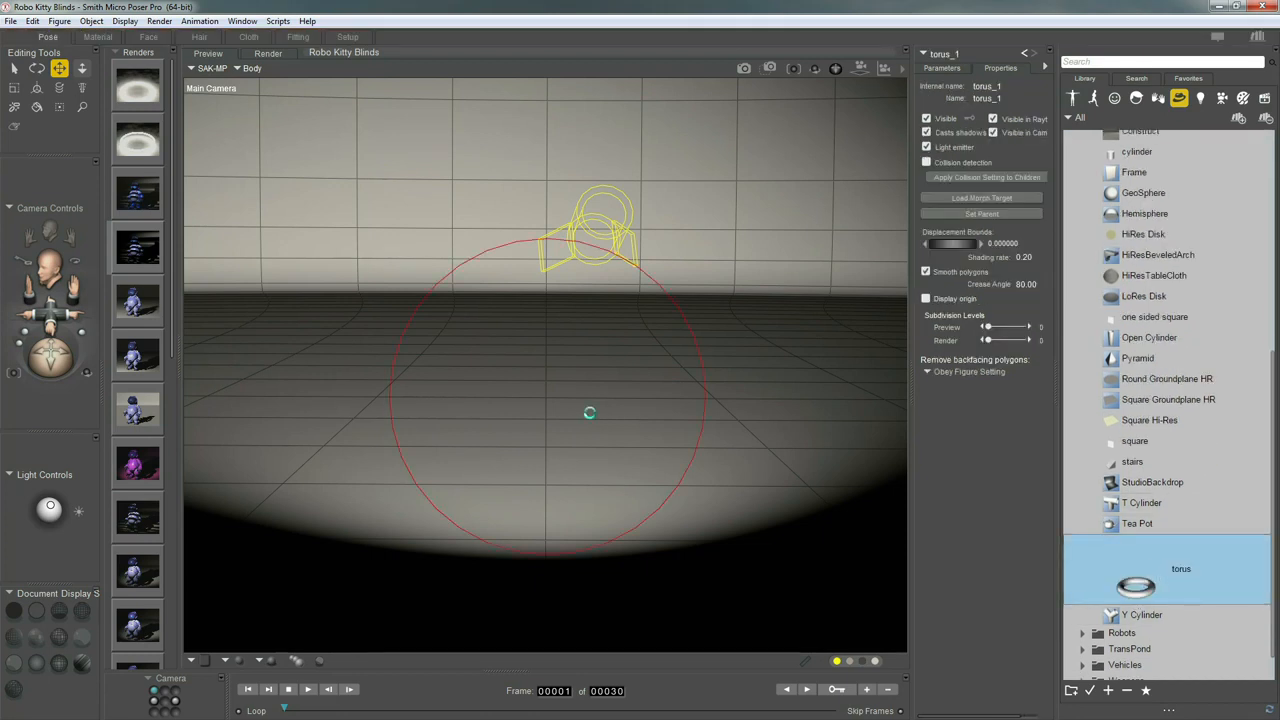
# Move the torus back, raise it with yTran, and scale it up to 282%
pyautogui.click(944, 69)
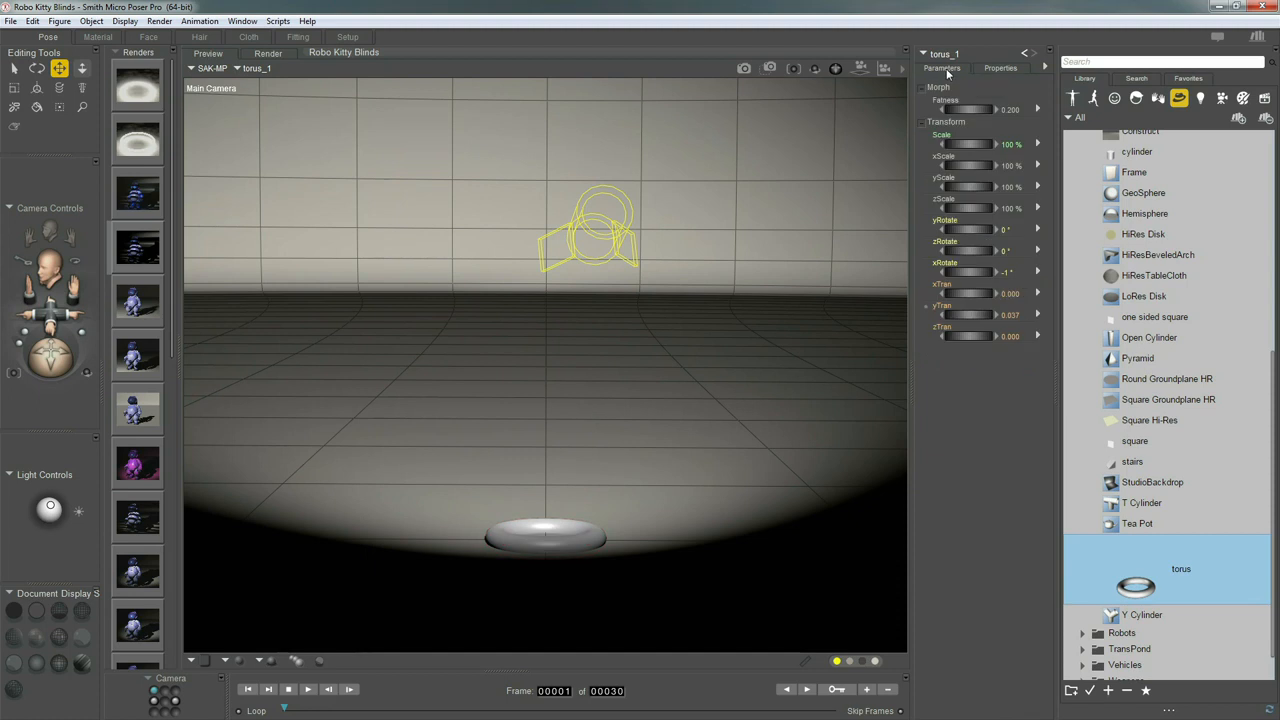
pyautogui.moveTo(975, 340); pyautogui.dragTo(868, 355)
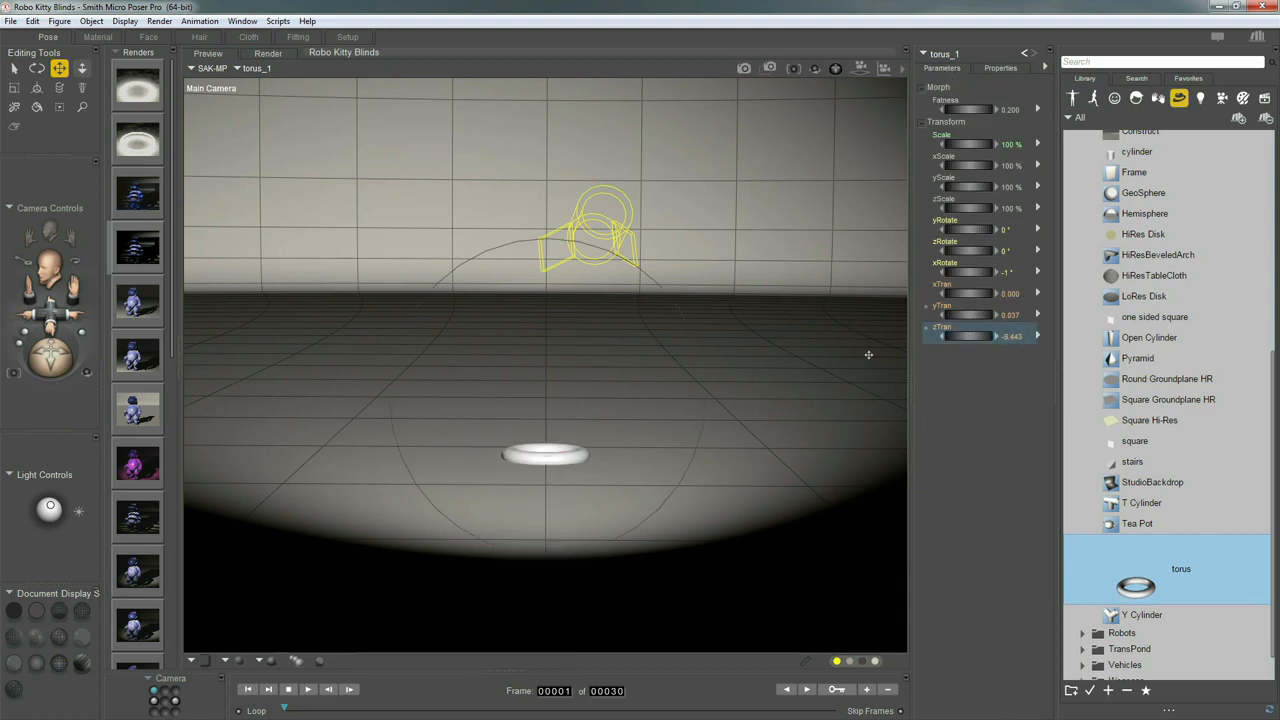
pyautogui.scroll(8, 869, 355)
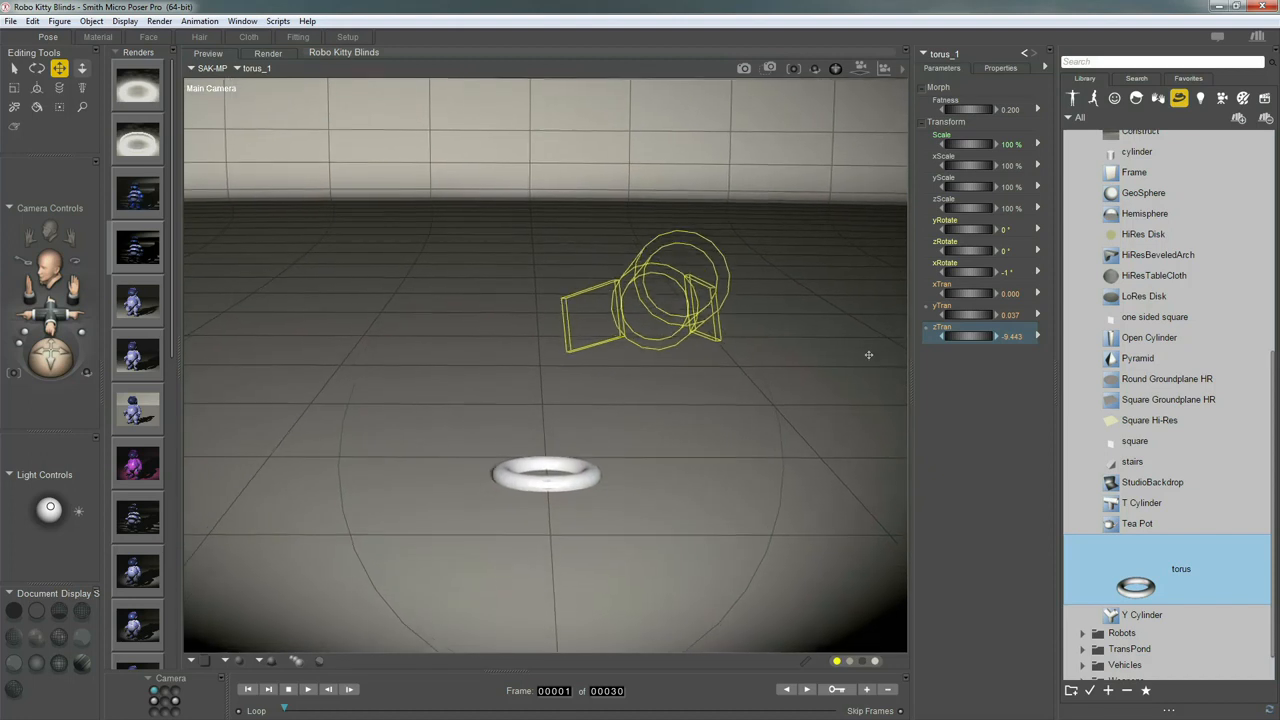
pyautogui.moveTo(967, 315); pyautogui.dragTo(1011, 321)
pyautogui.moveTo(965, 144); pyautogui.dragTo(1127, 157)
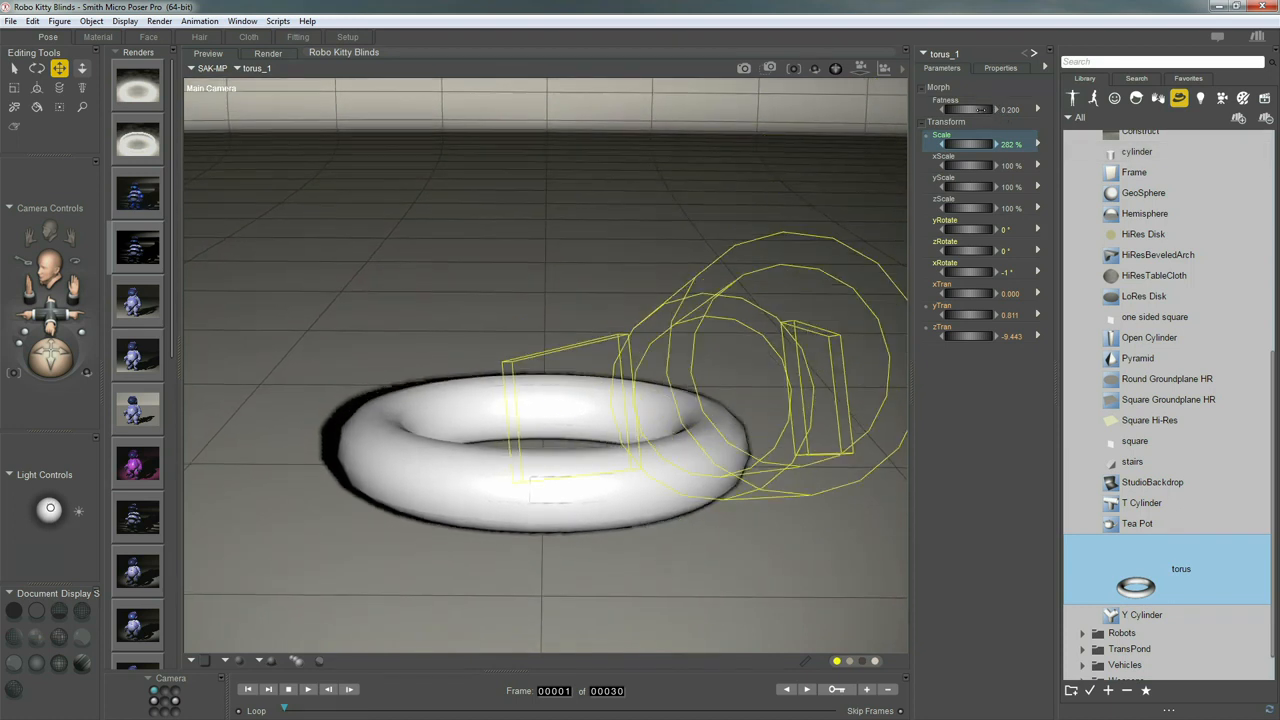
# Set torus Fatness to 0.043, orbit the camera higher, and show torus_1's Visible property
pyautogui.moveTo(980, 109); pyautogui.dragTo(855, 122)
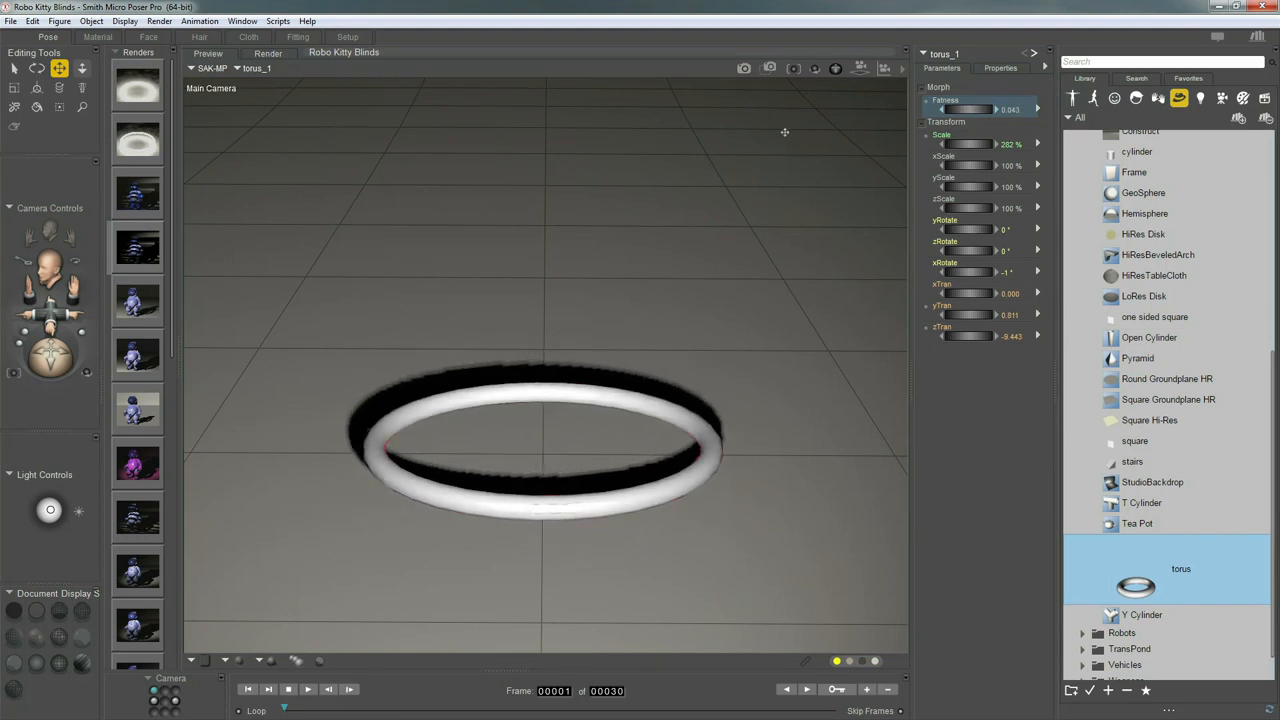
pyautogui.moveTo(836, 69); pyautogui.dragTo(878, 710)
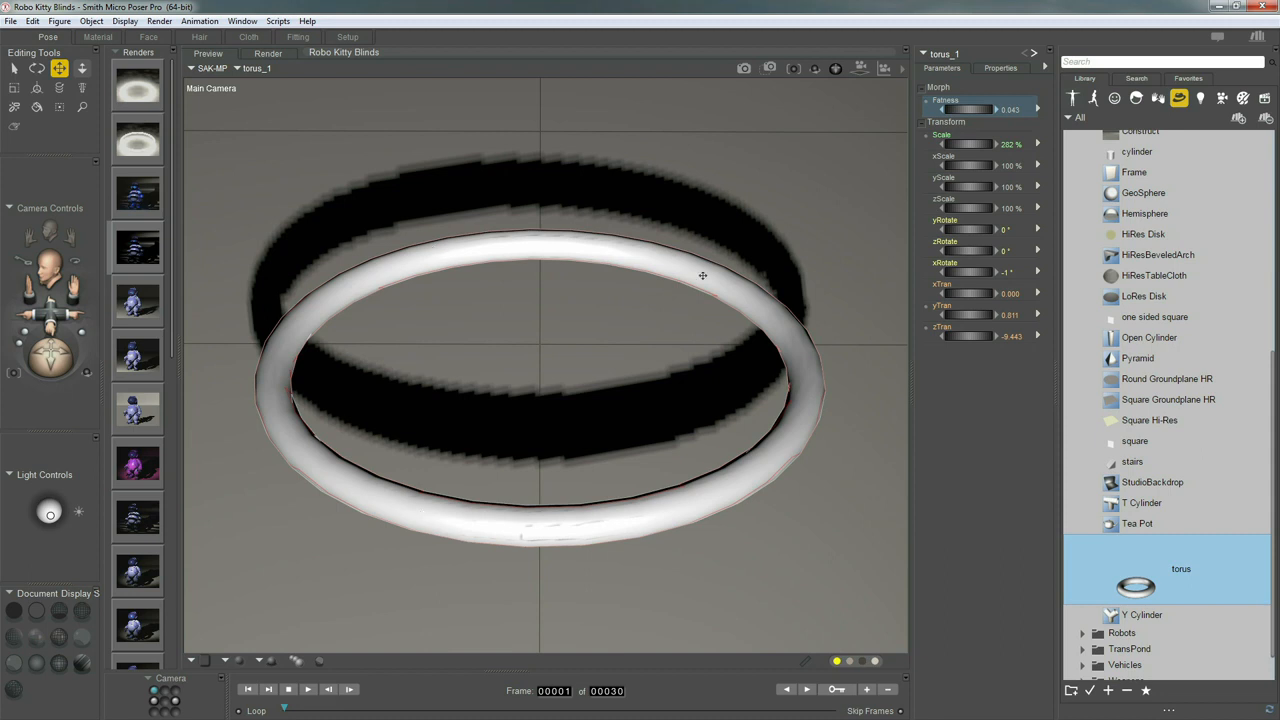
pyautogui.click(1000, 68)
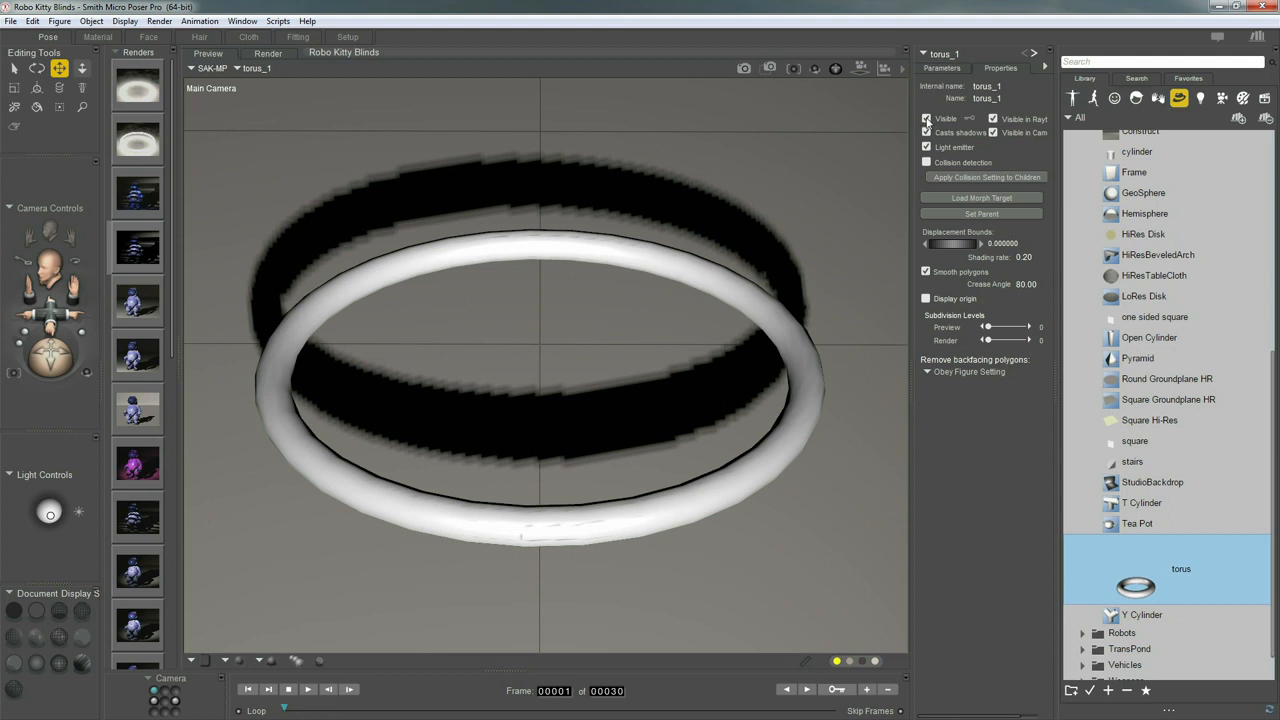
pyautogui.click(927, 119)
# Keep the torus casting shadows, turn Light 1 and its shadows off, and open the Material room
pyautogui.click(926, 133)
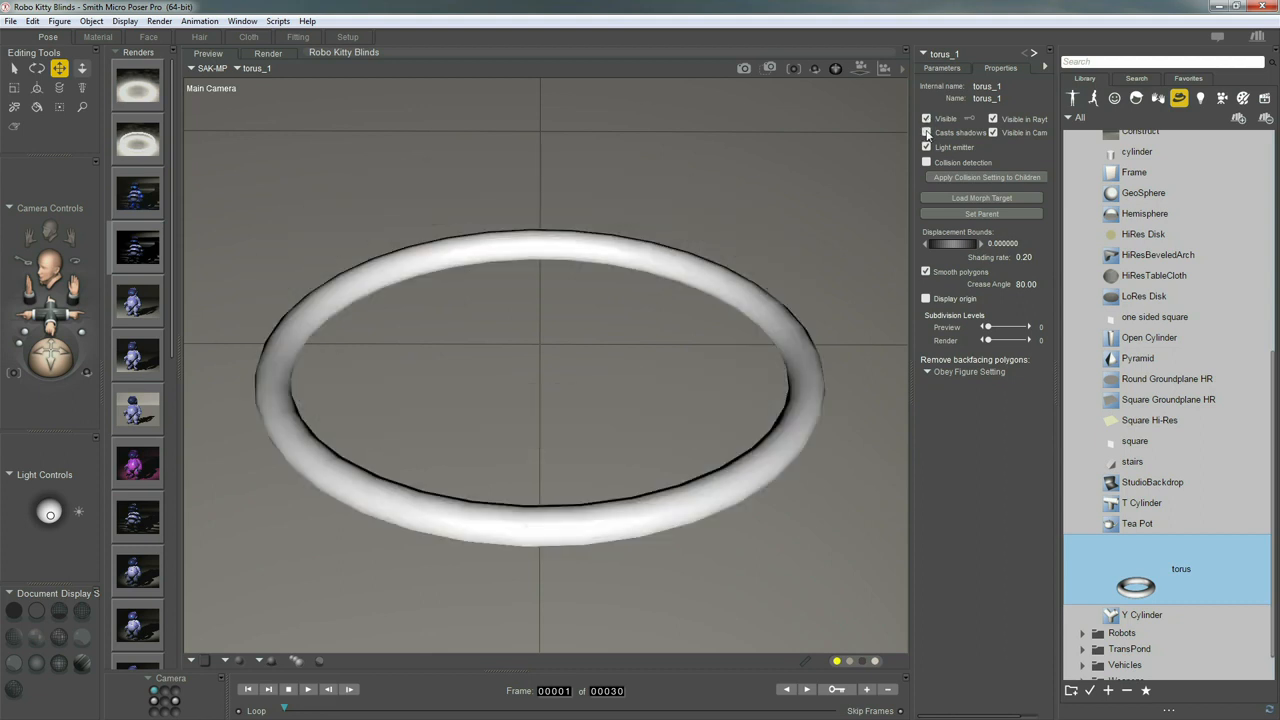
pyautogui.click(926, 133)
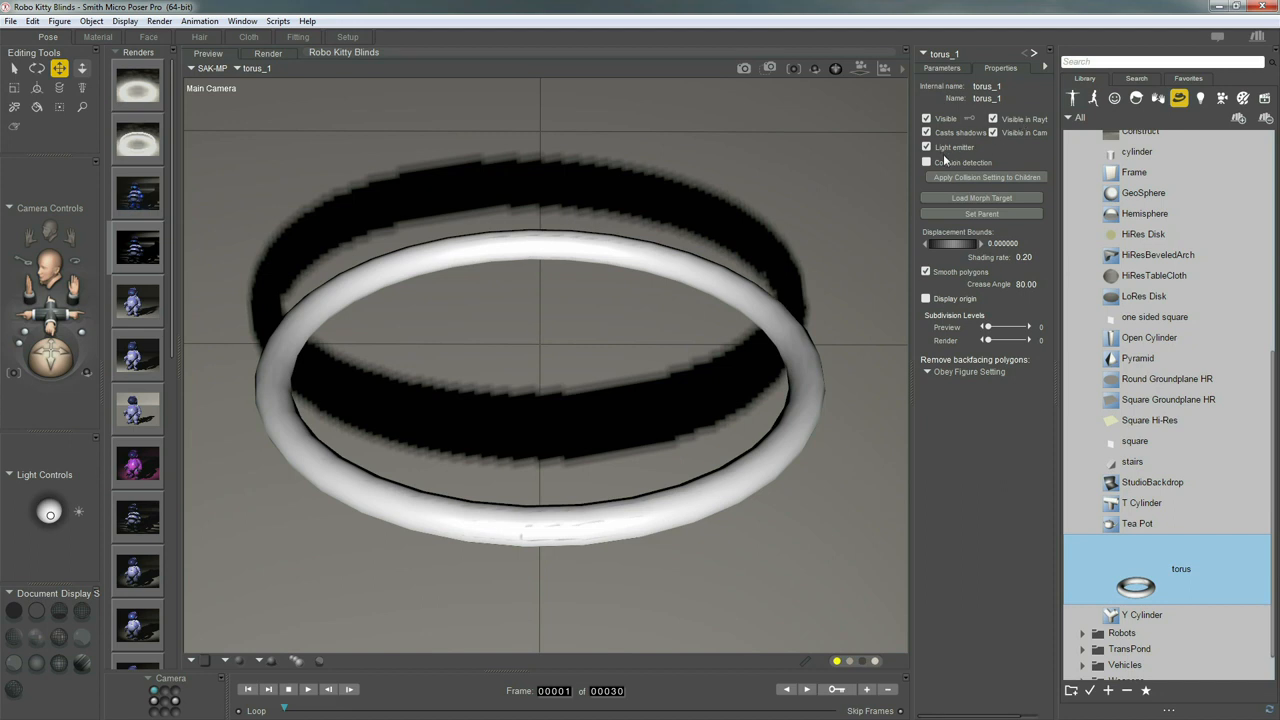
pyautogui.click(52, 516)
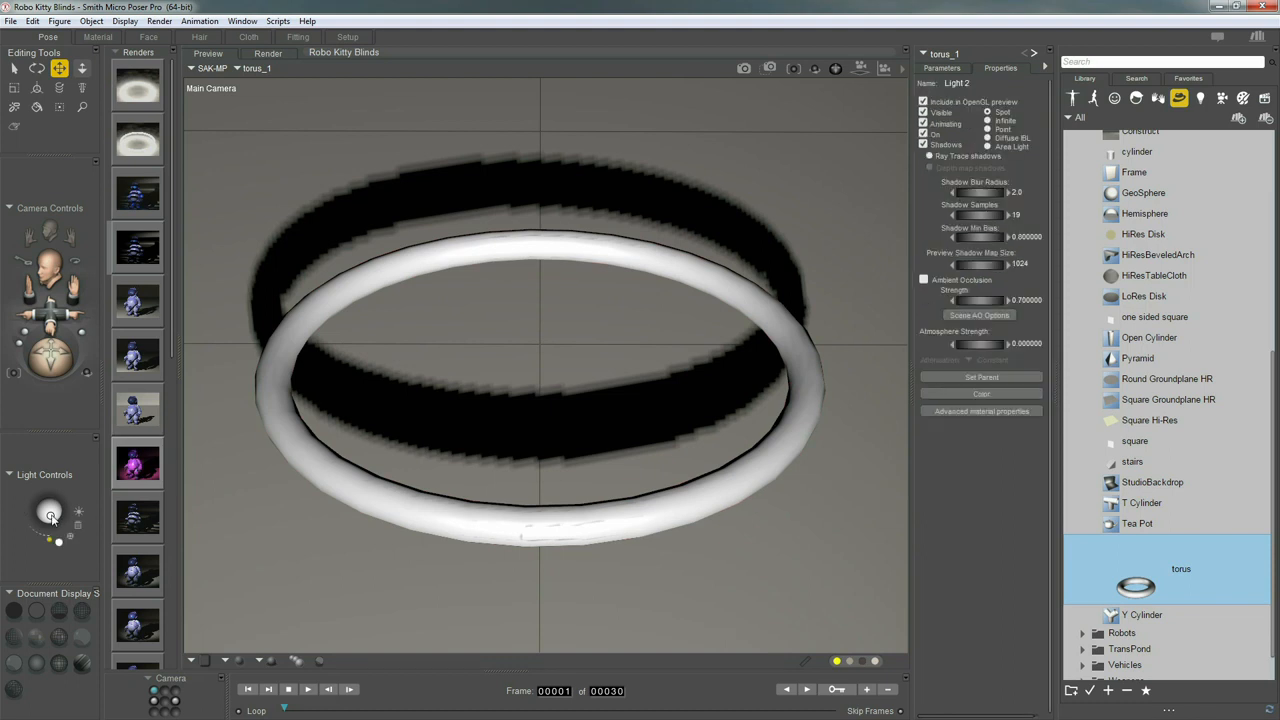
pyautogui.click(923, 134)
pyautogui.click(923, 144)
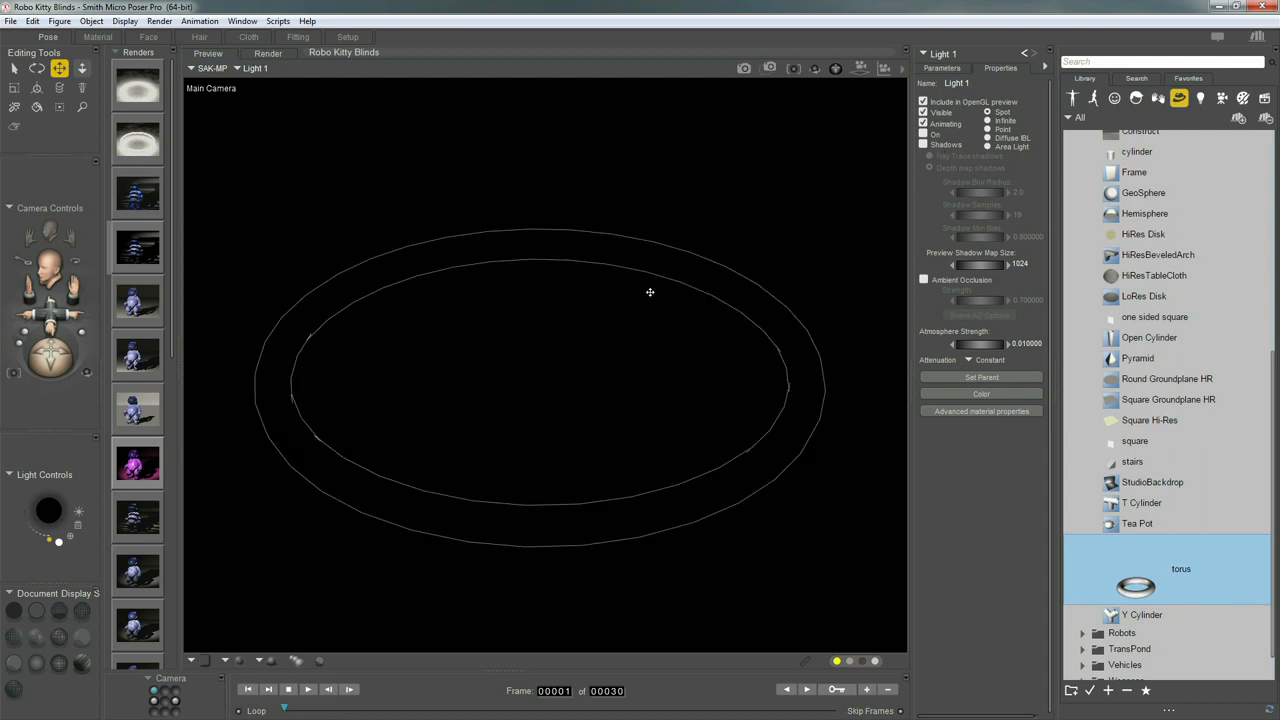
pyautogui.click(97, 37)
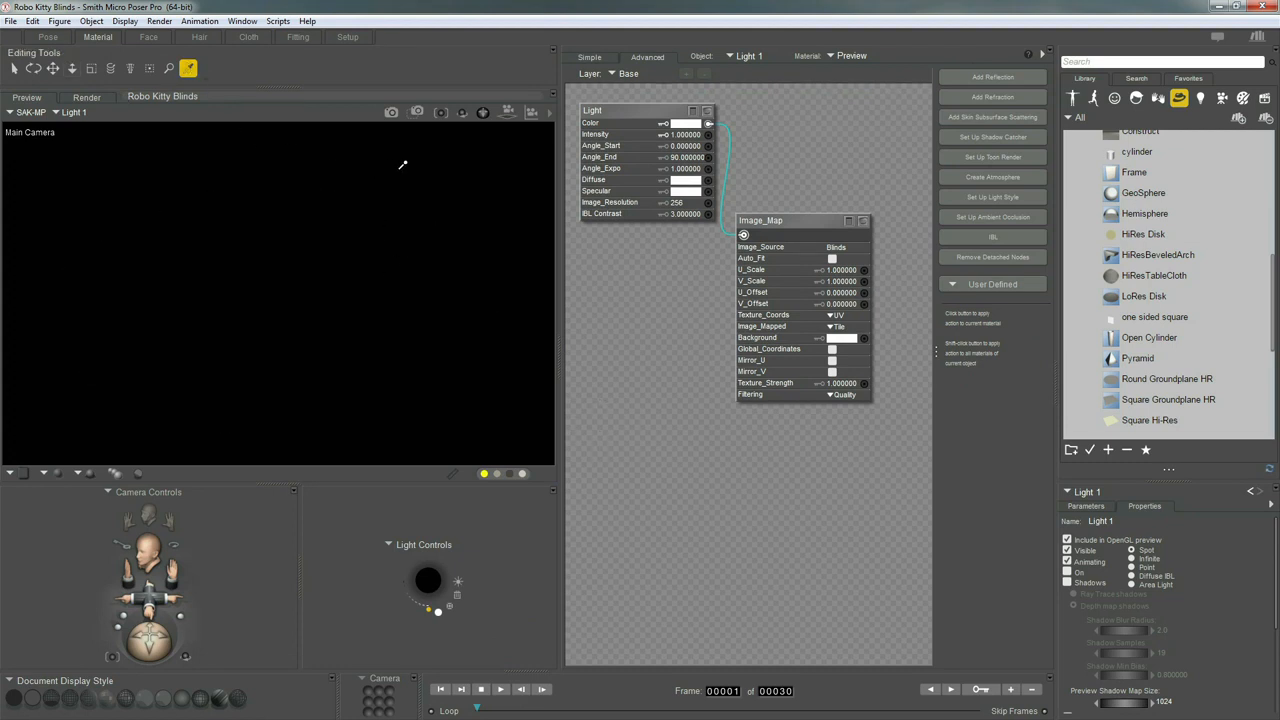
# Set the torus PoserSurface Ambient_Color to white and Ambient_Value to 10
pyautogui.click(371, 395)
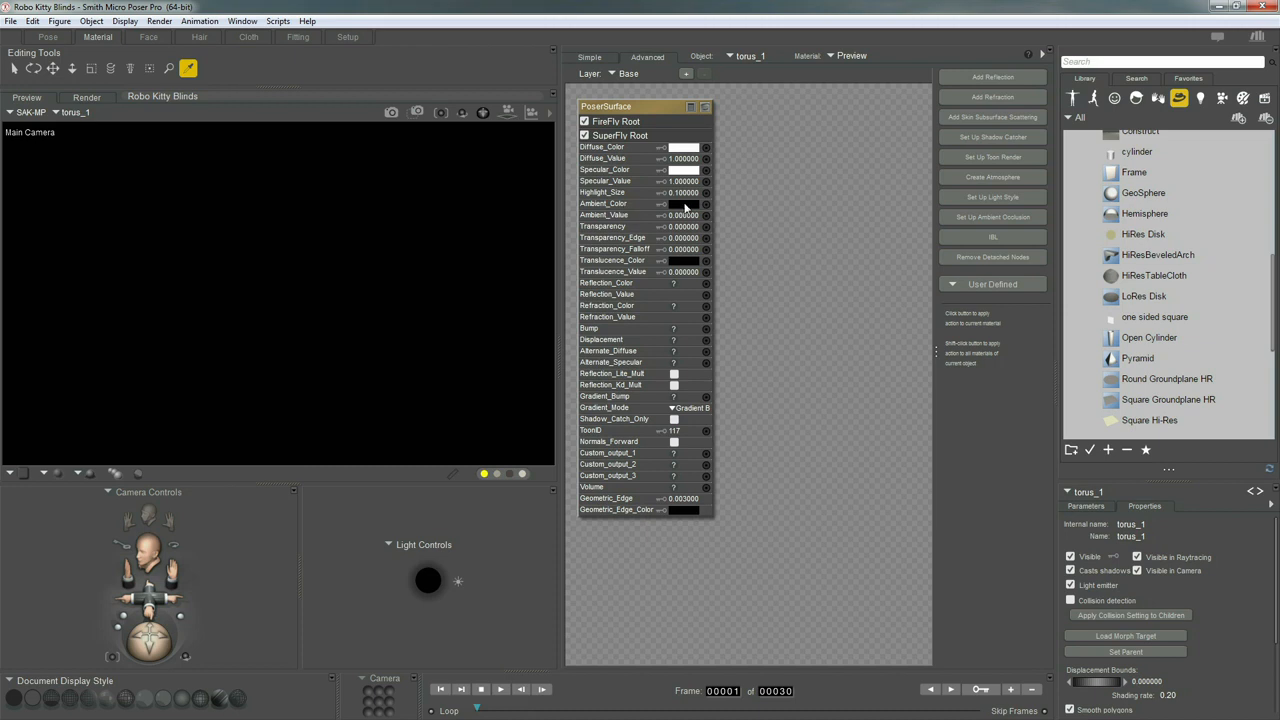
pyautogui.click(684, 206)
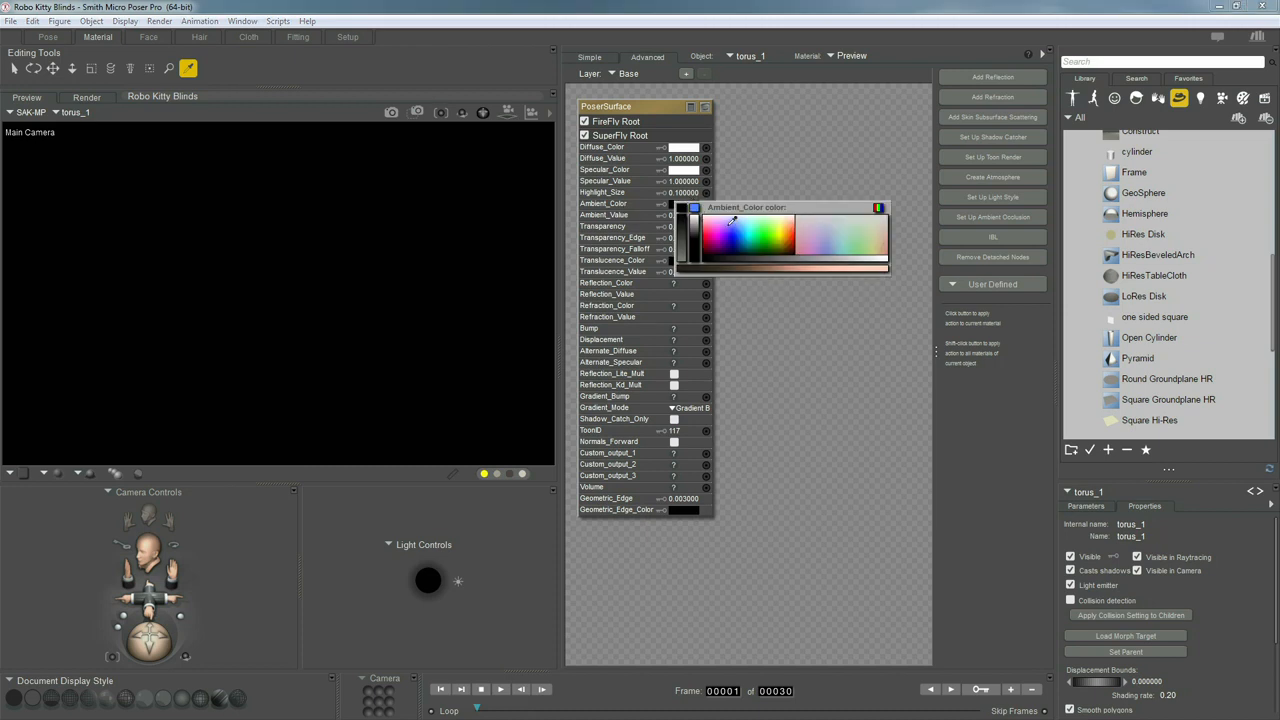
pyautogui.click(688, 169)
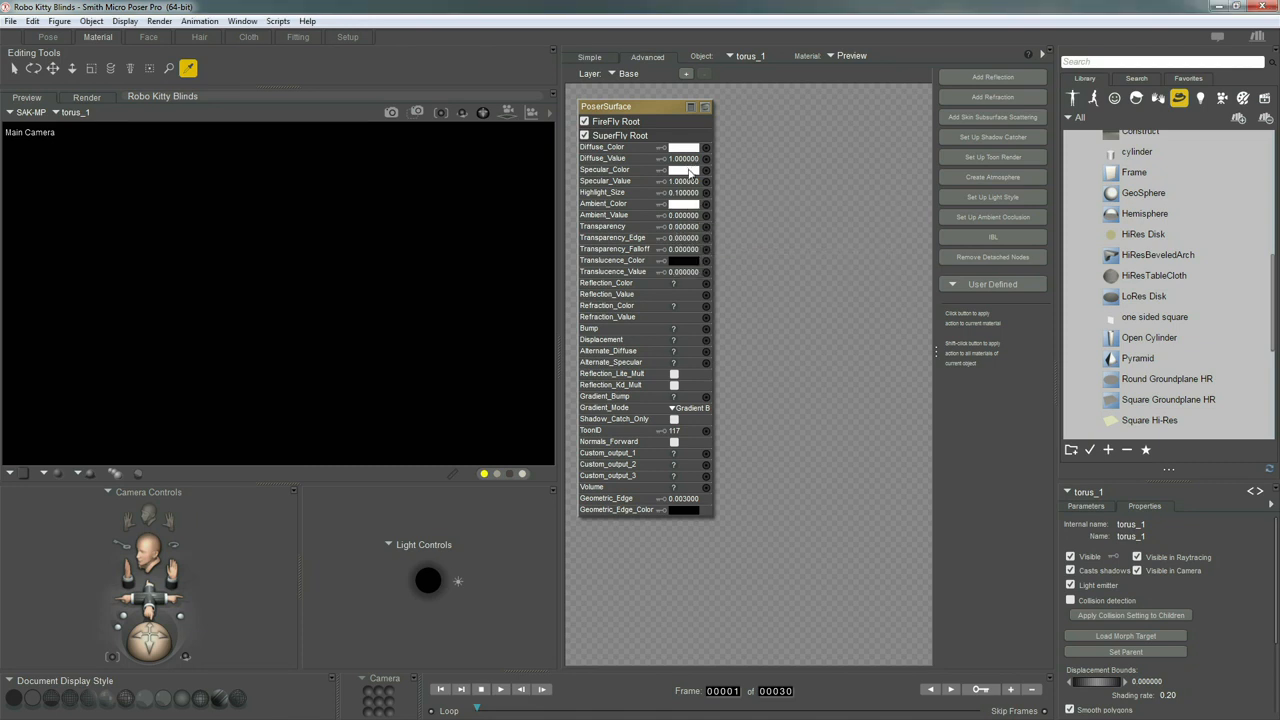
pyautogui.click(684, 216)
pyautogui.write('1')
pyautogui.press('Return')
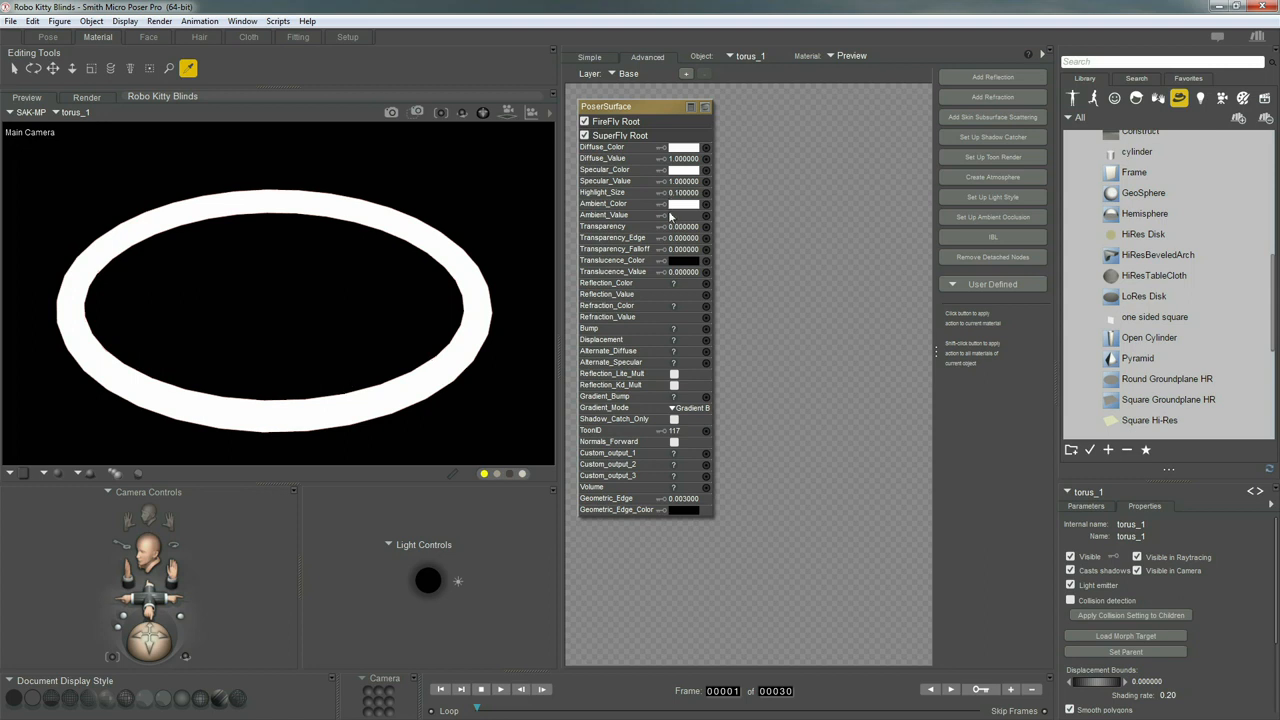
pyautogui.click(672, 215)
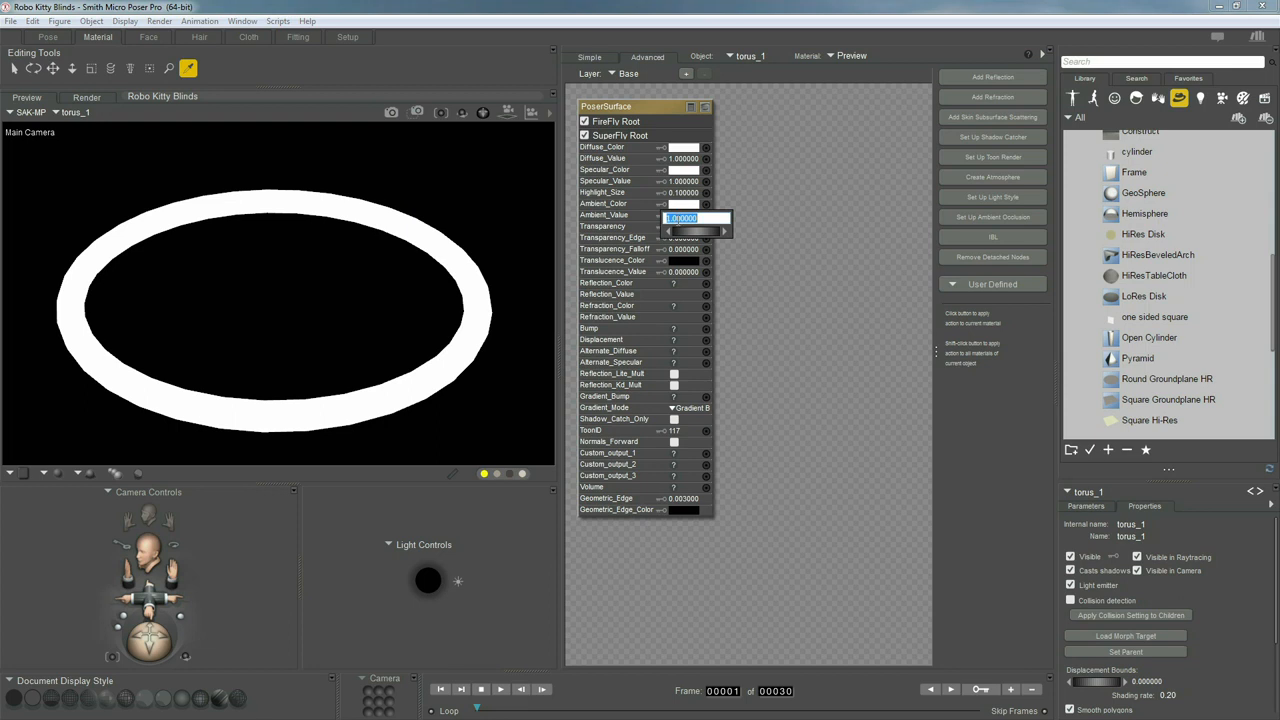
pyautogui.write('10')
pyautogui.press('Return')
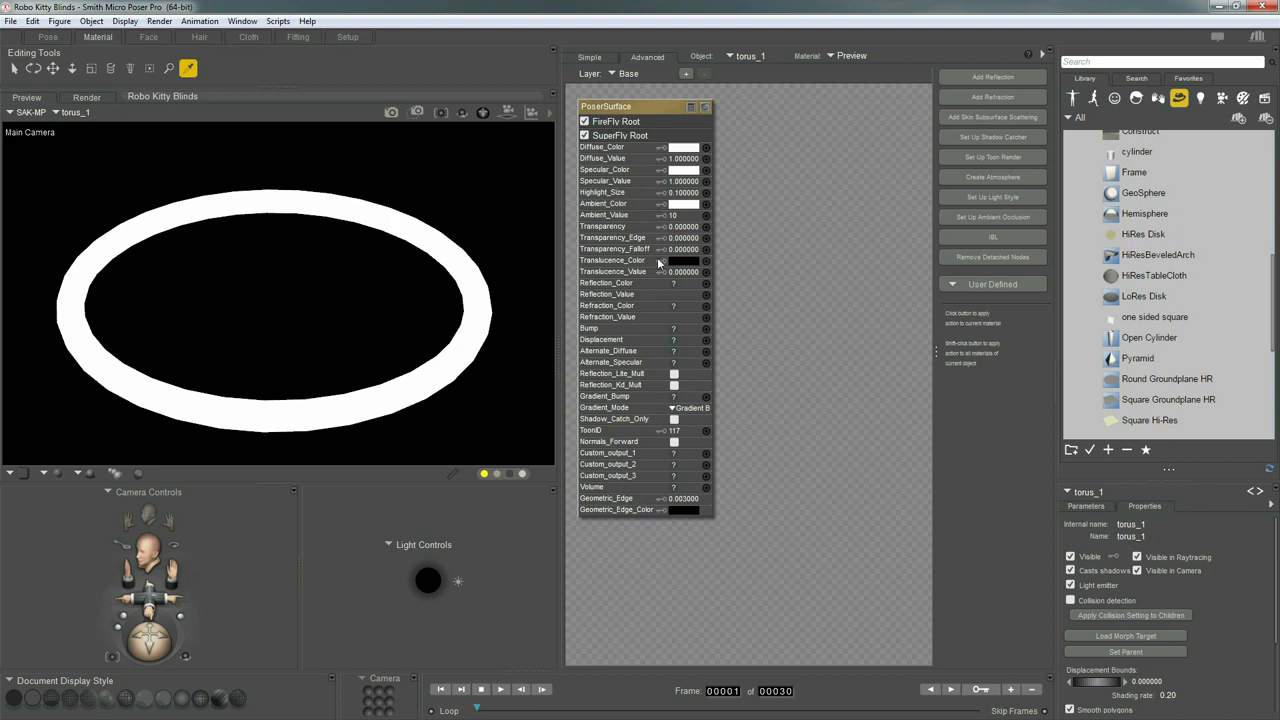
# Return to the Pose room and open Render Settings
pyautogui.click(47, 37)
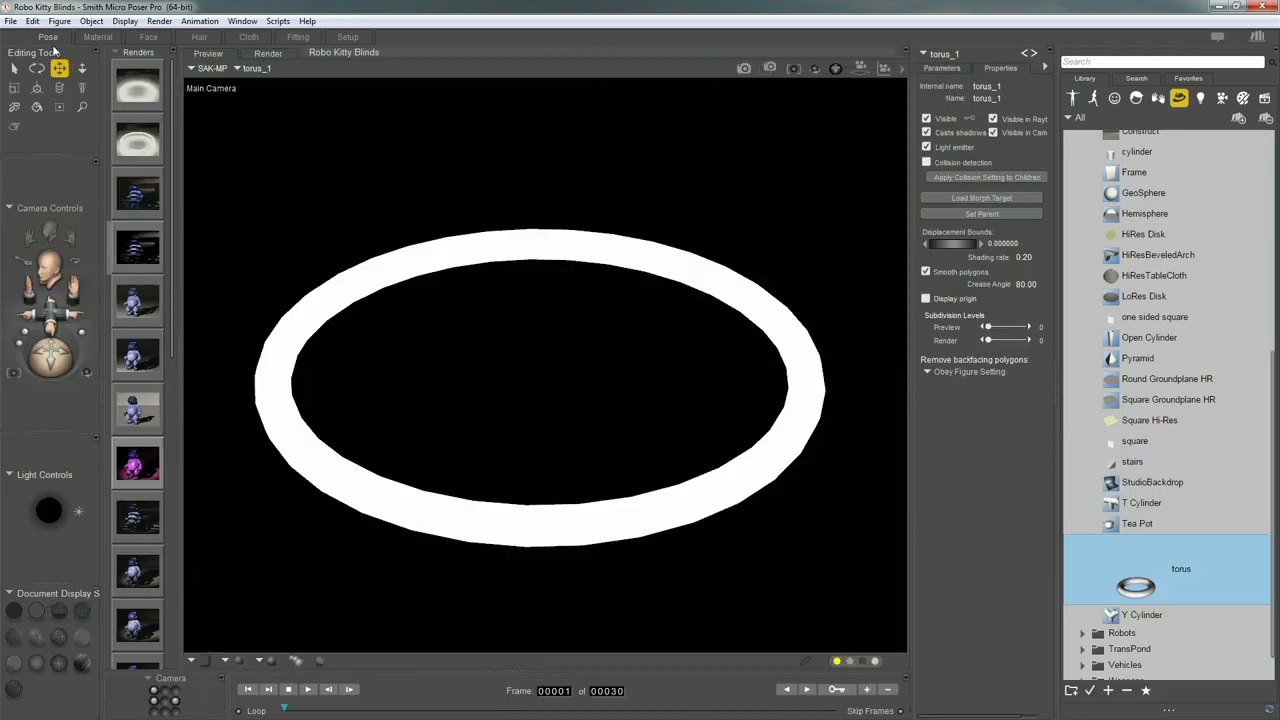
pyautogui.click(159, 21)
pyautogui.click(222, 146)
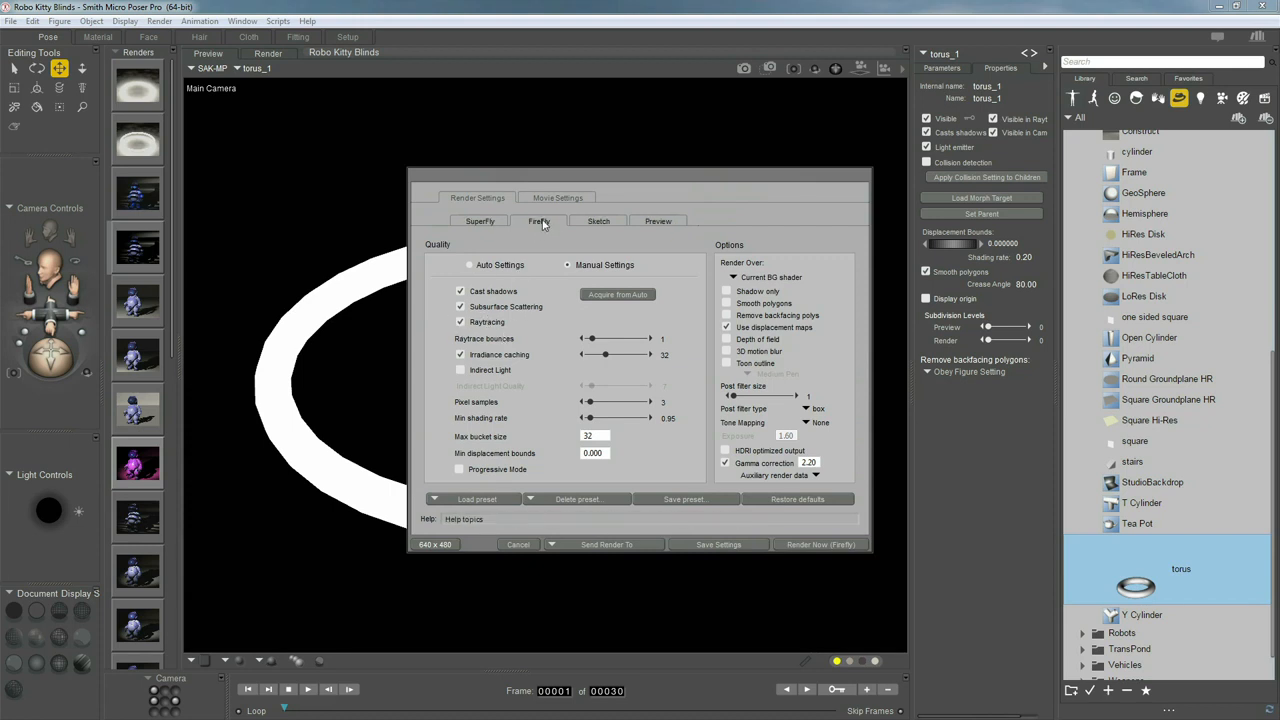
# Render with FireFly Indirect Light on, then hide the torus from camera and return to Preview
pyautogui.click(461, 370)
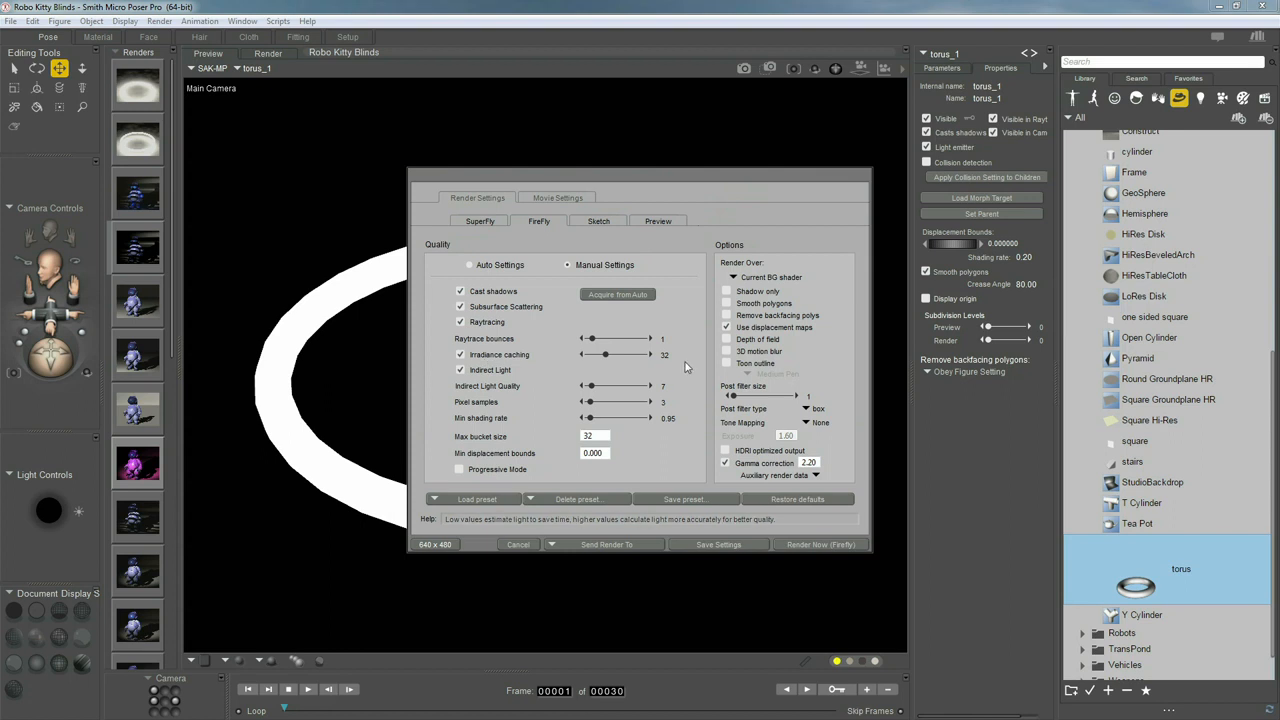
pyautogui.click(800, 545)
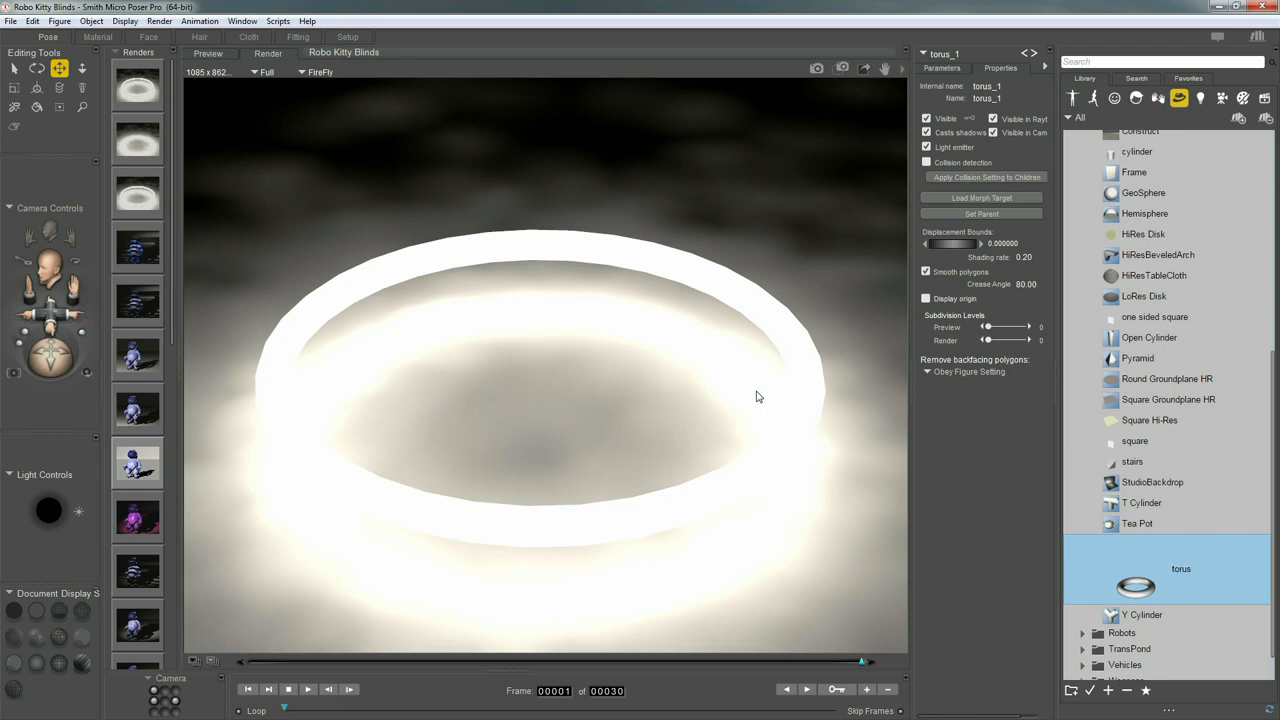
pyautogui.click(993, 132)
pyautogui.click(214, 54)
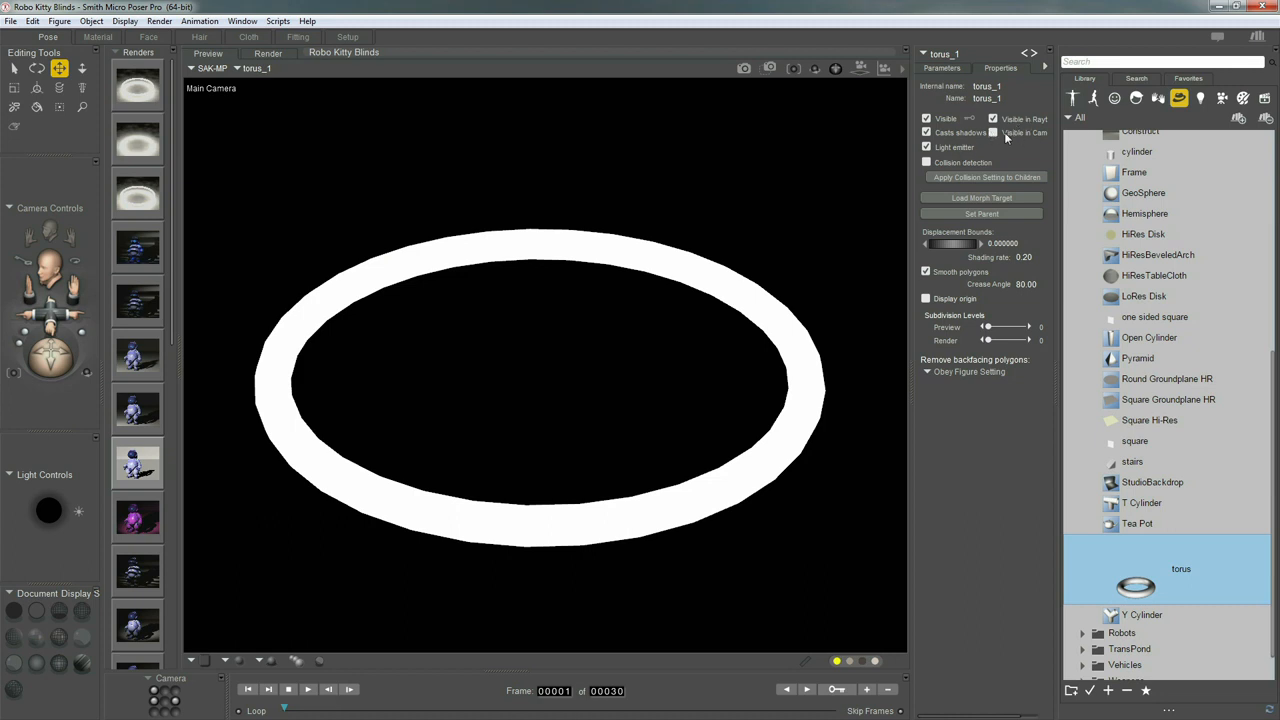
# Re-render so only the torus's floor glow appears, then check Render Settings and cancel
pyautogui.click(744, 72)
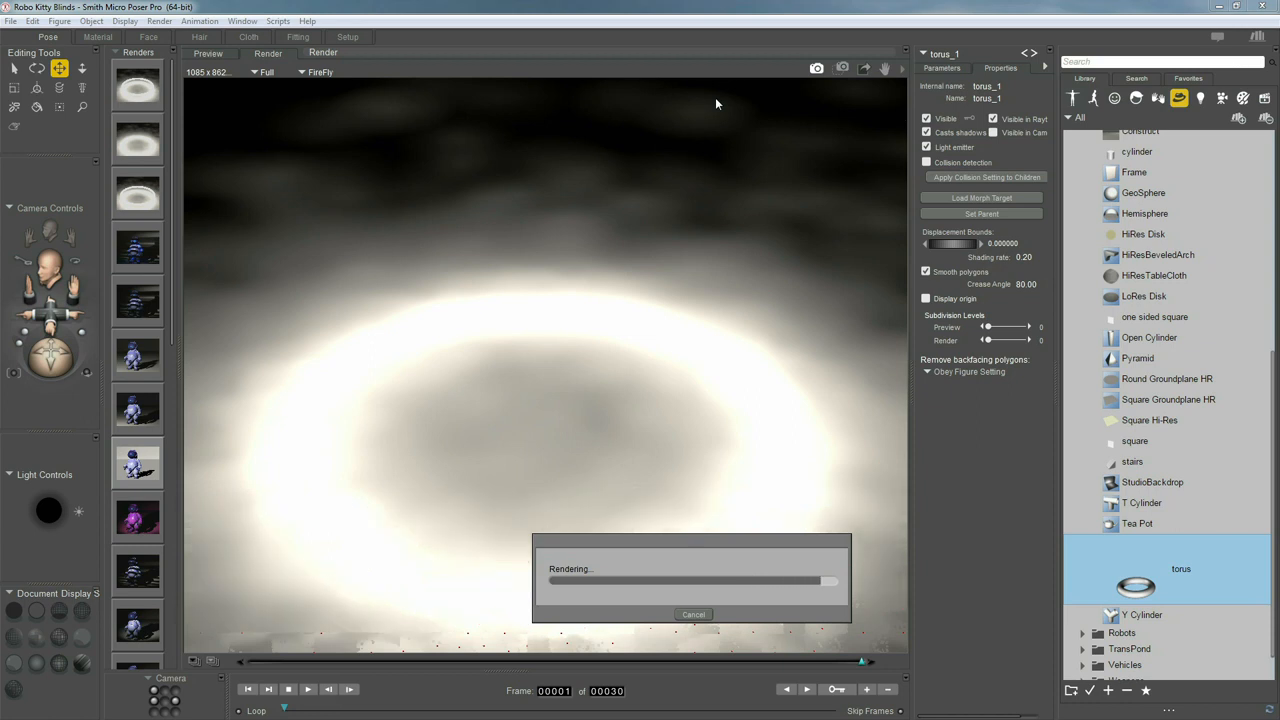
pyautogui.click(159, 21)
pyautogui.click(231, 145)
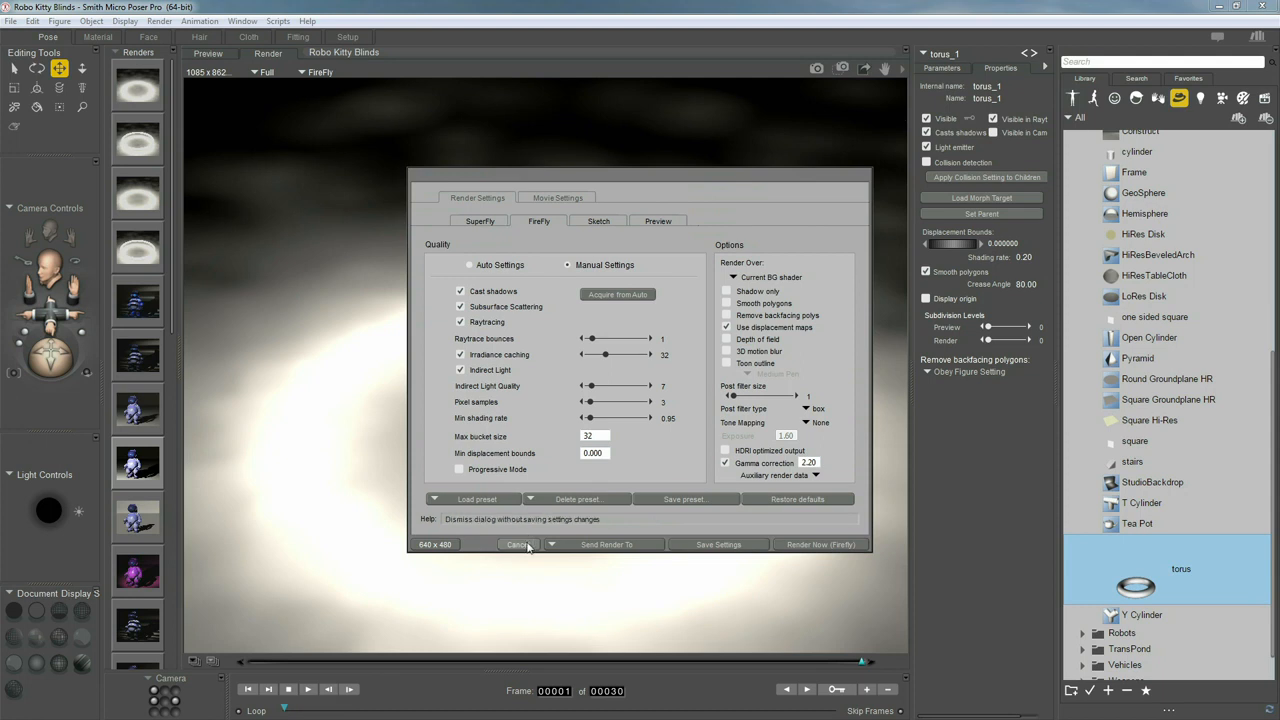
pyautogui.click(518, 544)
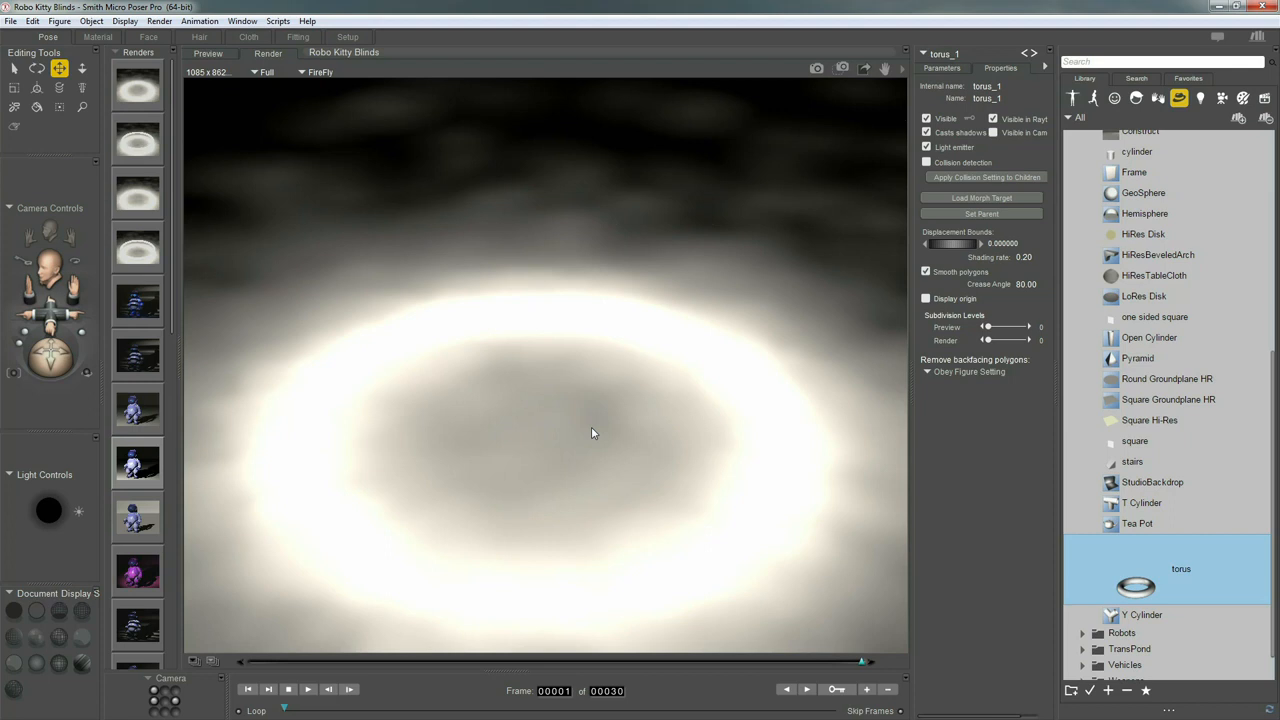
# In the camera preview, hide the torus entirely and switch Light 1 back on
pyautogui.click(212, 54)
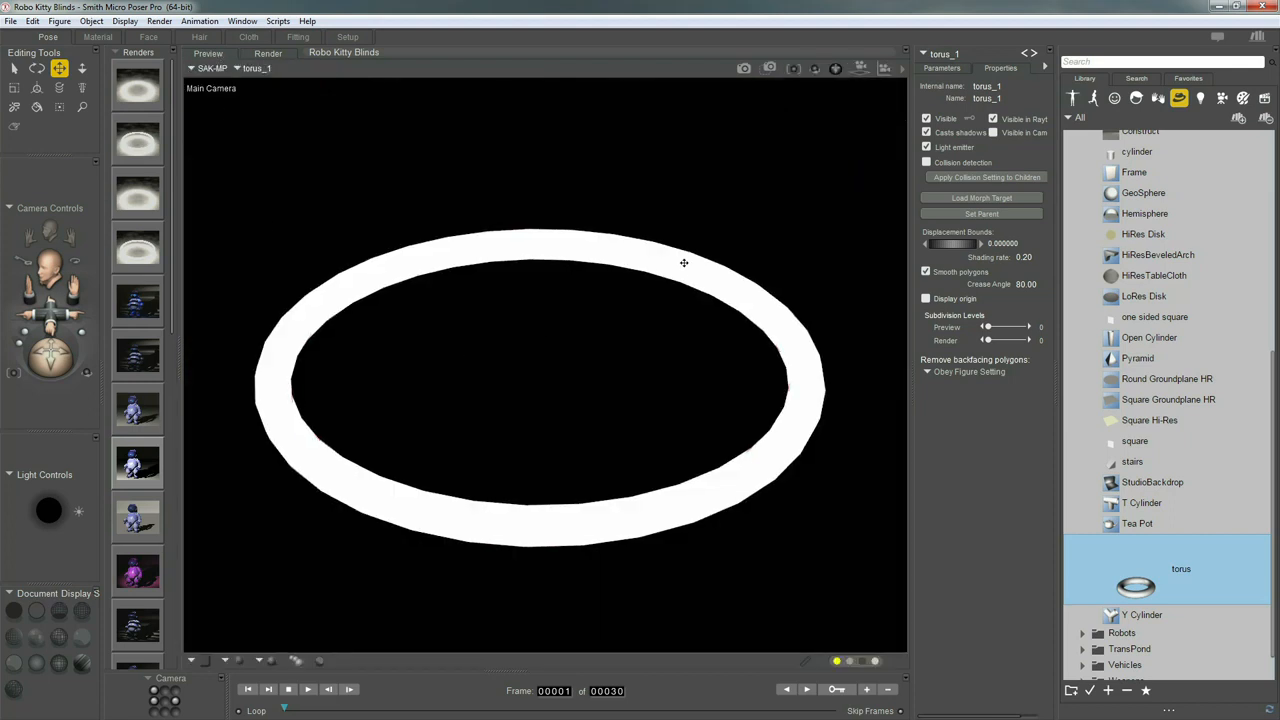
pyautogui.click(927, 119)
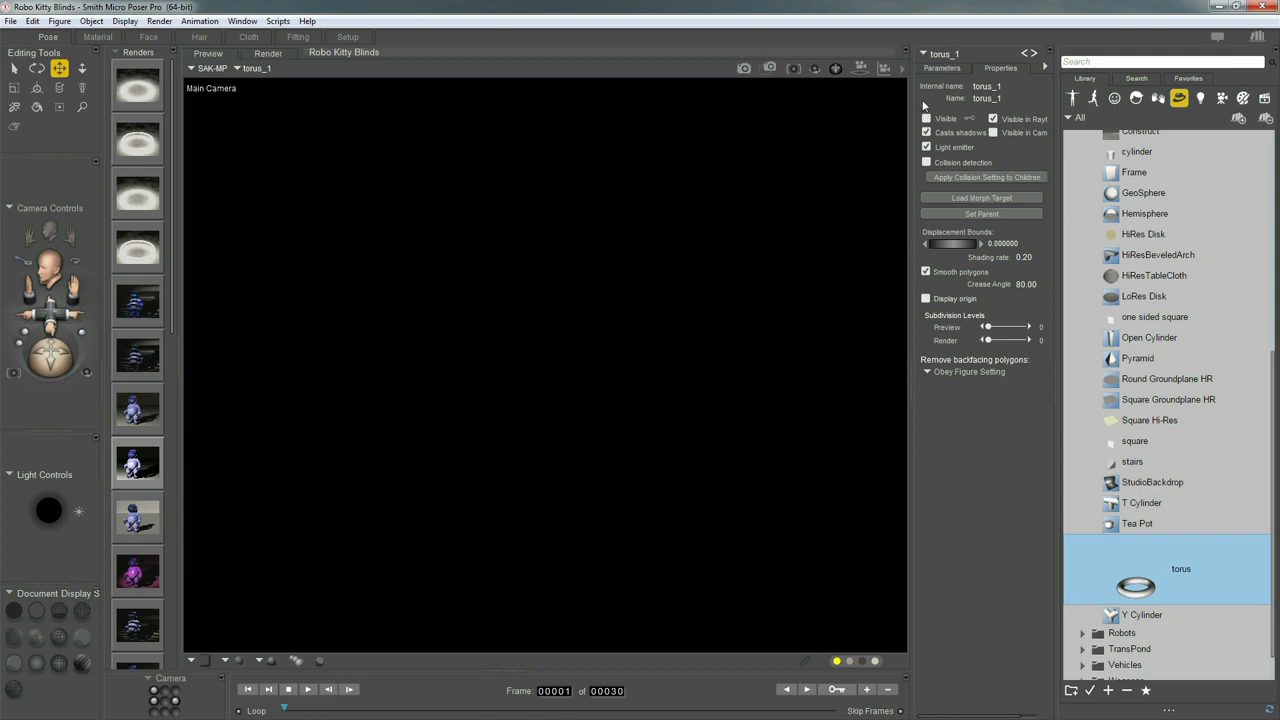
pyautogui.click(945, 56)
pyautogui.moveTo(963, 124)
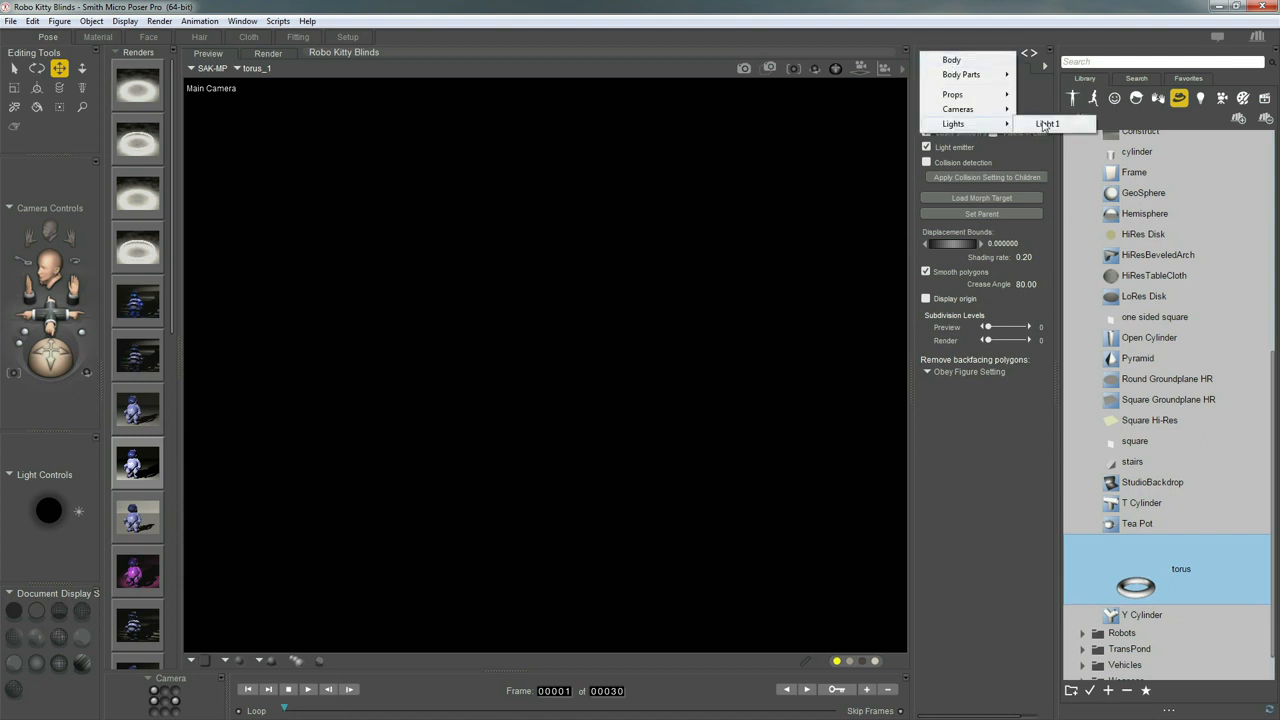
pyautogui.click(1043, 125)
pyautogui.click(923, 135)
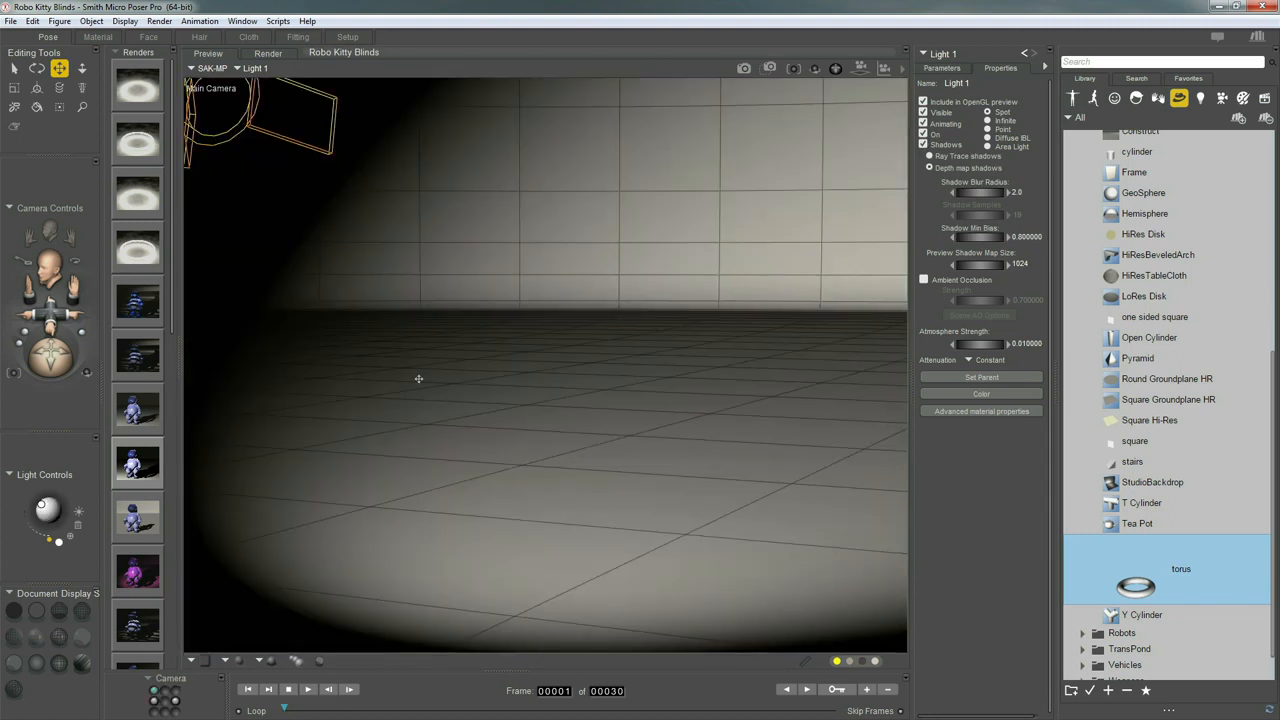
# Make the robot figure visible again and open its materials in the Material room
pyautogui.click(948, 56)
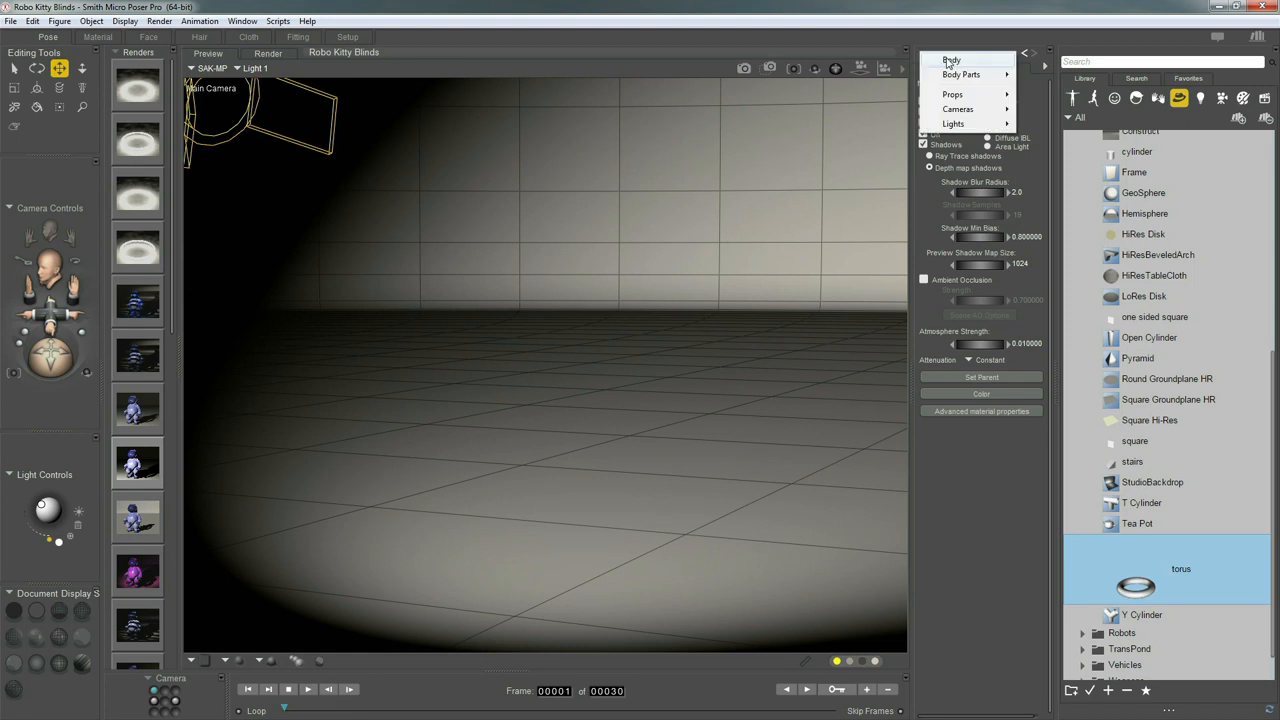
pyautogui.click(950, 61)
pyautogui.click(926, 99)
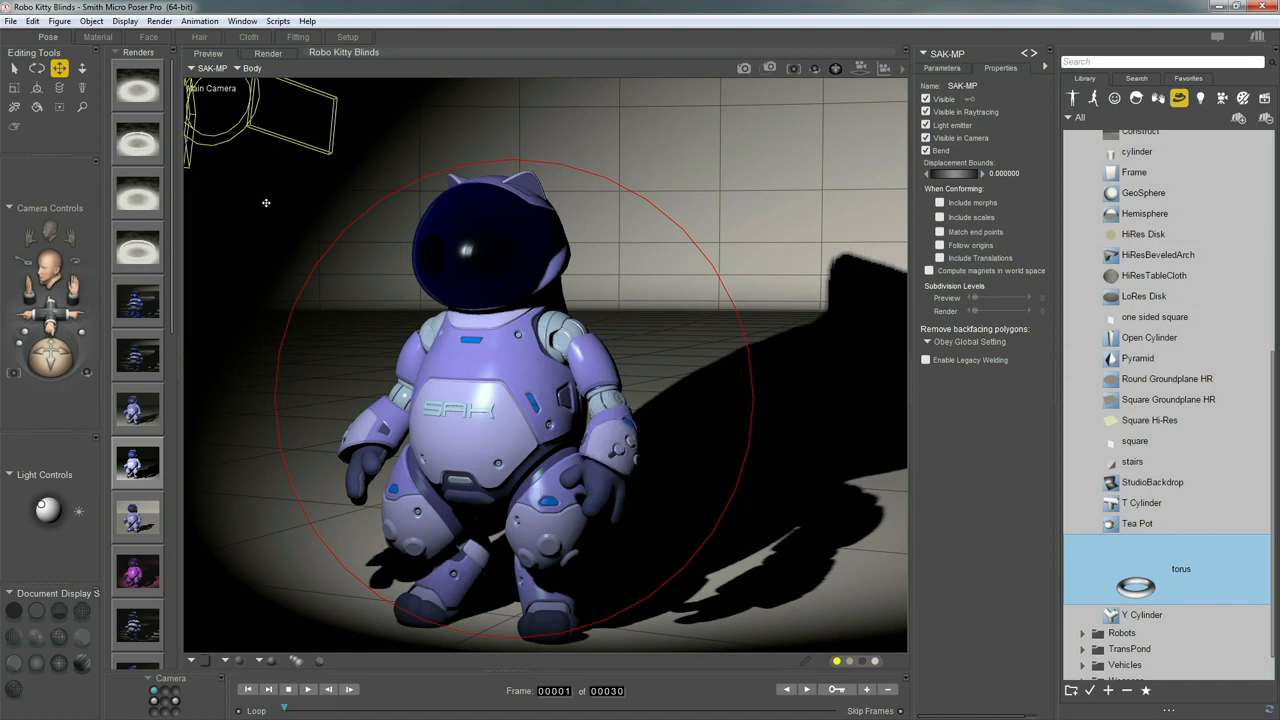
pyautogui.click(97, 36)
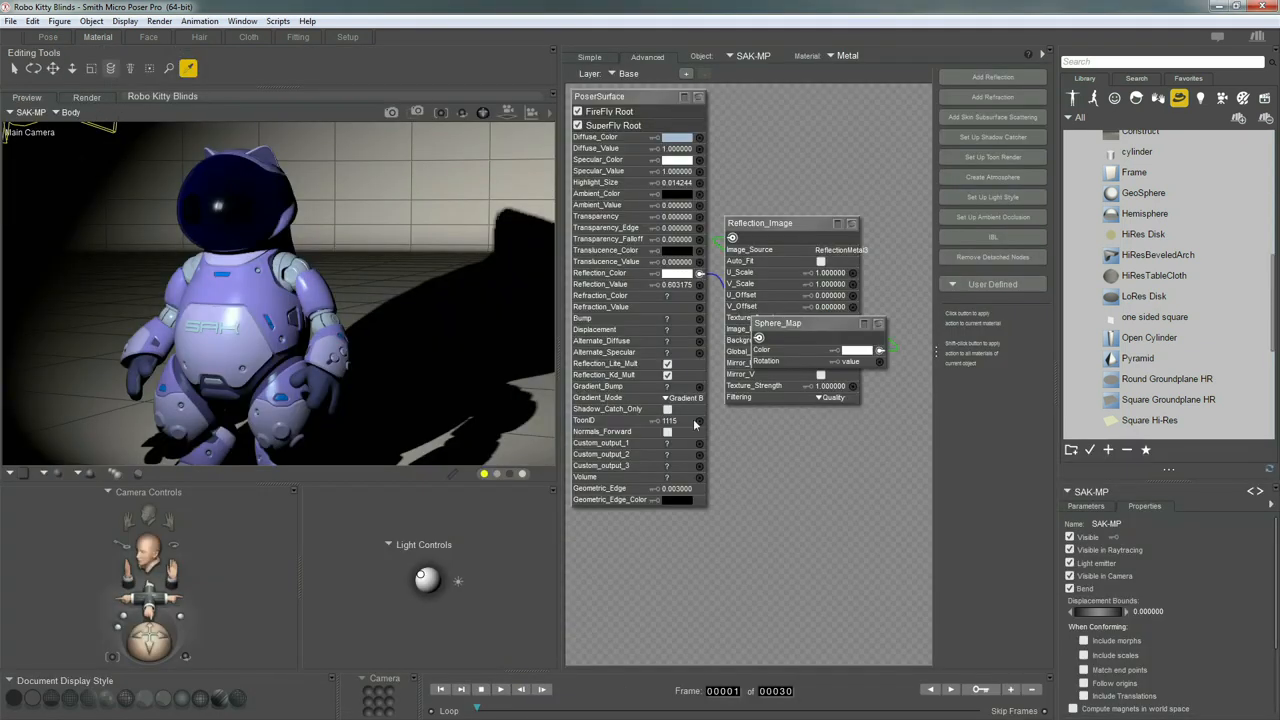
# Set the robot's EyeGlow material Ambient_Value to 10
pyautogui.click(238, 198)
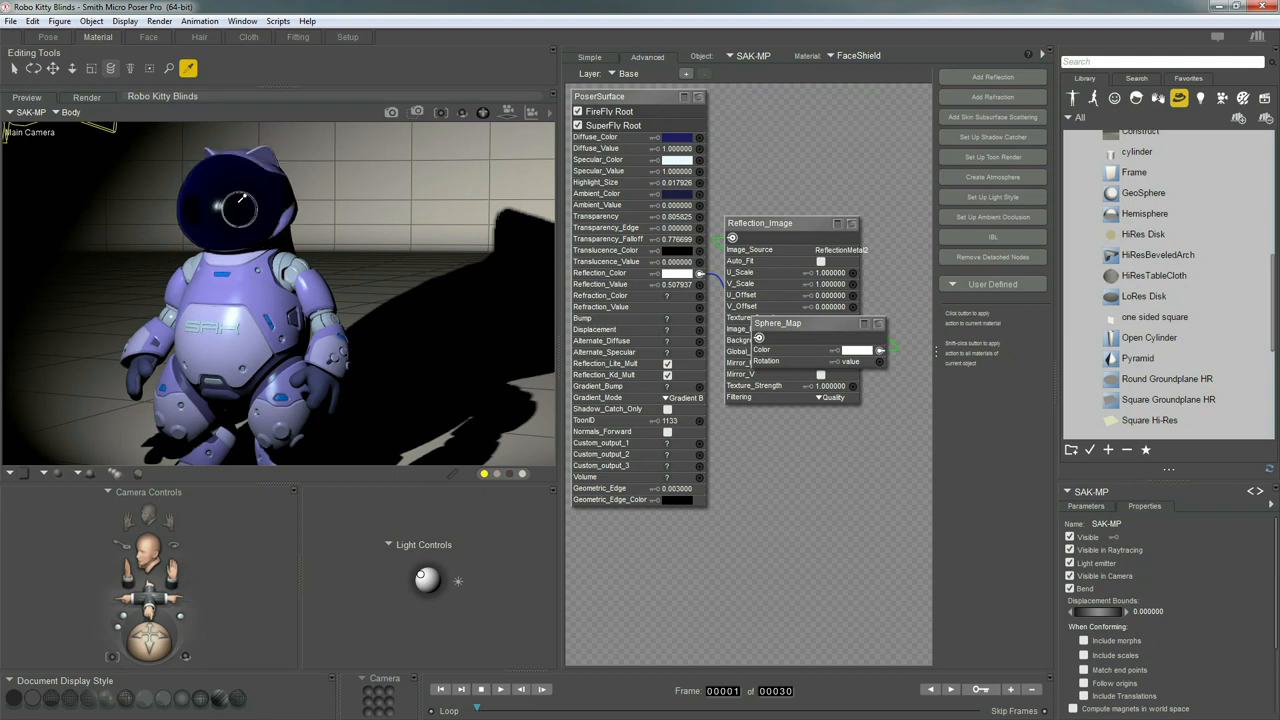
pyautogui.click(841, 58)
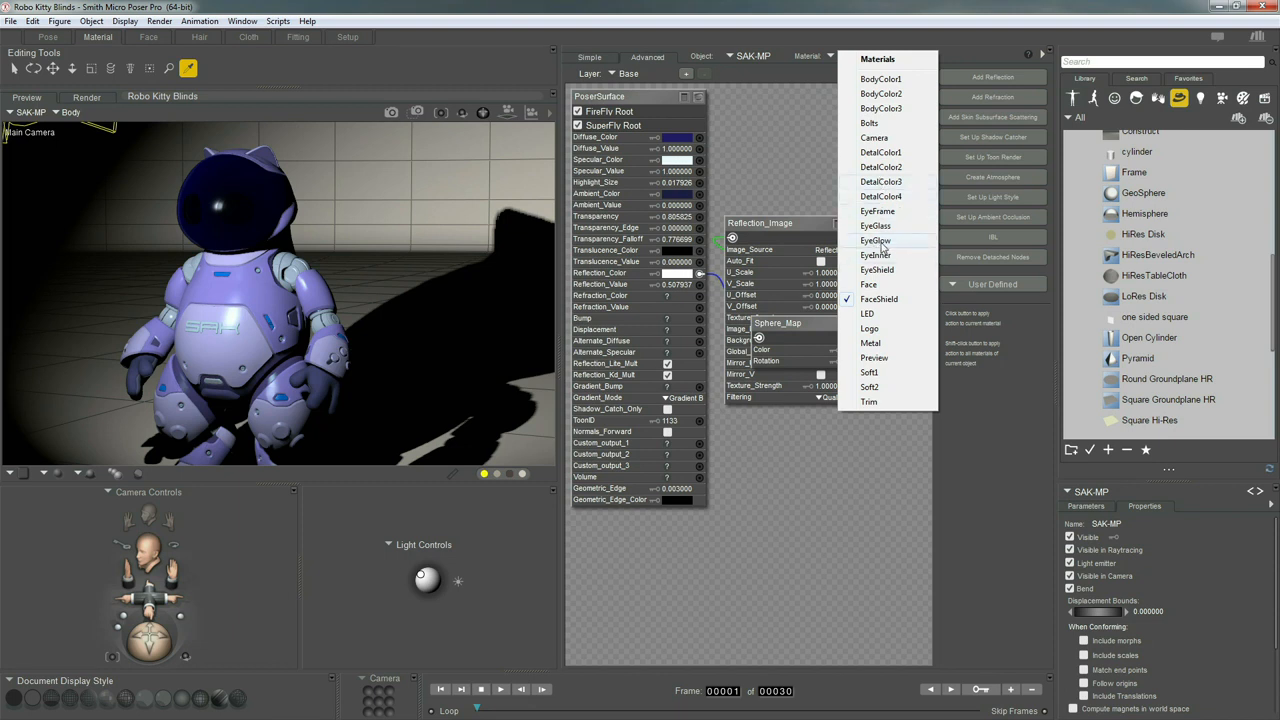
pyautogui.click(876, 241)
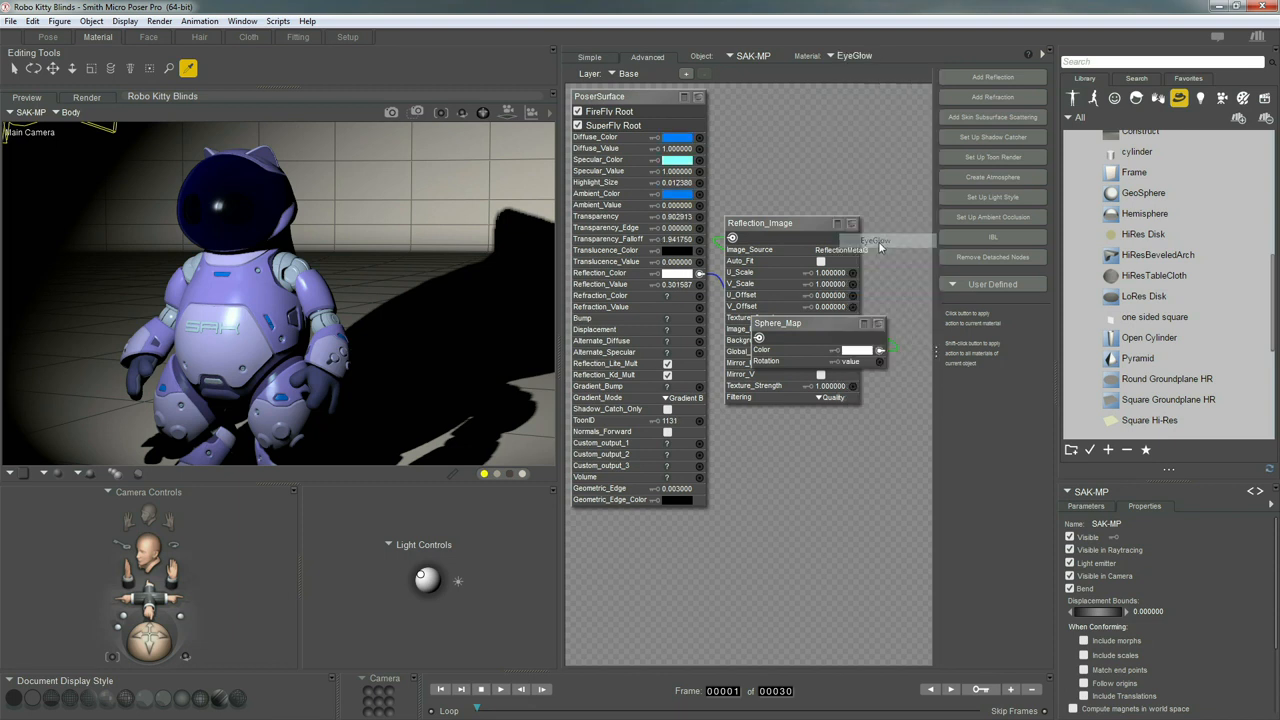
pyautogui.click(676, 210)
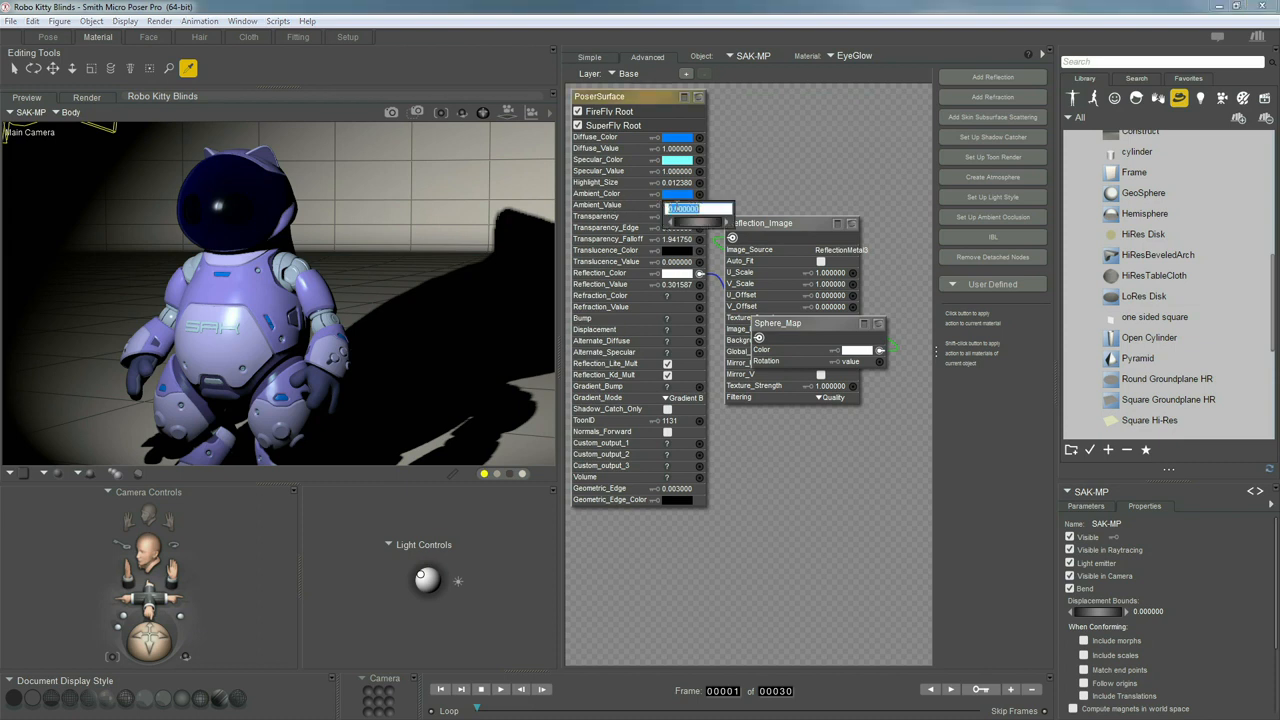
pyautogui.write('10')
pyautogui.press('Return')
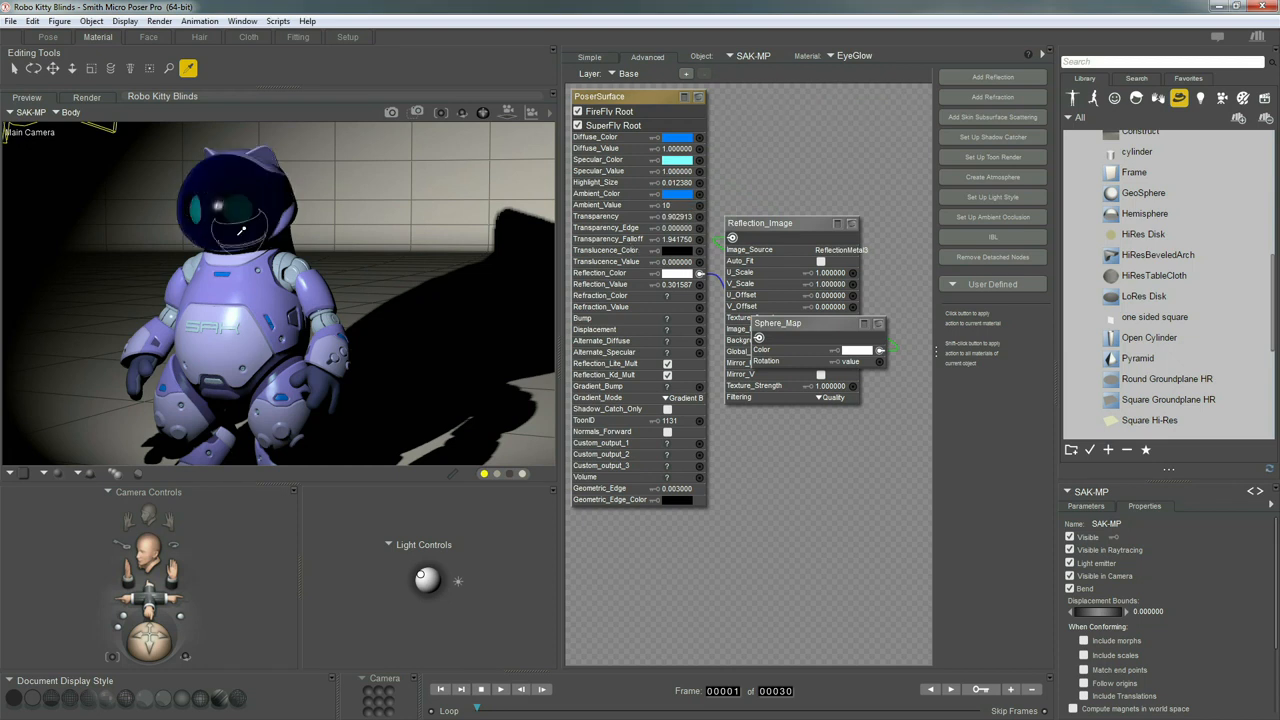
# Give the Metal material a blue Ambient_Color with Ambient_Value 10
pyautogui.click(284, 279)
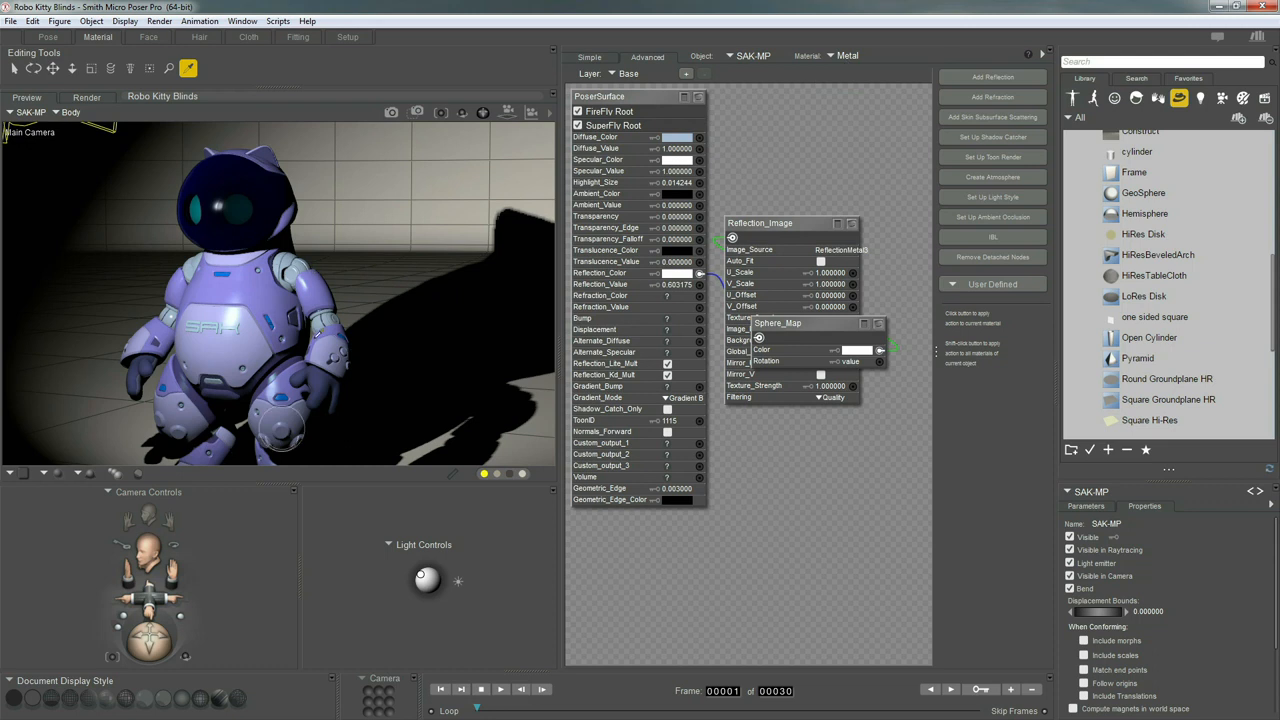
pyautogui.click(678, 196)
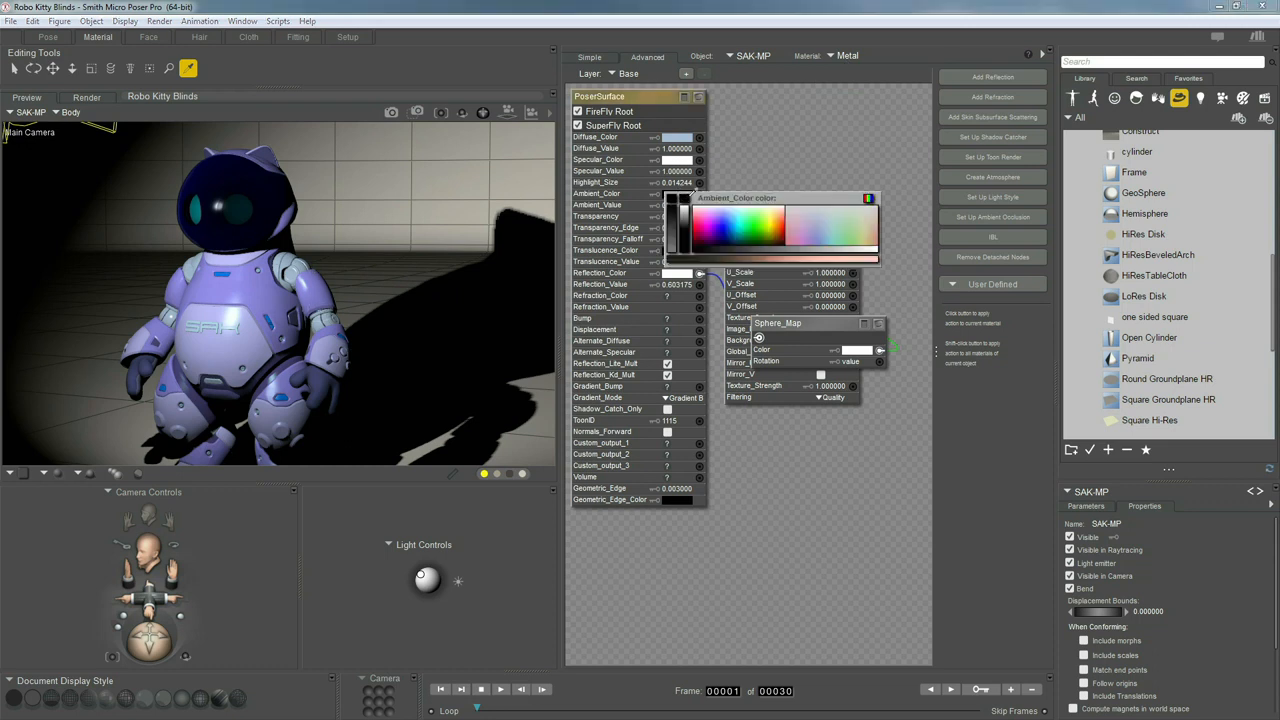
pyautogui.click(730, 218)
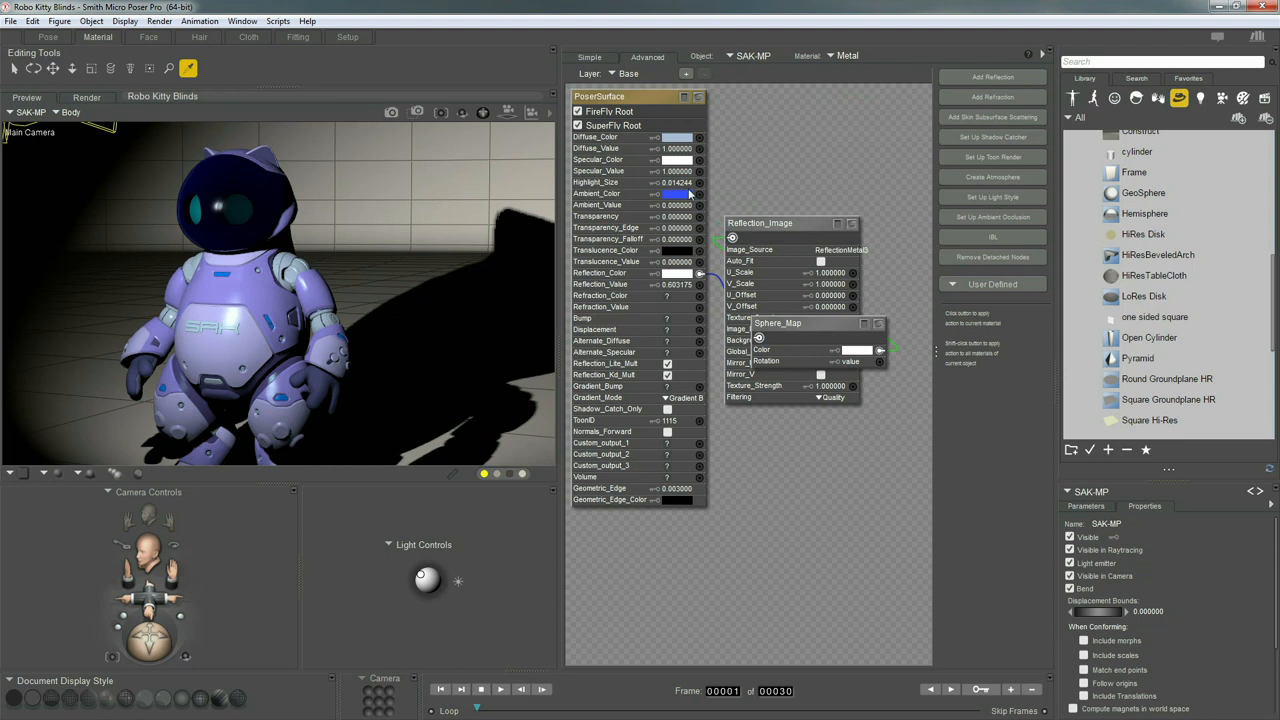
pyautogui.click(677, 207)
pyautogui.write('10')
pyautogui.press('Return')
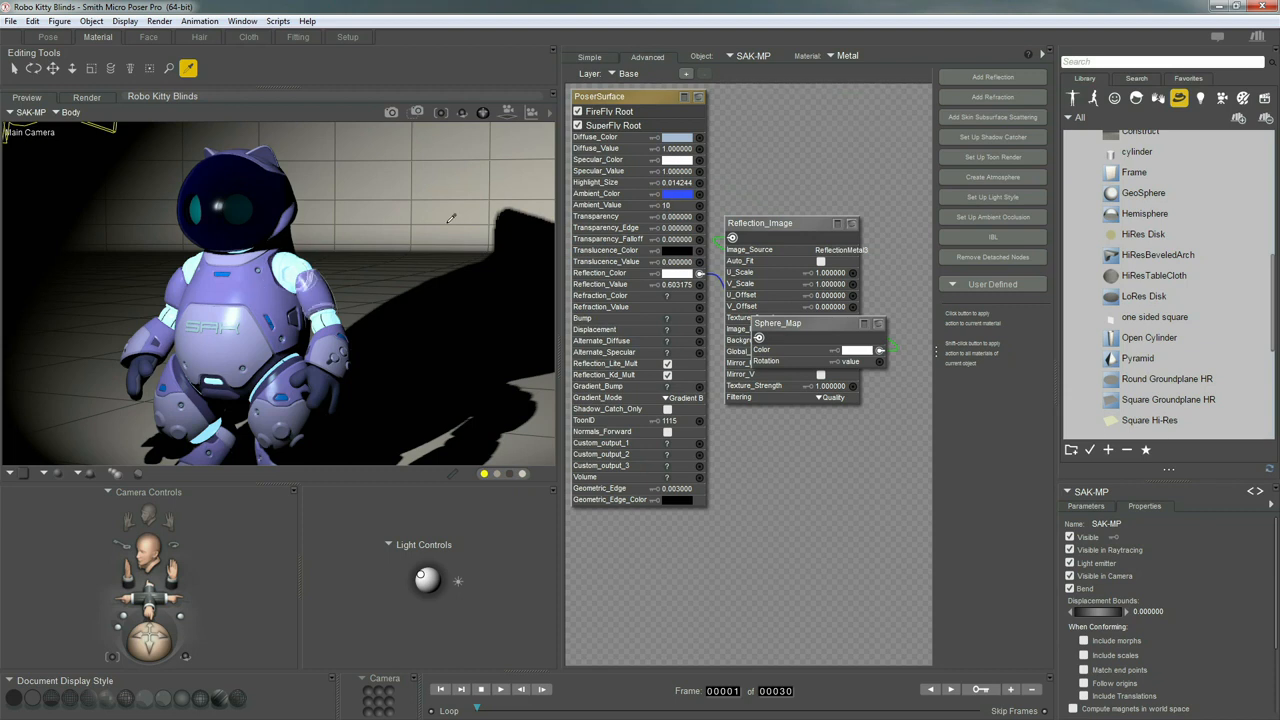
# Try Metal's Ambient_Value at 1, then restore it to 10
pyautogui.click(663, 205)
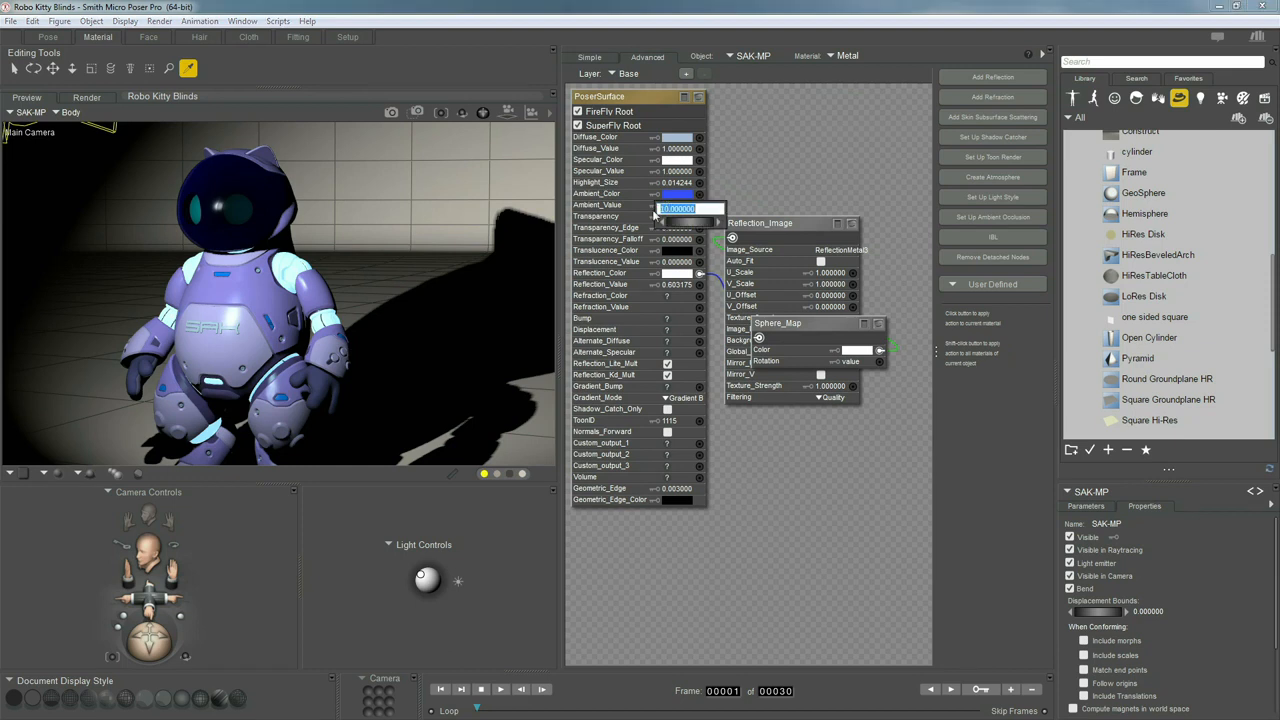
pyautogui.write('1')
pyautogui.press('Return')
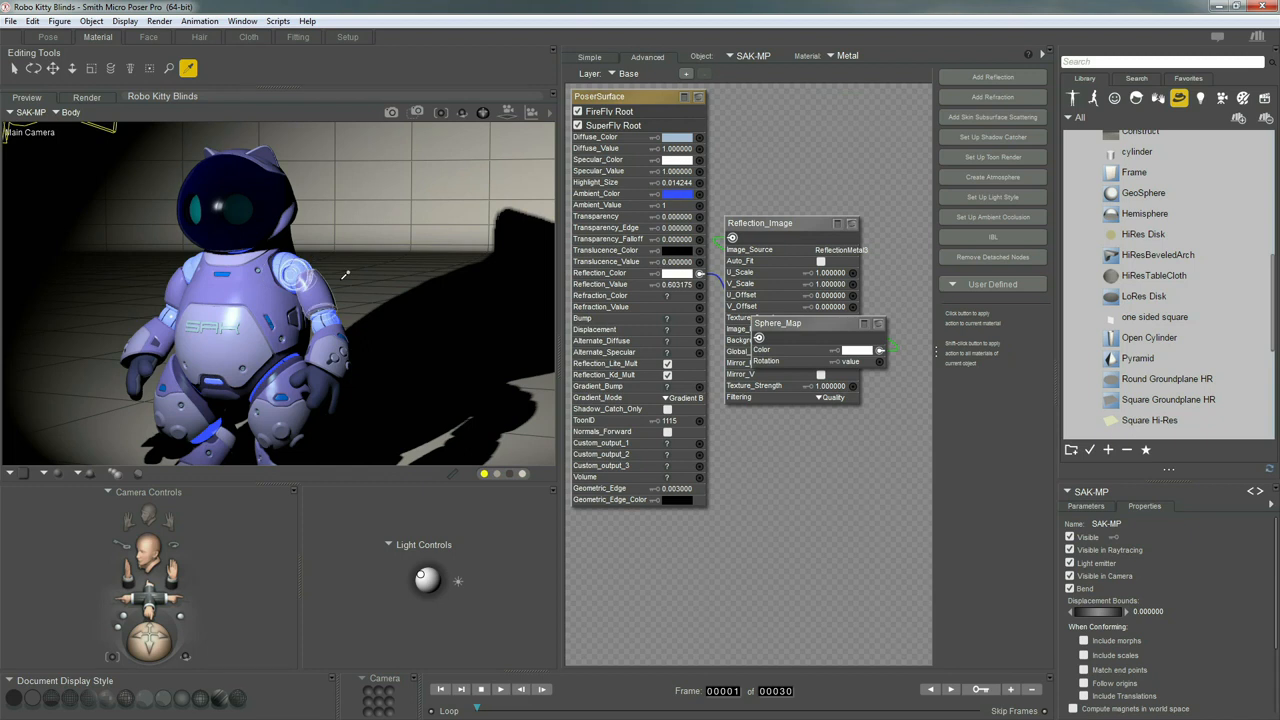
pyautogui.click(665, 205)
pyautogui.write('0')
pyautogui.press('Return')
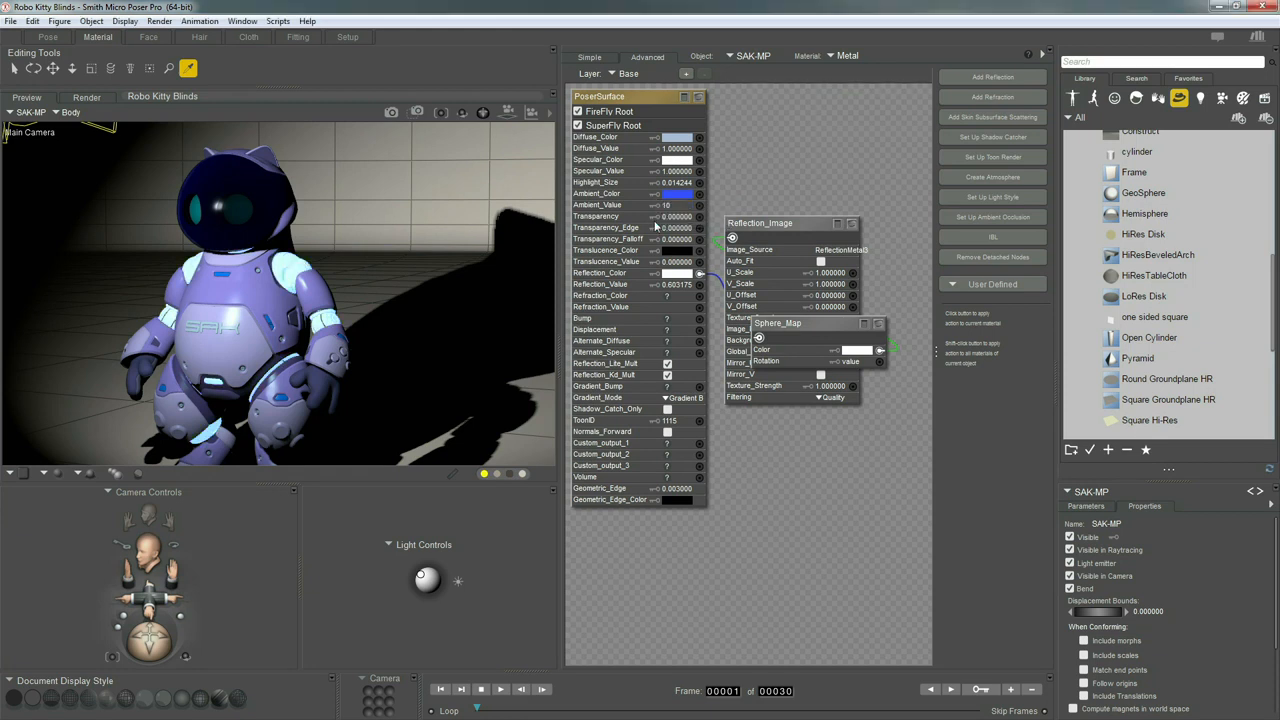
# Change Metal's Ambient_Color to a darker blue and return to the Pose room
pyautogui.click(678, 195)
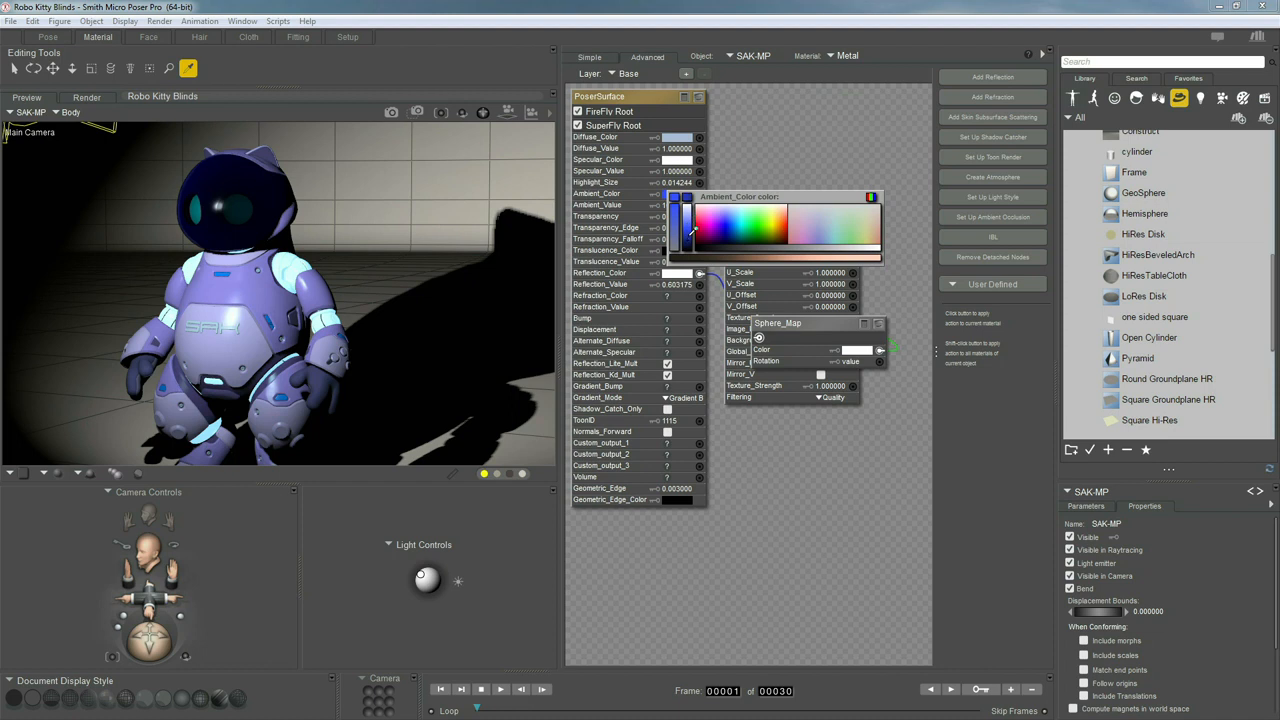
pyautogui.click(692, 234)
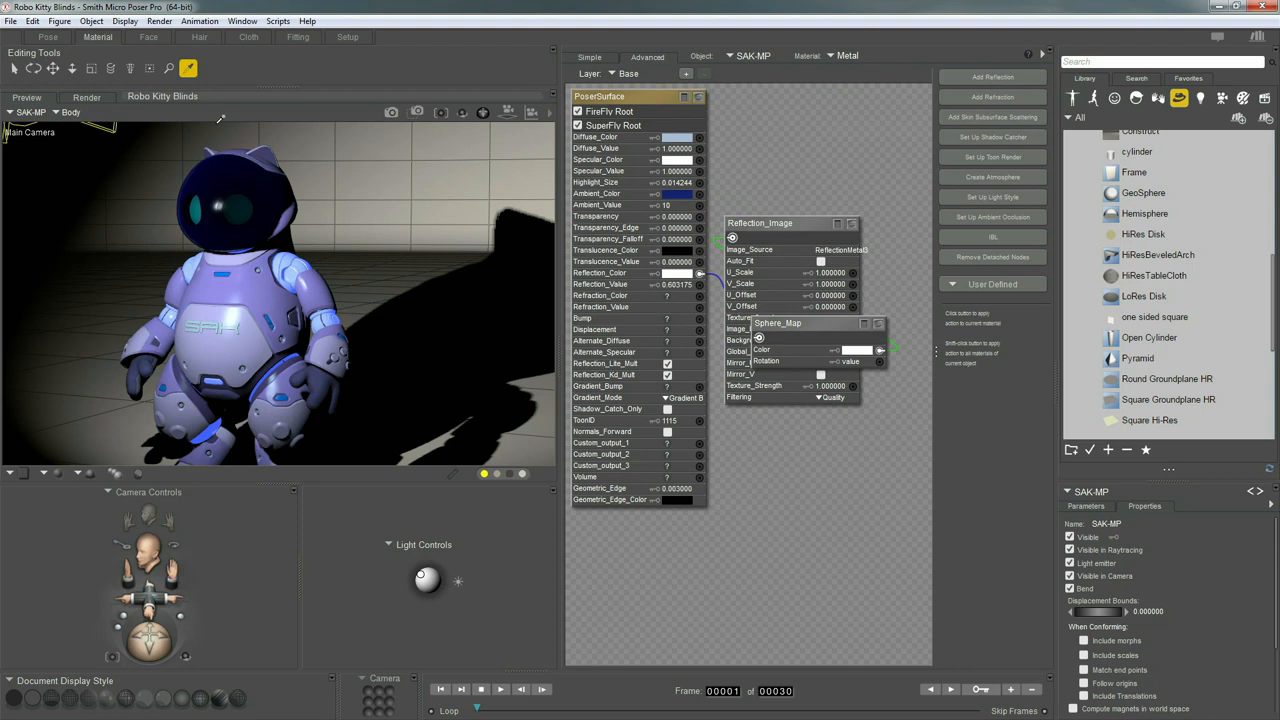
pyautogui.click(48, 37)
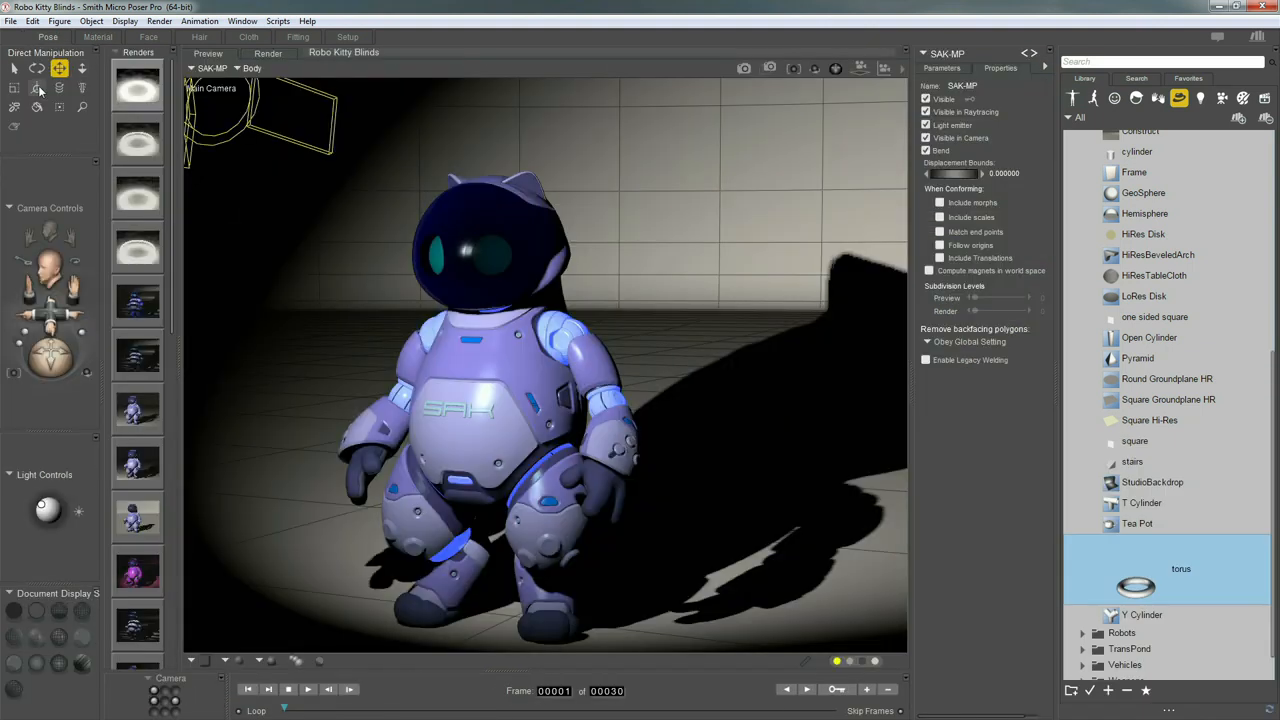
pyautogui.click(39, 89)
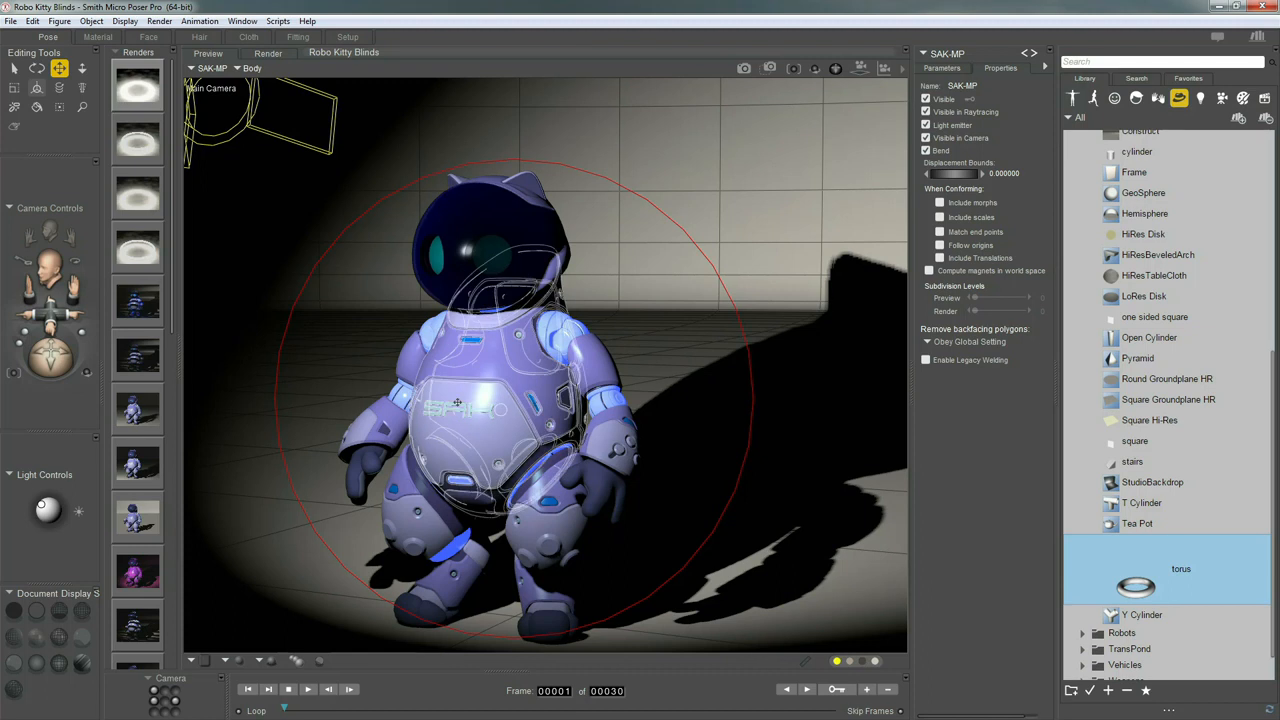
pyautogui.click(143, 347)
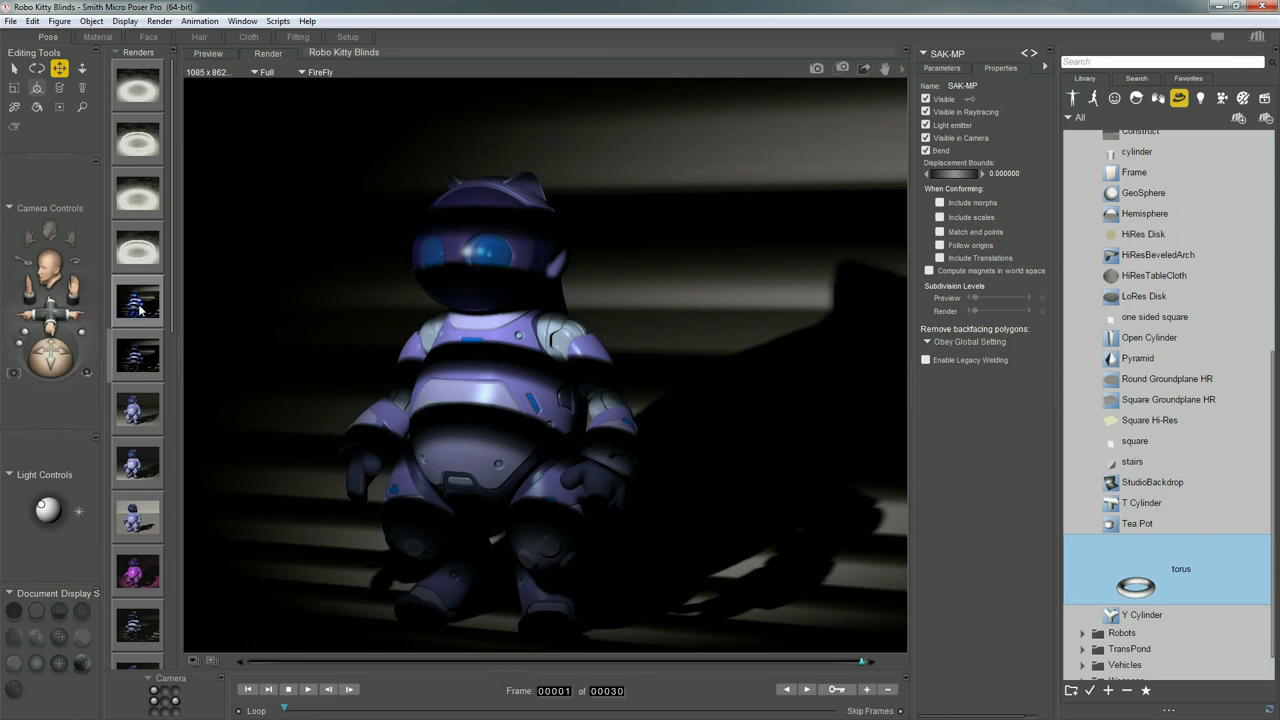
pyautogui.click(140, 310)
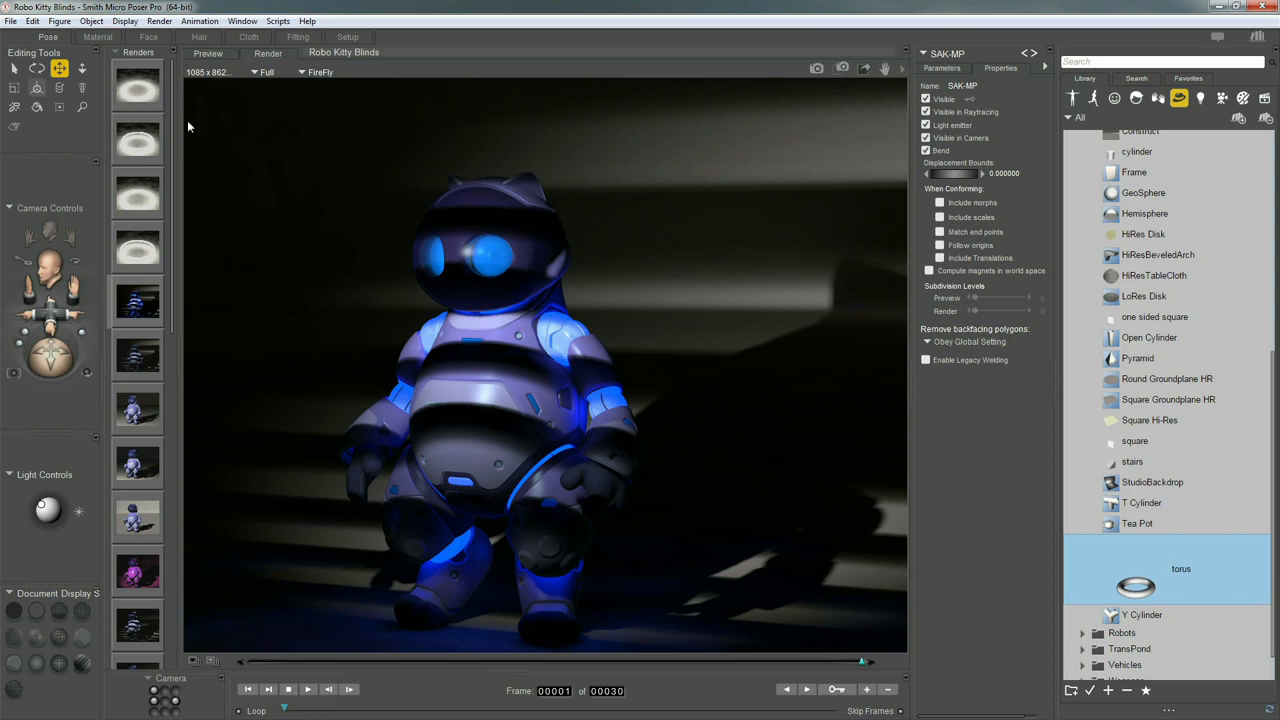
pyautogui.click(207, 55)
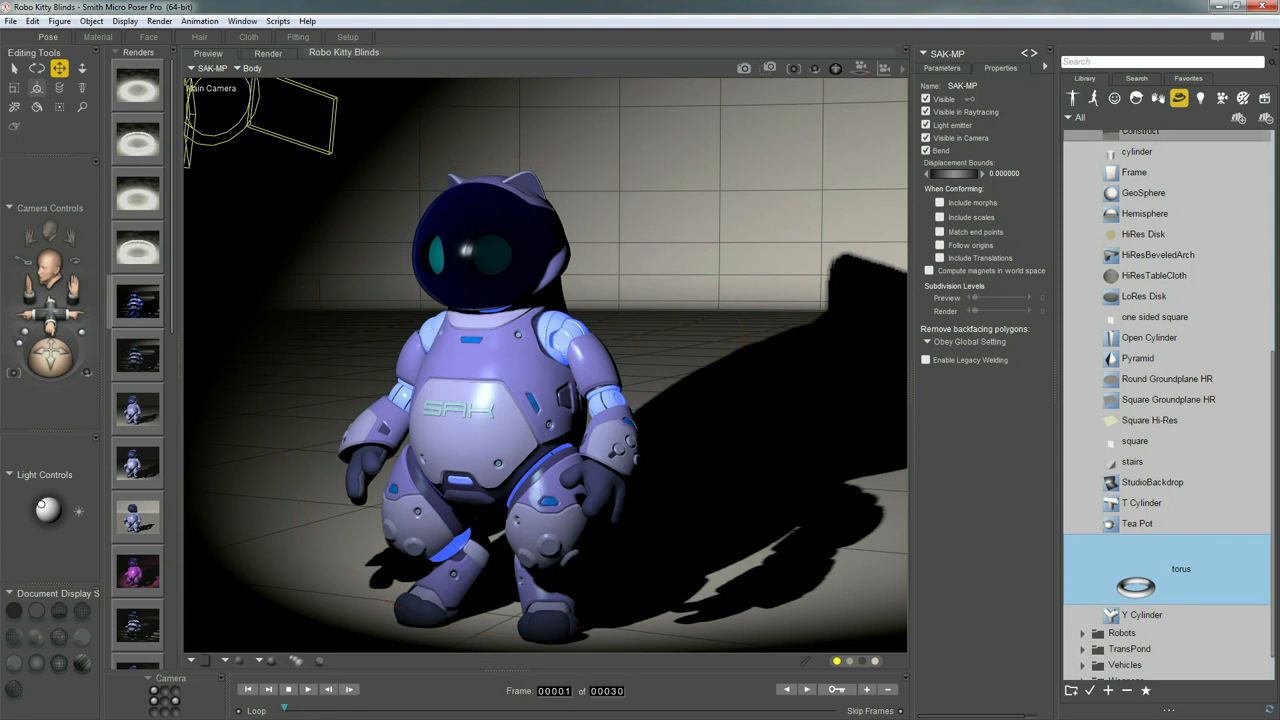
# In the library Scenes, open My Poser Projects > Jedi Mission and select Jedi 01
pyautogui.click(1264, 99)
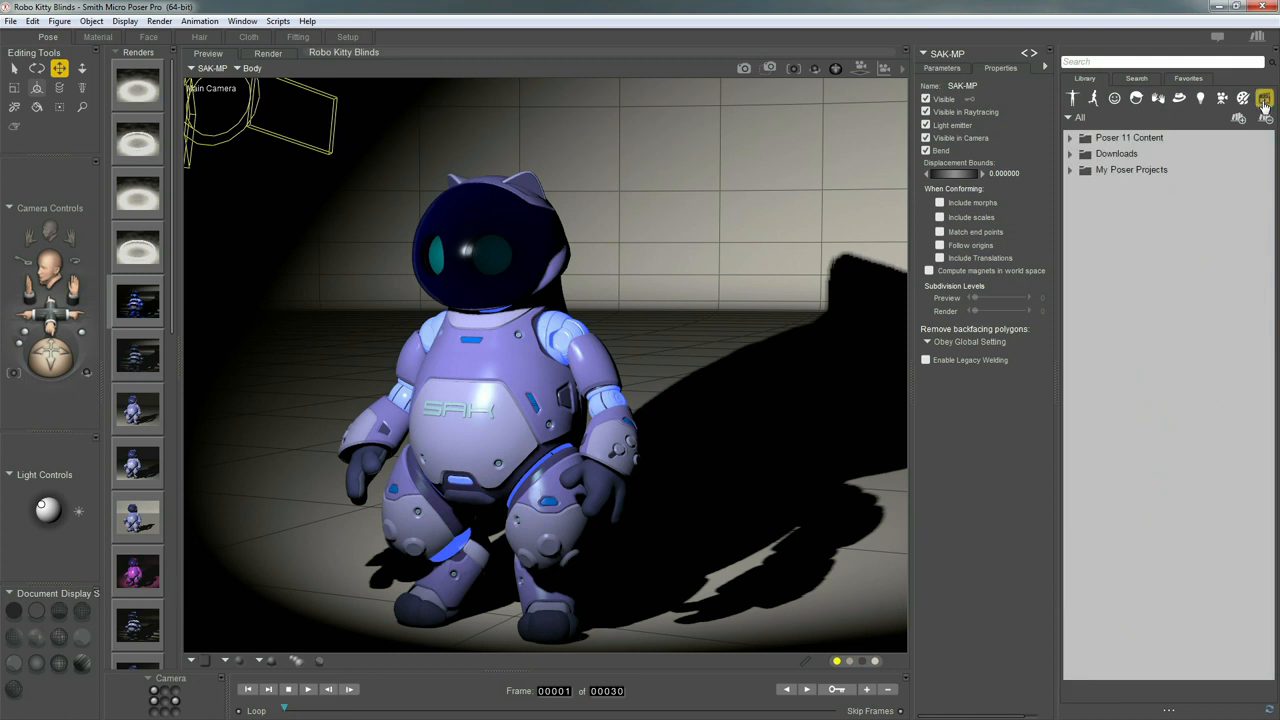
pyautogui.click(1070, 171)
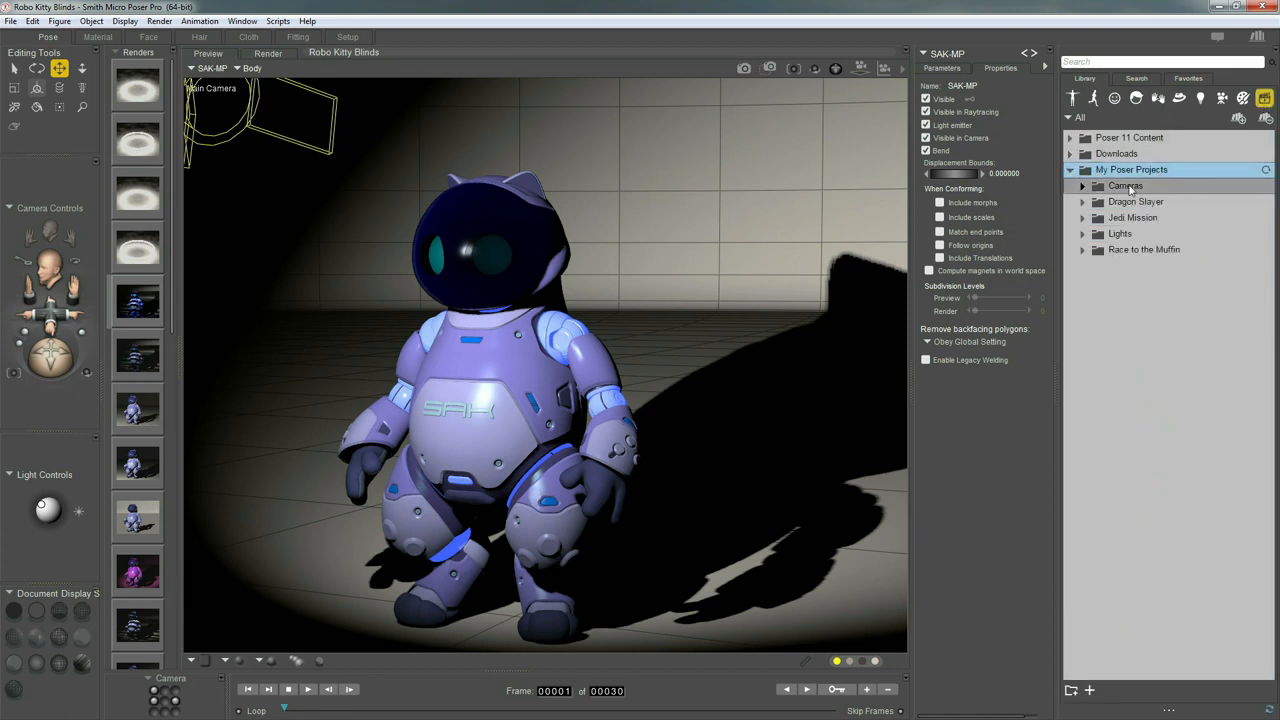
pyautogui.click(1082, 218)
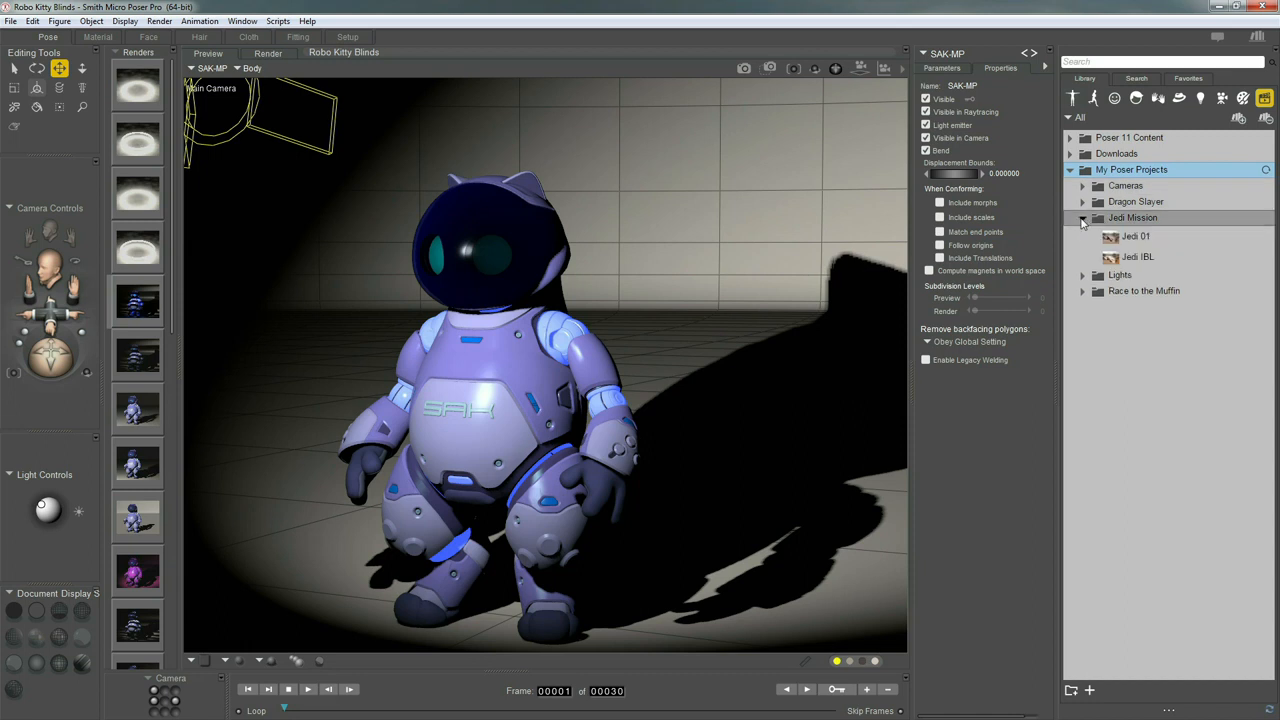
pyautogui.click(1130, 238)
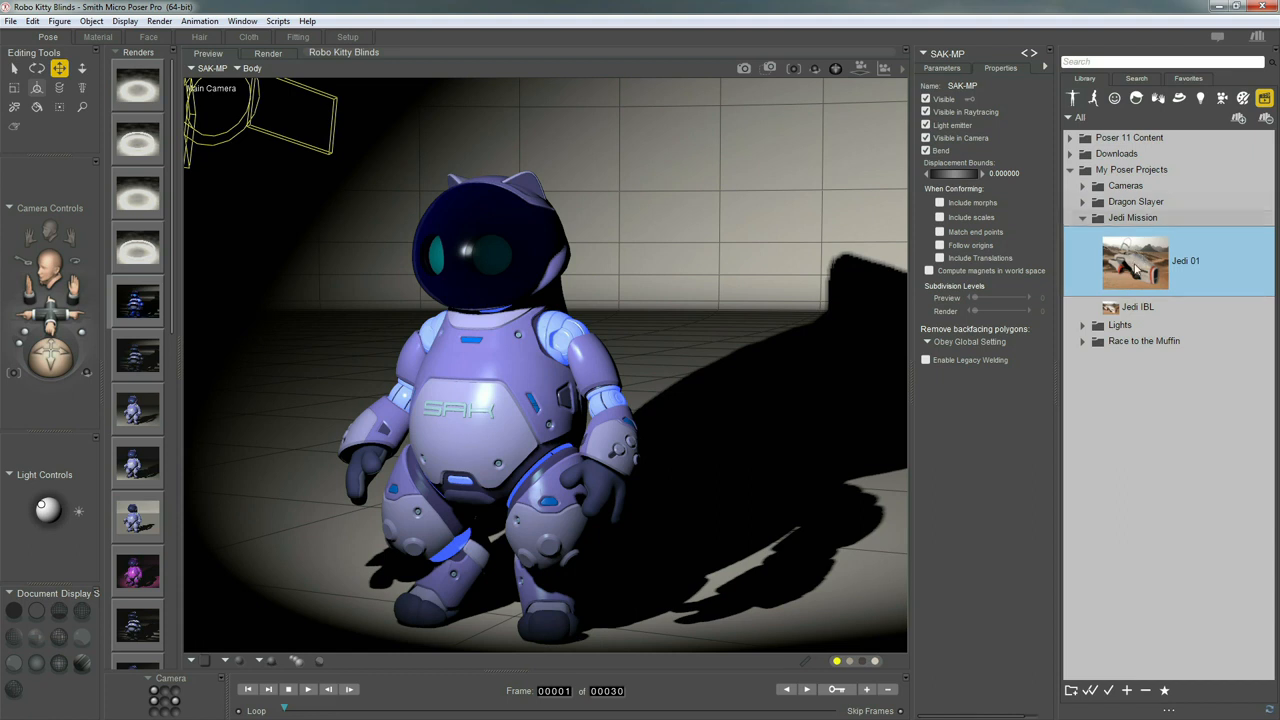
# Load Jedi 01 in place of the robot scene without saving the robot changes
pyautogui.click(1109, 691)
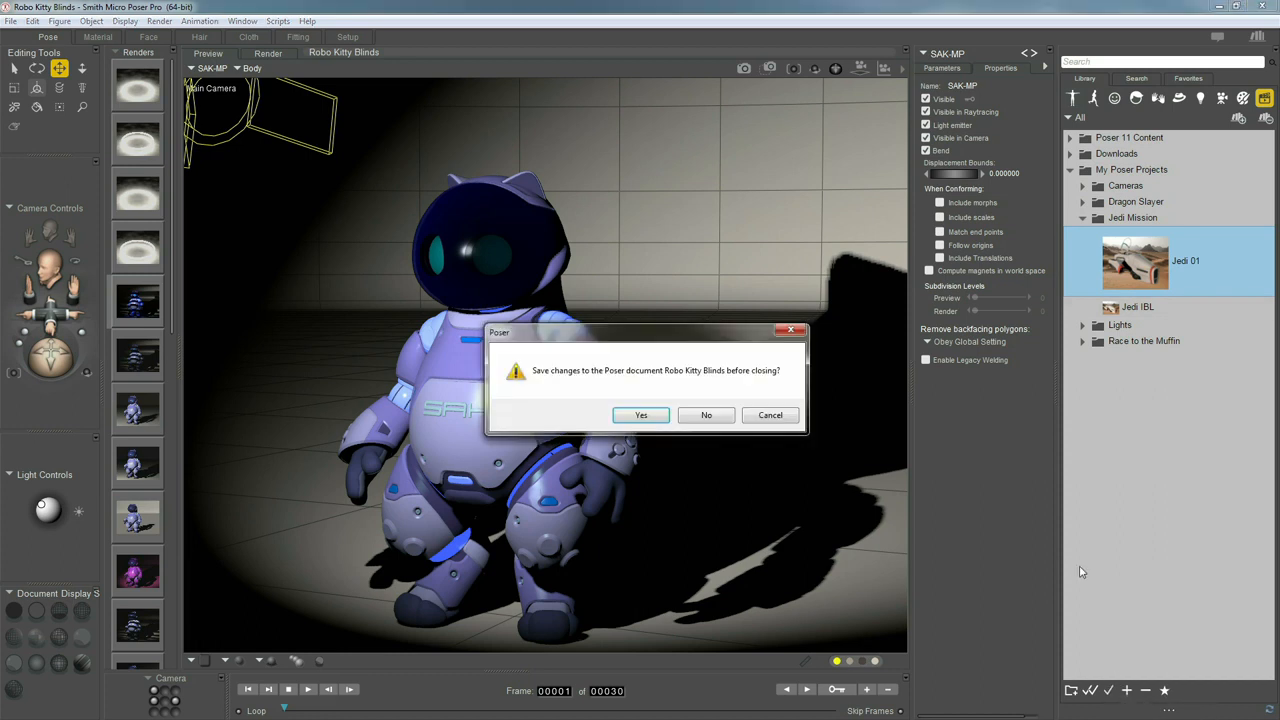
pyautogui.click(730, 418)
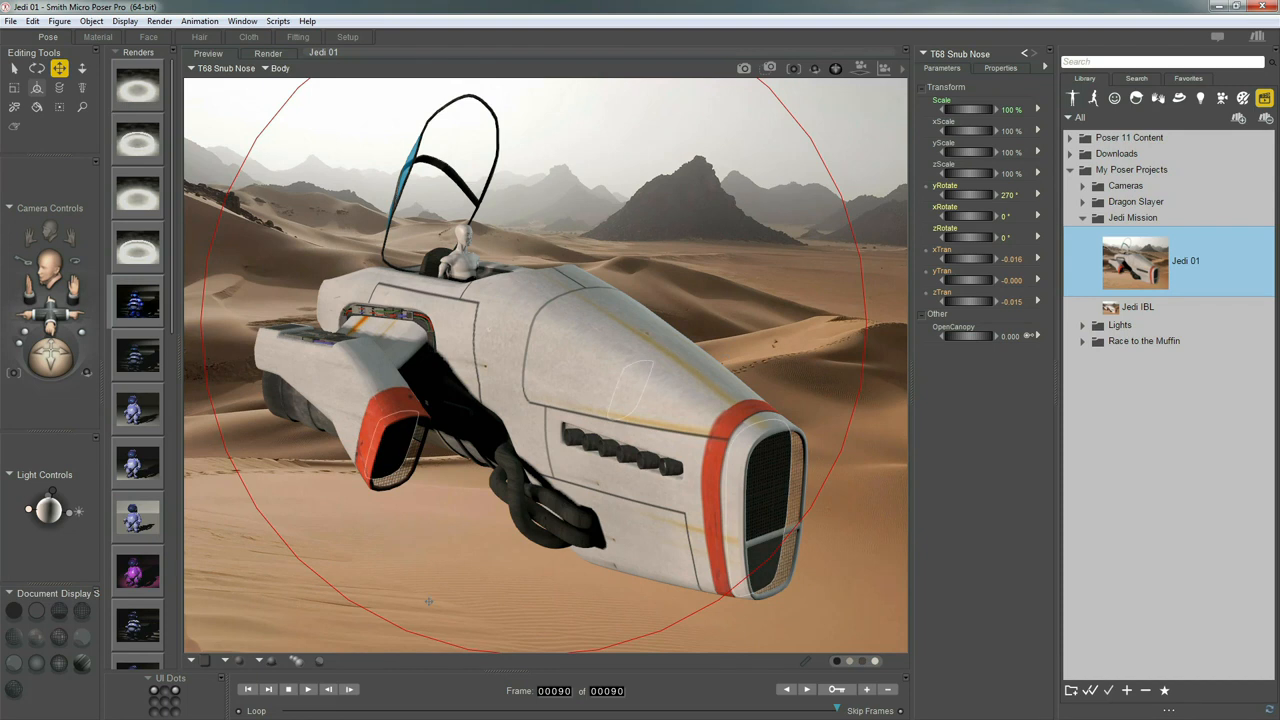
# Scroll the Renders panel and display the earlier SuperFly render of the hovercraft
pyautogui.moveTo(170, 257); pyautogui.dragTo(158, 625)
pyautogui.click(156, 627)
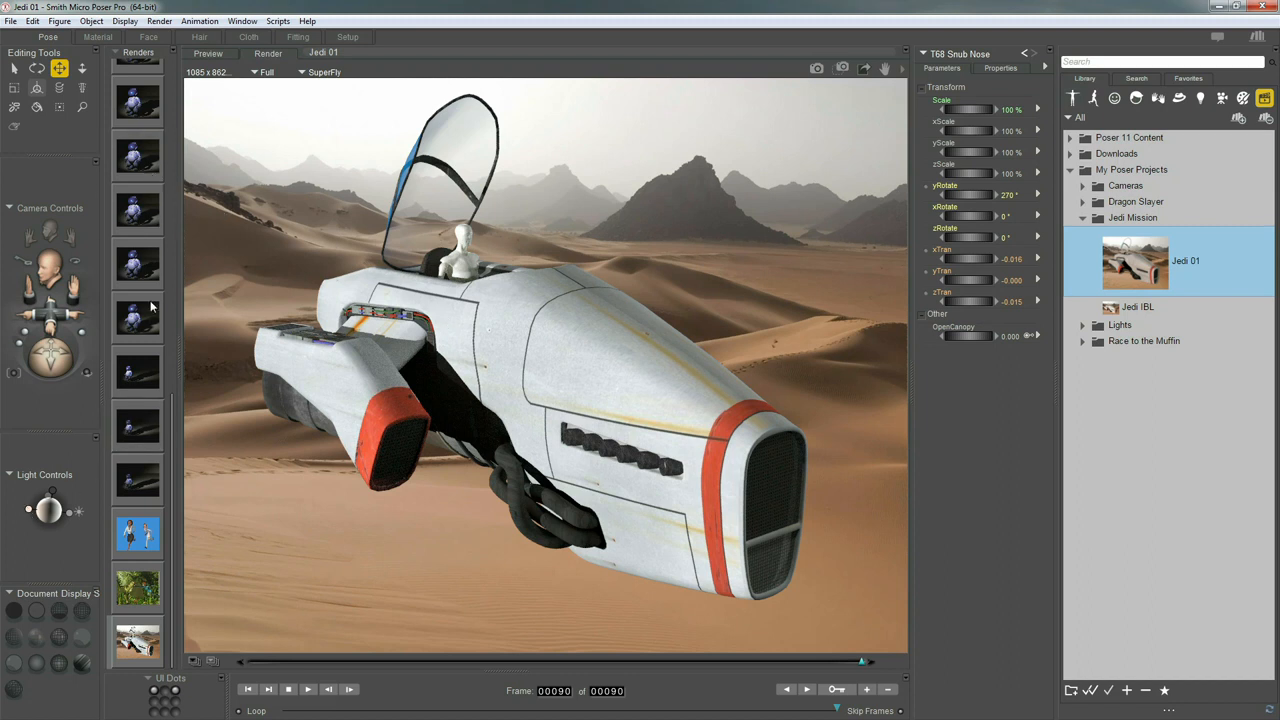
# Sample the desert sand and tint Light 2 pale warm sand (R 0.906, G 0.843, B 0.804)
pyautogui.click(58, 539)
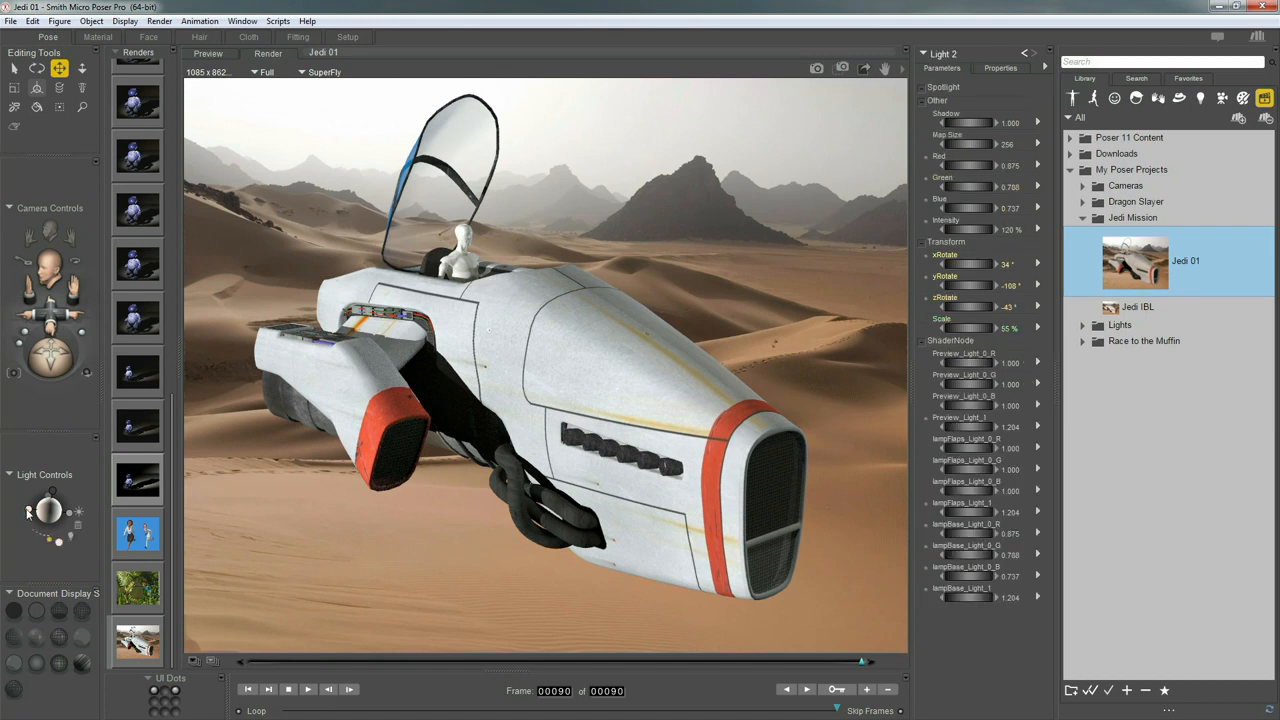
pyautogui.click(58, 541)
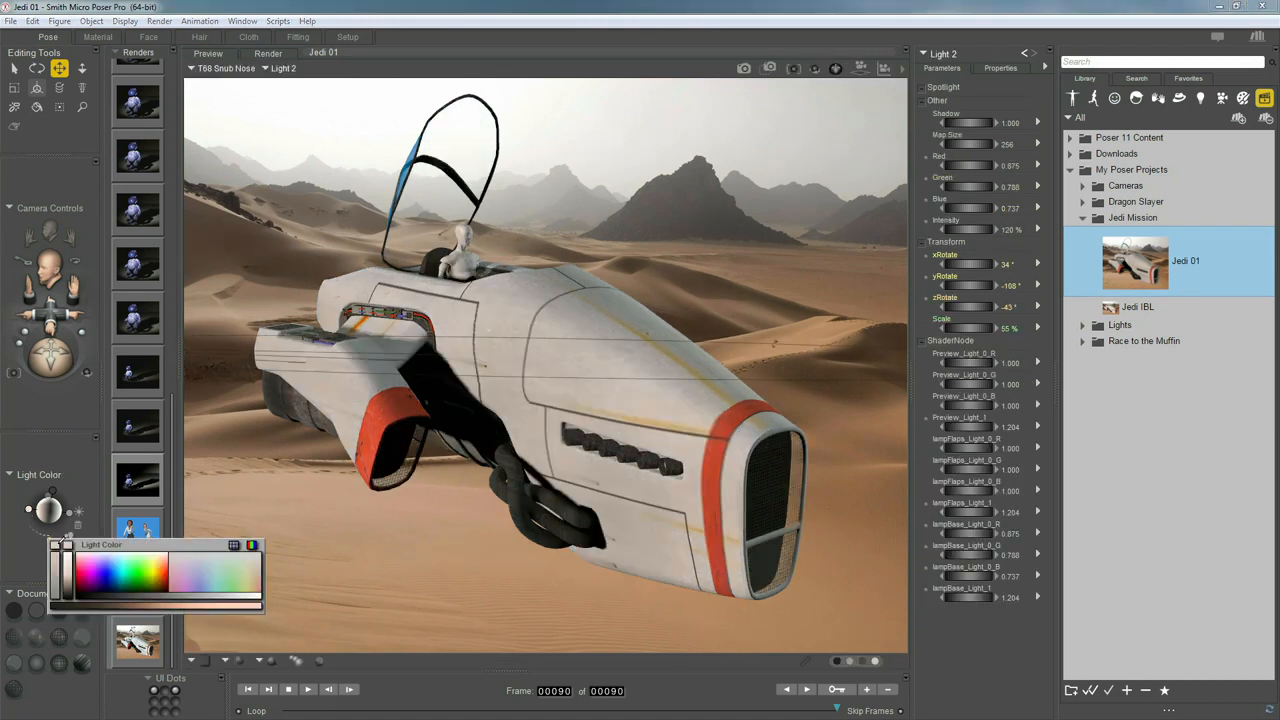
pyautogui.click(295, 479)
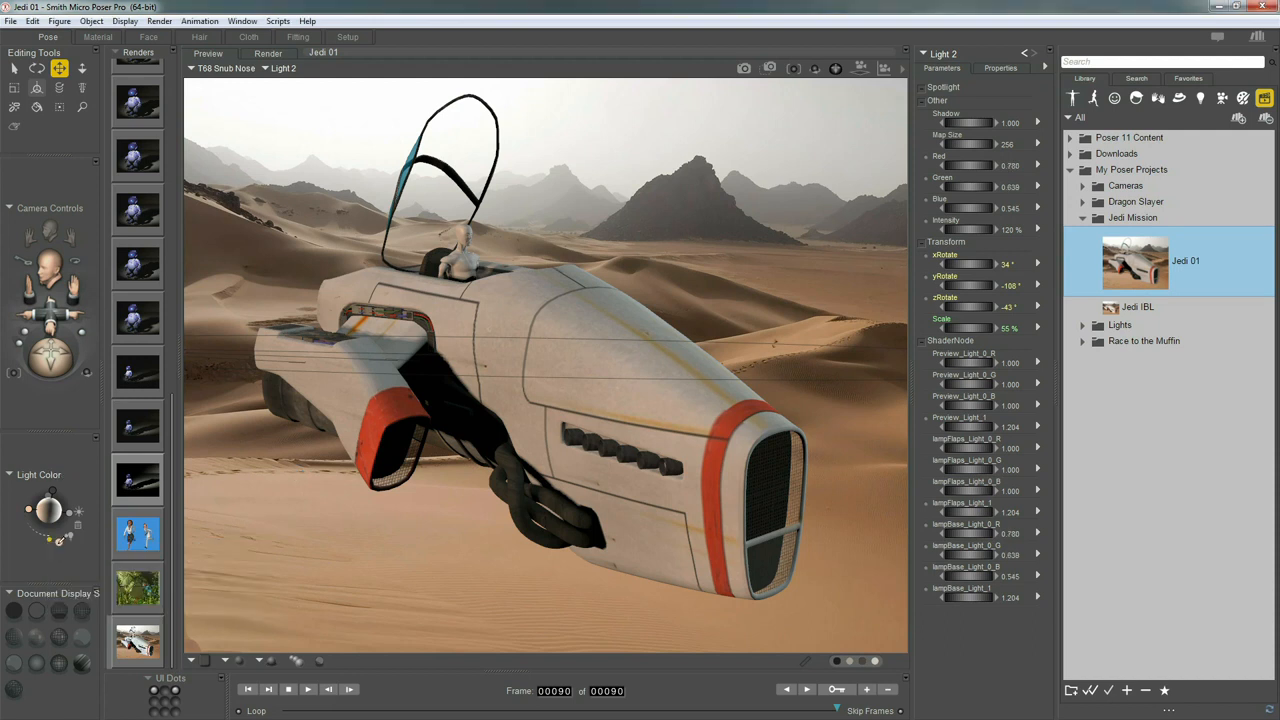
pyautogui.click(58, 540)
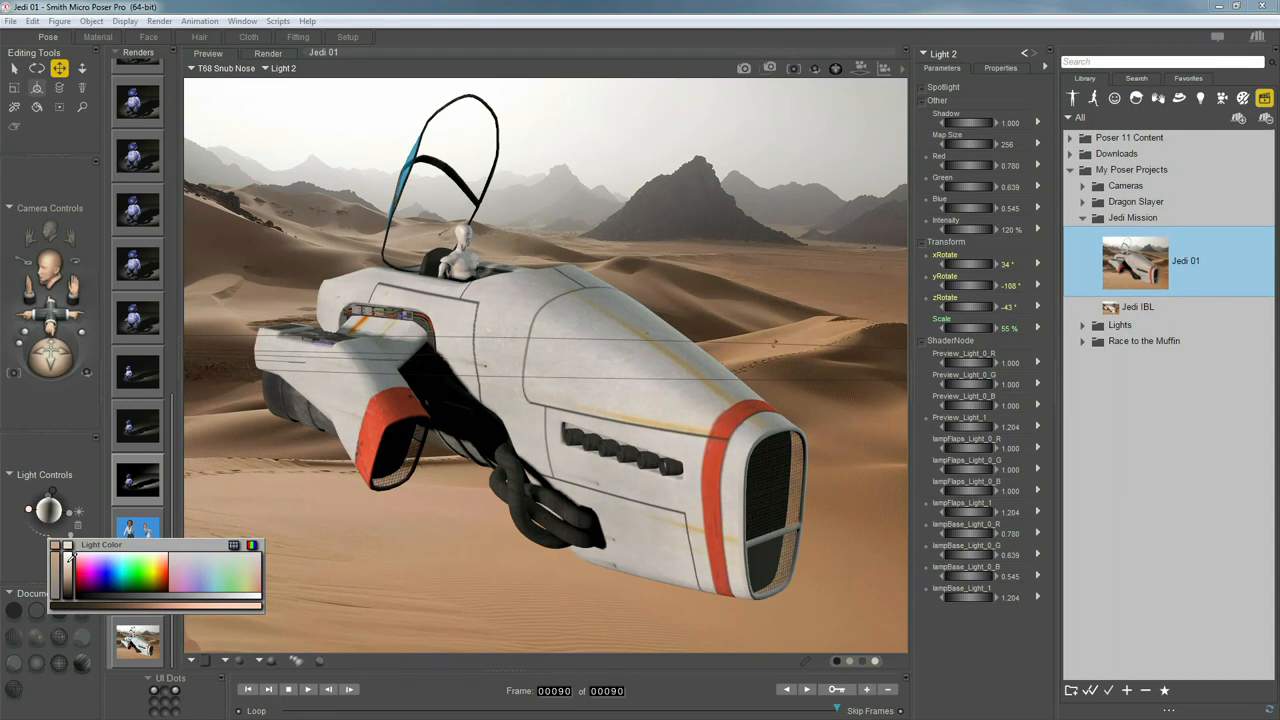
pyautogui.click(70, 560)
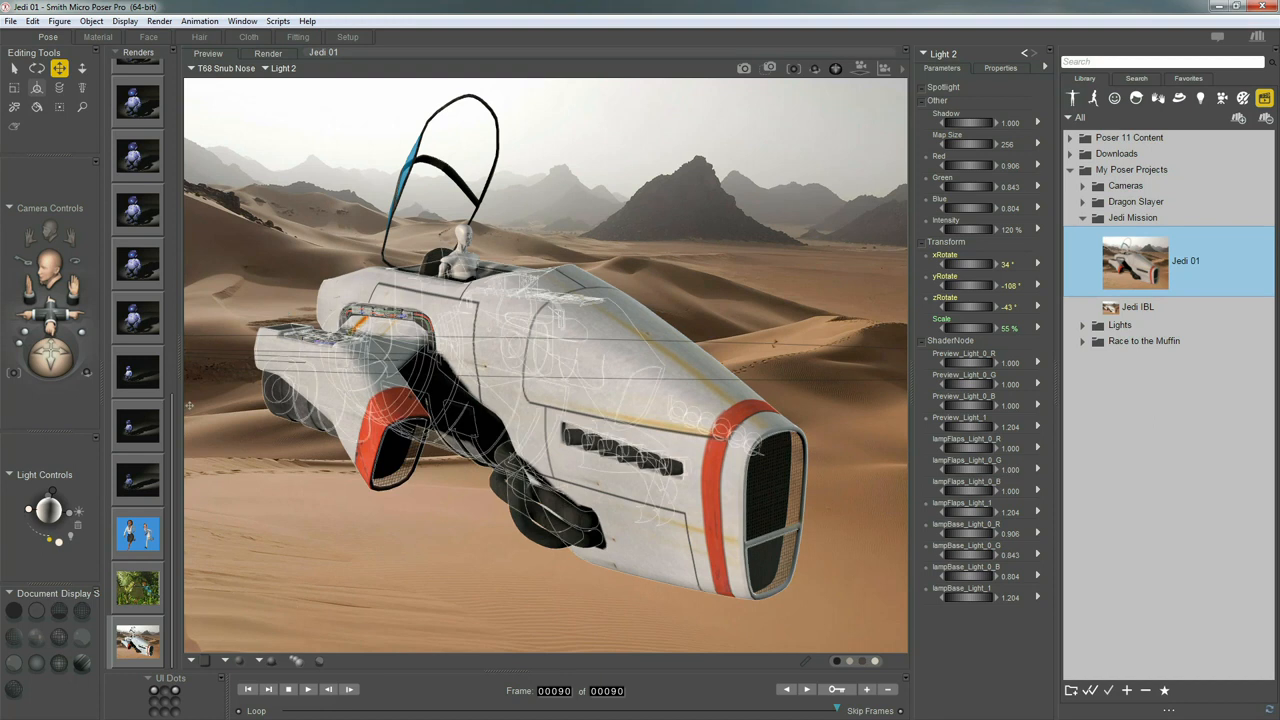
# Rename Light 2 to 'Sun' in the light's Properties
pyautogui.click(68, 515)
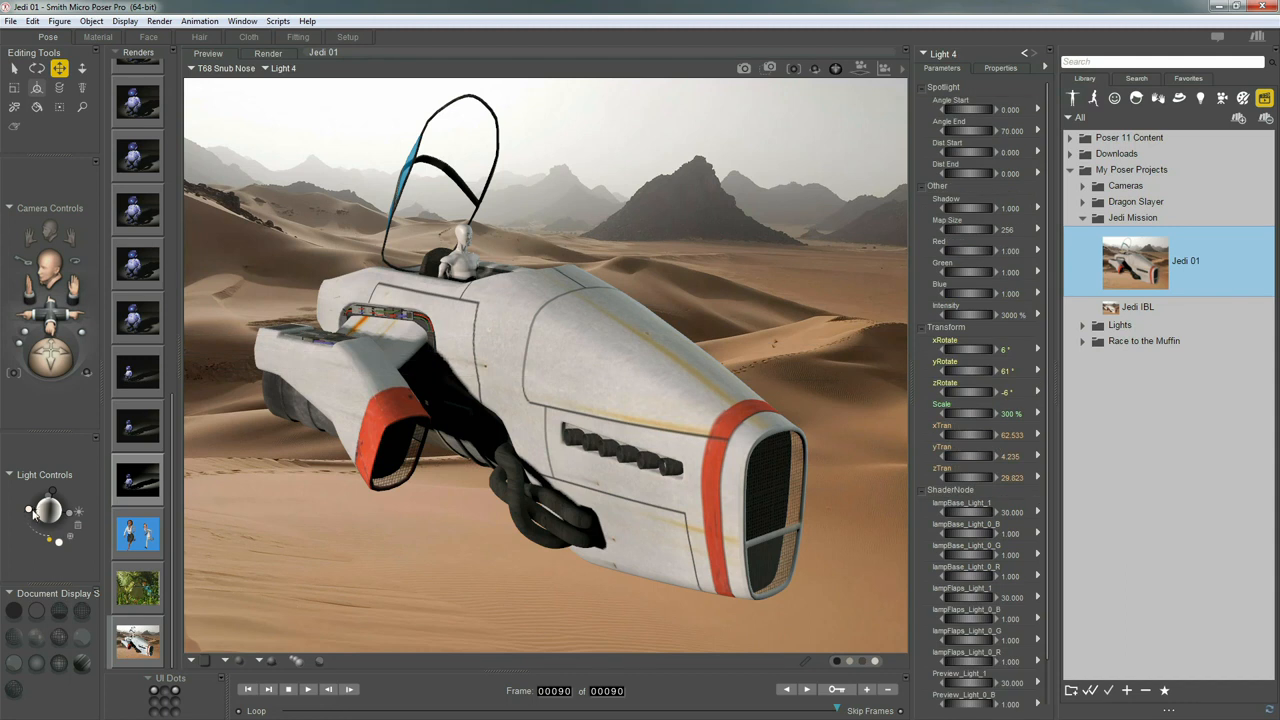
pyautogui.click(997, 67)
pyautogui.click(960, 84)
pyautogui.write('Sun')
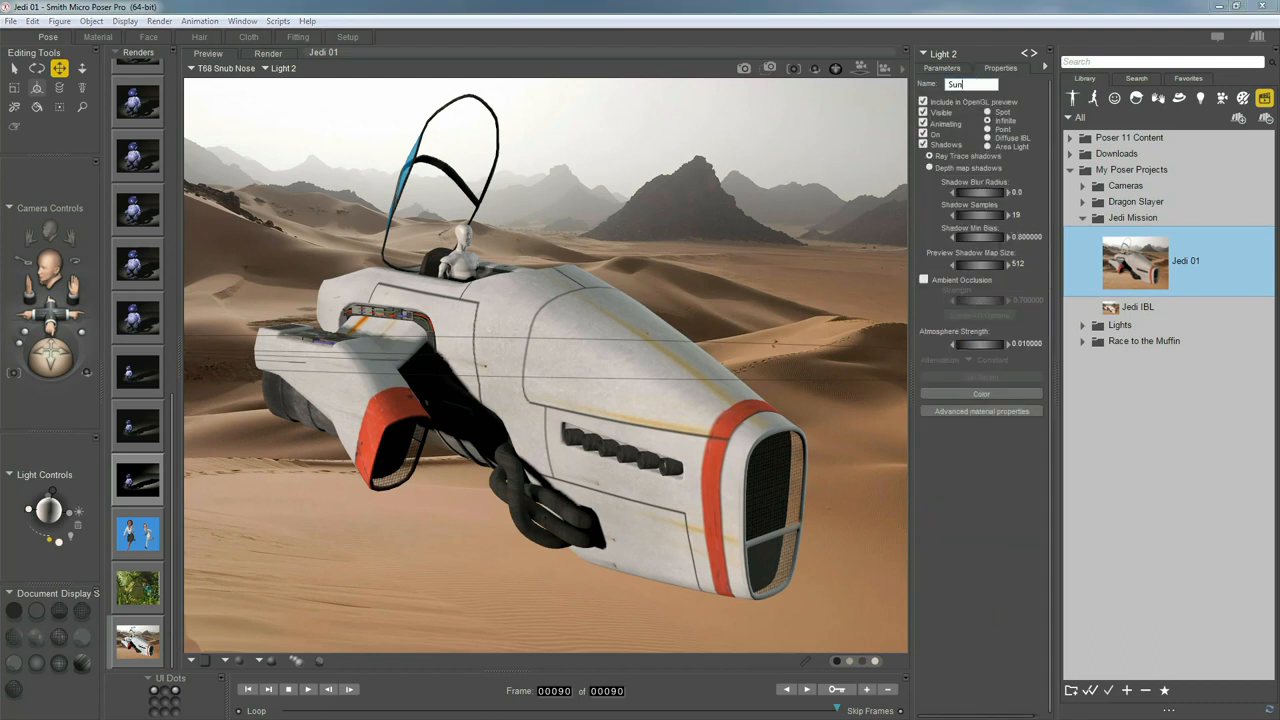
pyautogui.press('Return')
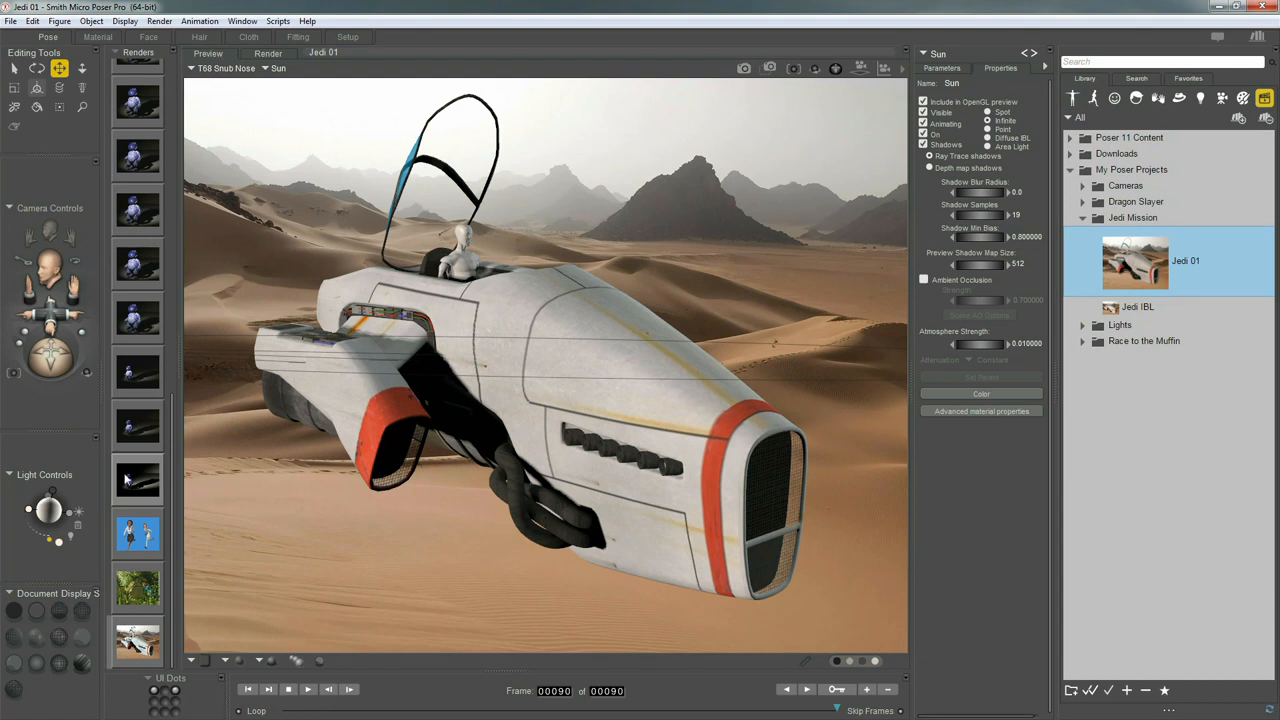
# Delete Lights 4, 1 and 3, confirming each deletion
pyautogui.click(66, 511)
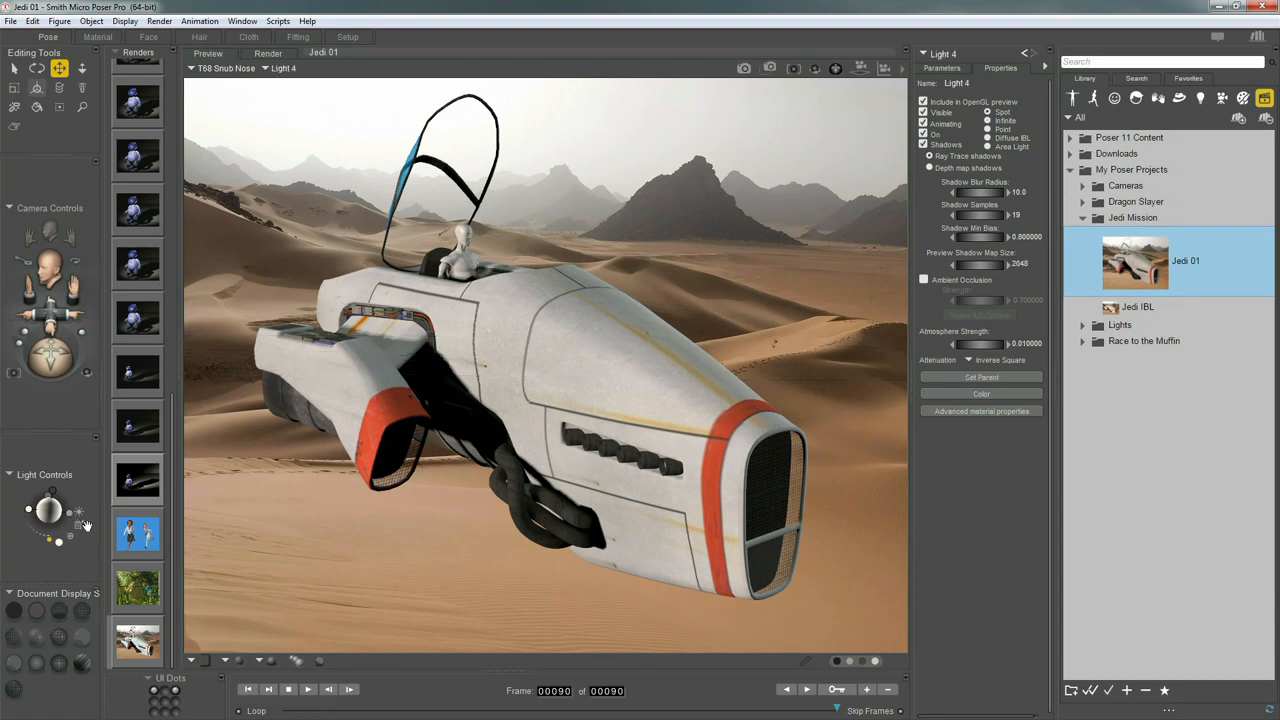
pyautogui.click(77, 527)
pyautogui.press('Return')
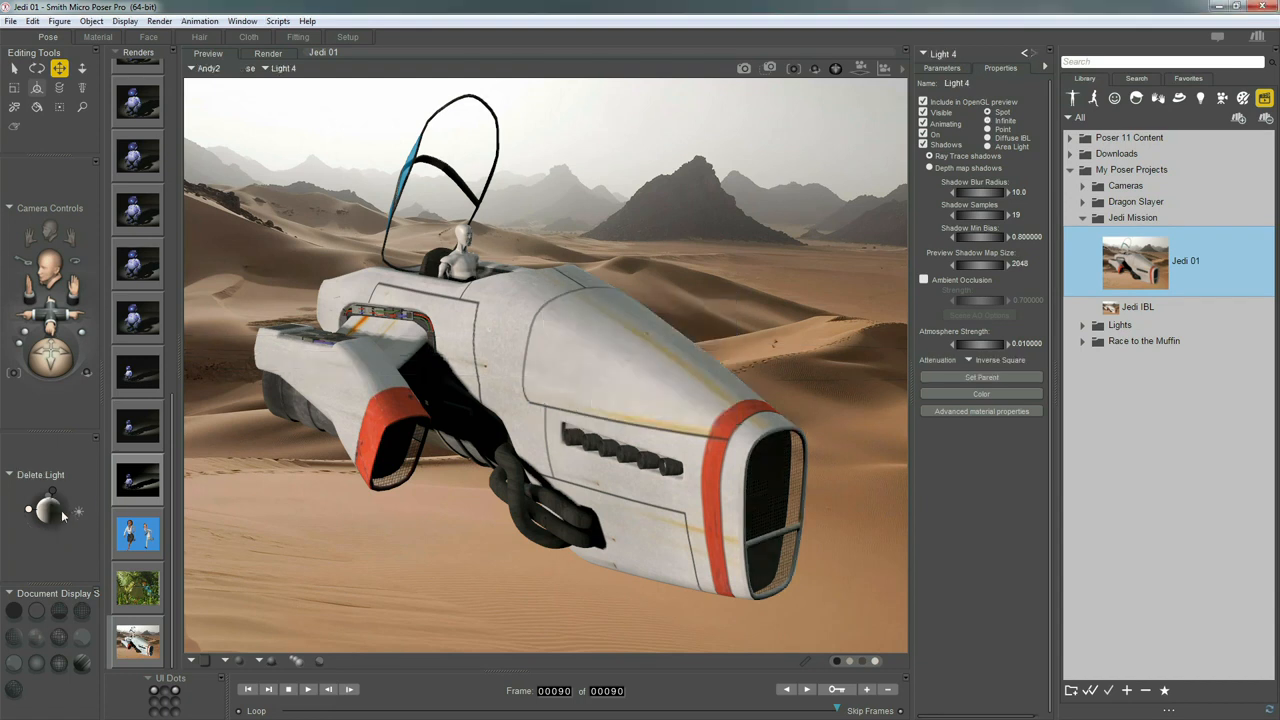
pyautogui.click(79, 530)
pyautogui.press('Return')
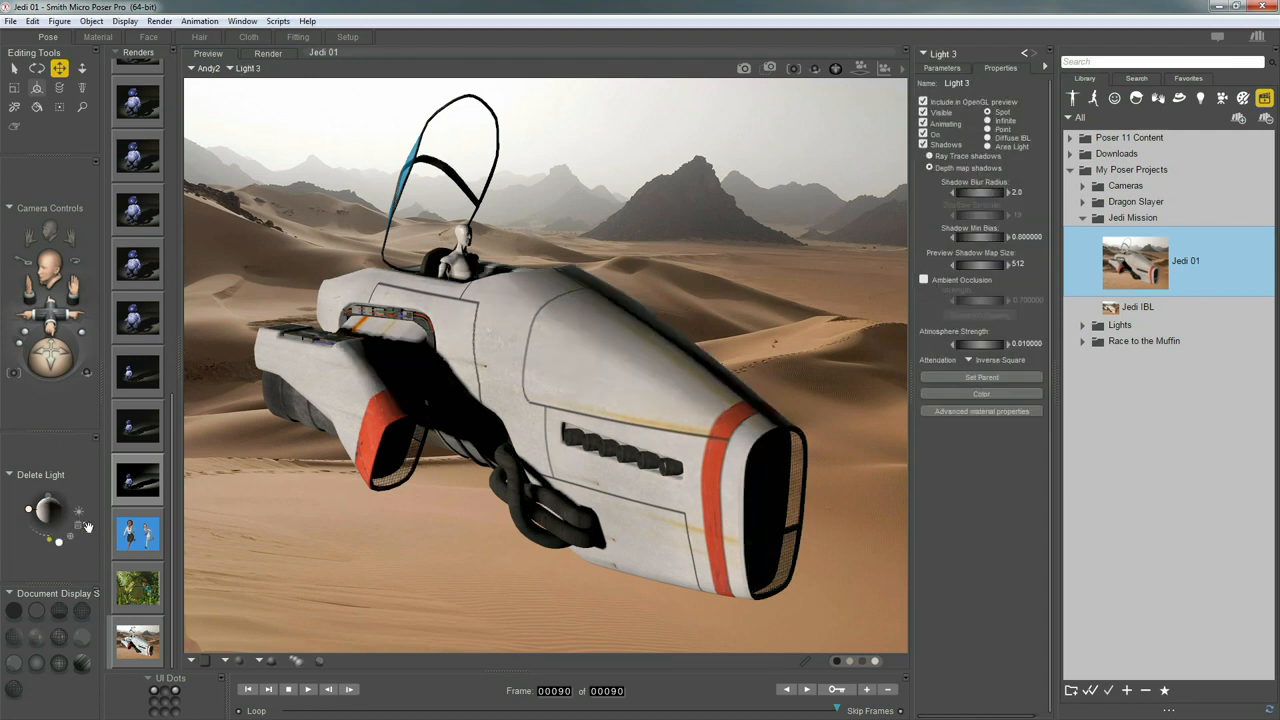
pyautogui.click(77, 527)
pyautogui.press('Return')
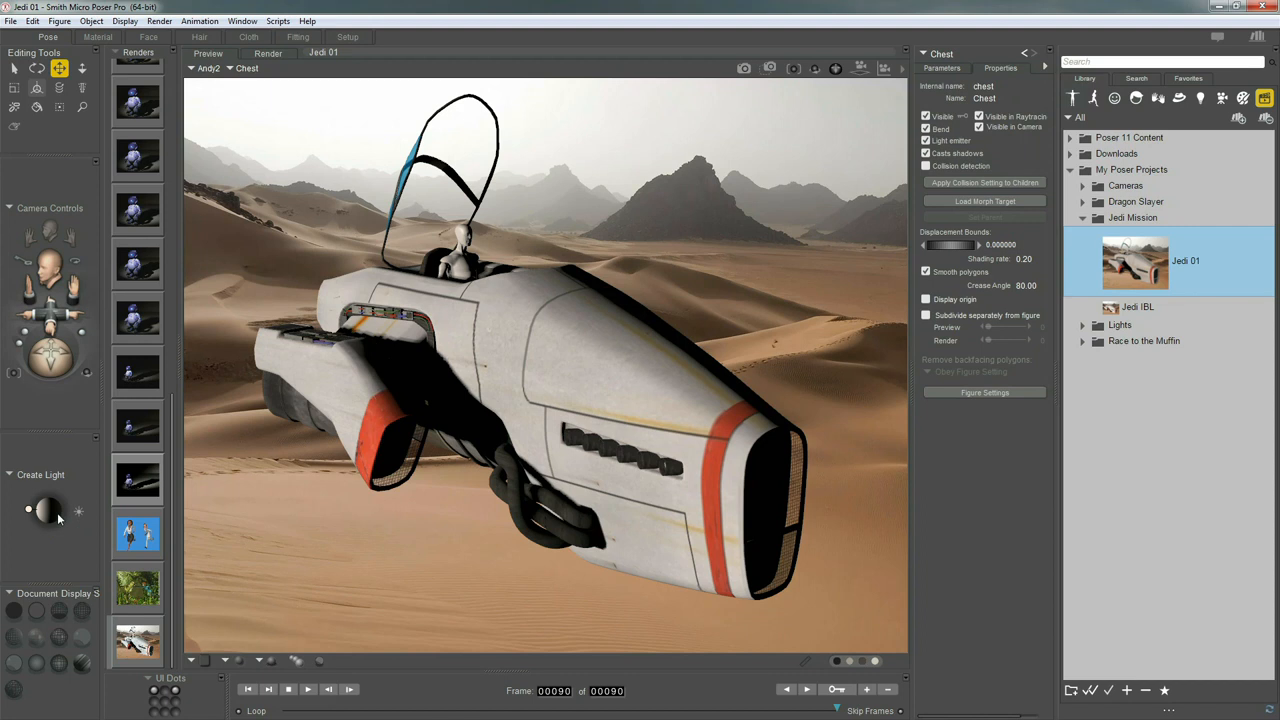
# Create a new Diffuse IBL light from the Object menu
pyautogui.click(91, 21)
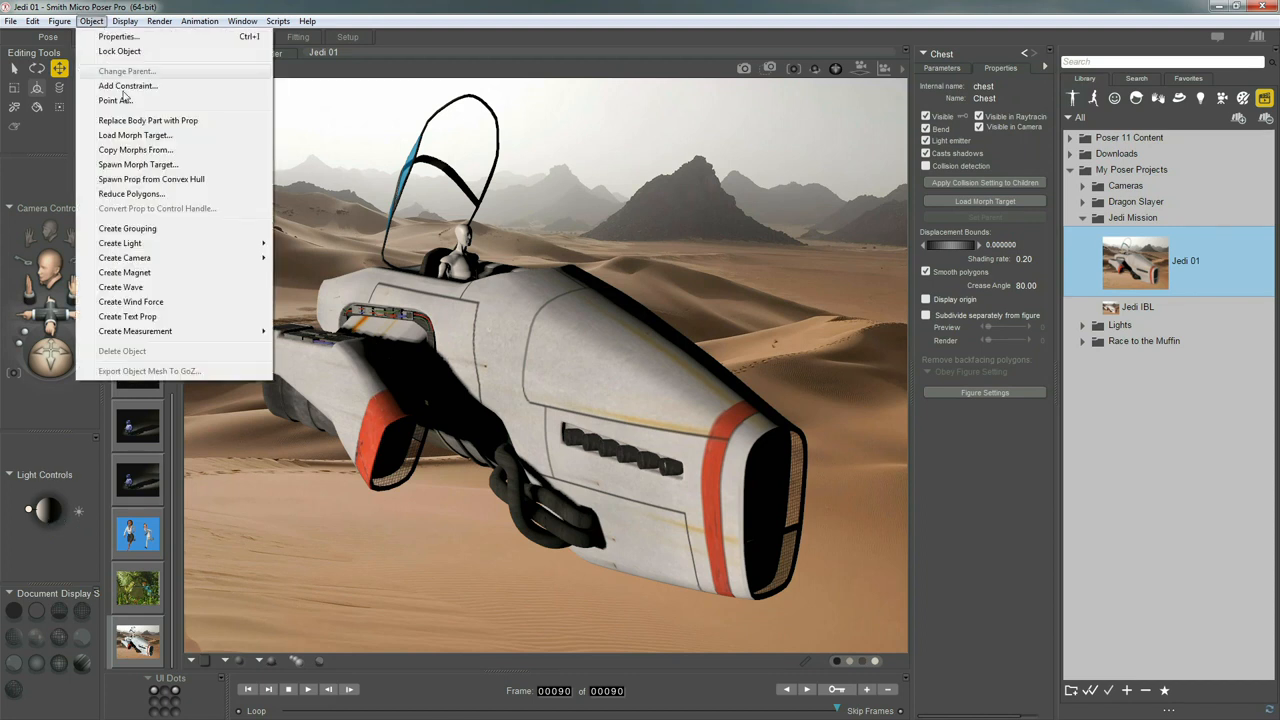
pyautogui.moveTo(200, 243)
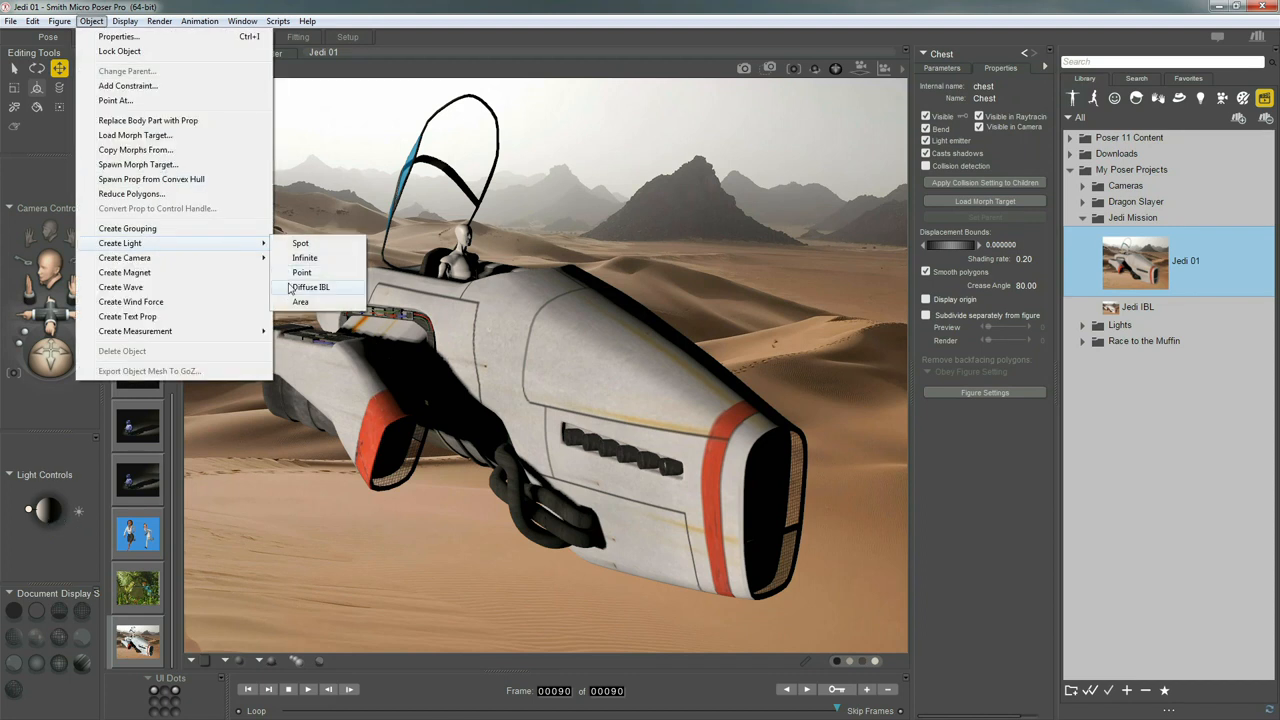
pyautogui.click(305, 287)
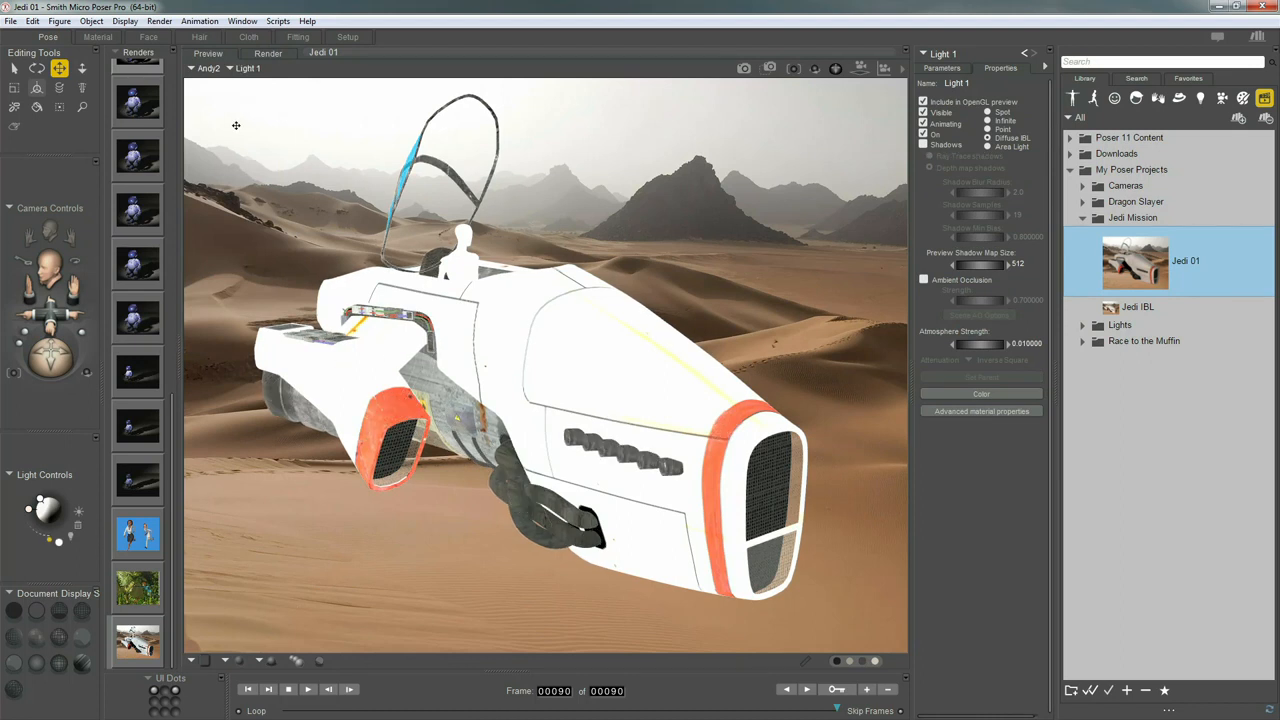
# In the Material room, attach an image map to the light and load desert.jpg
pyautogui.click(102, 36)
pyautogui.moveTo(615, 101); pyautogui.dragTo(616, 128)
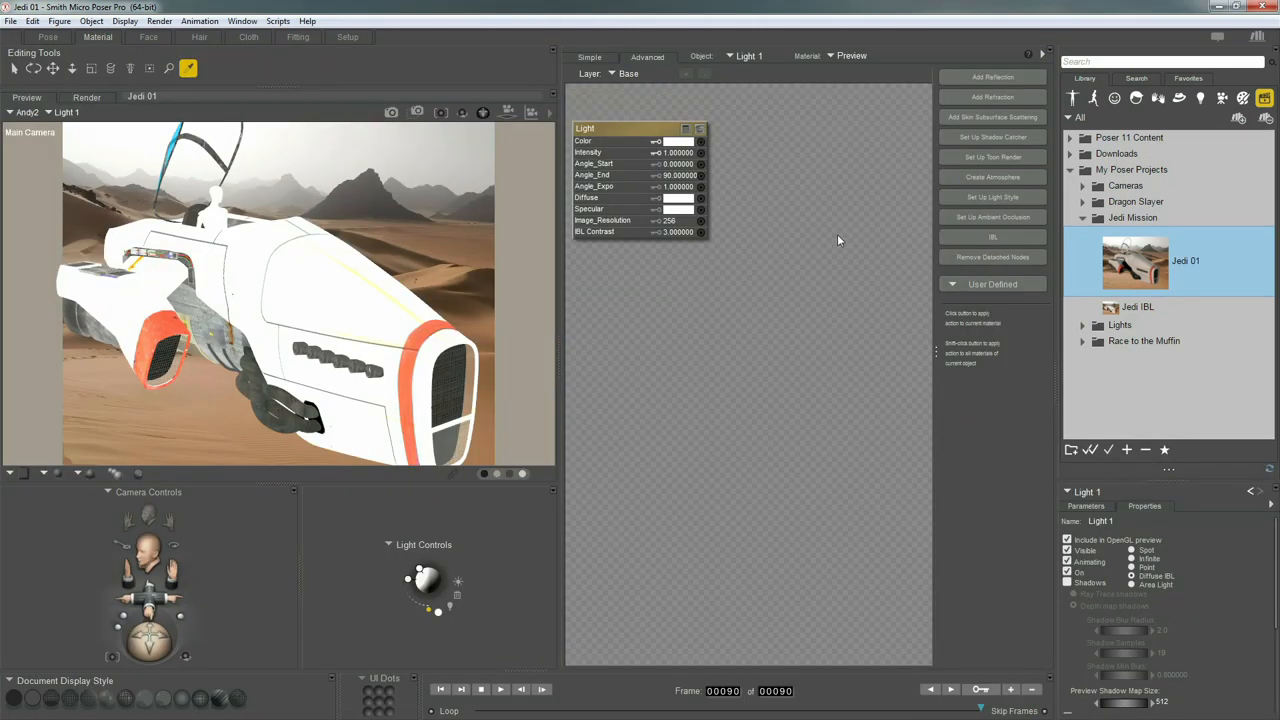
pyautogui.click(981, 235)
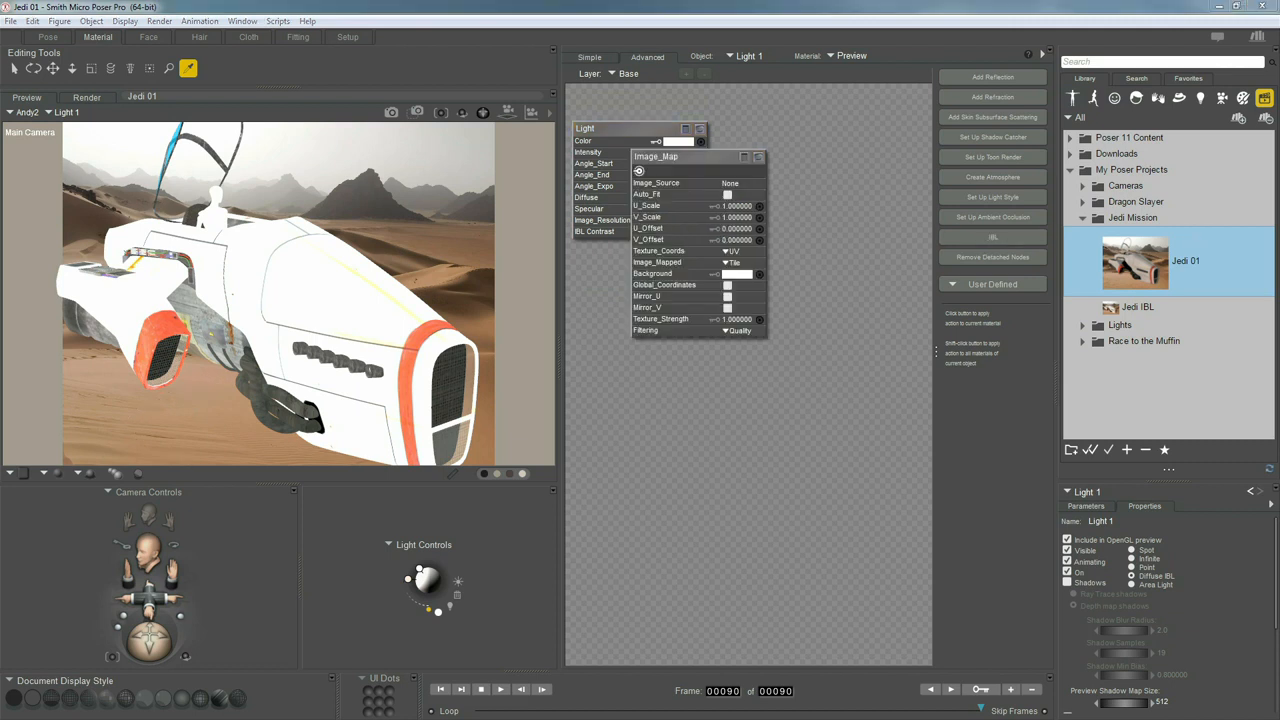
pyautogui.moveTo(1242, 290); pyautogui.dragTo(655, 214)
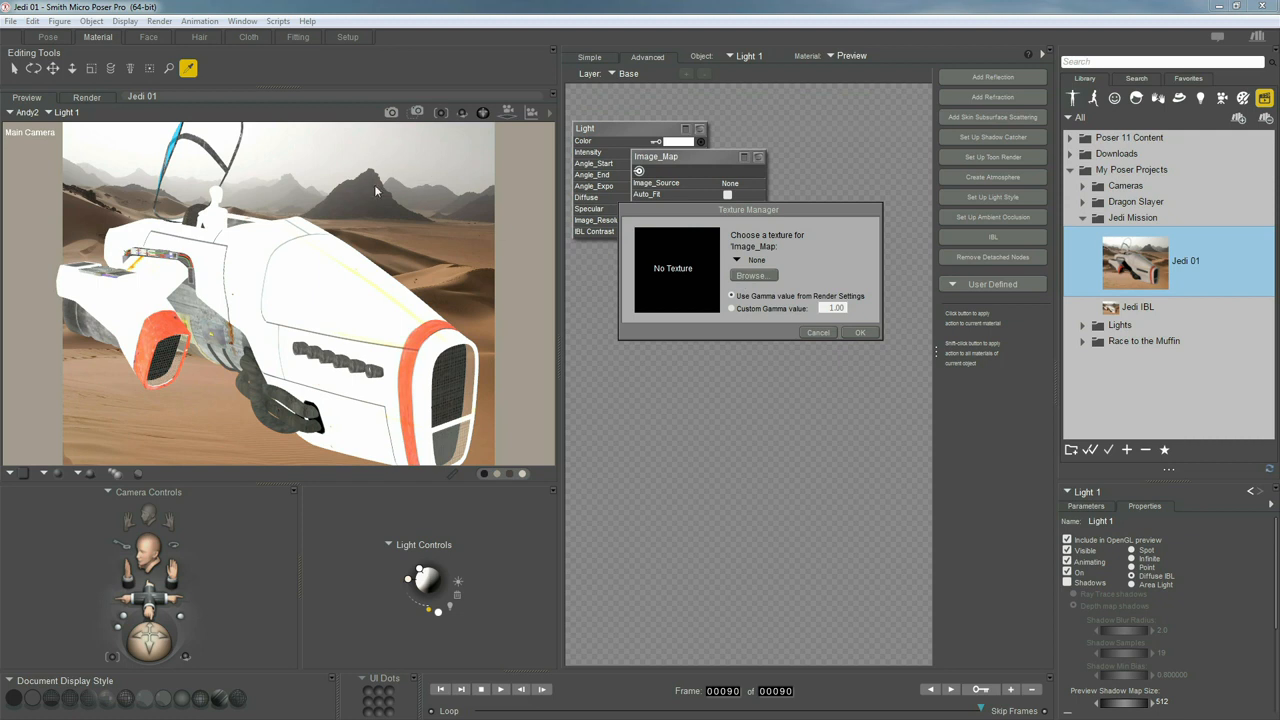
pyautogui.click(752, 276)
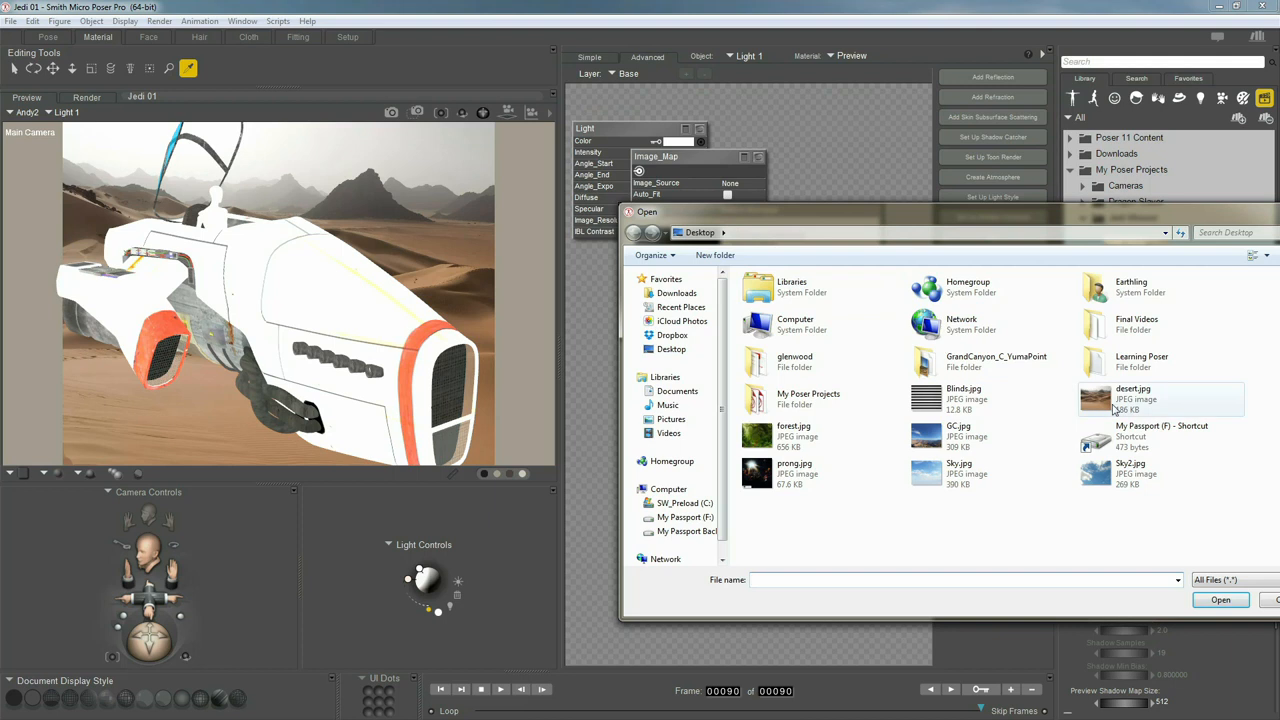
pyautogui.click(1114, 406)
pyautogui.doubleClick(1127, 402)
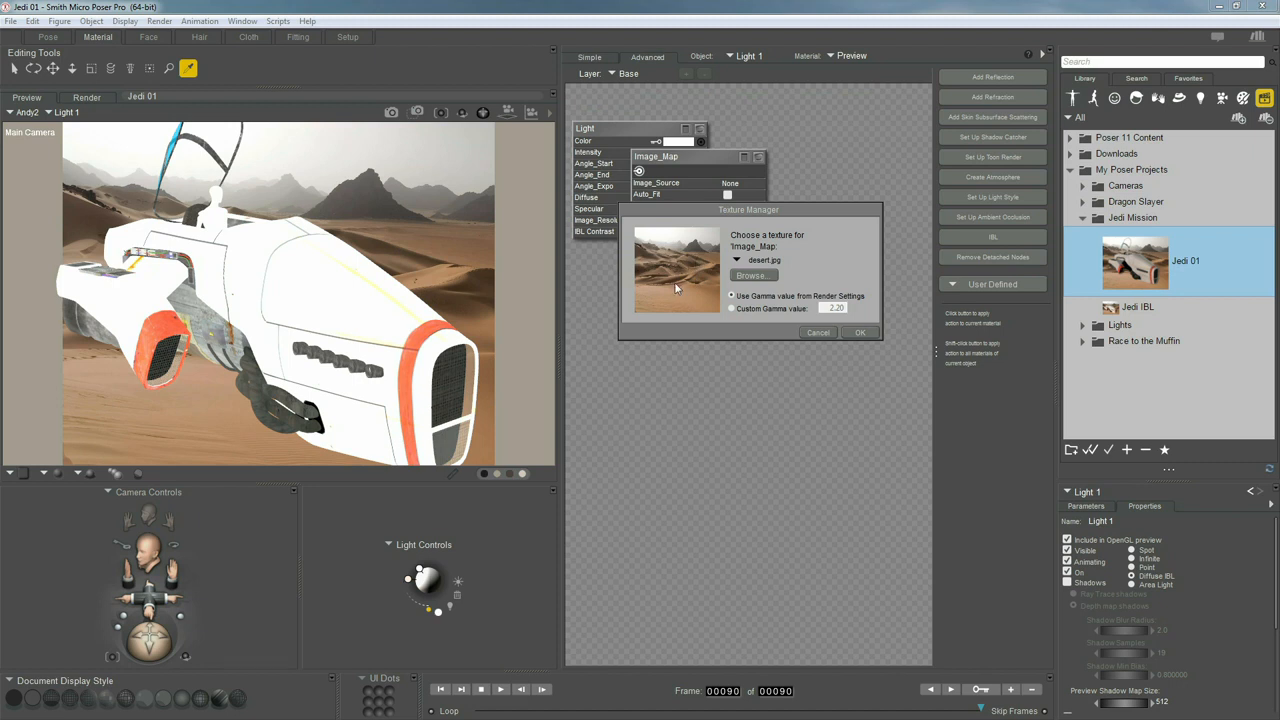
# Accept desert.jpg, turn on ambient occlusion, and return to the Pose room
pyautogui.click(858, 332)
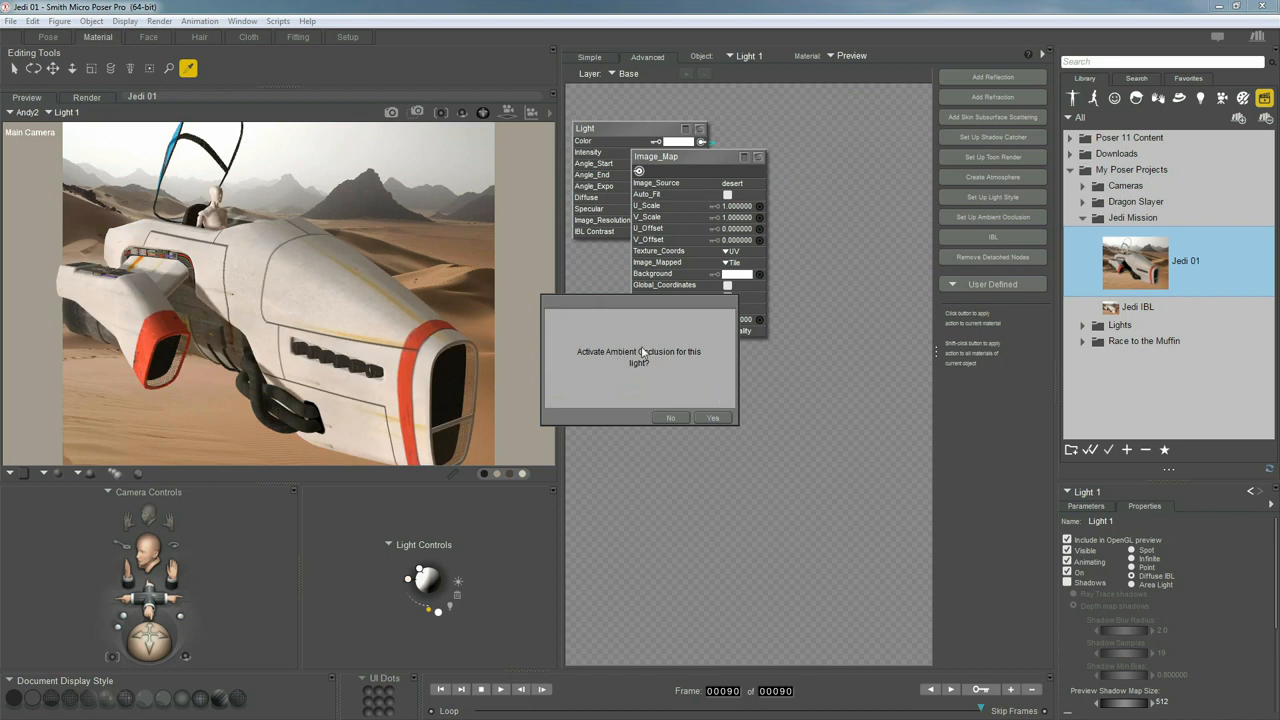
pyautogui.click(709, 415)
pyautogui.moveTo(705, 156); pyautogui.dragTo(788, 183)
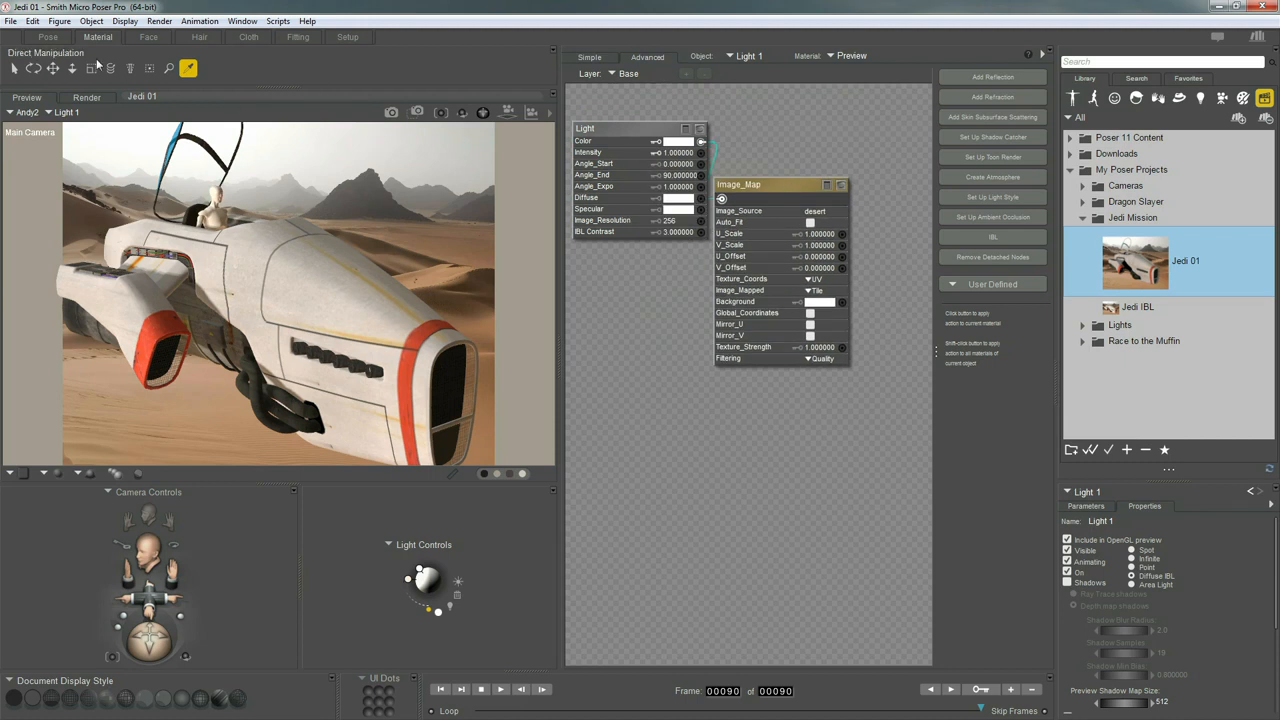
pyautogui.click(50, 37)
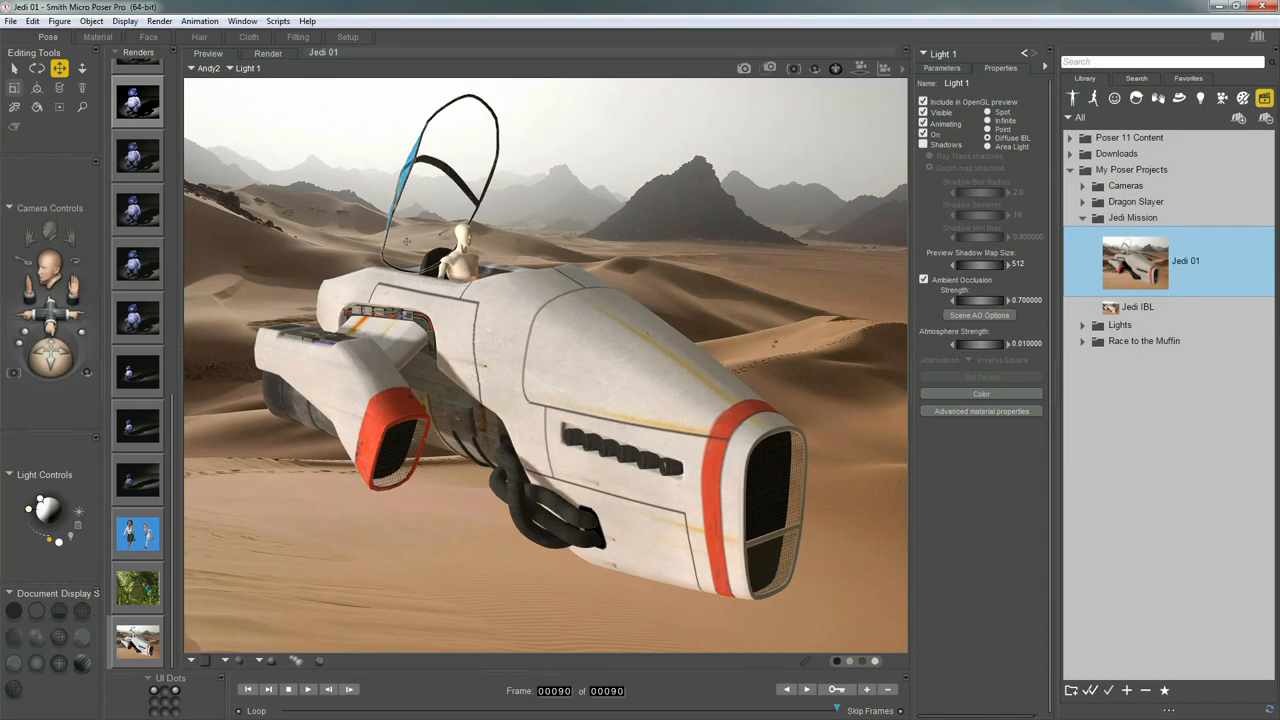
# Toggle the light off and on to compare, then rename Light 1 to 'IBL'
pyautogui.click(924, 134)
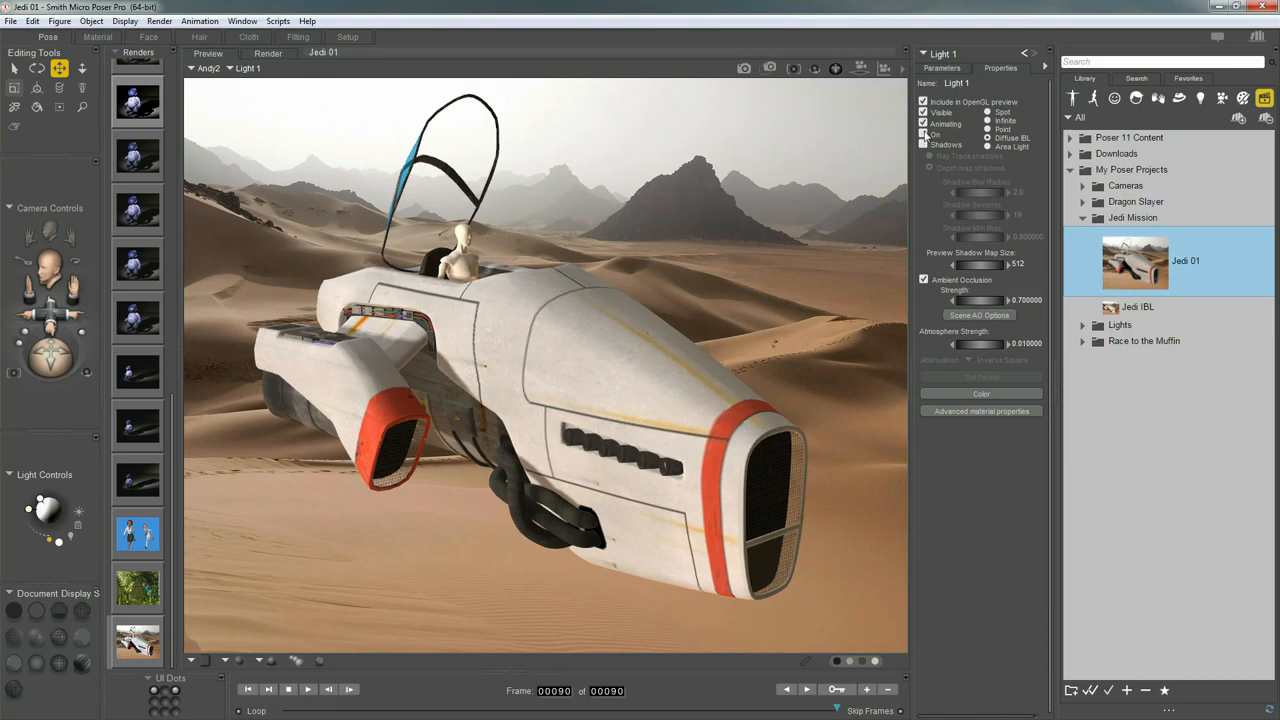
pyautogui.click(924, 134)
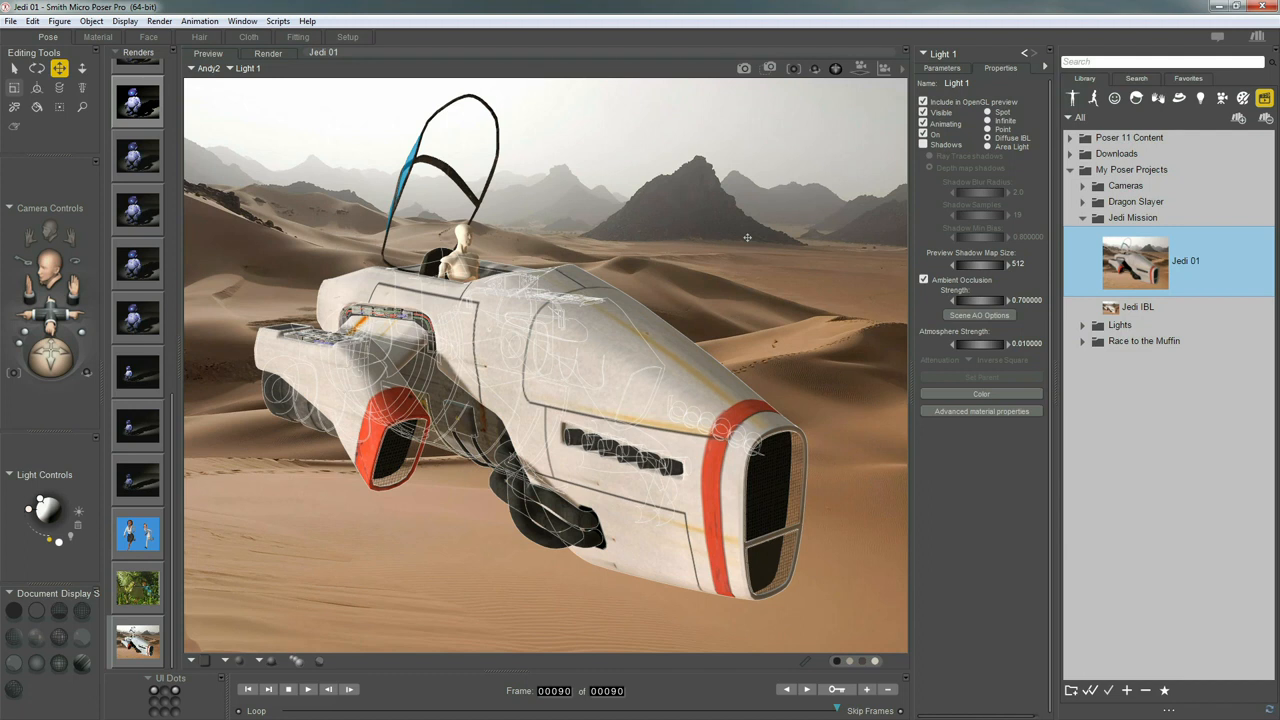
pyautogui.click(957, 84)
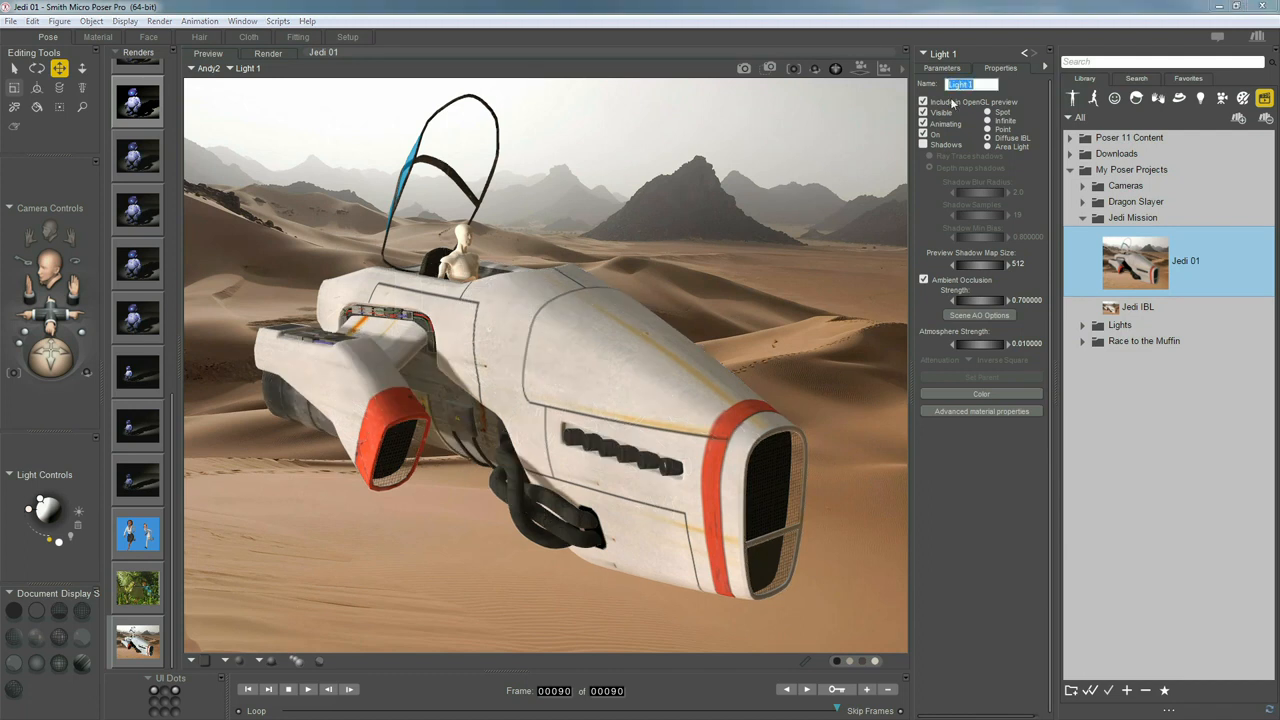
pyautogui.write('IBL')
pyautogui.press('Return')
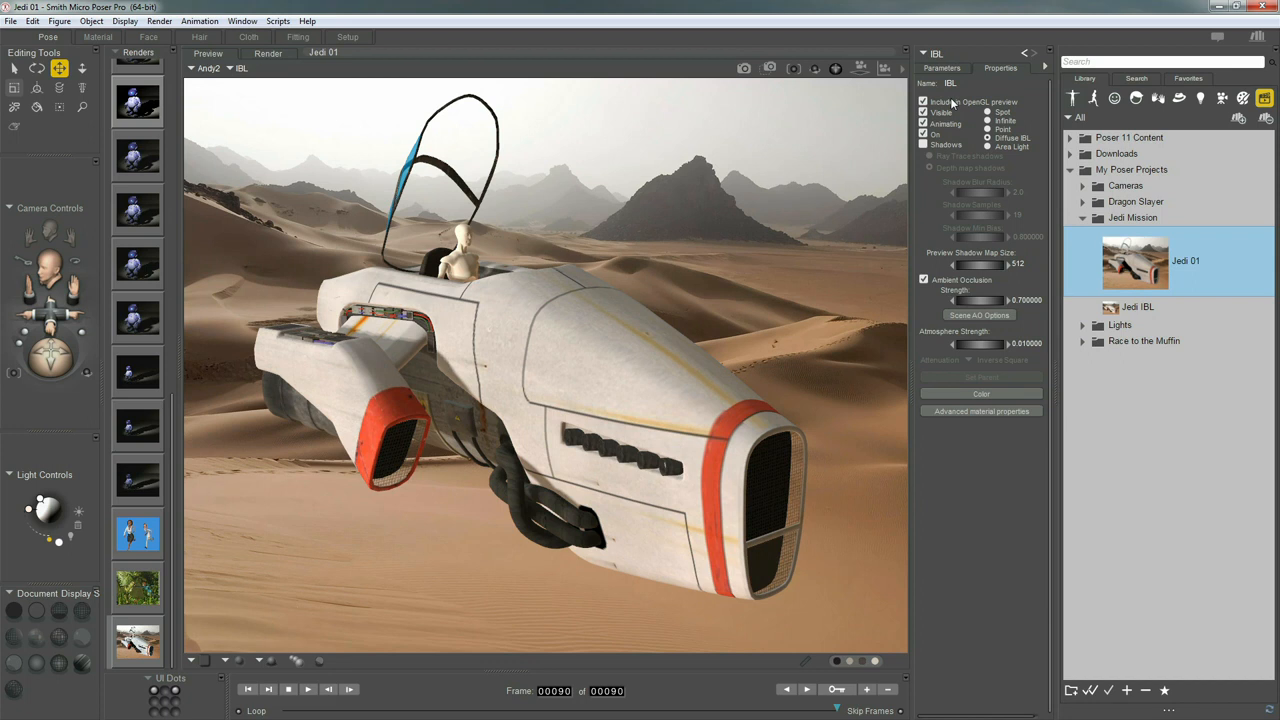
# Rotate the IBL light until the ship is fully lit, trying shadows on then off
pyautogui.moveTo(45, 508)
pyautogui.mouseDown()
pyautogui.moveTo(56, 492)
pyautogui.moveTo(57, 520)
pyautogui.mouseUp()
pyautogui.moveTo(53, 496); pyautogui.dragTo(50, 505)
pyautogui.click(924, 145)
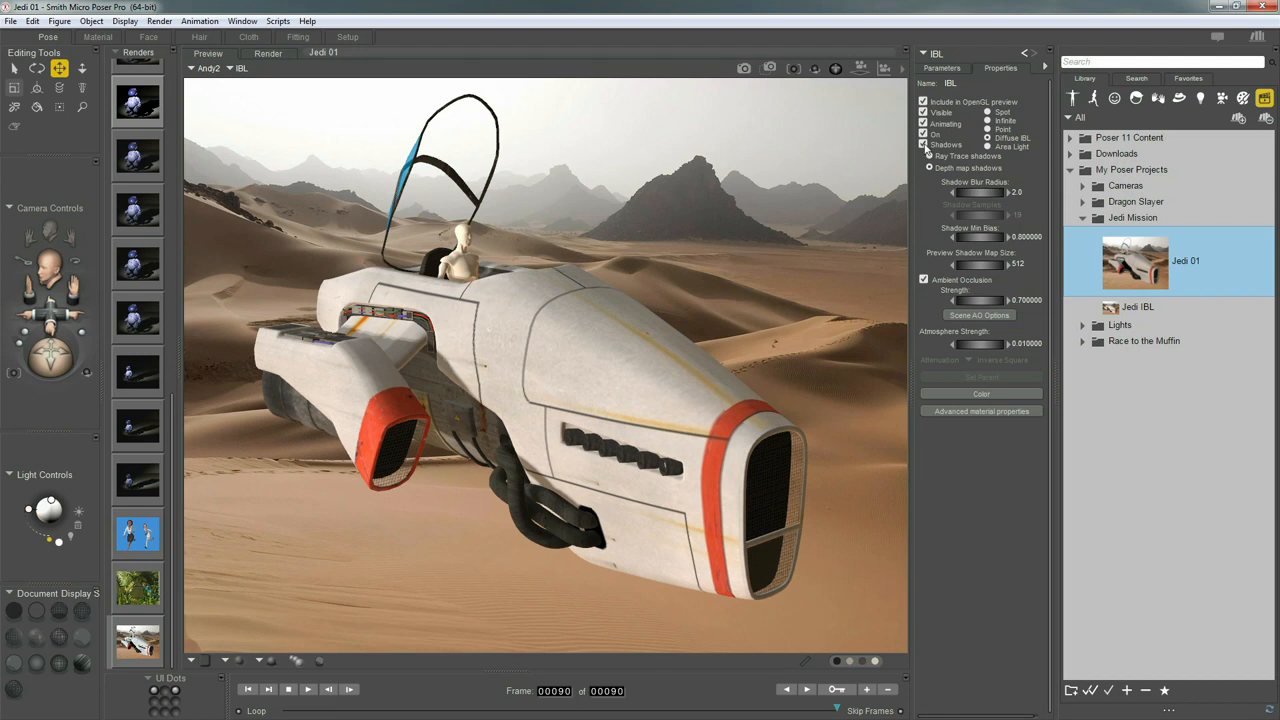
pyautogui.click(923, 145)
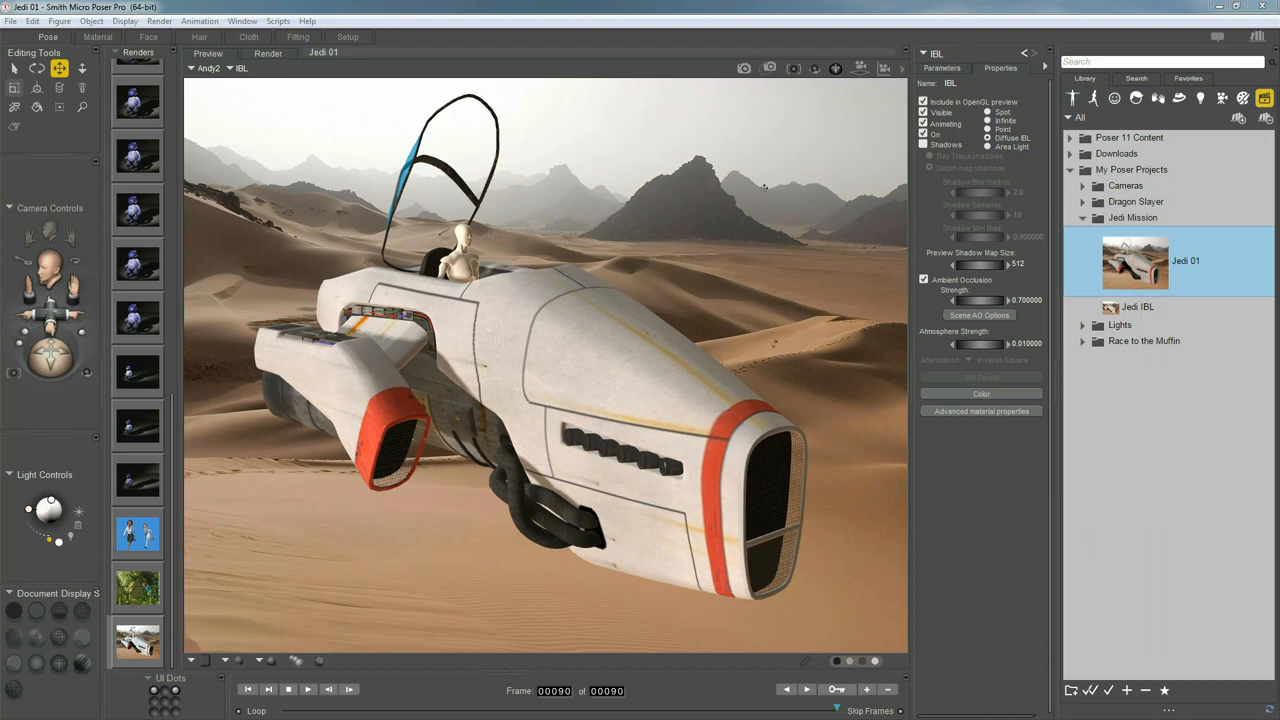
# Raise the IBL light's intensity to 120%, then select the Sun light
pyautogui.click(942, 72)
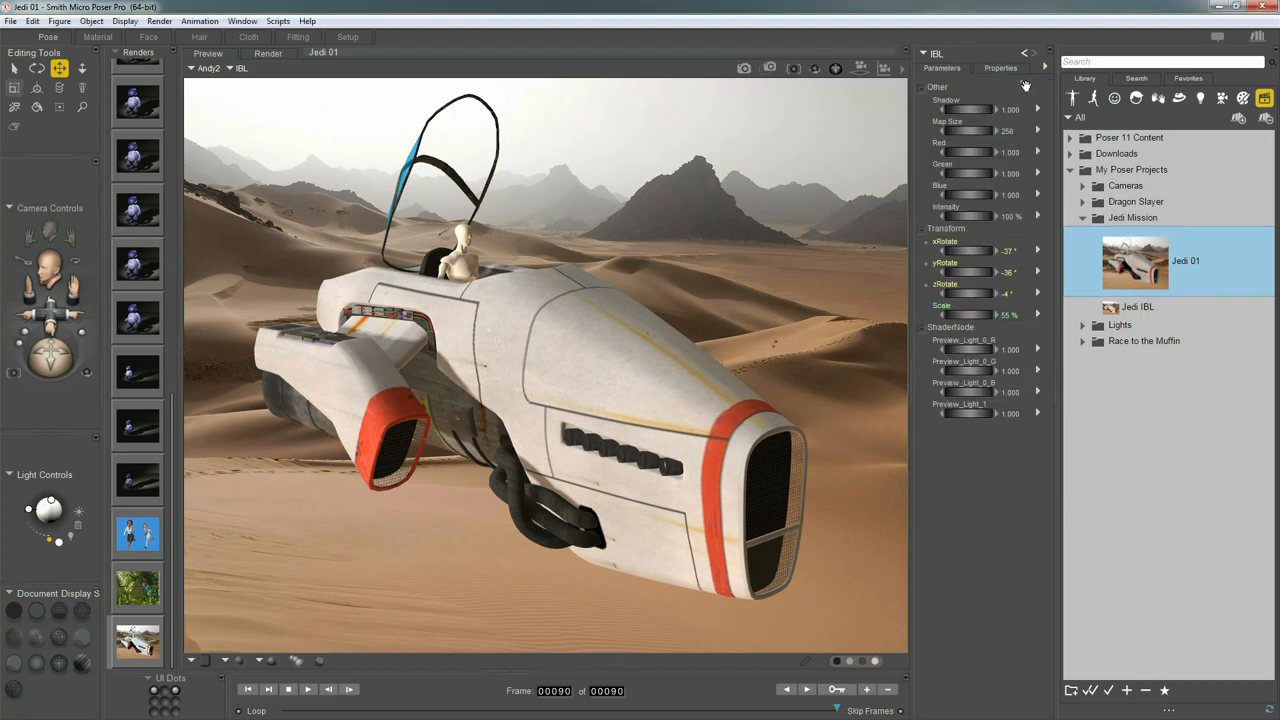
pyautogui.moveTo(968, 218); pyautogui.dragTo(930, 218)
pyautogui.click(1006, 216)
pyautogui.write('120')
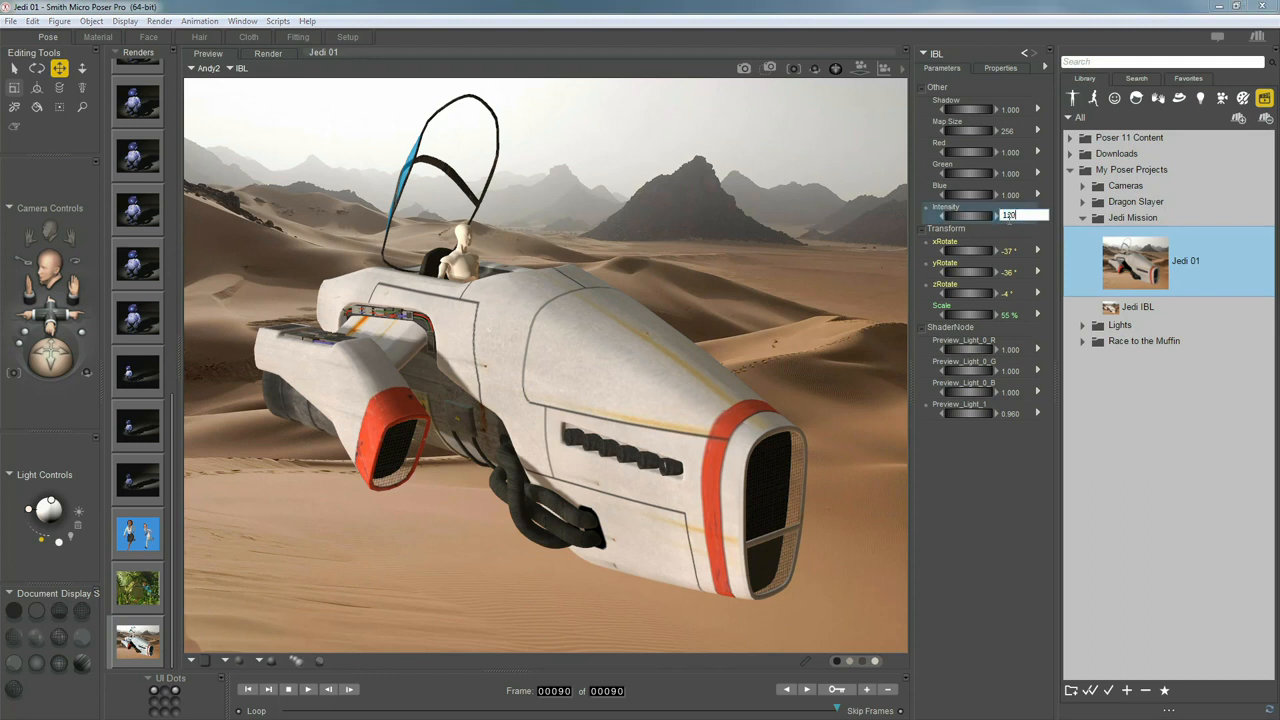
pyautogui.press('Return')
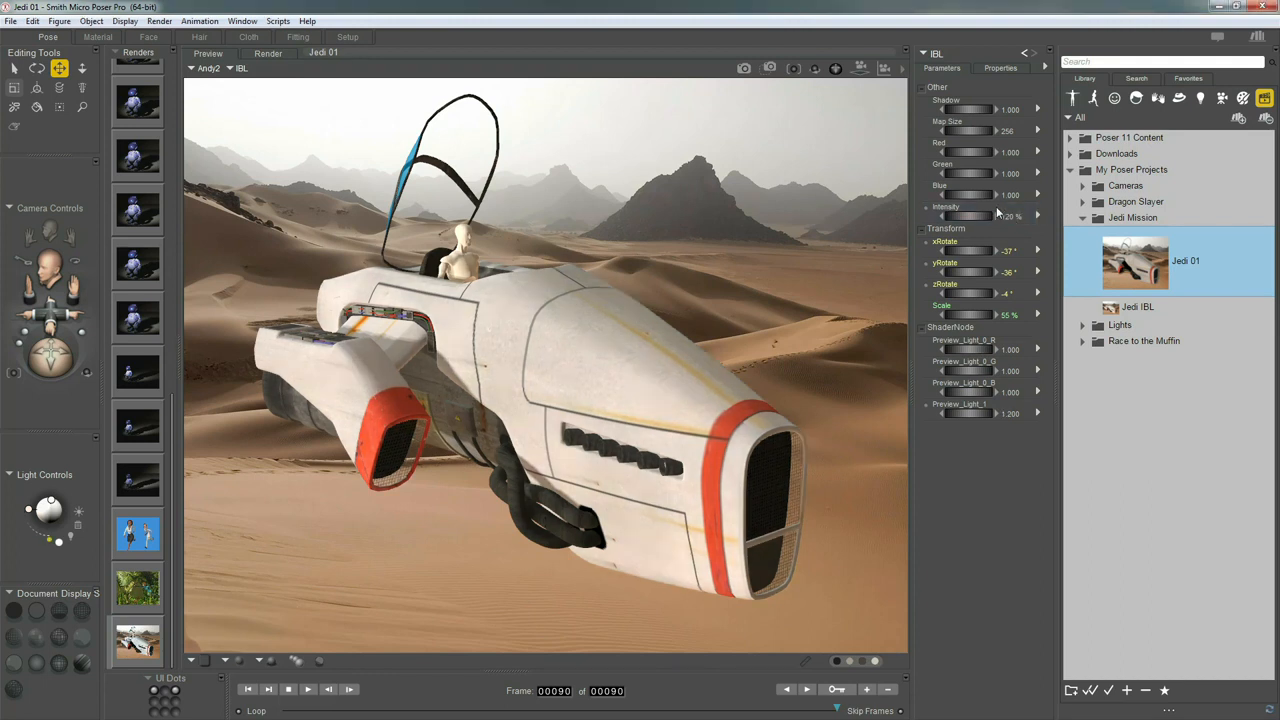
pyautogui.click(29, 511)
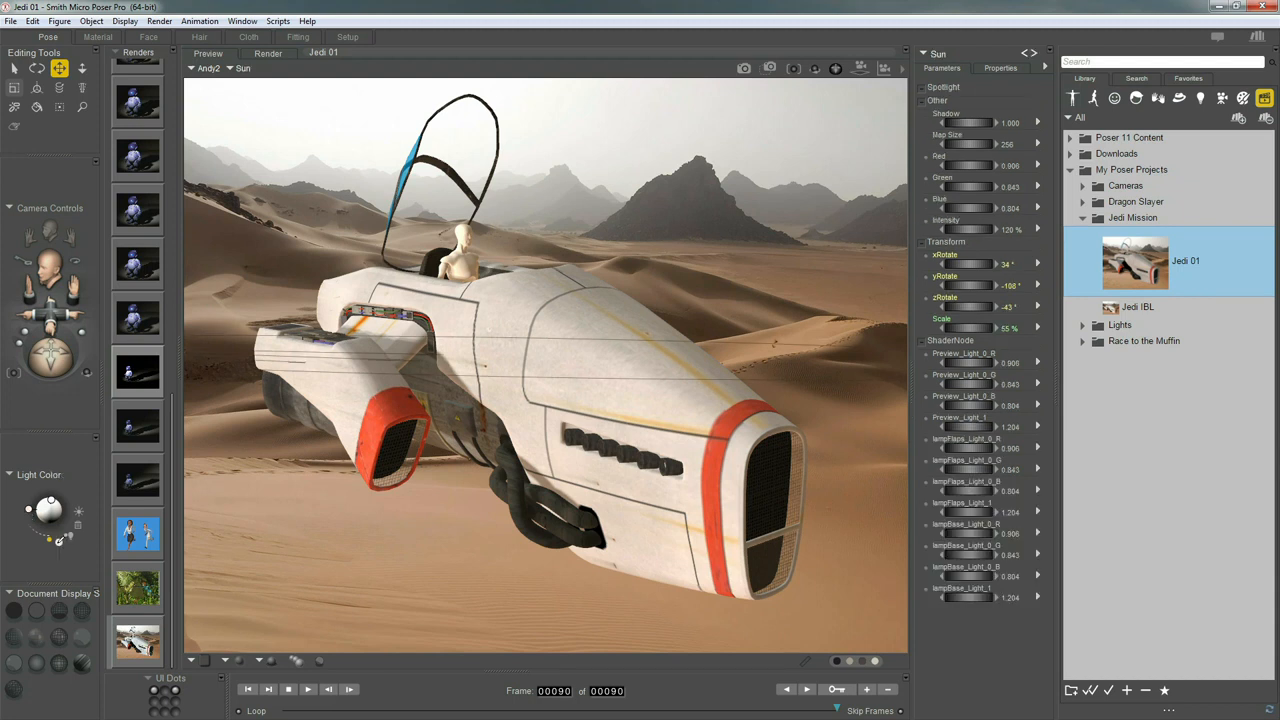
# Tint the Sun with a colour sampled from the sky and set its intensity to 140%
pyautogui.click(58, 540)
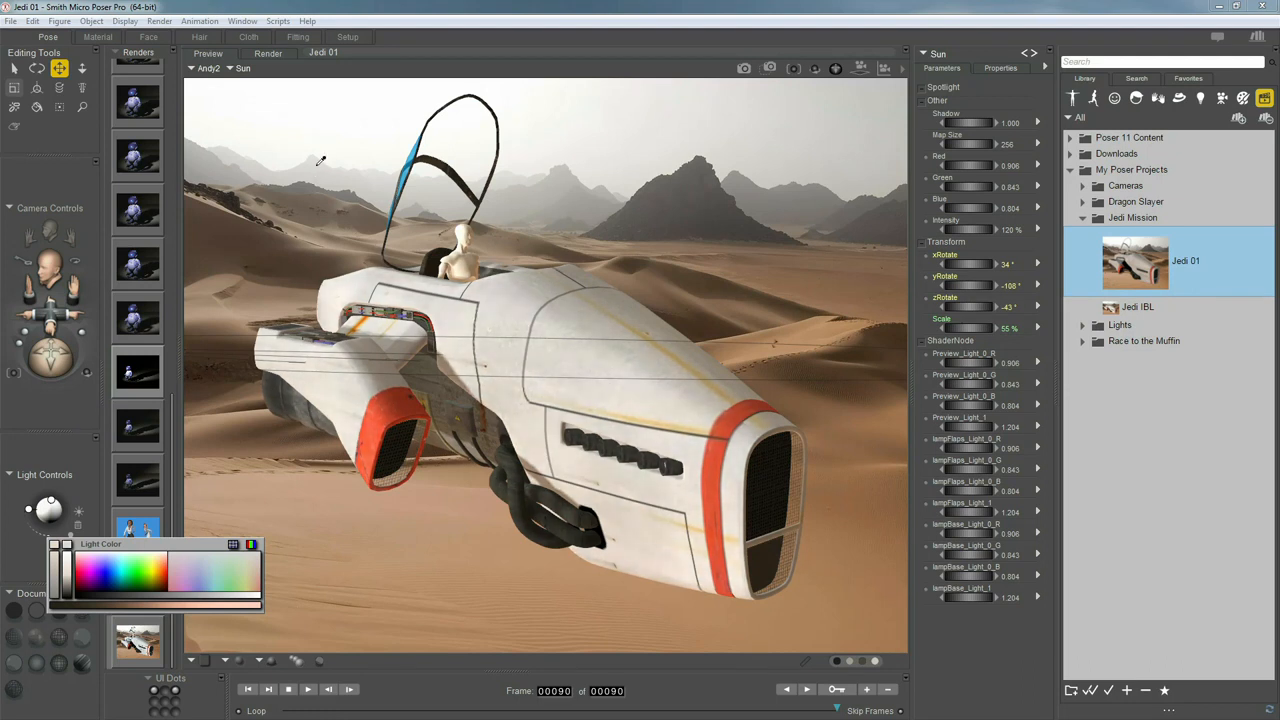
pyautogui.click(321, 165)
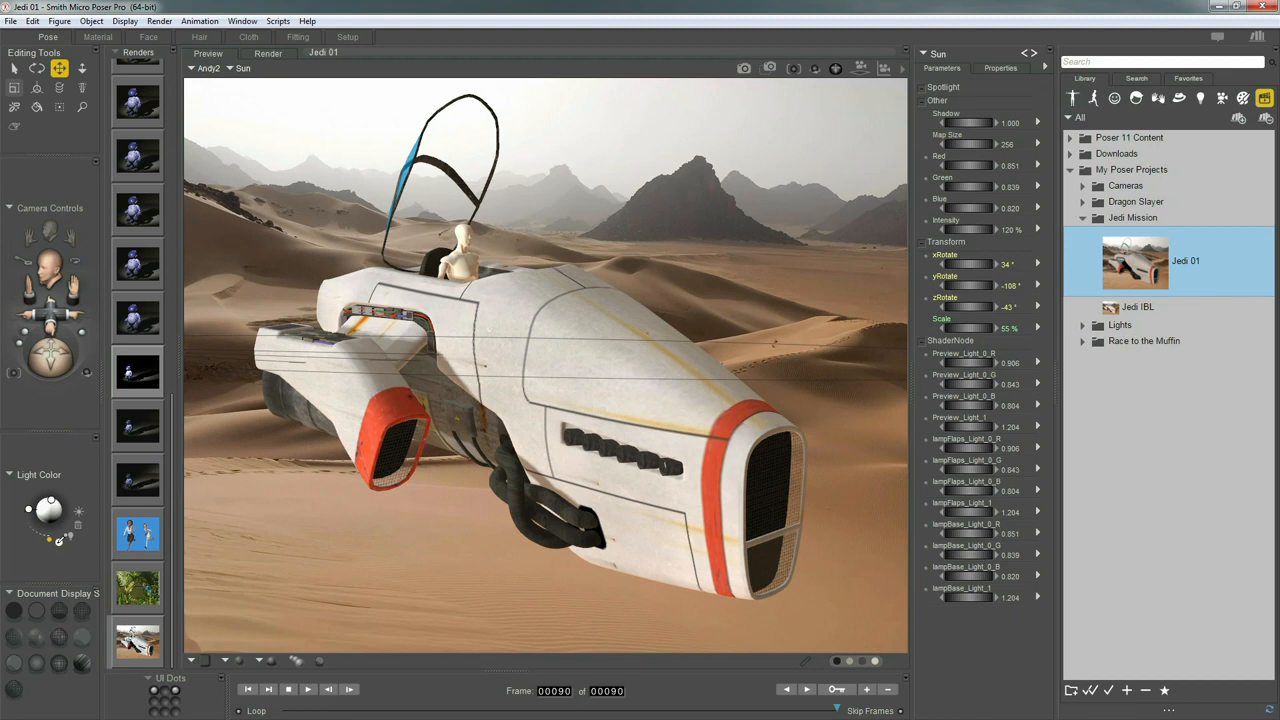
pyautogui.click(1008, 231)
pyautogui.write('140')
pyautogui.press('Return')
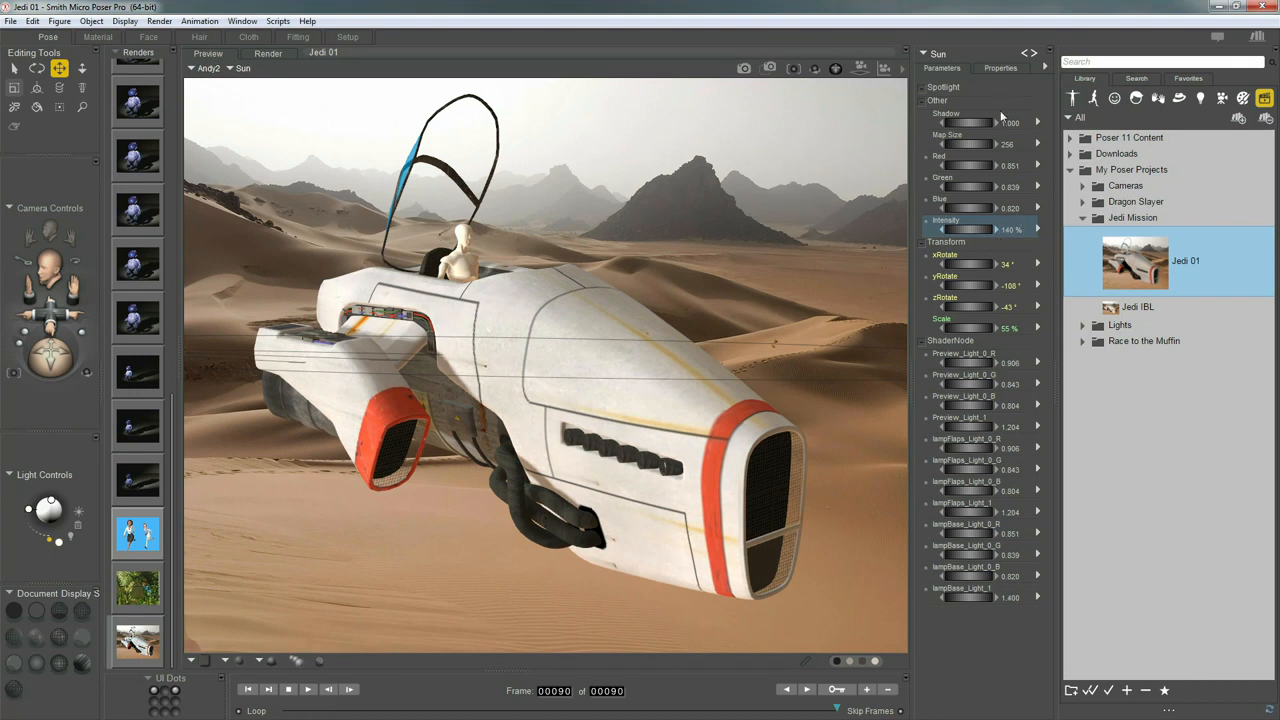
# Check the Sun's shadow properties, return to its parameters, and open the Render menu
pyautogui.click(1013, 67)
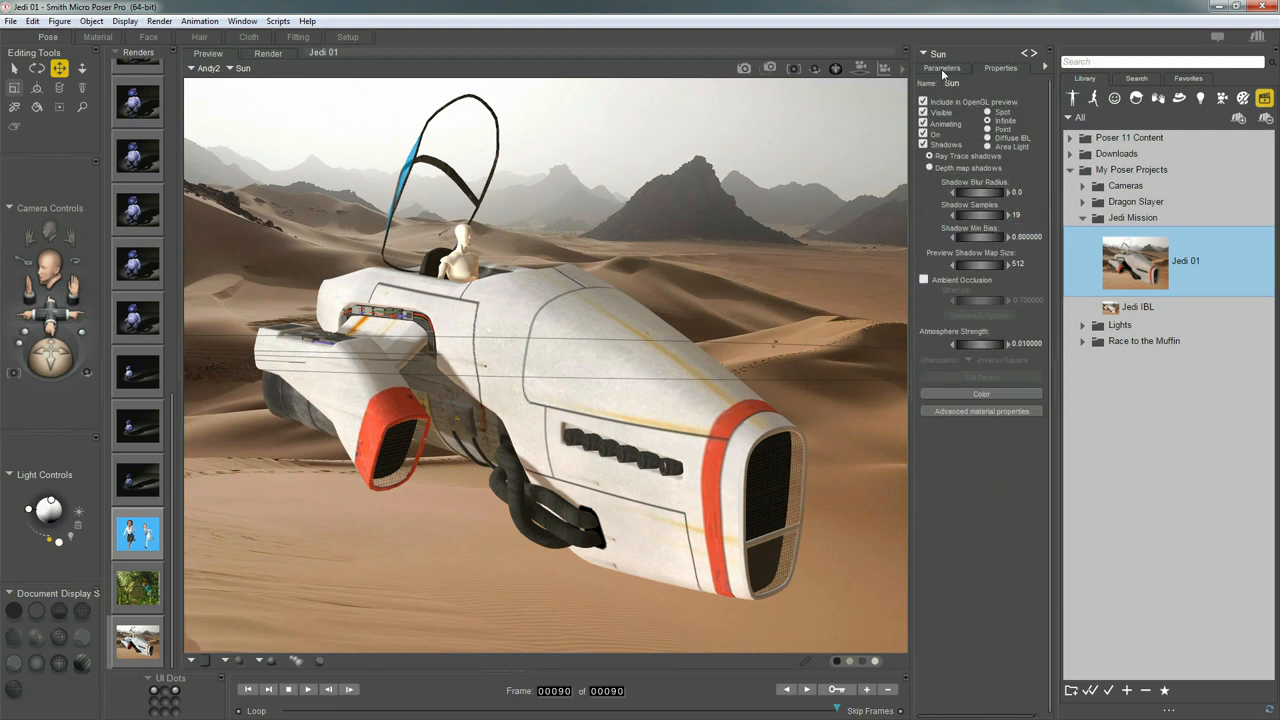
pyautogui.click(941, 68)
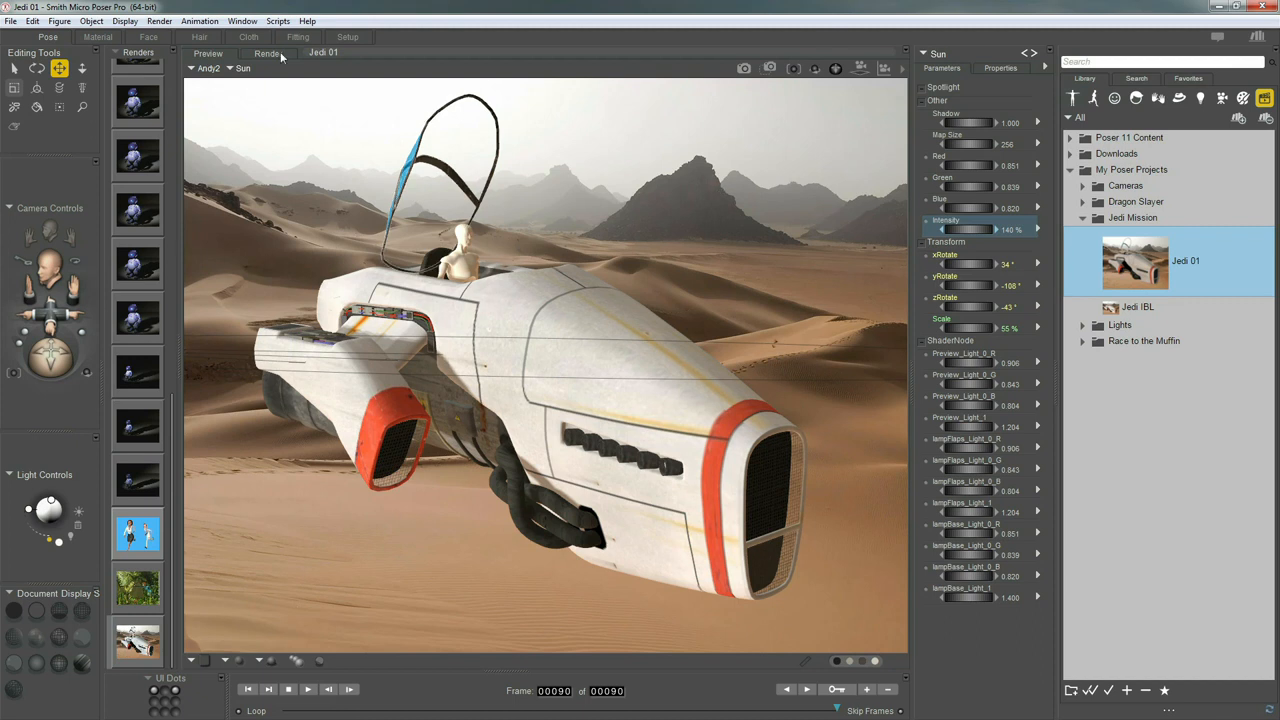
pyautogui.click(159, 21)
# Render the desert scene at 1085x862 from the SuperFly tab of Render Settings
pyautogui.click(261, 146)
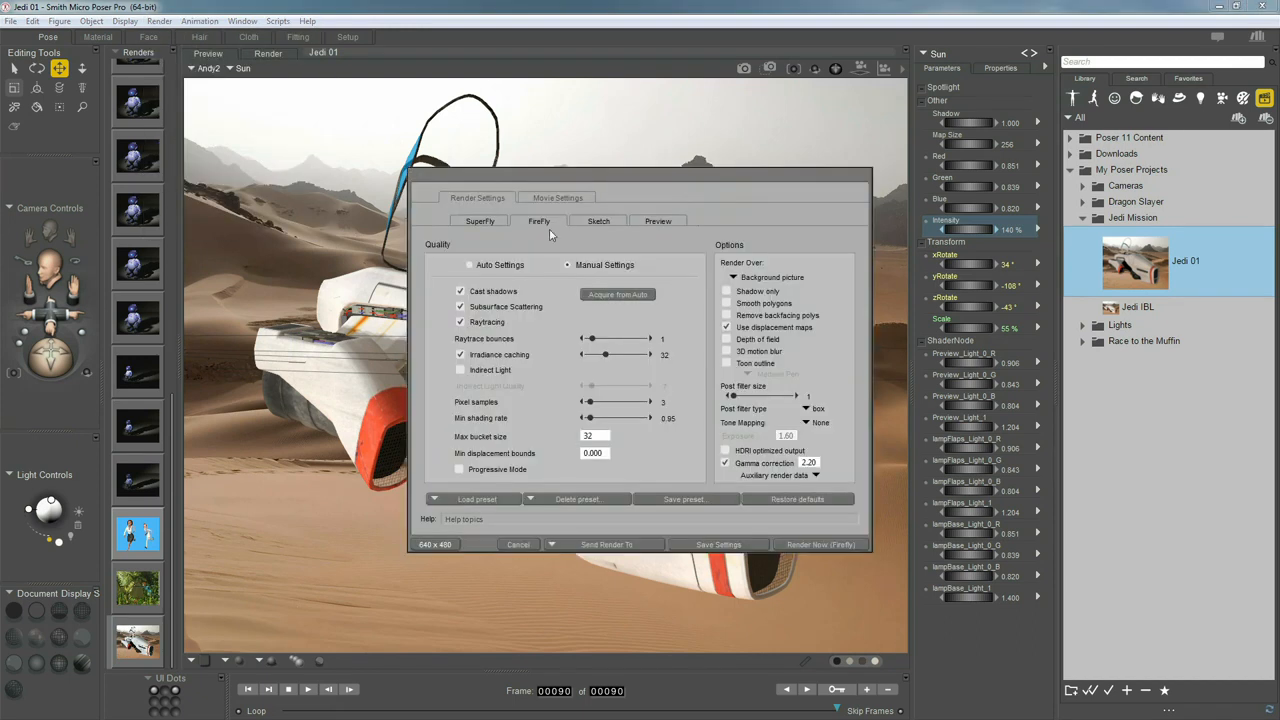
pyautogui.click(491, 221)
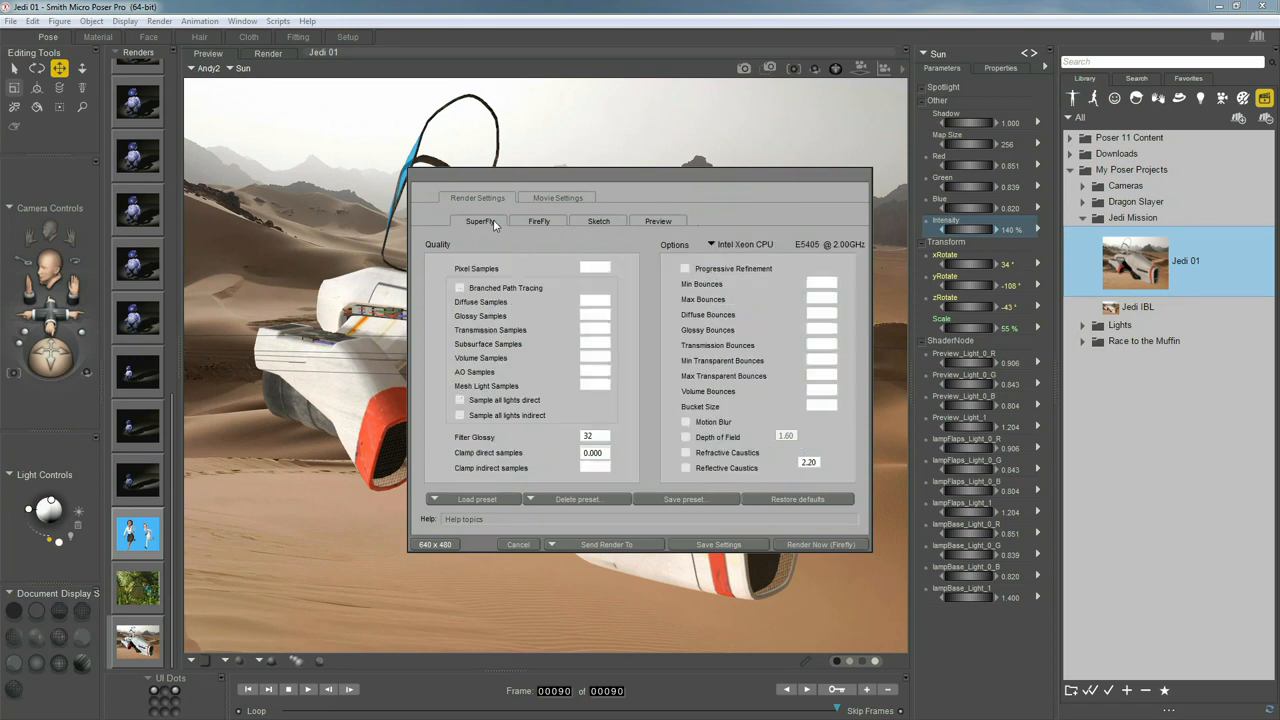
pyautogui.moveTo(493, 181); pyautogui.dragTo(597, 188)
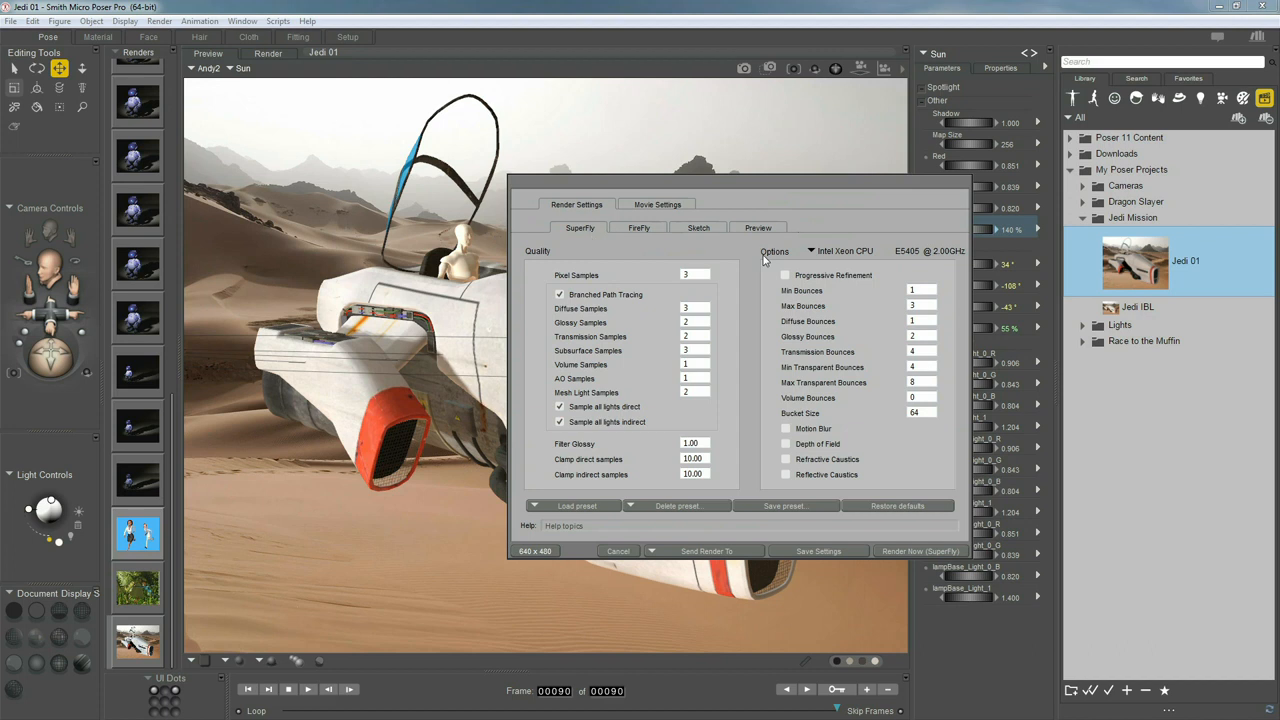
pyautogui.click(895, 551)
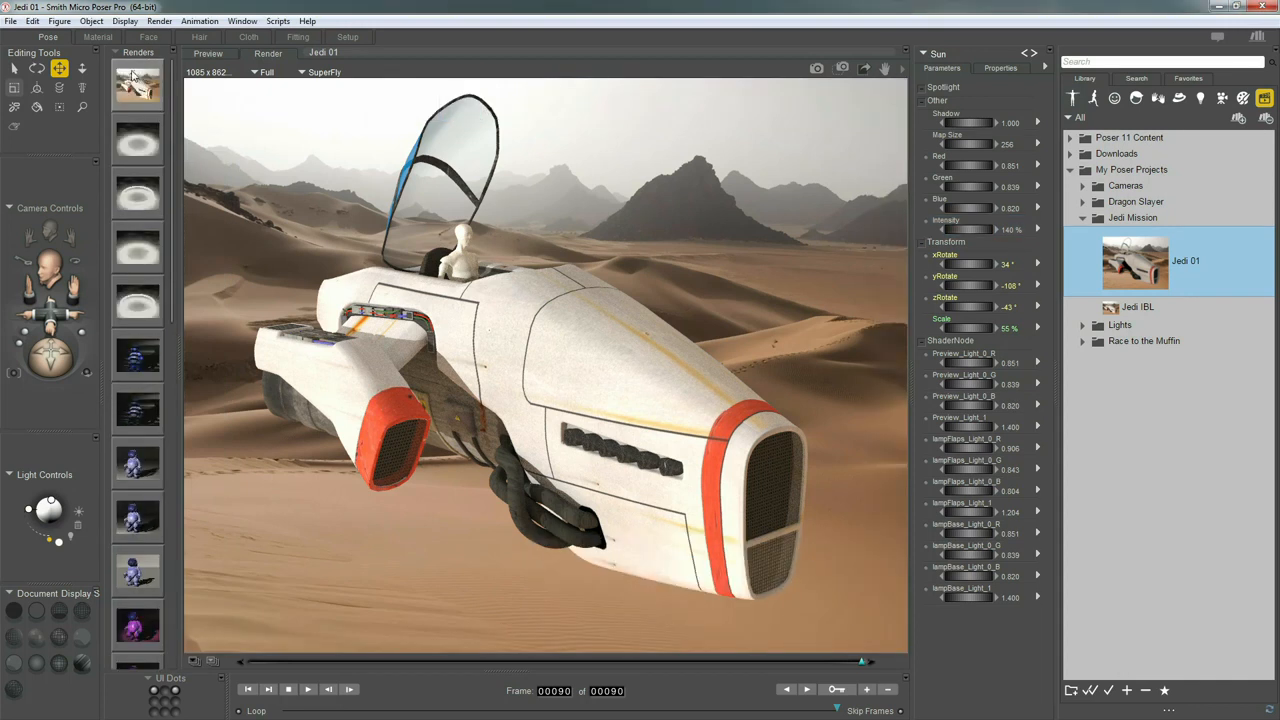
# Select the new render and set the earlier desert render as the compare image
pyautogui.click(135, 76)
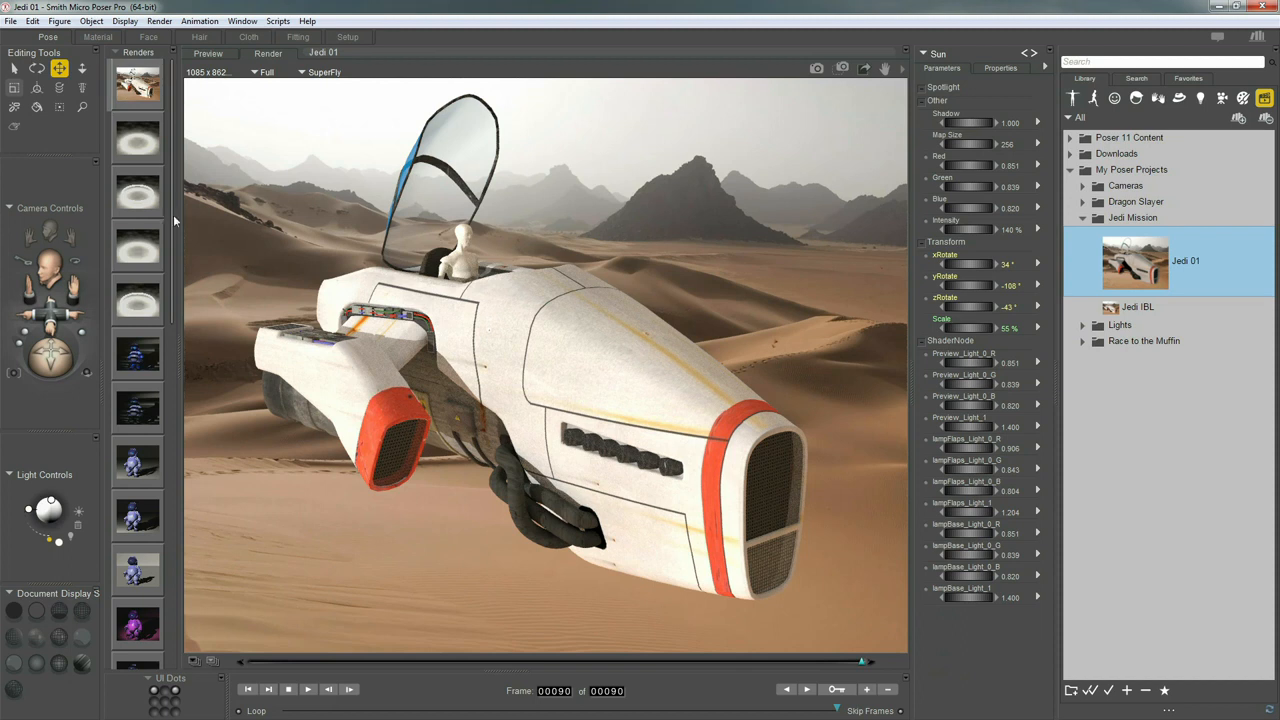
pyautogui.moveTo(172, 223); pyautogui.dragTo(162, 612)
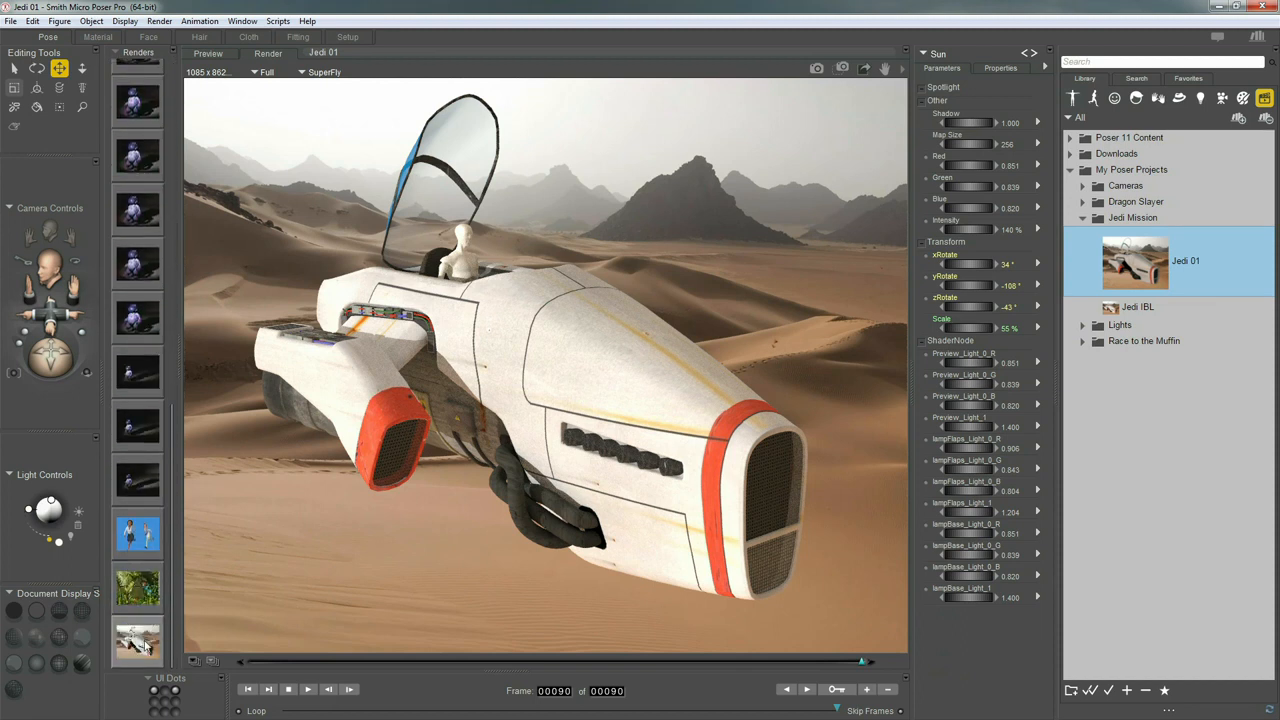
pyautogui.rightClick(138, 638)
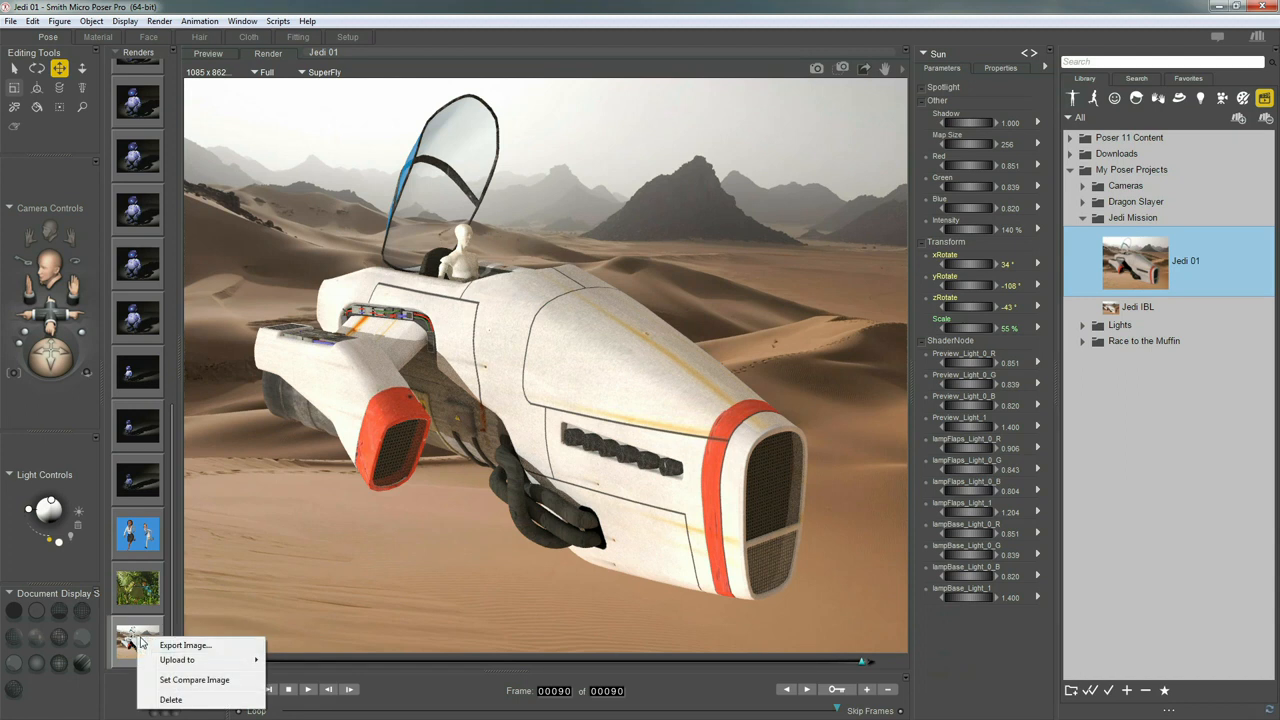
pyautogui.click(210, 680)
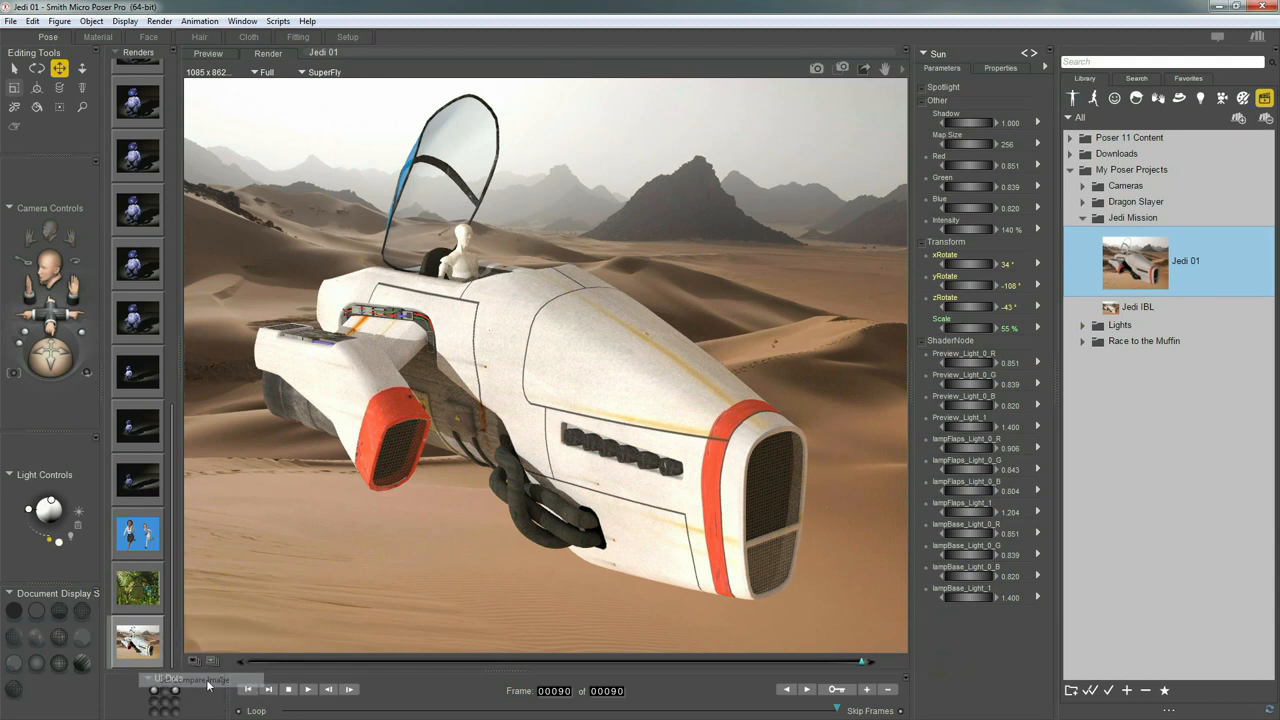
# Sweep the comparison wipe across the ship's nose, then centre the Google browser window
pyautogui.moveTo(668, 663); pyautogui.dragTo(821, 630)
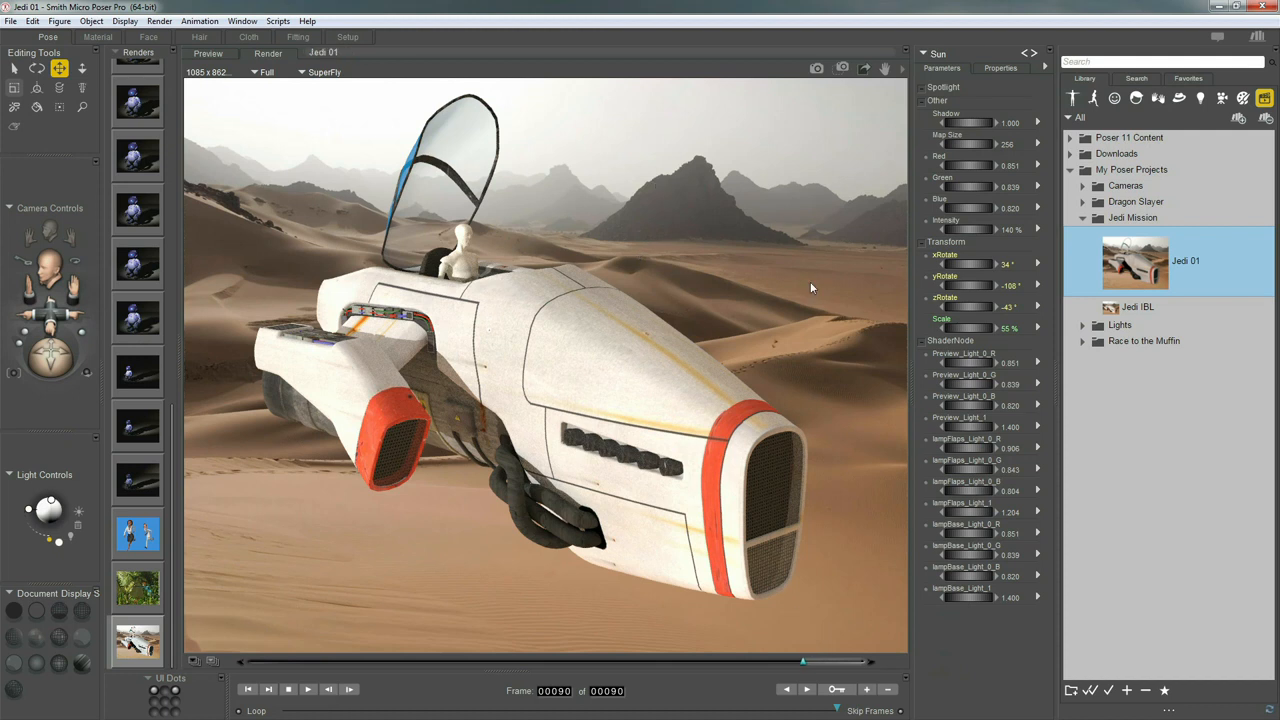
pyautogui.moveTo(792, 600); pyautogui.dragTo(899, 618)
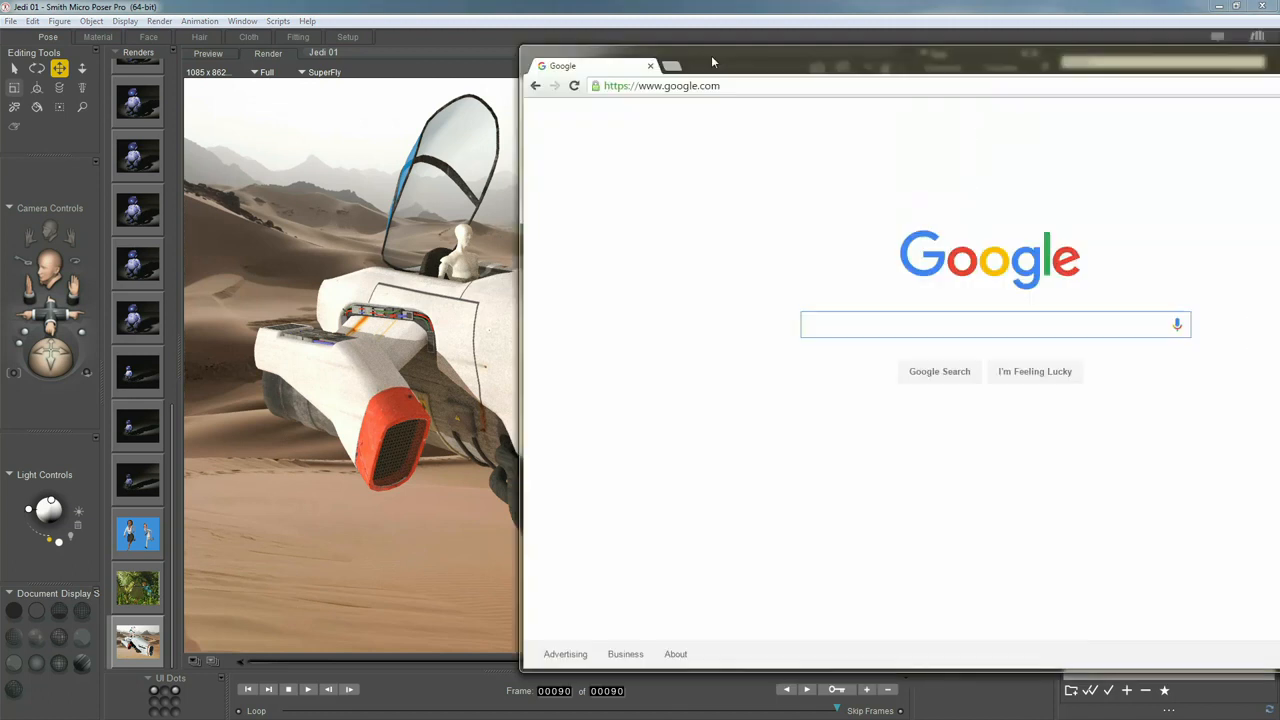
pyautogui.moveTo(711, 55); pyautogui.dragTo(420, 102)
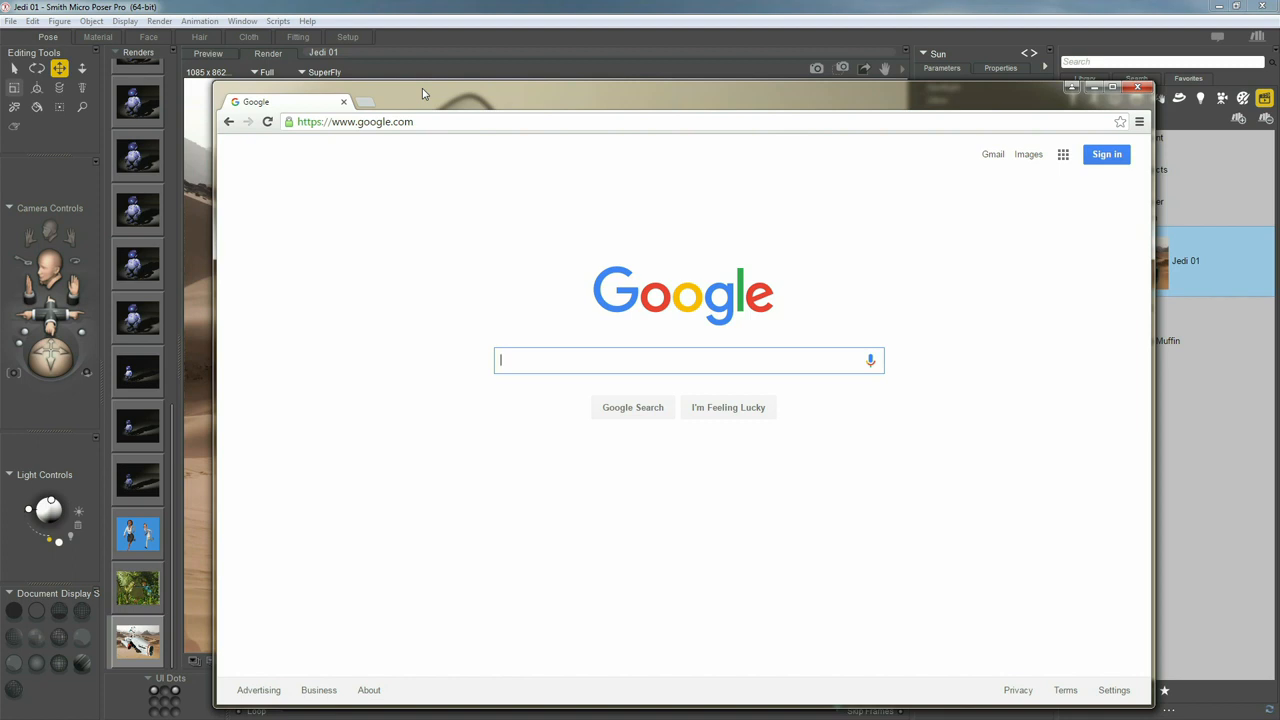
# Search Google for 'hdri free' and open the sIBL Archive - HDR Labs result
pyautogui.write('hdr')
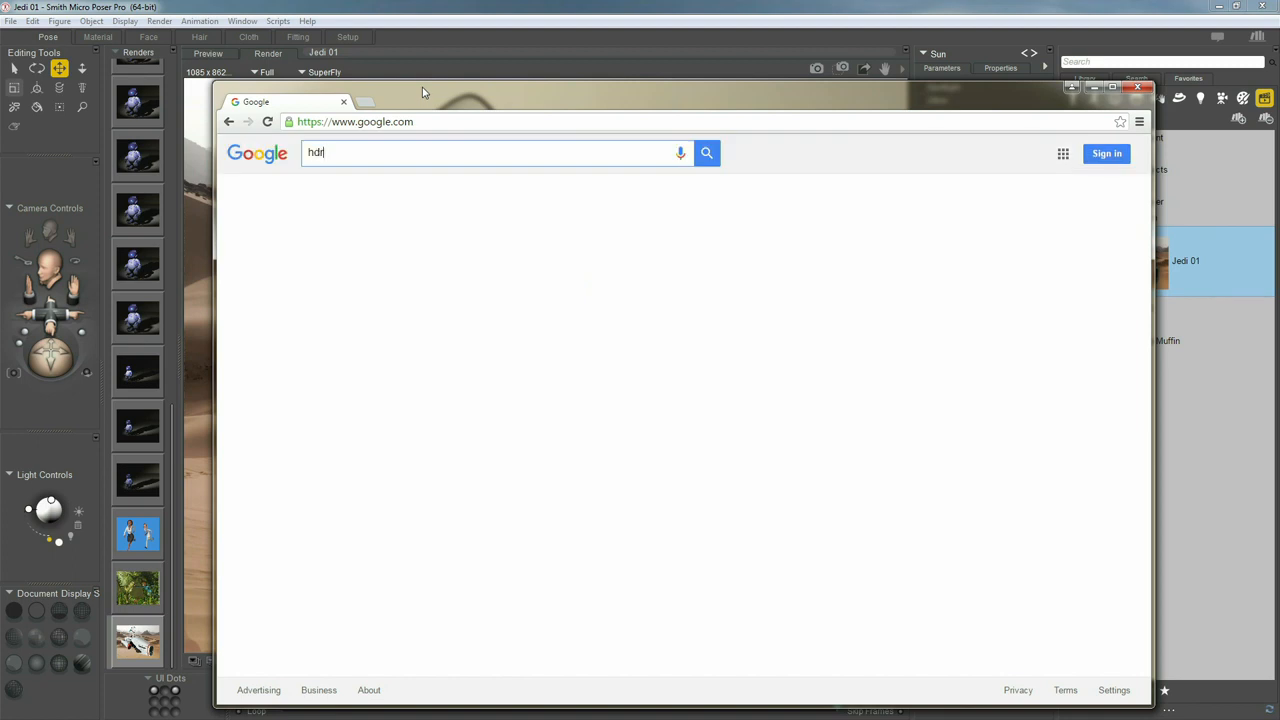
pyautogui.write('i ')
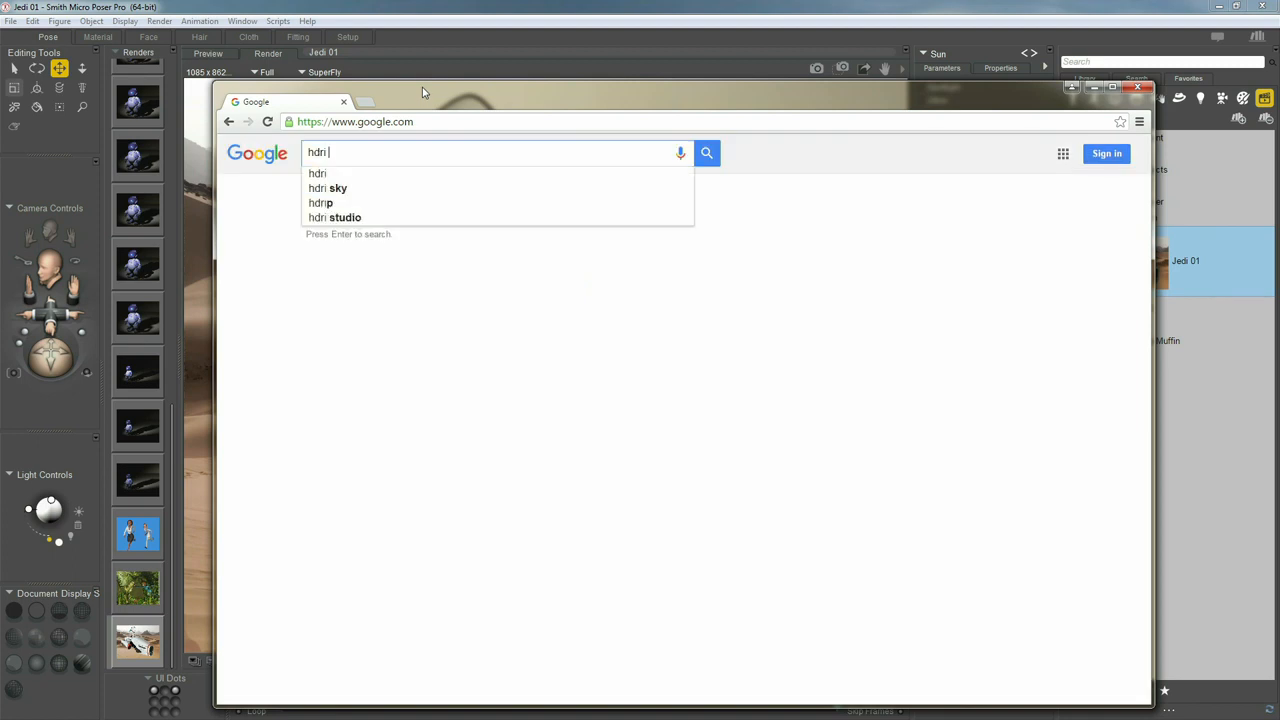
pyautogui.write('free')
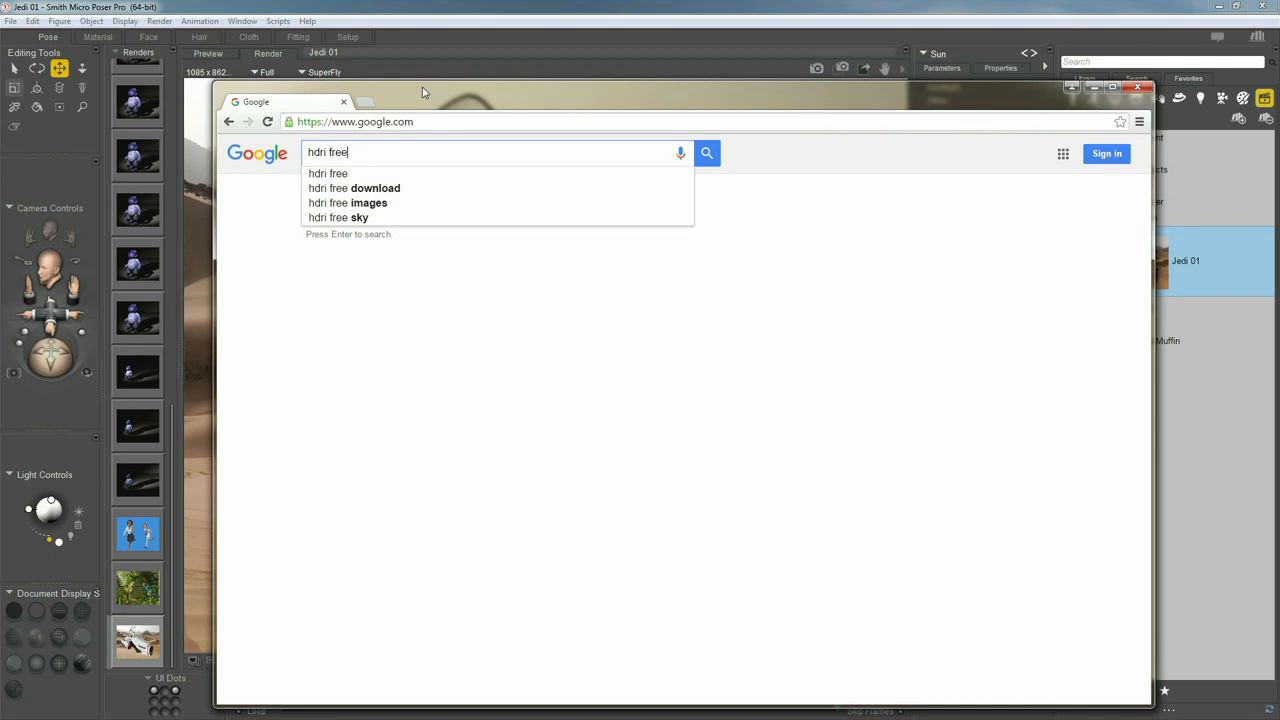
pyautogui.press('Return')
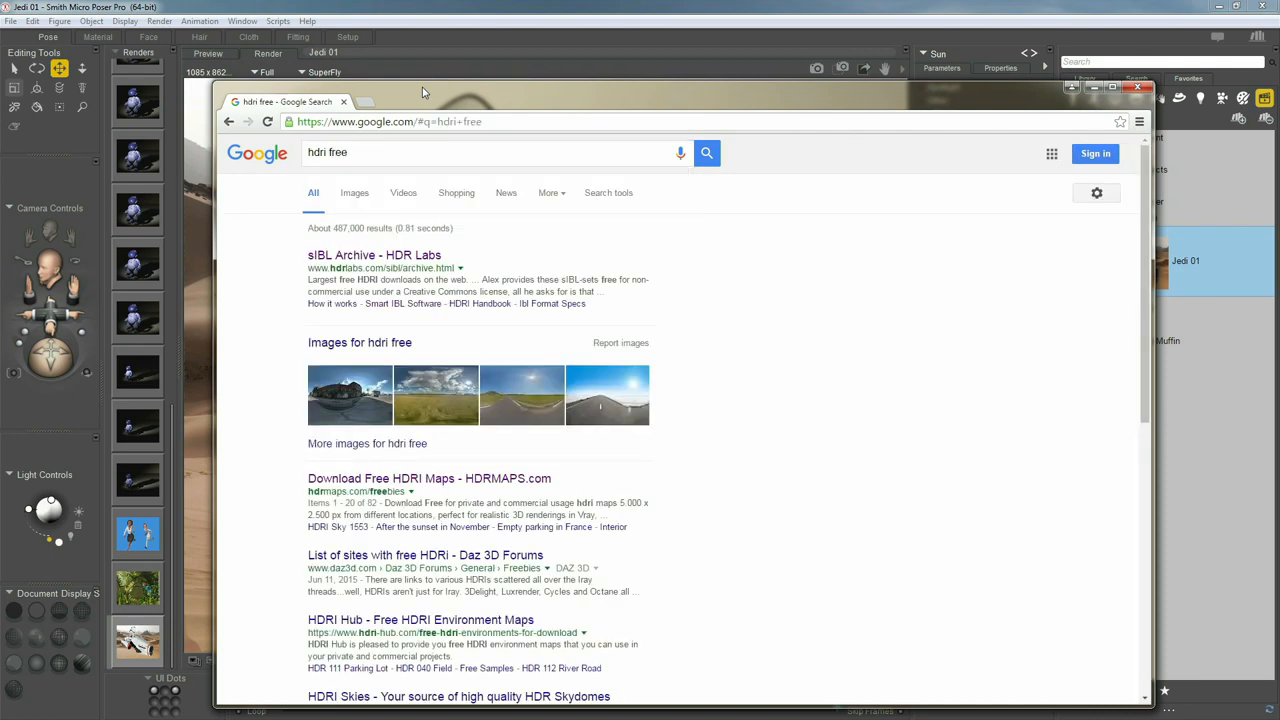
pyautogui.click(362, 258)
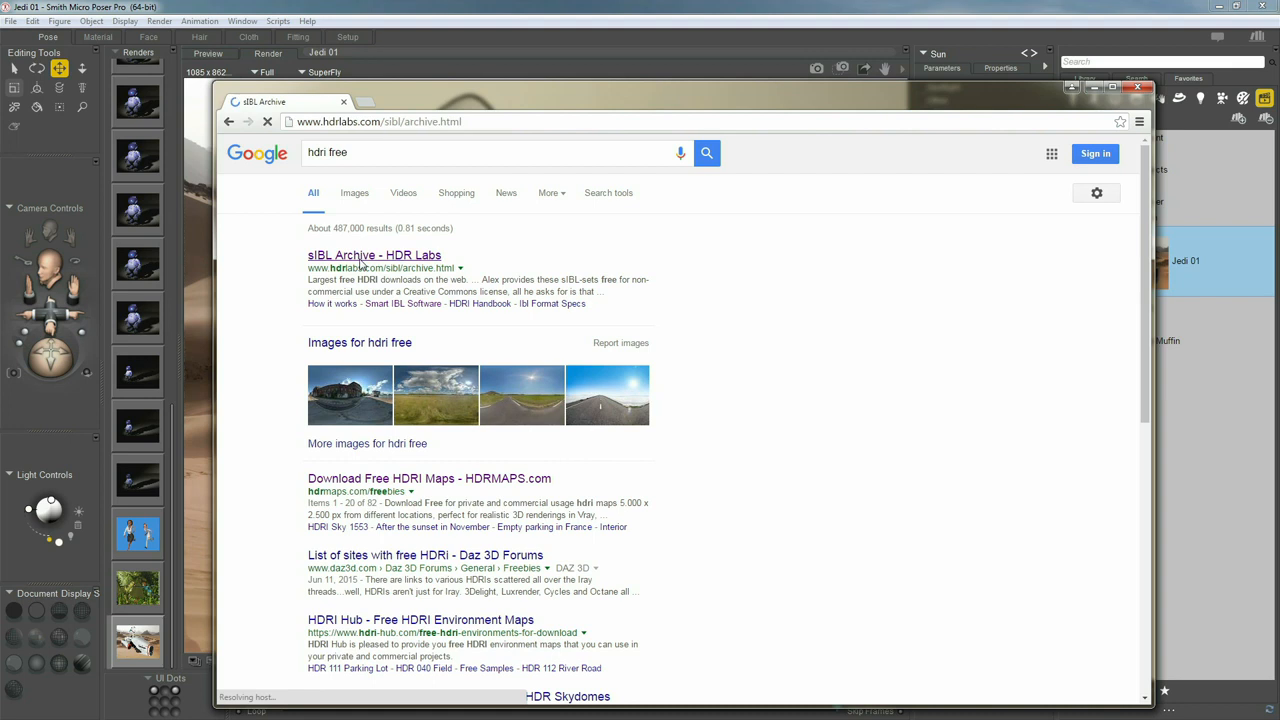
# Scroll down the sIBL Archive gallery to the Grand Canyon C set
pyautogui.moveTo(505, 107); pyautogui.dragTo(488, 52)
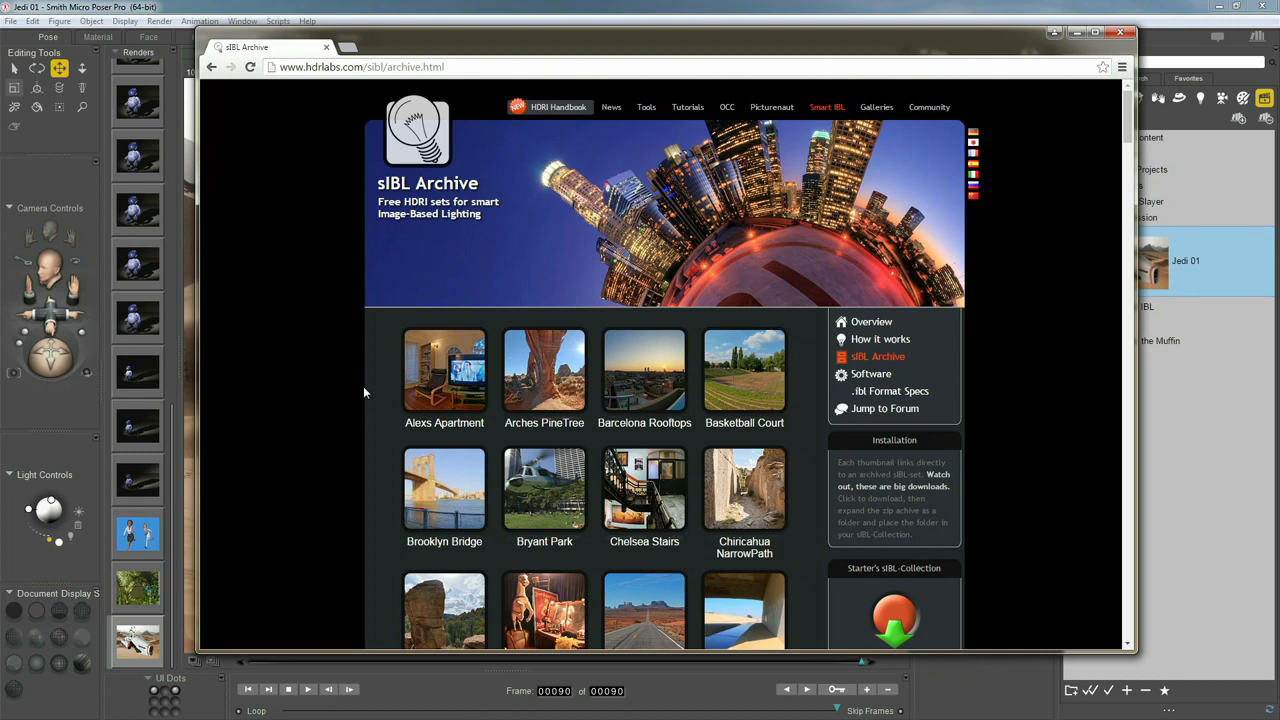
pyautogui.moveTo(579, 415)
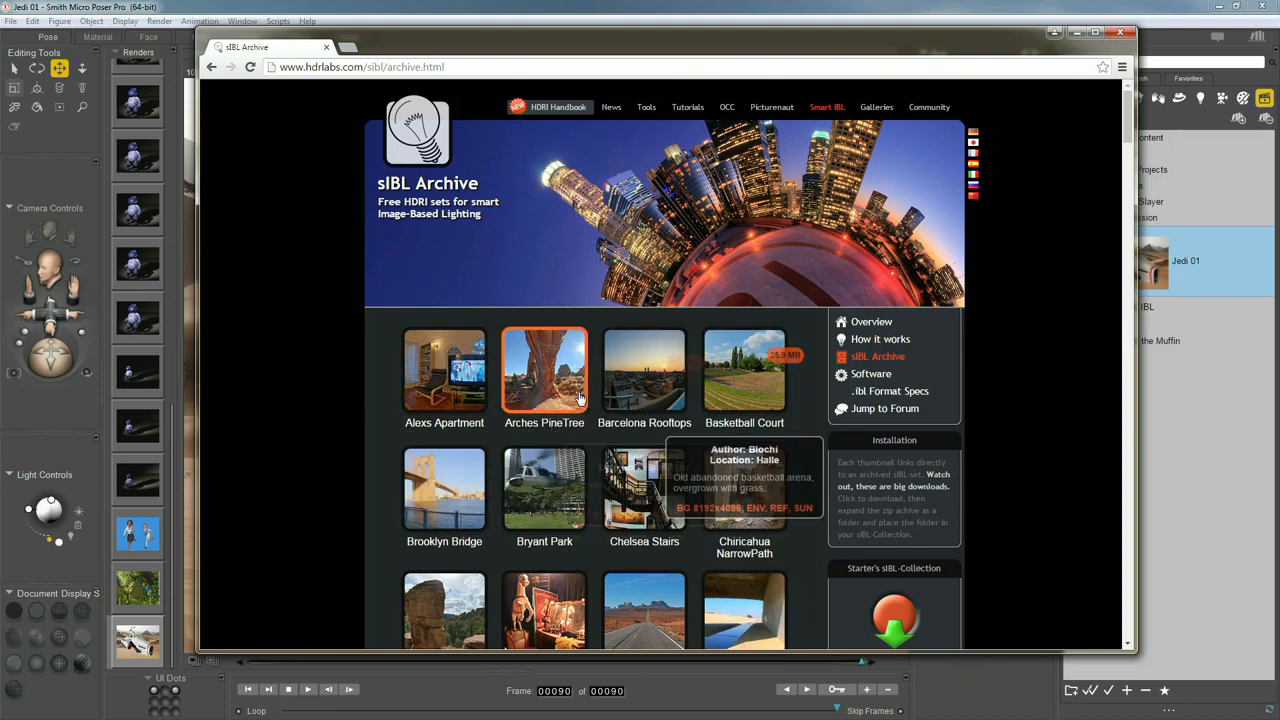
pyautogui.scroll(-3, 323, 427)
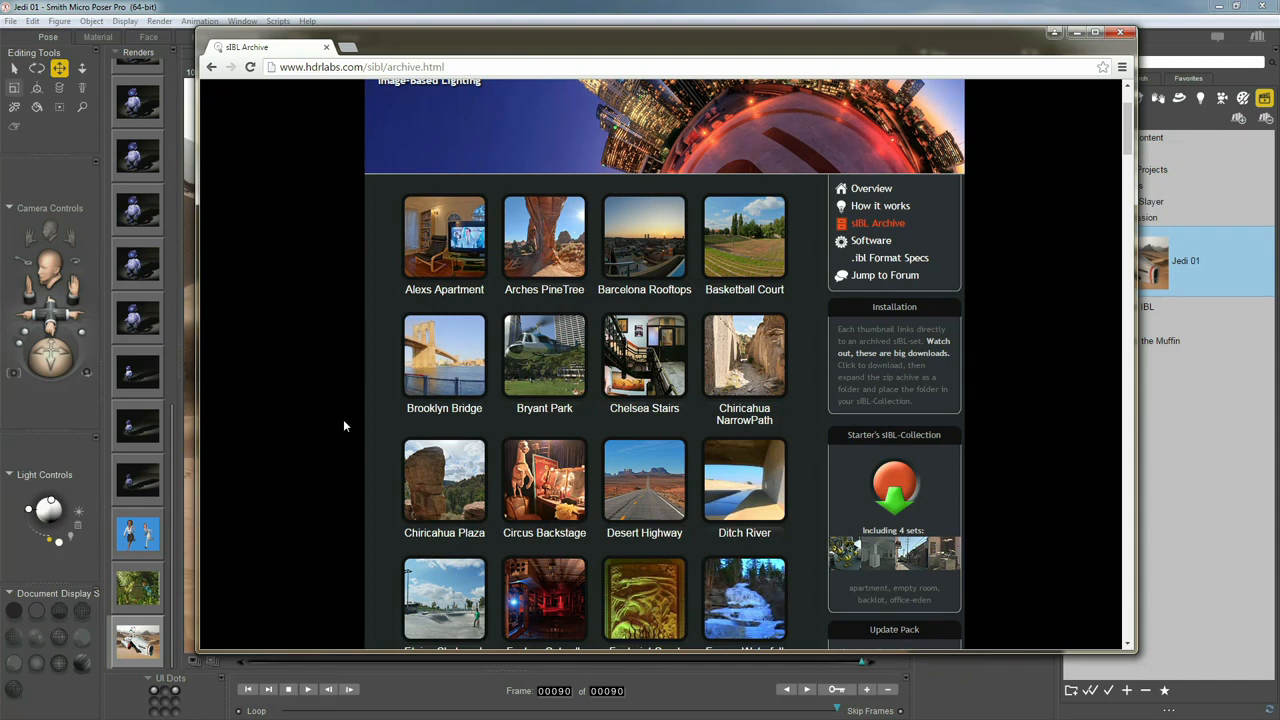
pyautogui.scroll(-3, 343, 426)
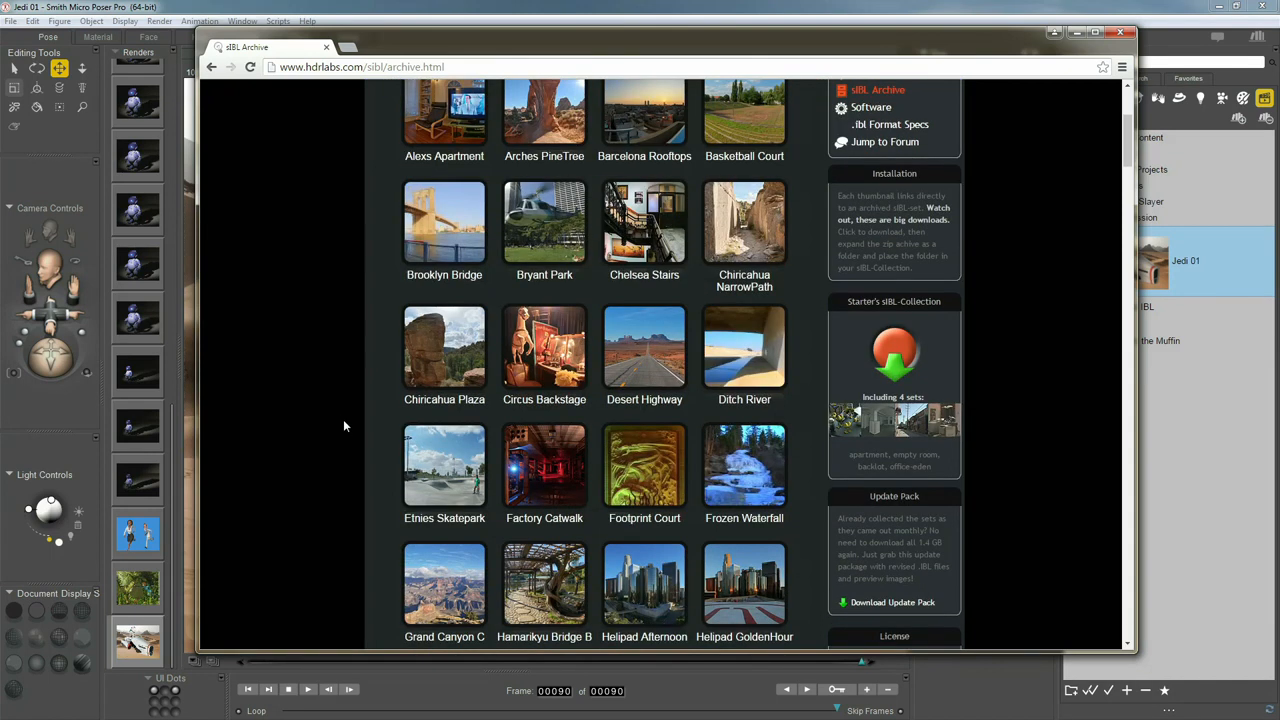
pyautogui.scroll(-2, 358, 391)
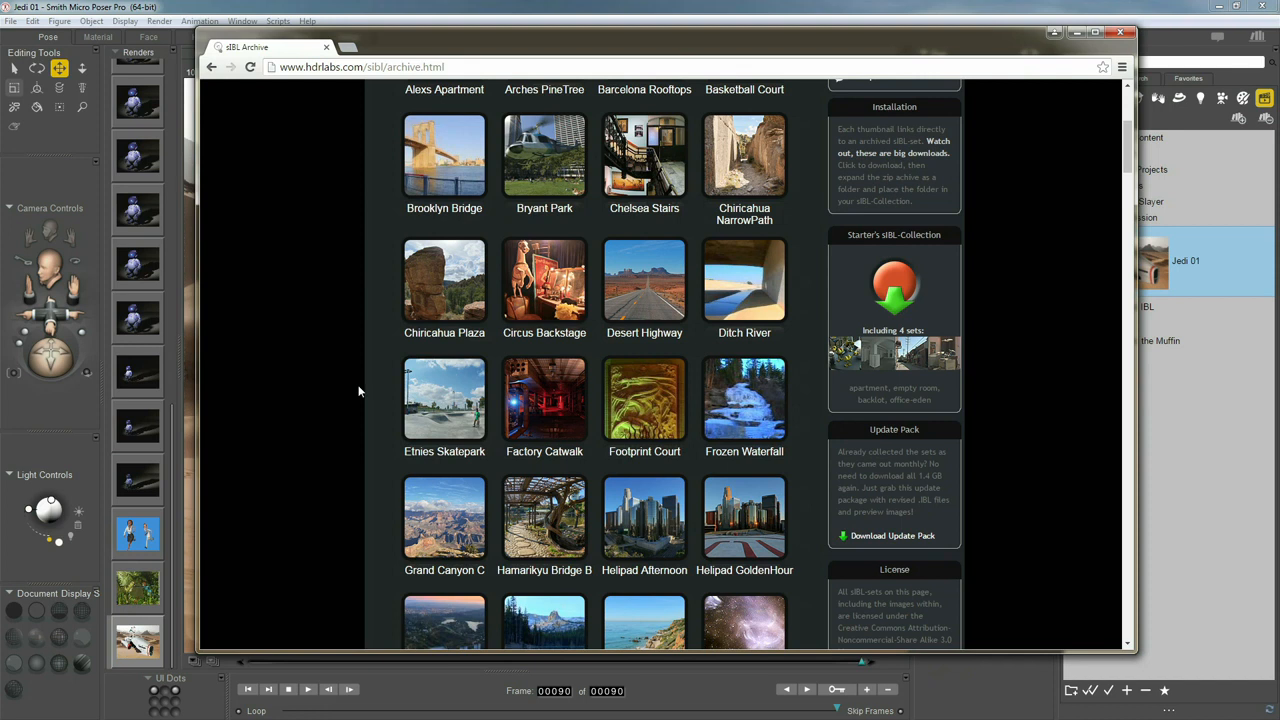
pyautogui.scroll(-3, 358, 391)
pyautogui.moveTo(455, 384)
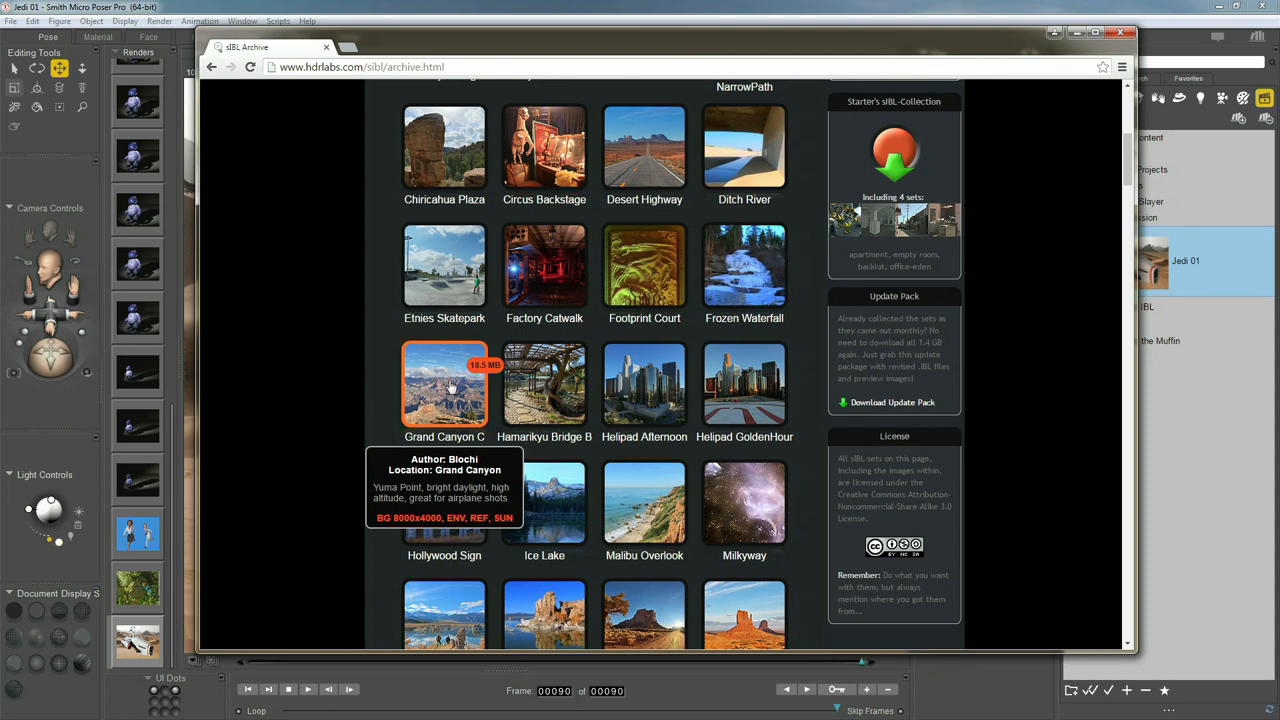
# Leave Chrome for Explorer and open GCanyon_C_YumaPoint_8k.jpg in Photo Viewer
pyautogui.click(1074, 34)
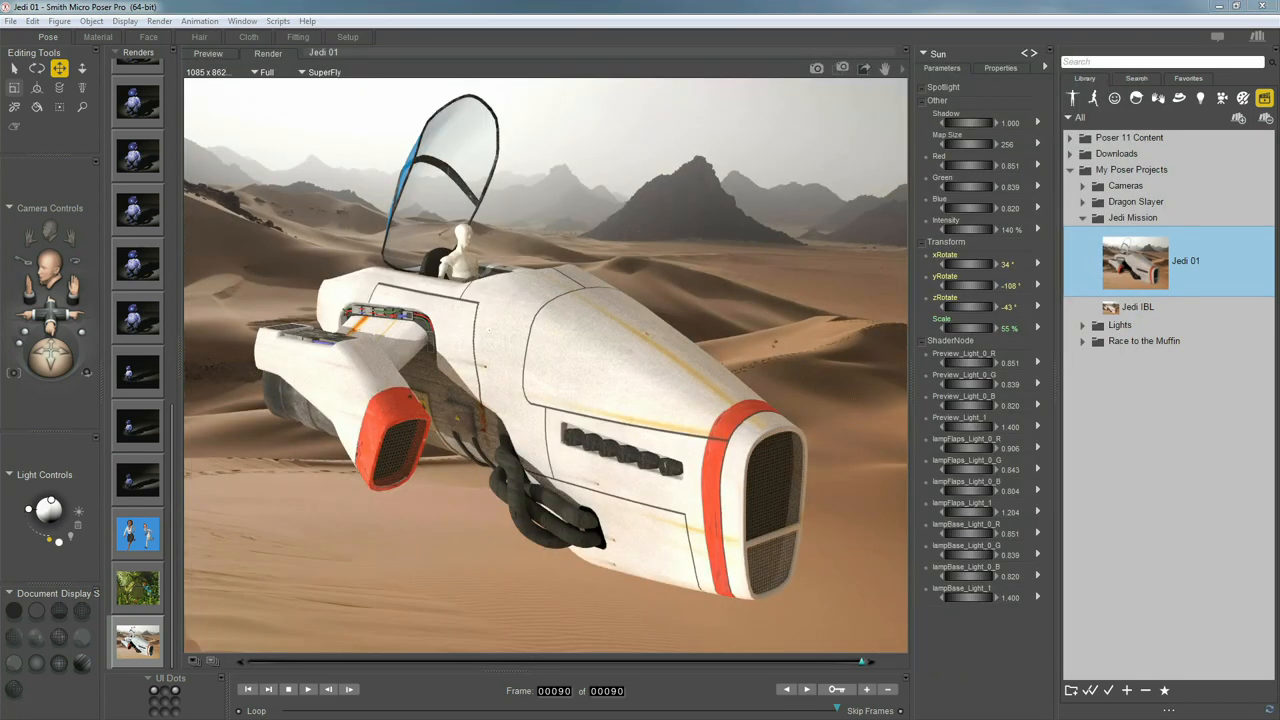
pyautogui.hotkey('alt', 'Tab')
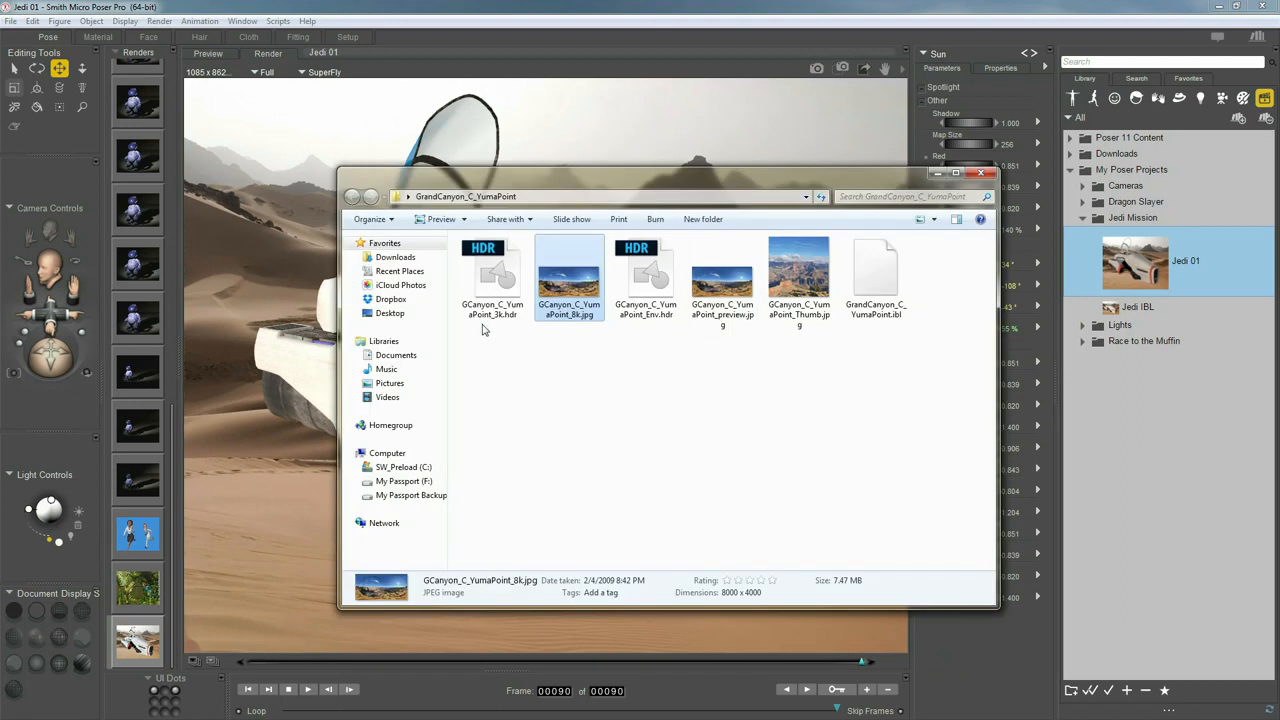
pyautogui.click(490, 305)
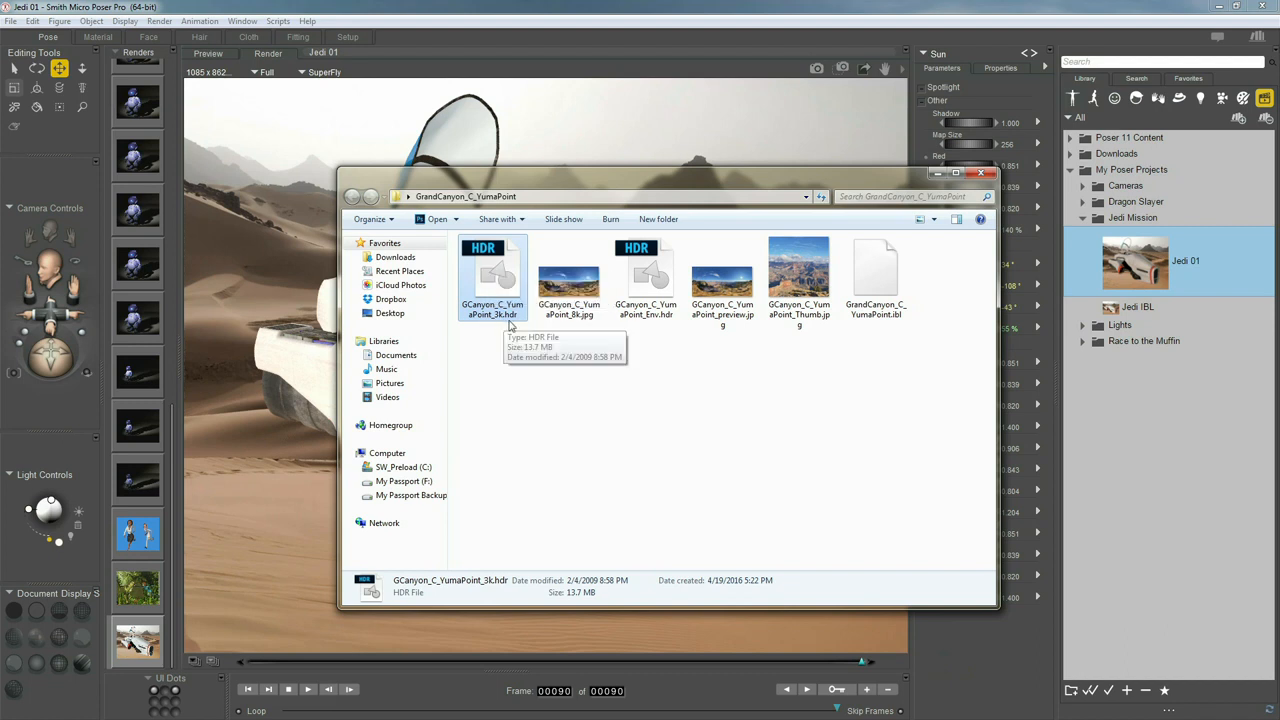
pyautogui.click(574, 312)
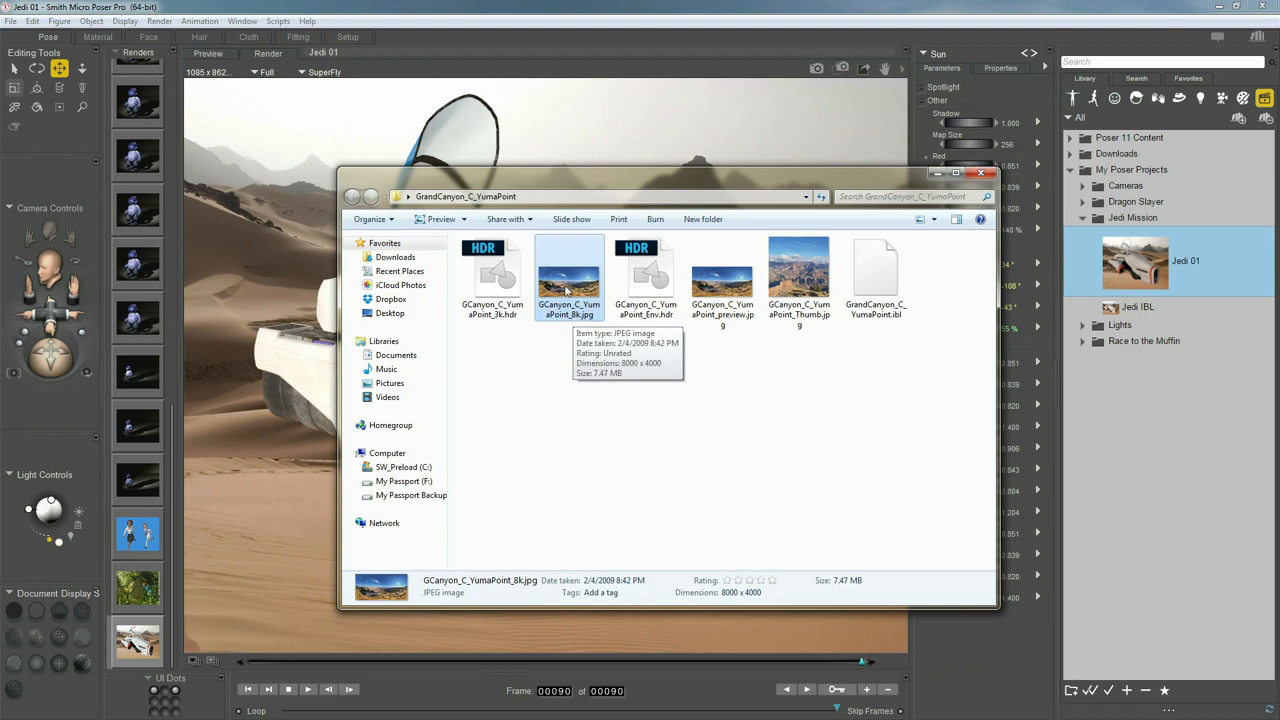
pyautogui.doubleClick(566, 290)
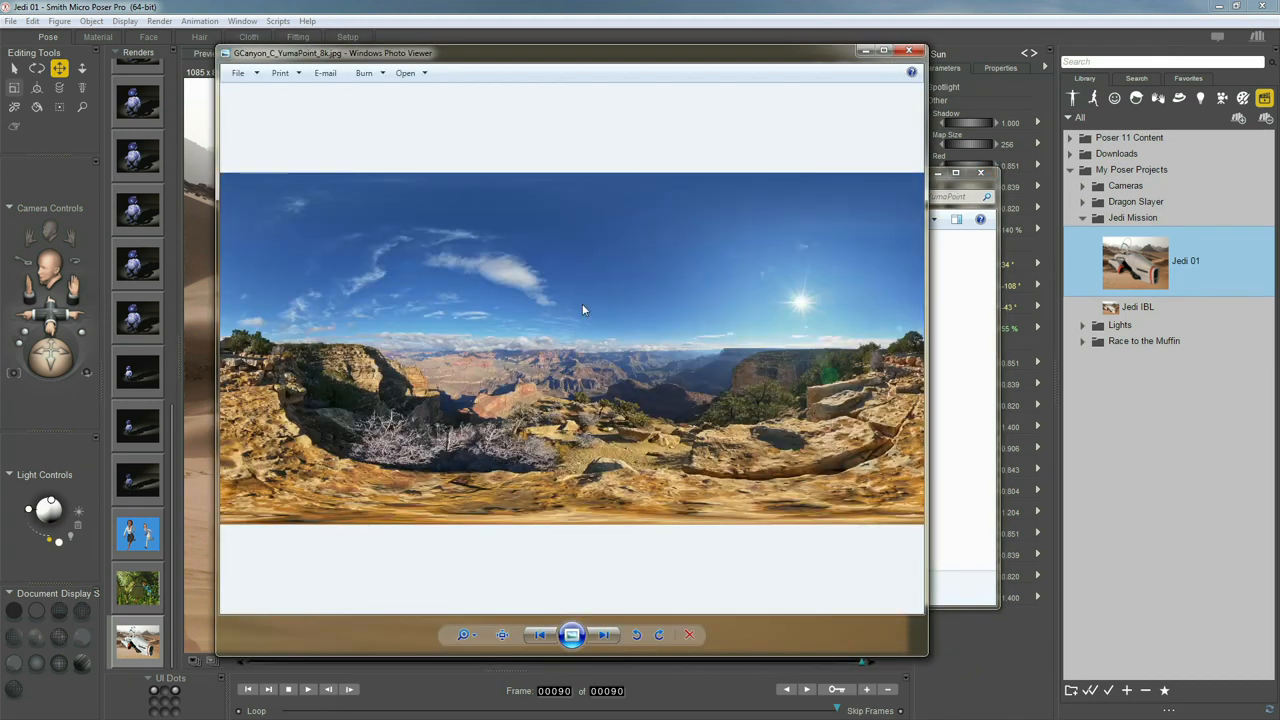
pyautogui.scroll(5, 600, 295)
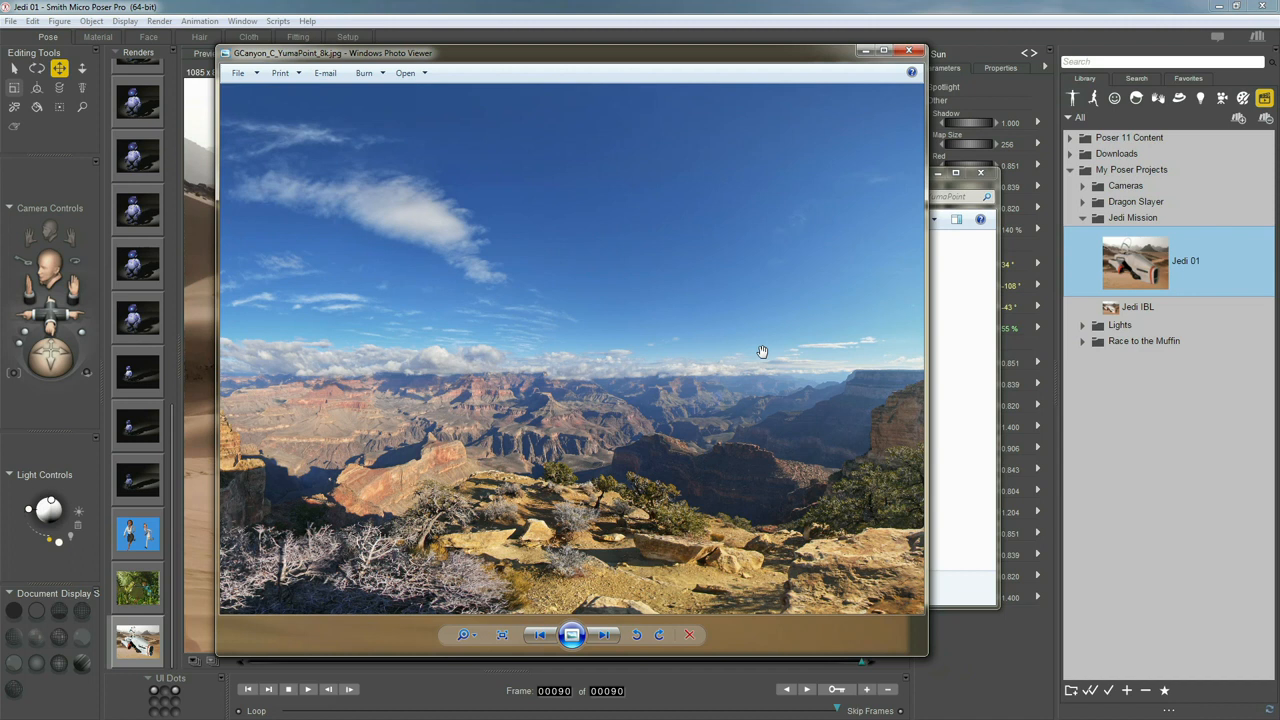
pyautogui.scroll(6, 762, 352)
pyautogui.scroll(-5, 762, 352)
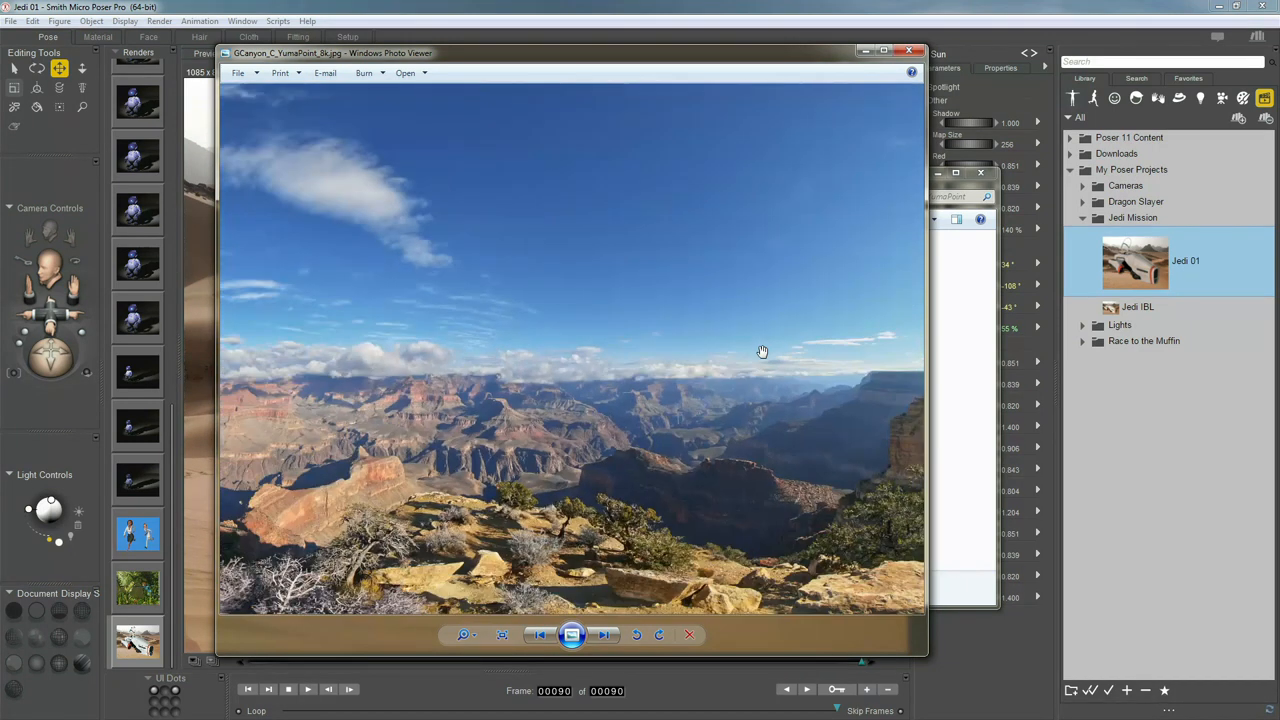
pyautogui.scroll(-1, 643, 331)
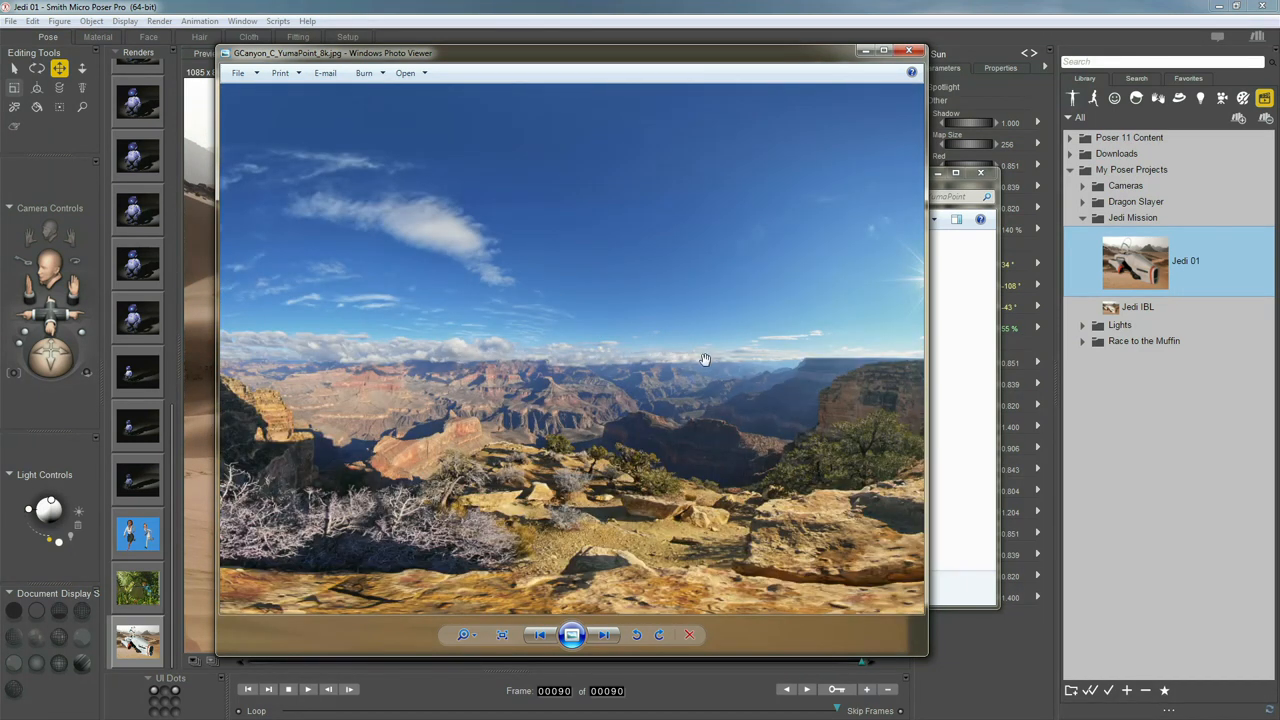
pyautogui.click(905, 51)
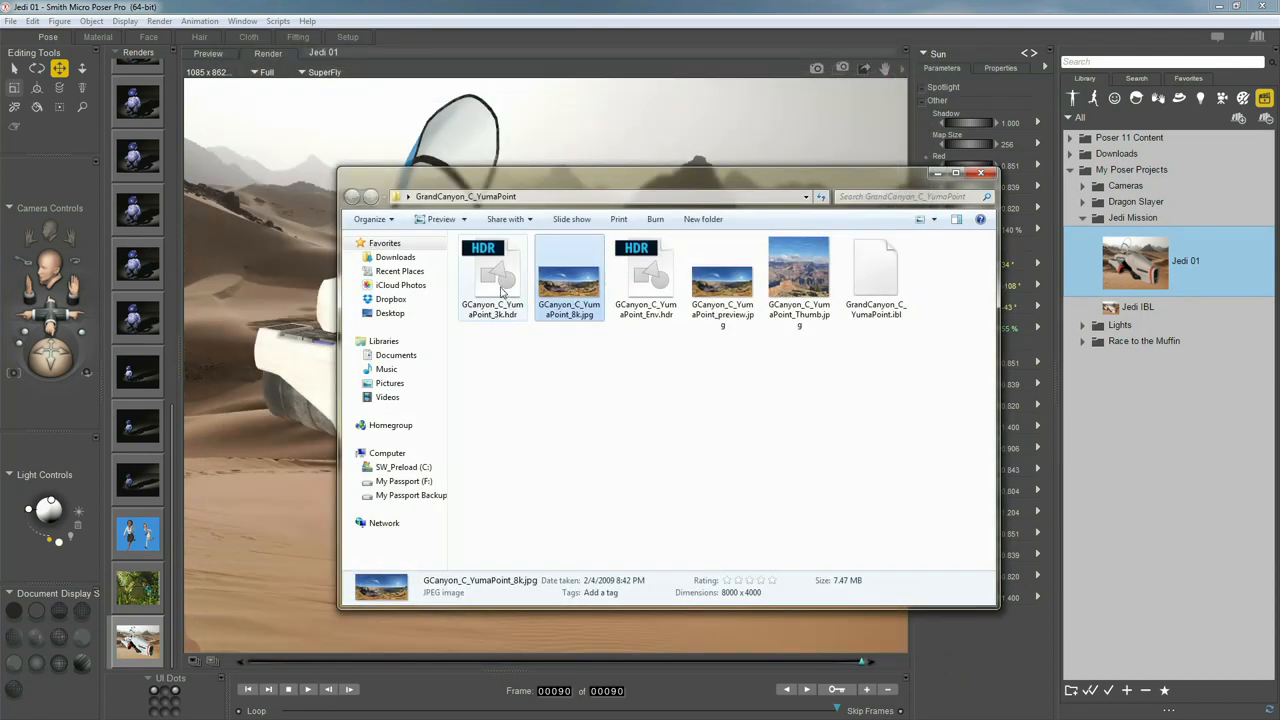
pyautogui.click(503, 290)
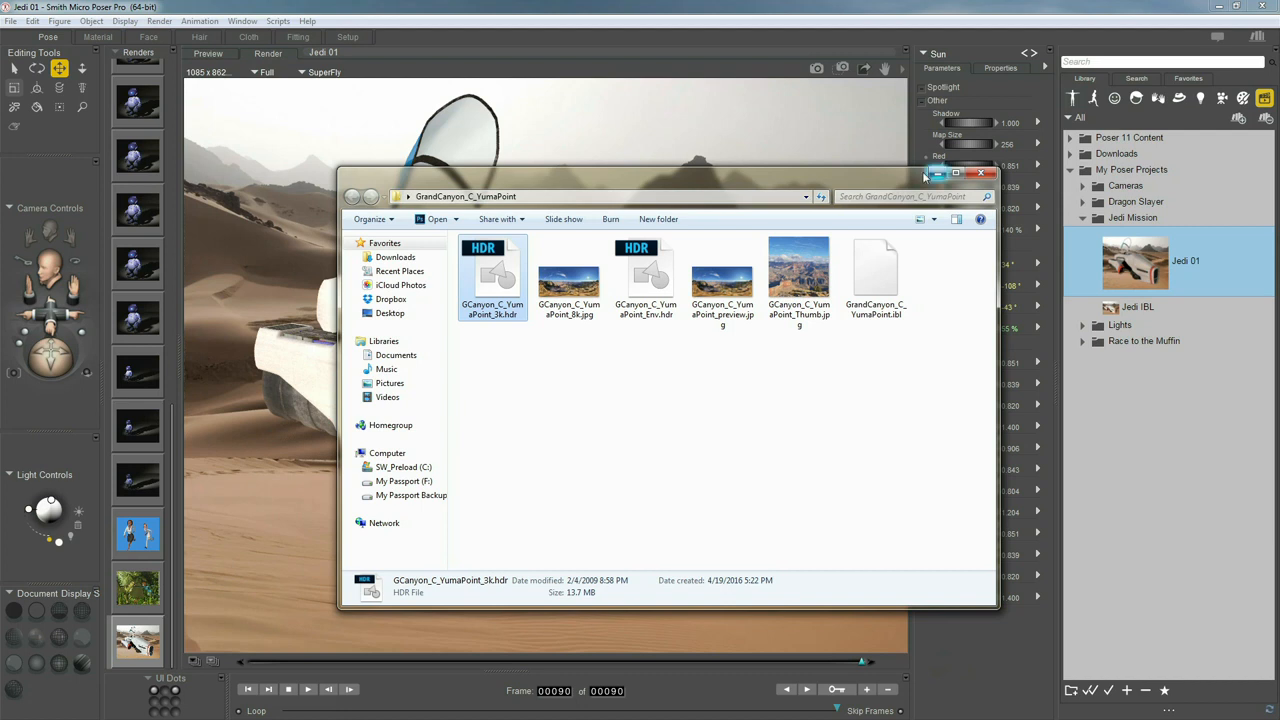
# Put Explorer away, select the Jedi IBL preset, and switch the viewport to Preview
pyautogui.click(935, 174)
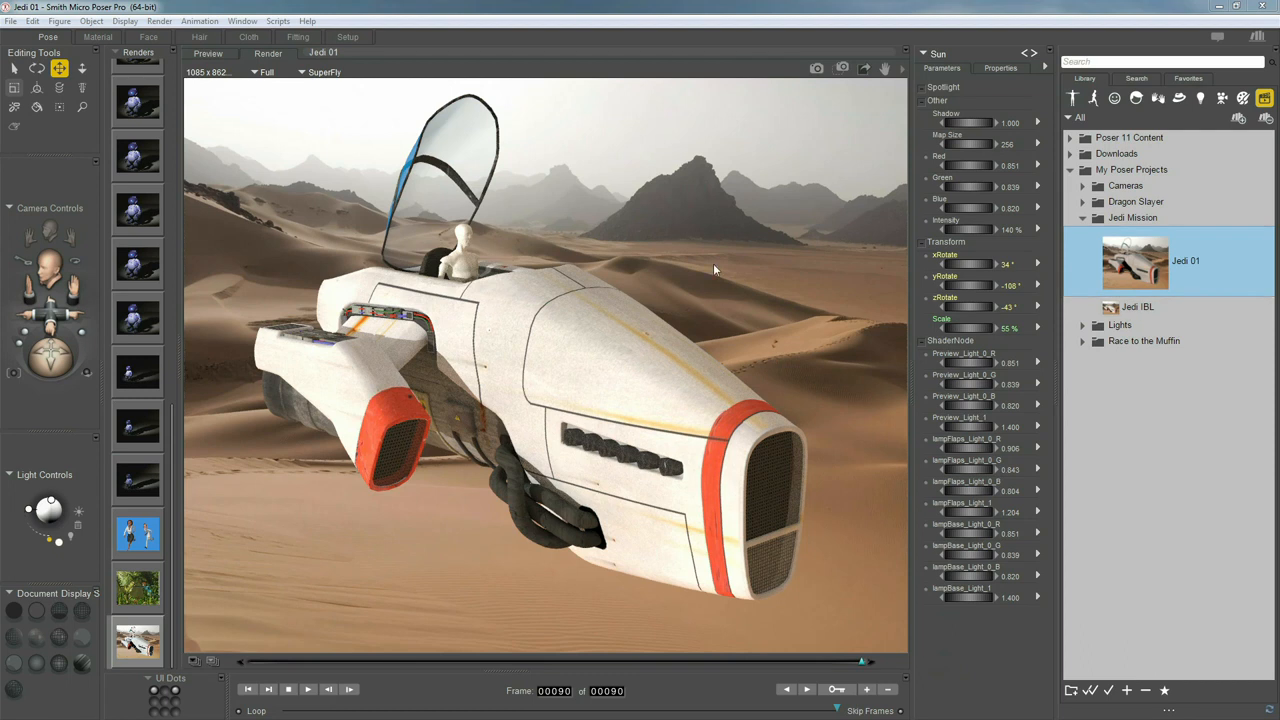
pyautogui.click(1145, 305)
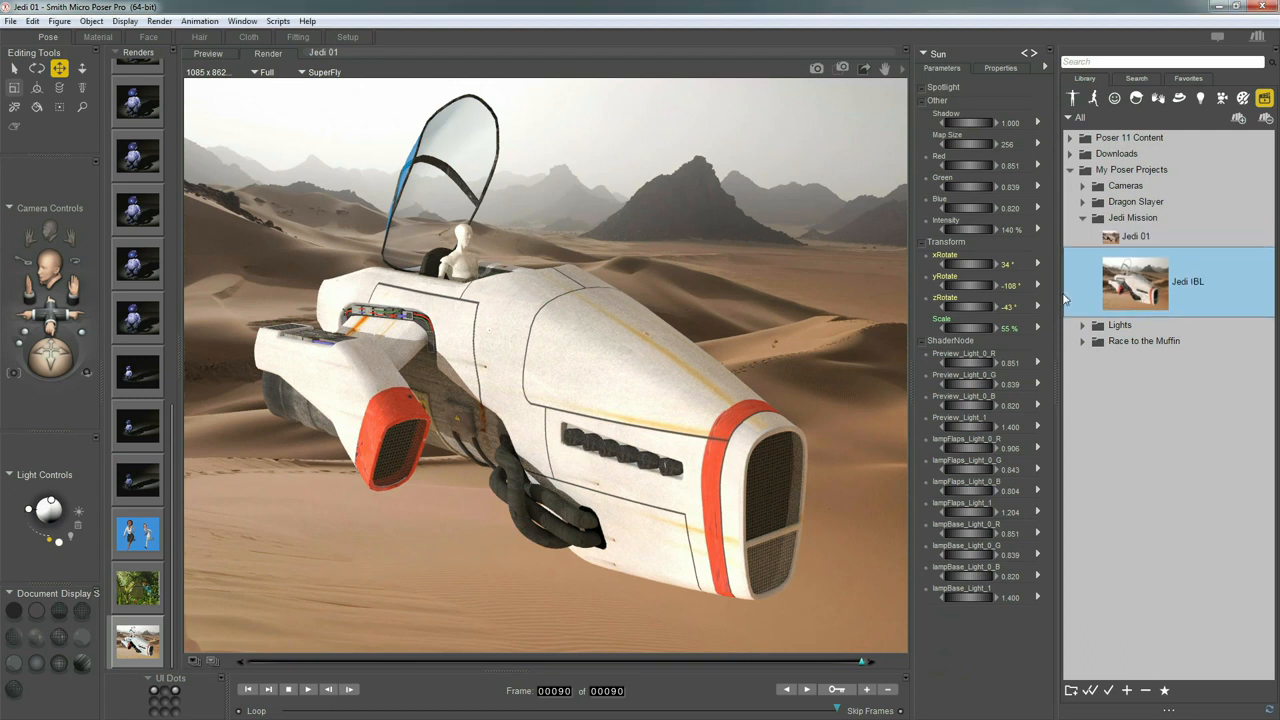
pyautogui.click(208, 53)
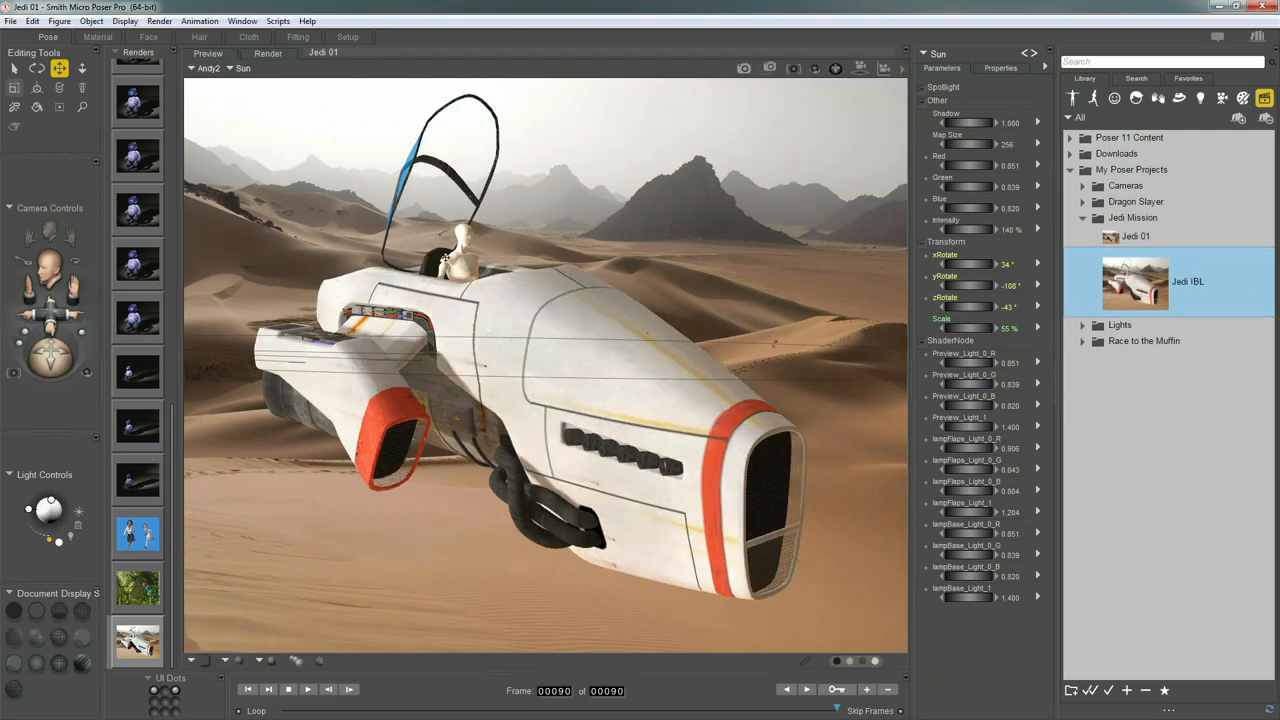
# Delete the pilot figure and the hover ship, confirming each removal
pyautogui.click(456, 258)
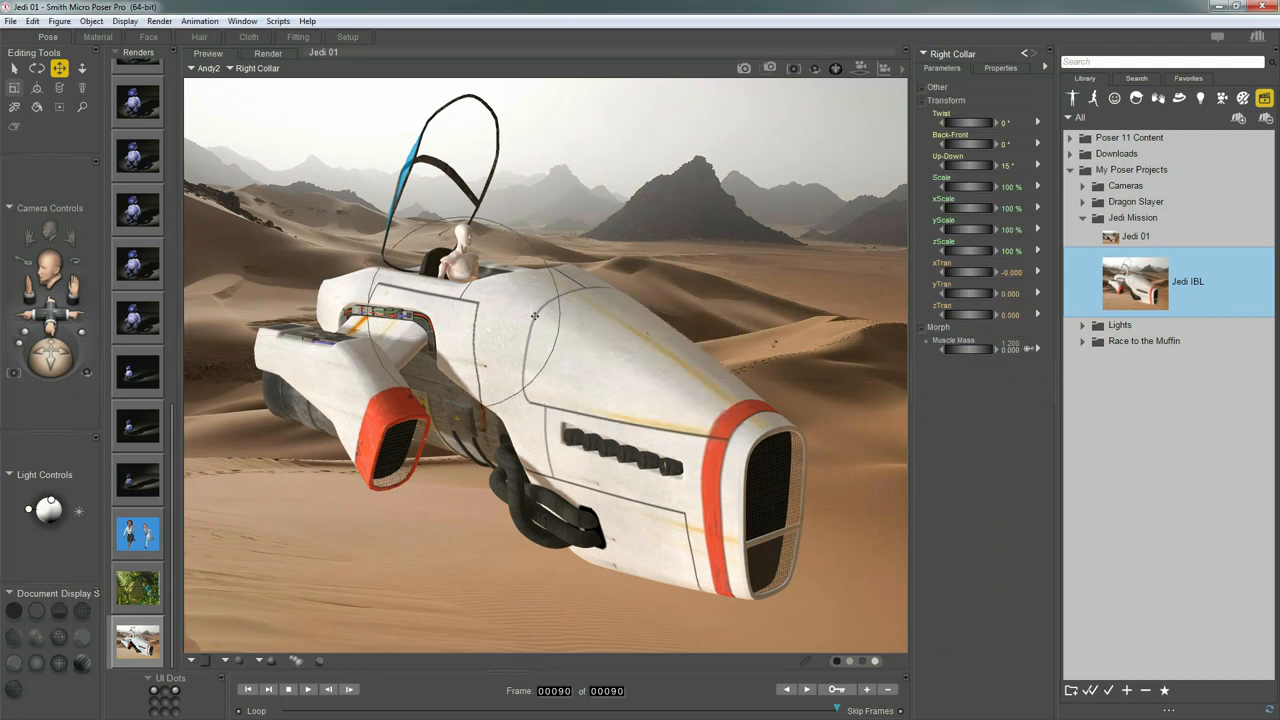
pyautogui.press('Delete')
pyautogui.press('Return')
pyautogui.click(495, 313)
pyautogui.press('Delete')
pyautogui.press('Return')
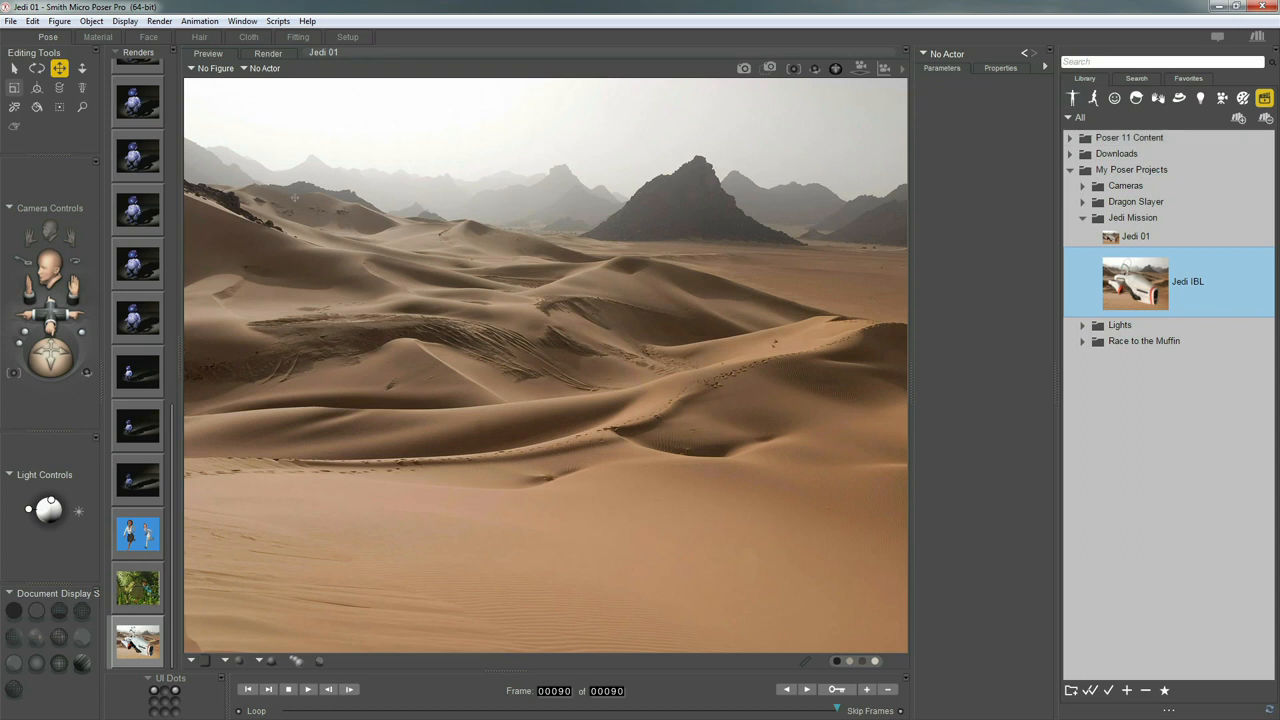
# Import GC.jpg through File > Import > Background Picture as the scene backdrop
pyautogui.click(10, 21)
pyautogui.moveTo(58, 156)
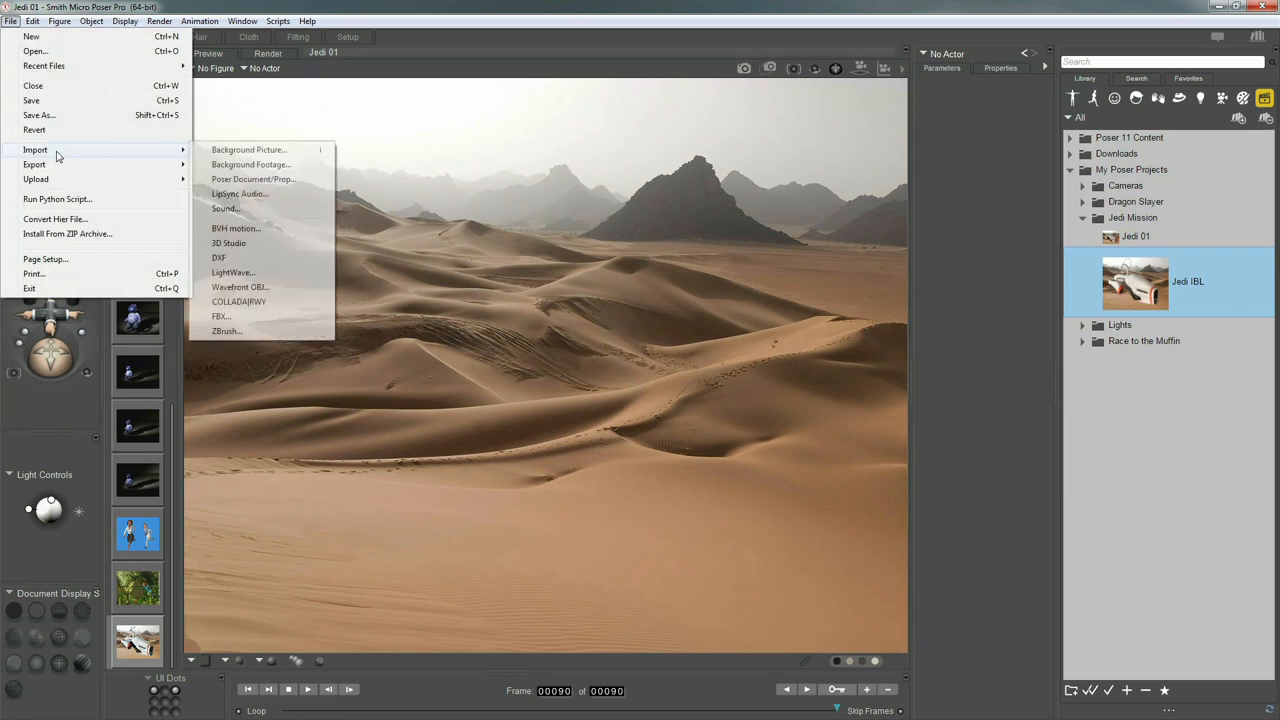
pyautogui.click(240, 150)
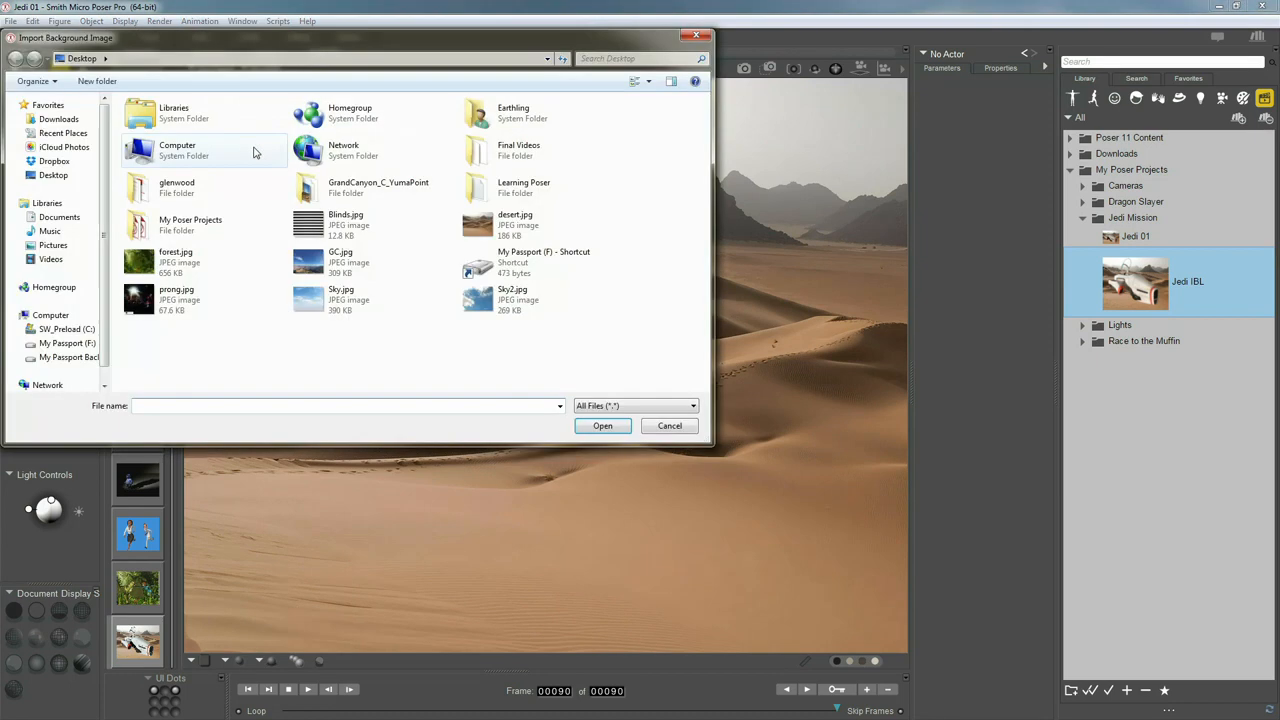
pyautogui.click(330, 266)
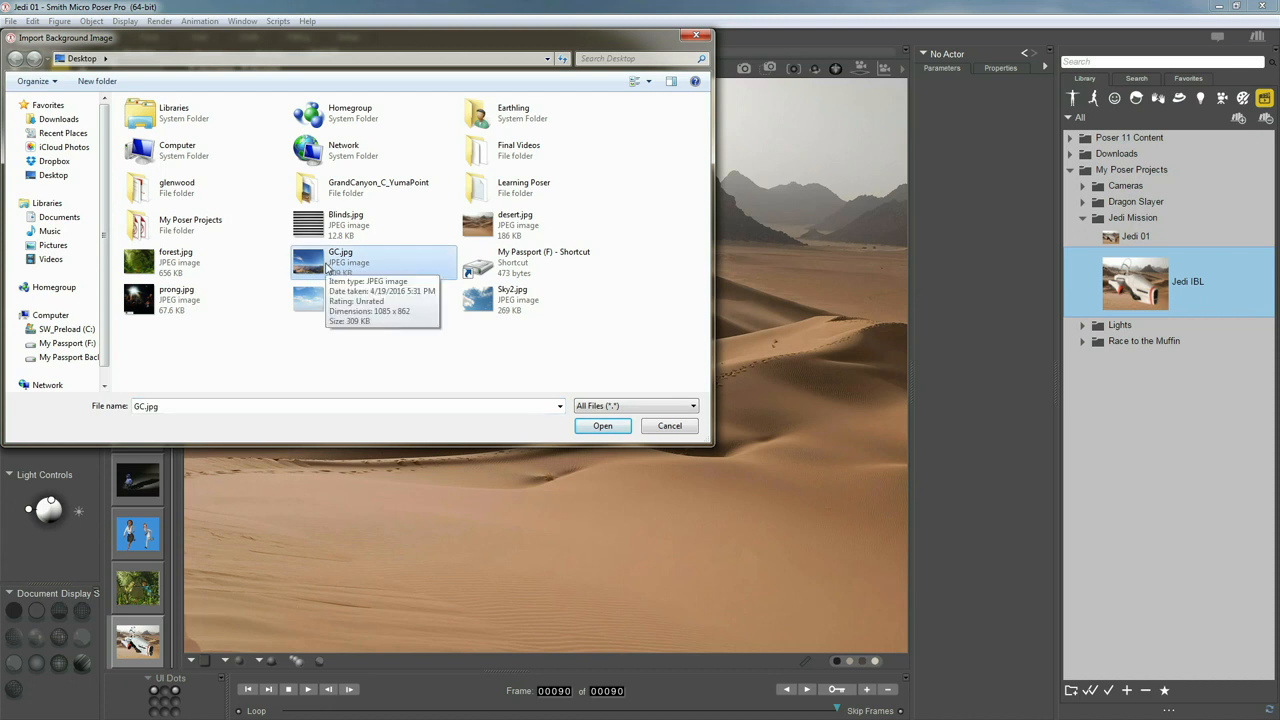
pyautogui.doubleClick(328, 264)
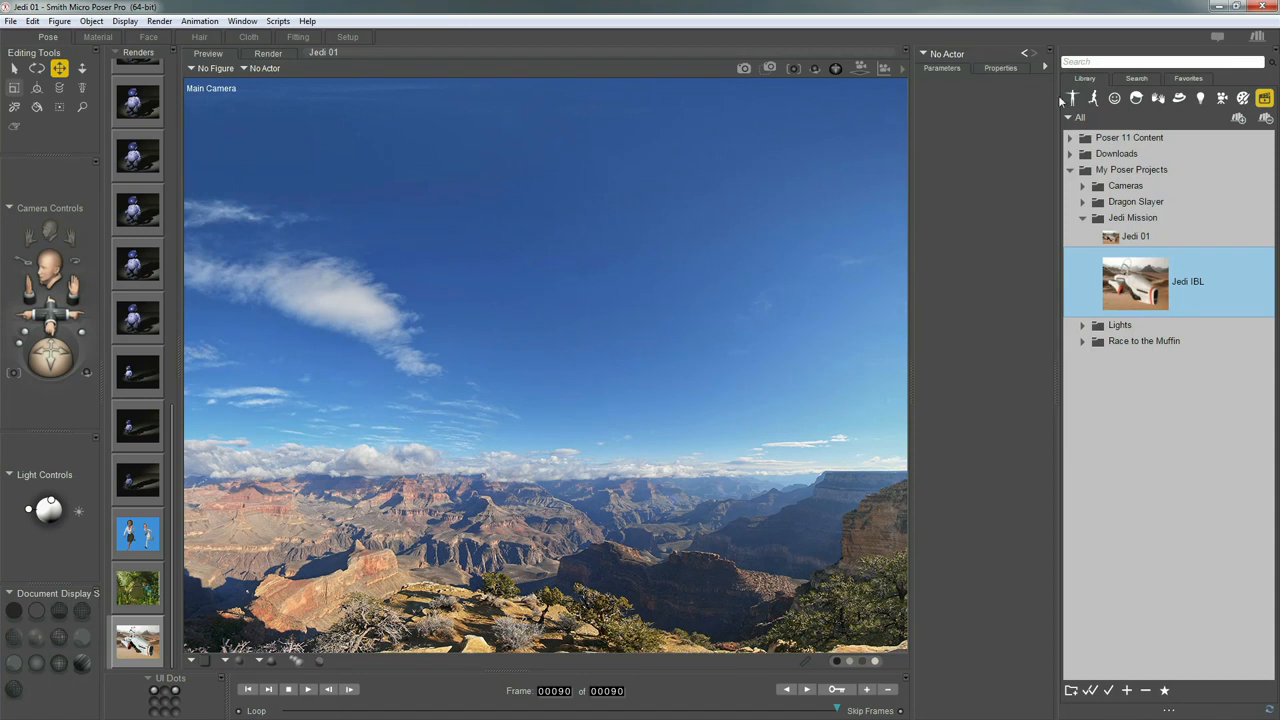
# Load Pauline Casual from Figures > Poser 11 Content > People > Pauline
pyautogui.click(1072, 98)
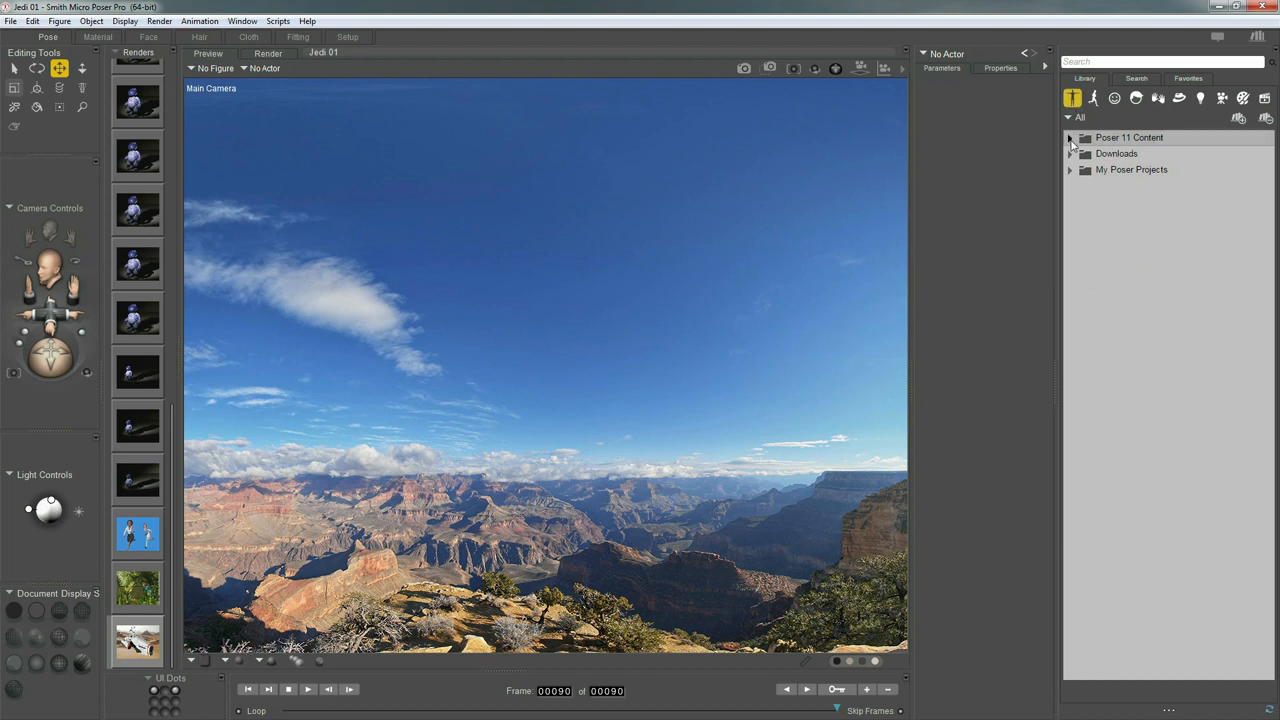
pyautogui.click(1070, 139)
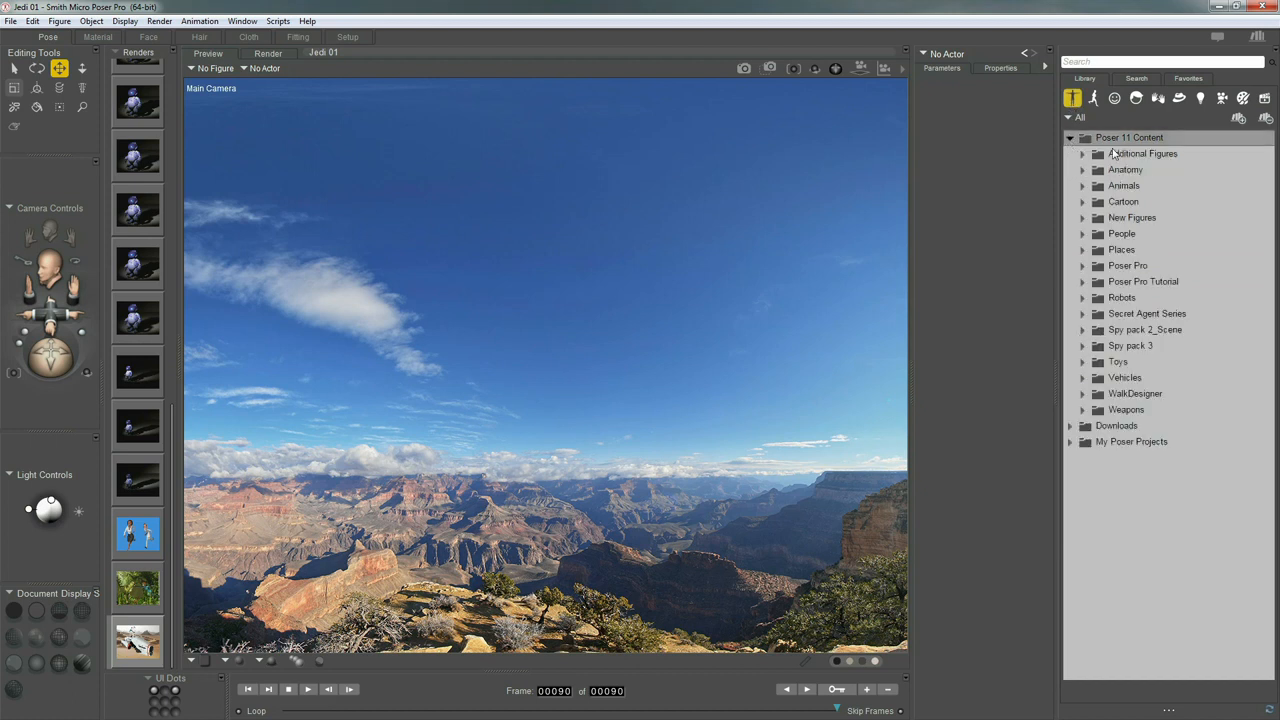
pyautogui.click(1081, 235)
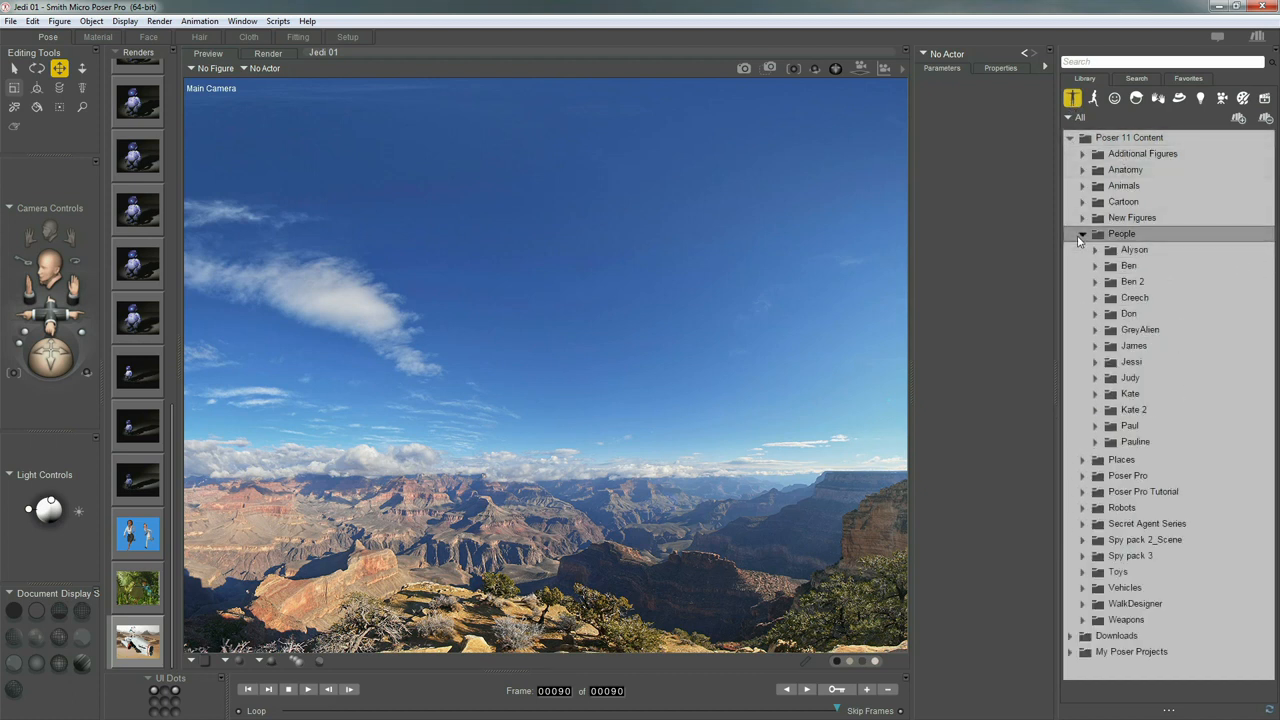
pyautogui.click(1095, 441)
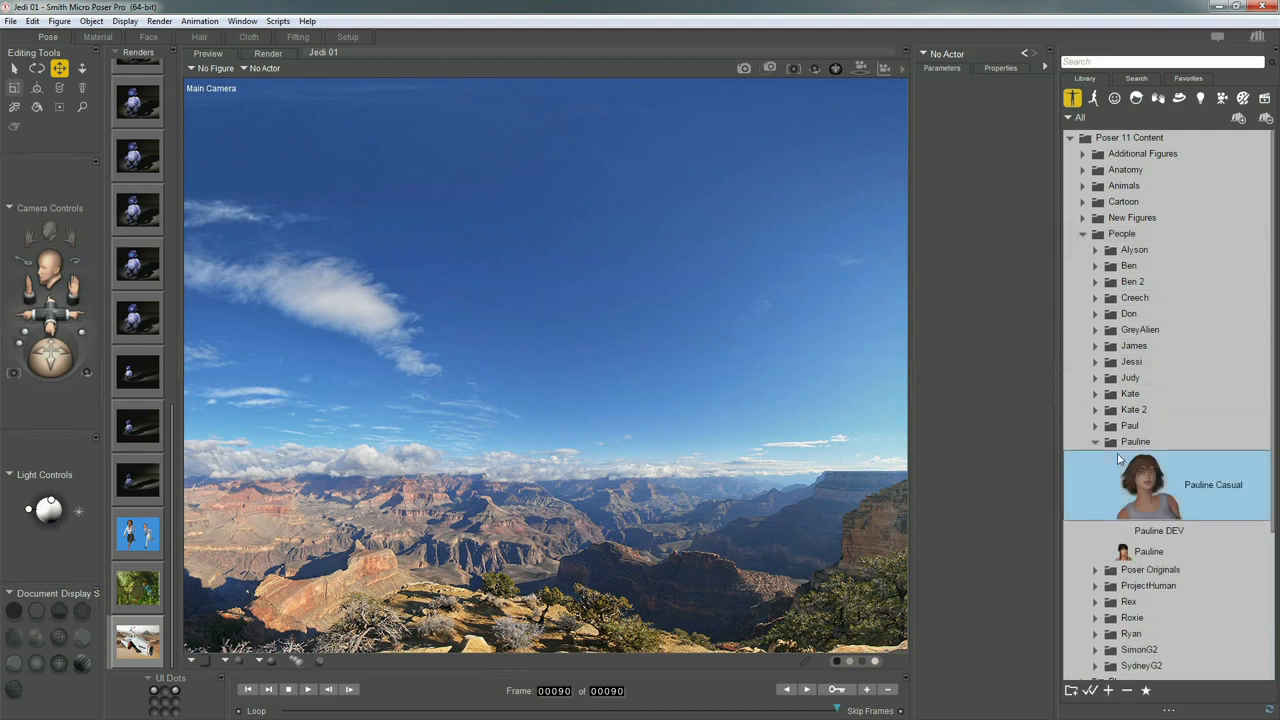
pyautogui.scroll(-2, 1125, 445)
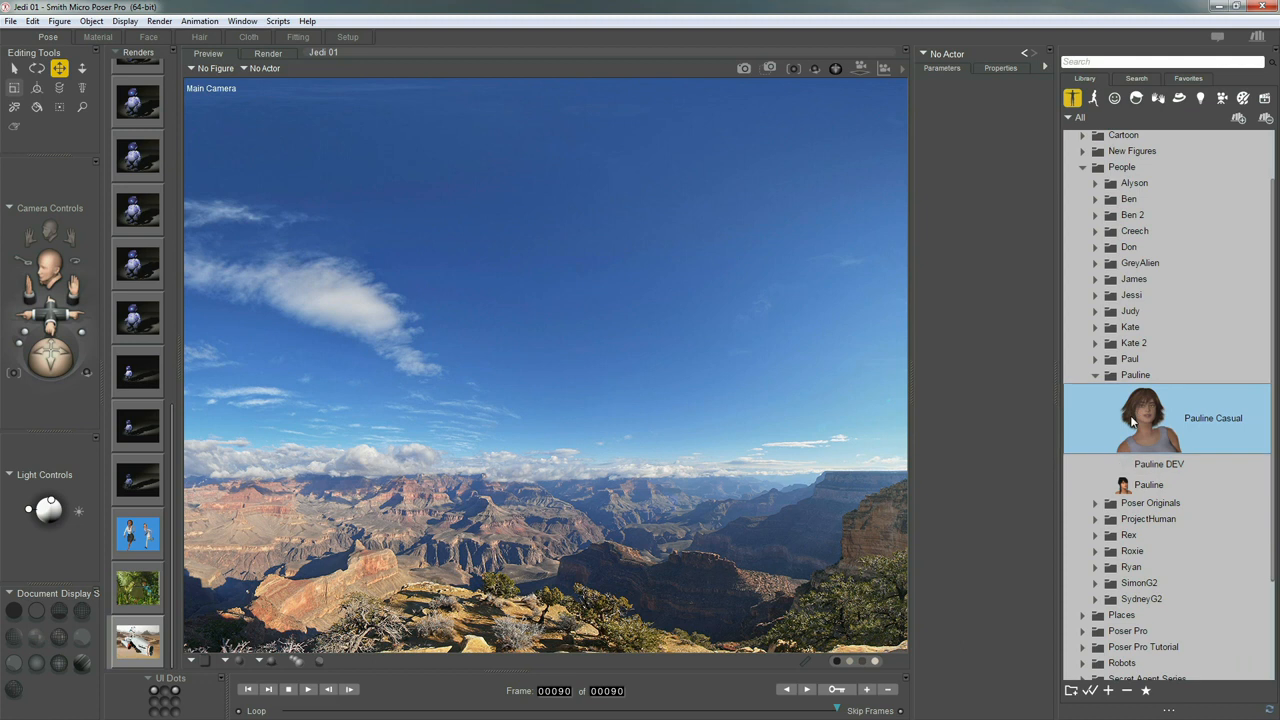
pyautogui.doubleClick(1132, 422)
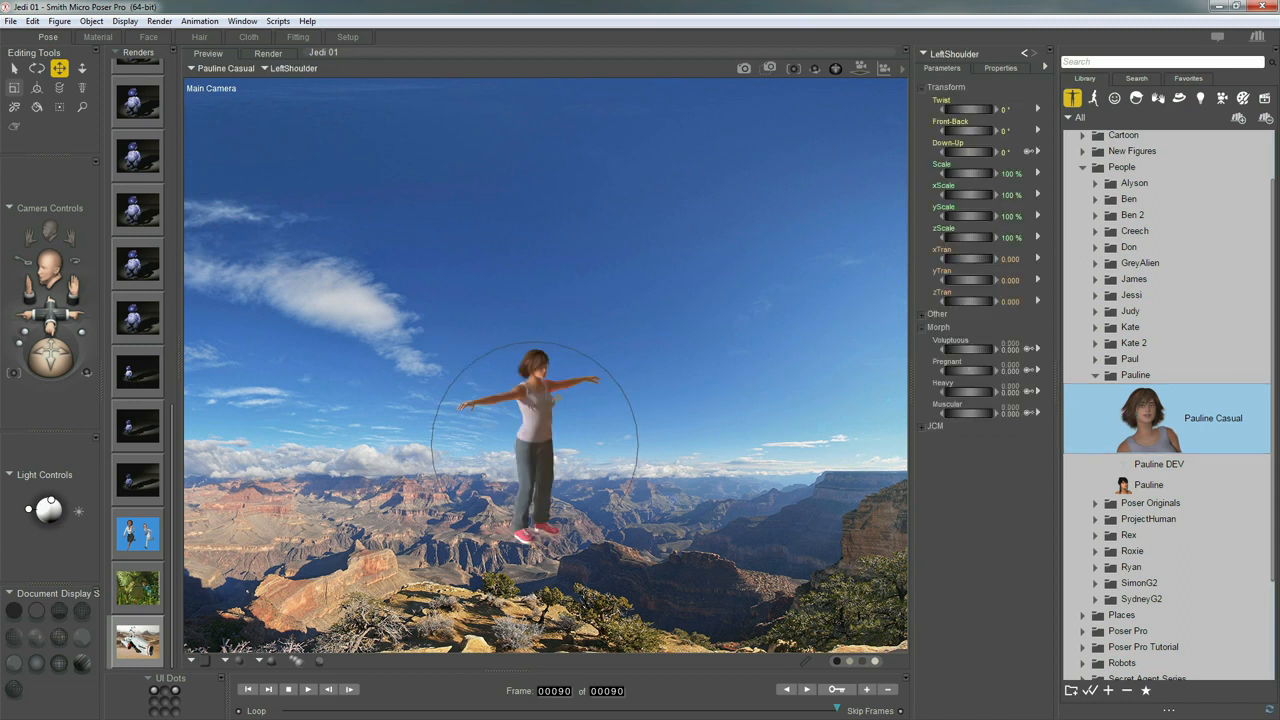
# Orbit, zoom and pan the Main Camera to frame Pauline large from the front
pyautogui.moveTo(558, 399); pyautogui.dragTo(557, 398, button='middle')
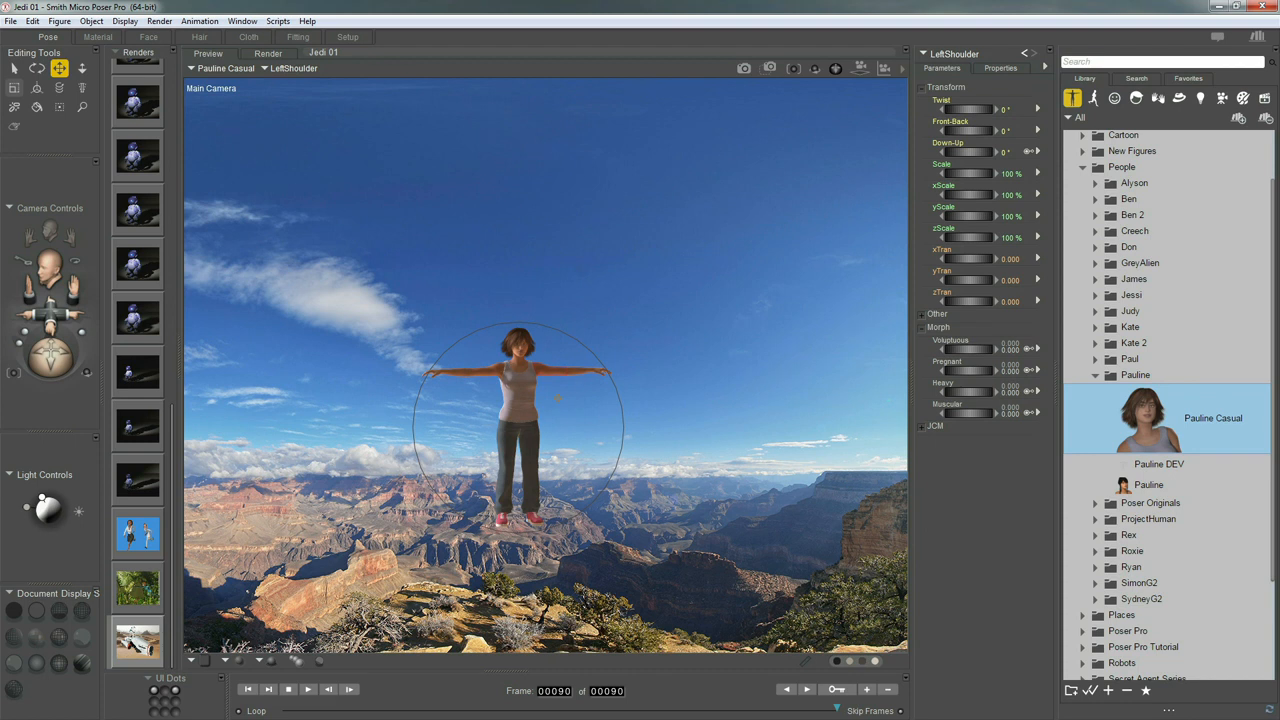
pyautogui.scroll(3, 557, 398)
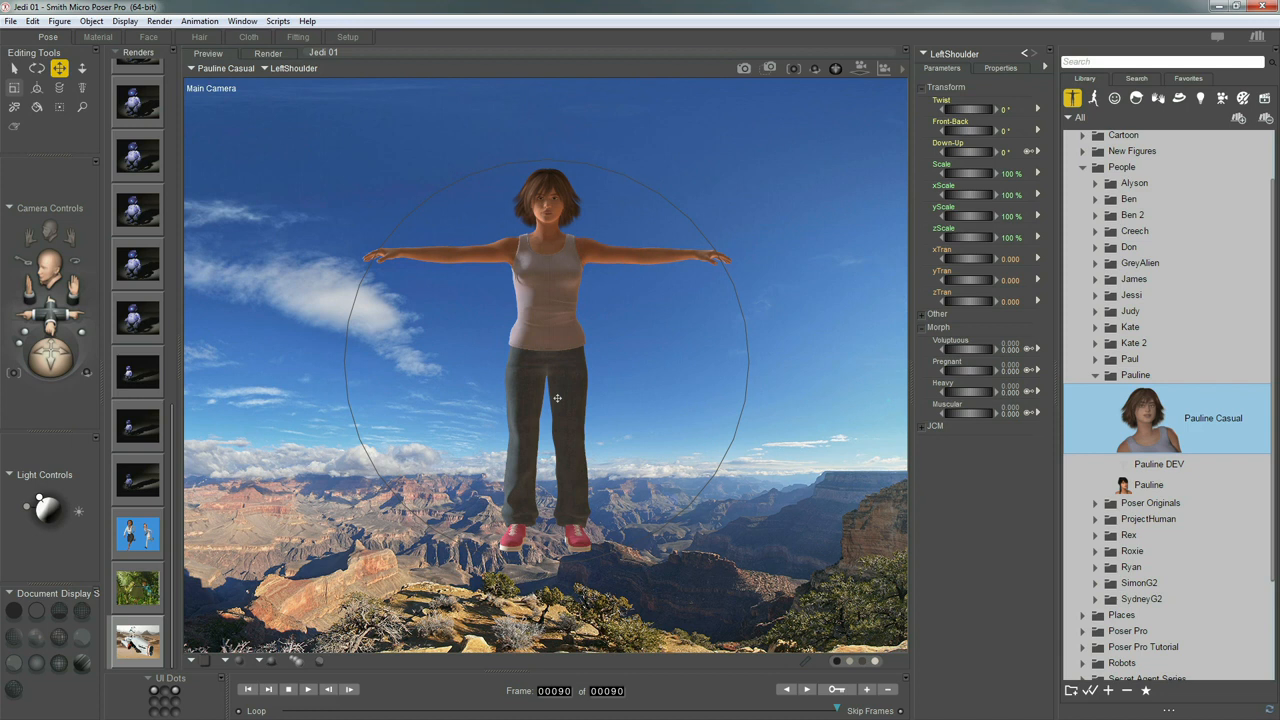
pyautogui.scroll(3, 557, 398)
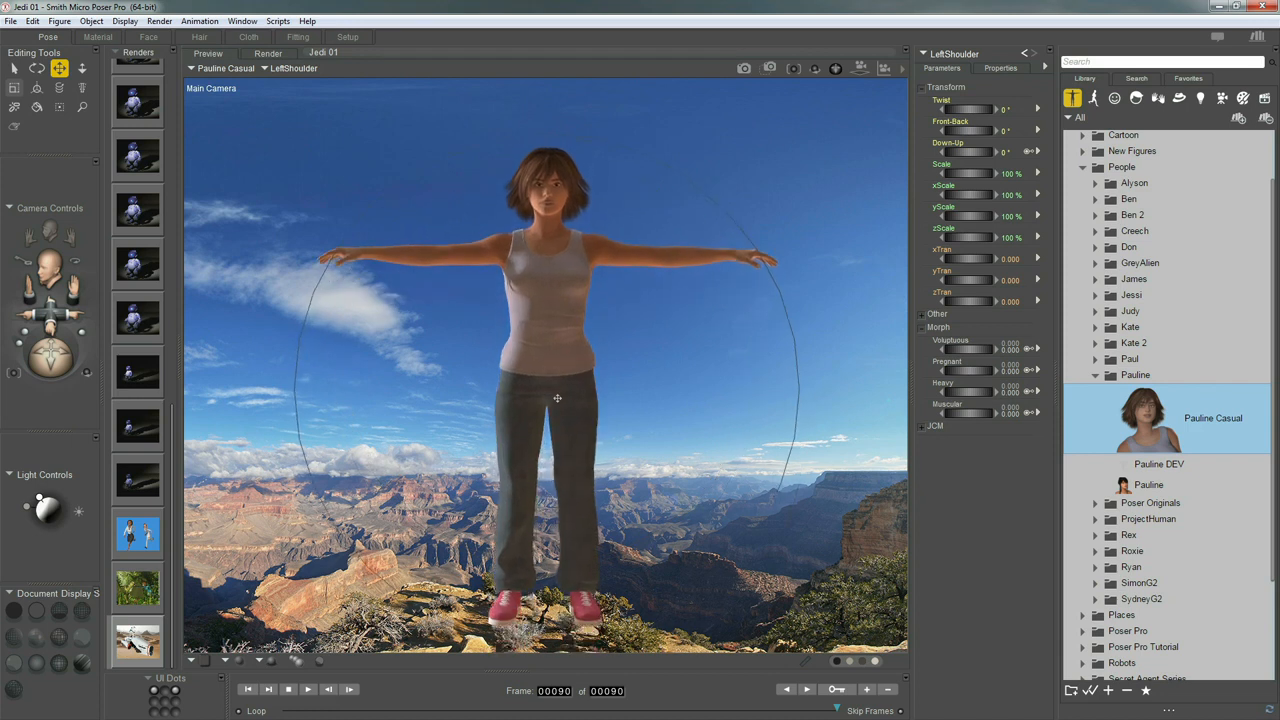
pyautogui.moveTo(557, 398); pyautogui.dragTo(557, 398, button='middle')
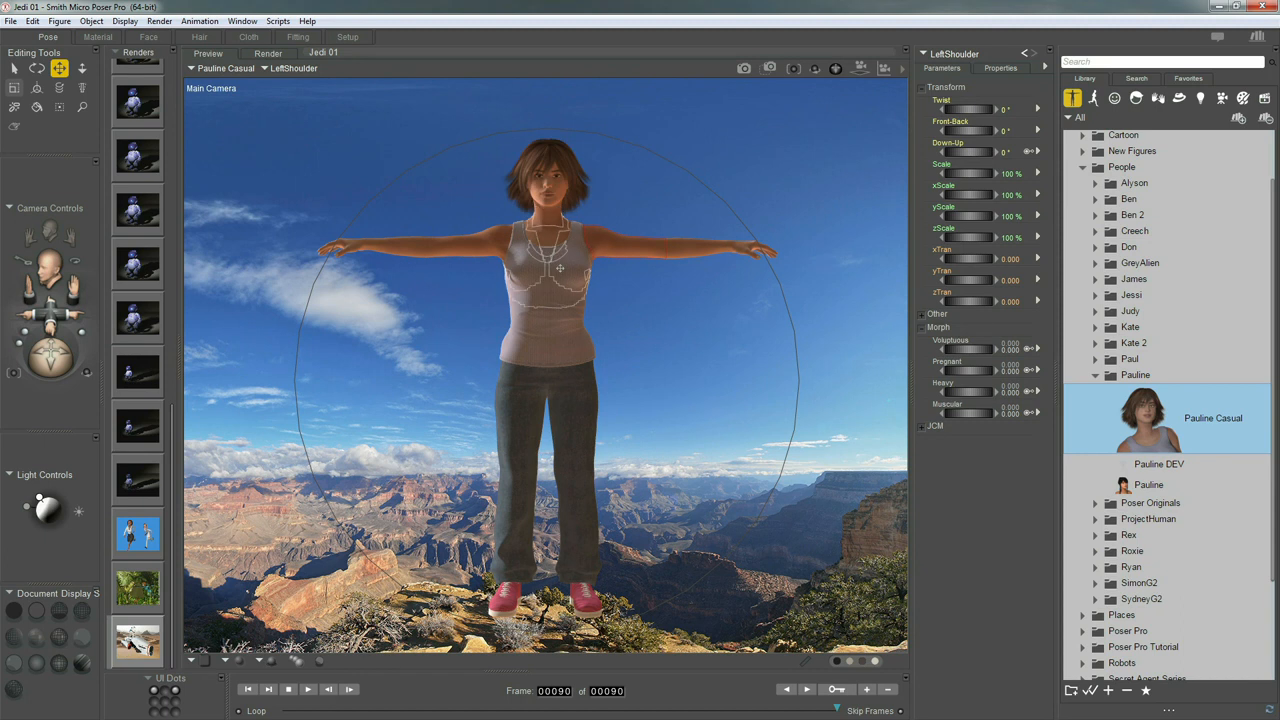
# Select the IBL light and bring up its material nodes for editing
pyautogui.click(963, 57)
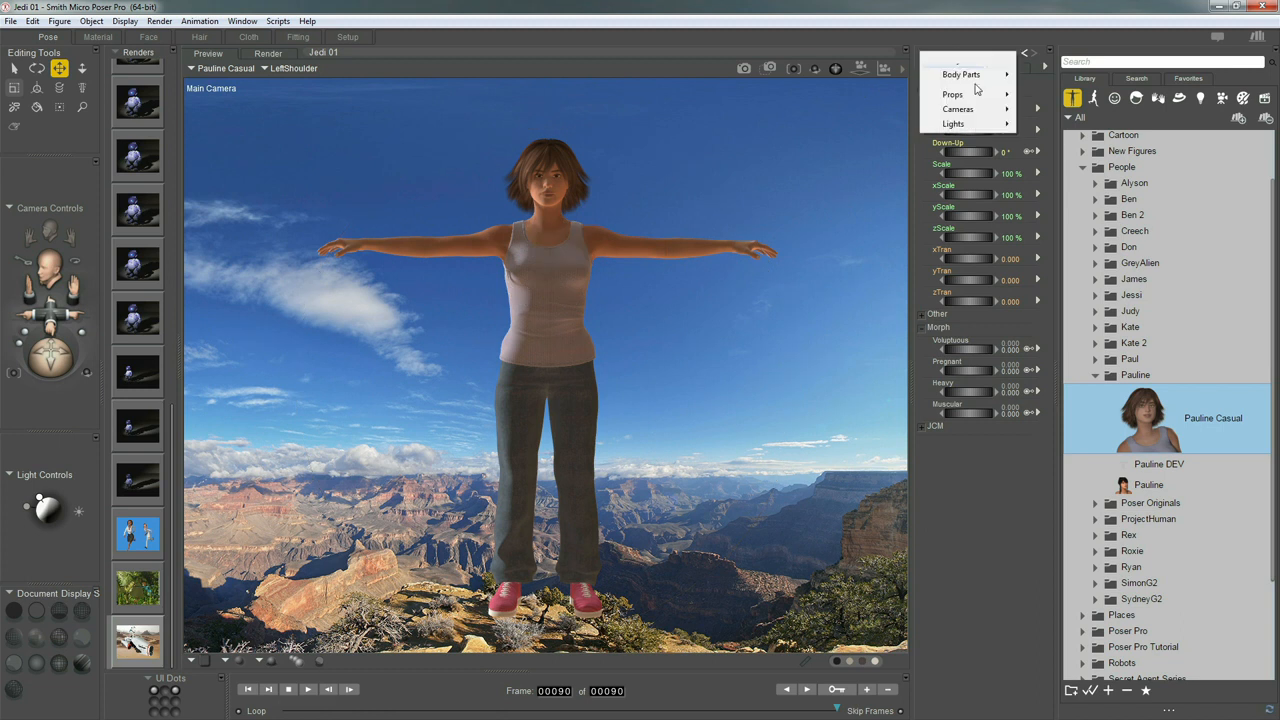
pyautogui.moveTo(995, 124)
pyautogui.click(1040, 137)
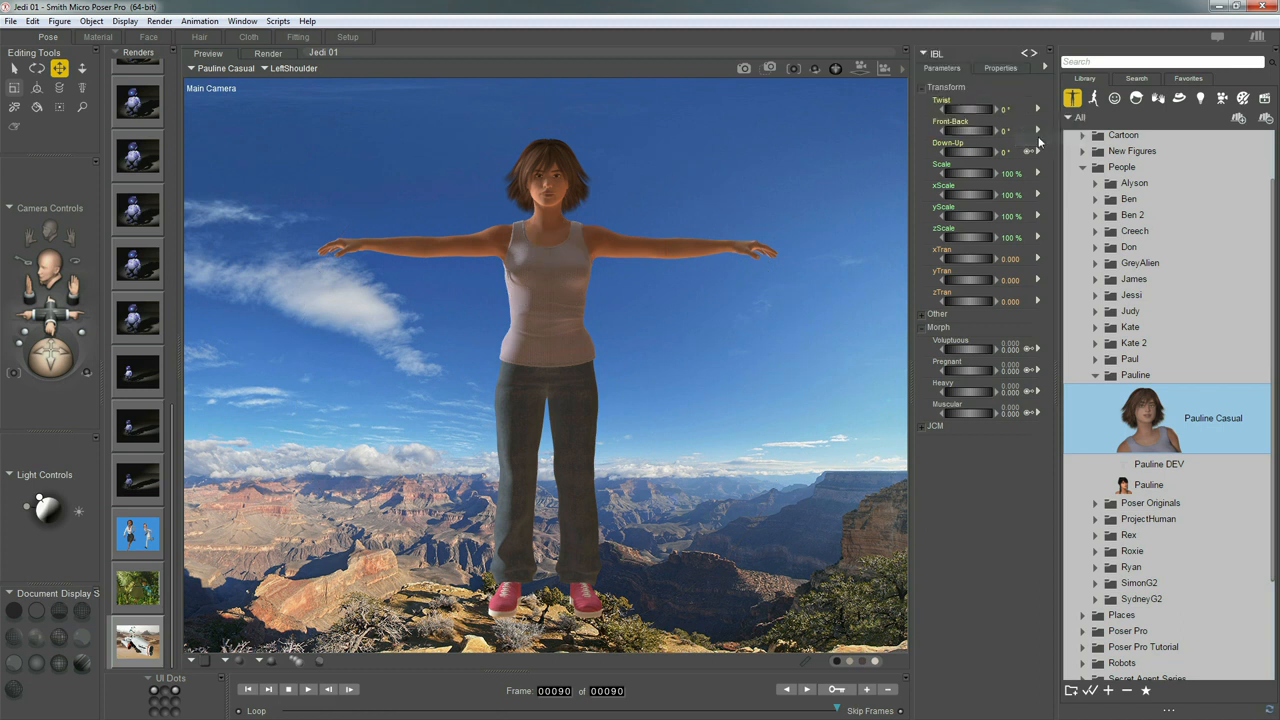
pyautogui.click(98, 37)
pyautogui.moveTo(776, 189); pyautogui.dragTo(794, 199)
# Load GCanyon_C_YumaPoint_3k.hdr from GrandCanyon_C_YumaPoint as the IBL image map
pyautogui.click(828, 226)
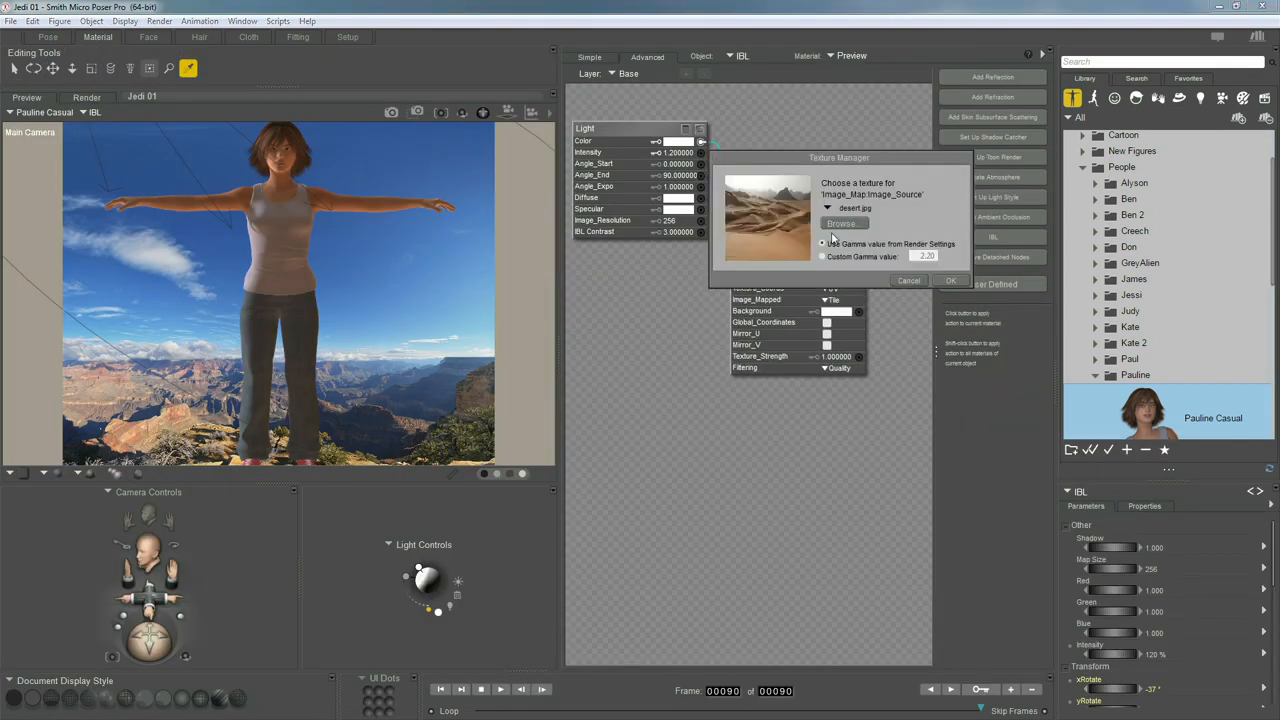
pyautogui.click(840, 224)
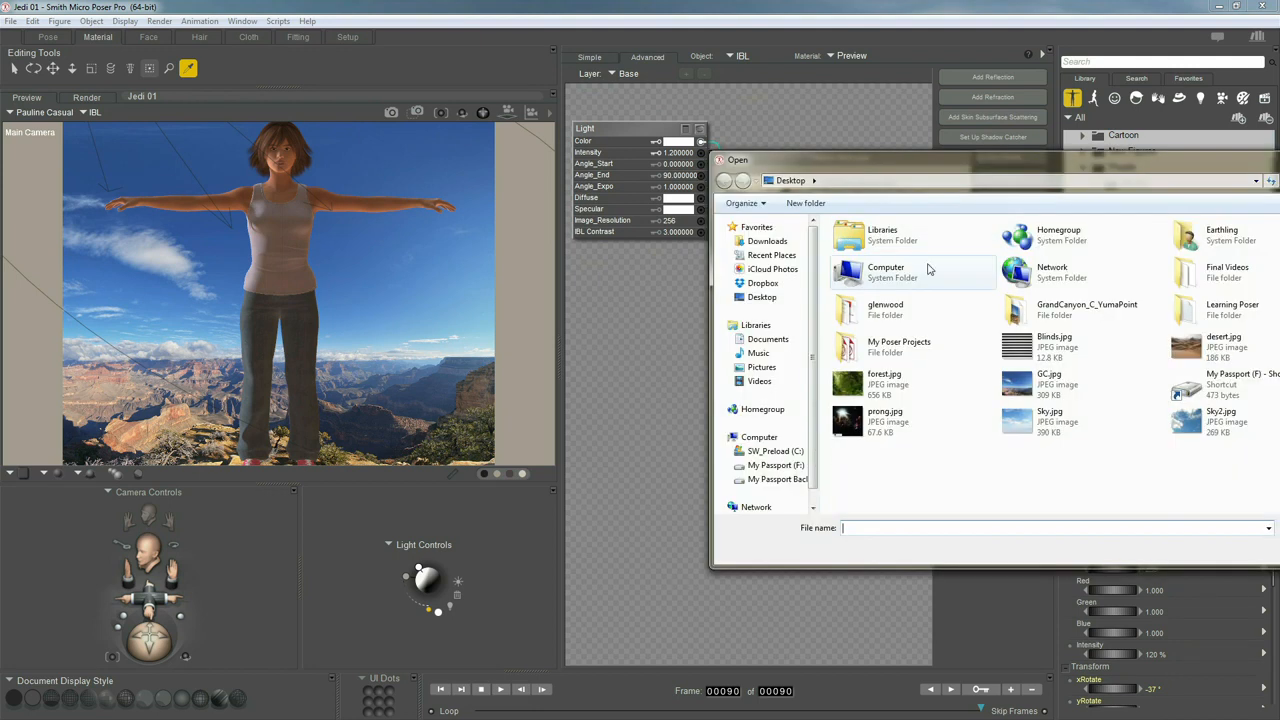
pyautogui.moveTo(1049, 163); pyautogui.dragTo(774, 184)
pyautogui.doubleClick(786, 332)
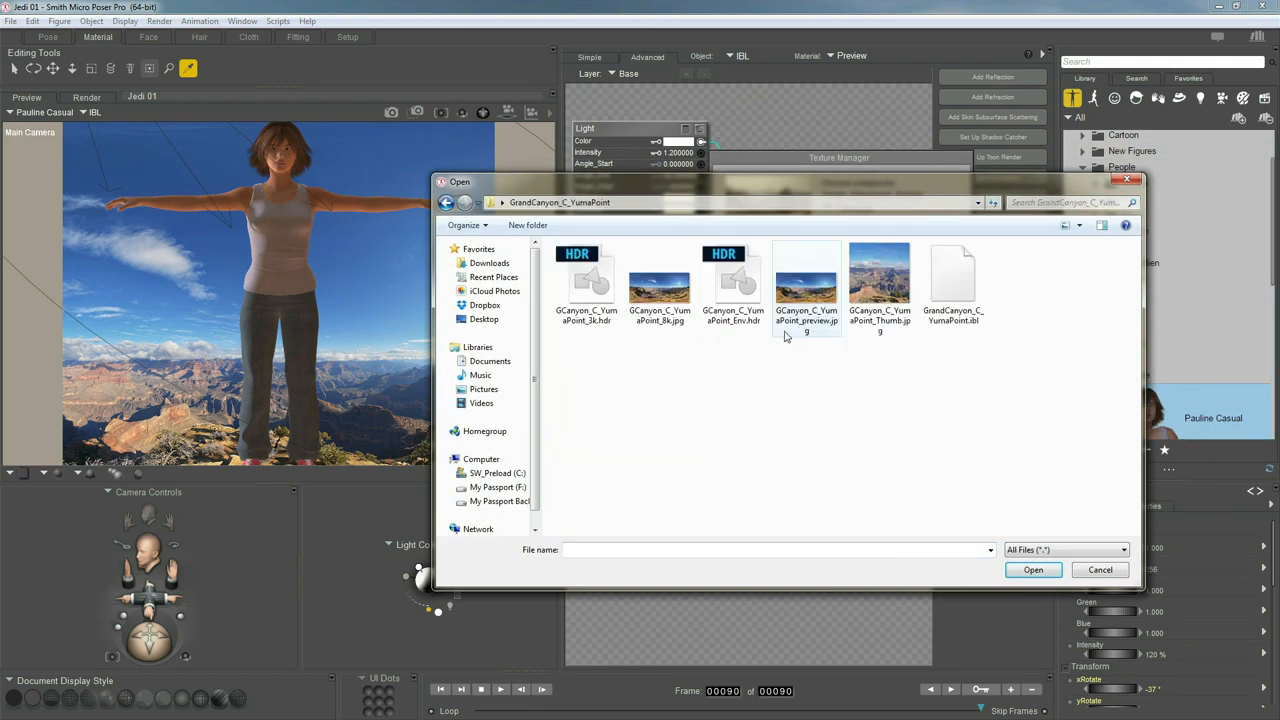
pyautogui.click(585, 325)
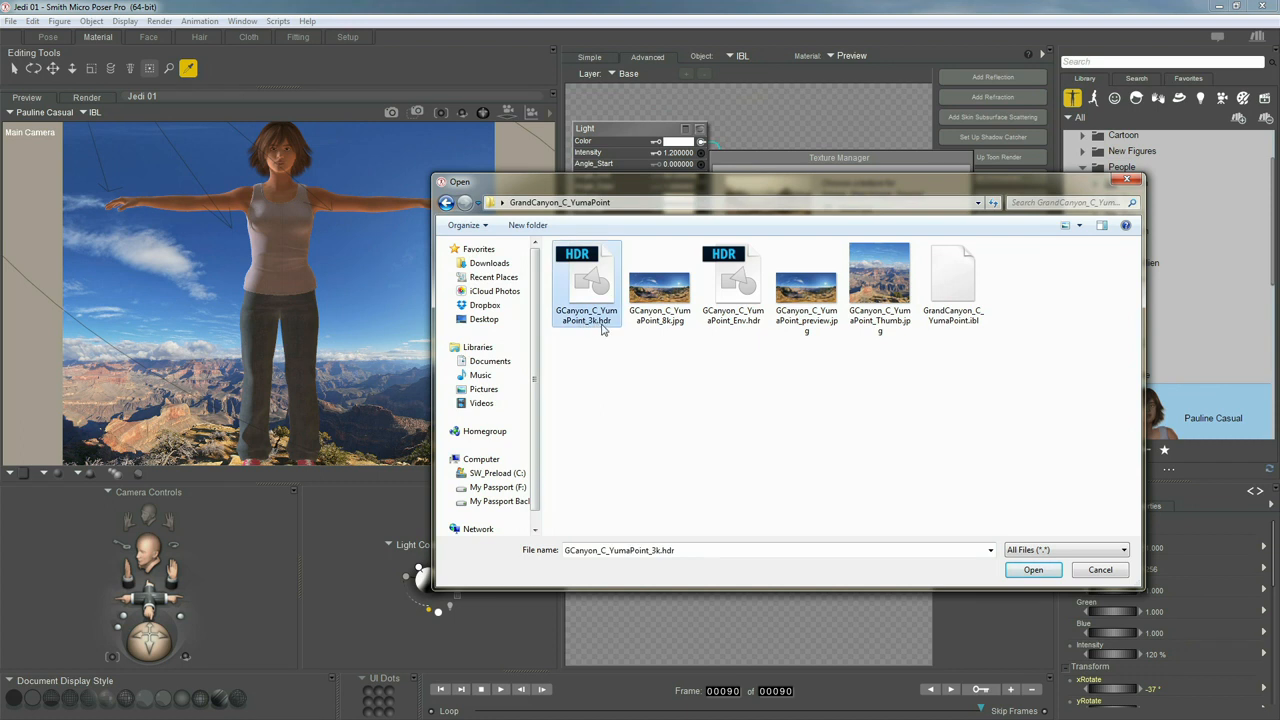
pyautogui.doubleClick(588, 293)
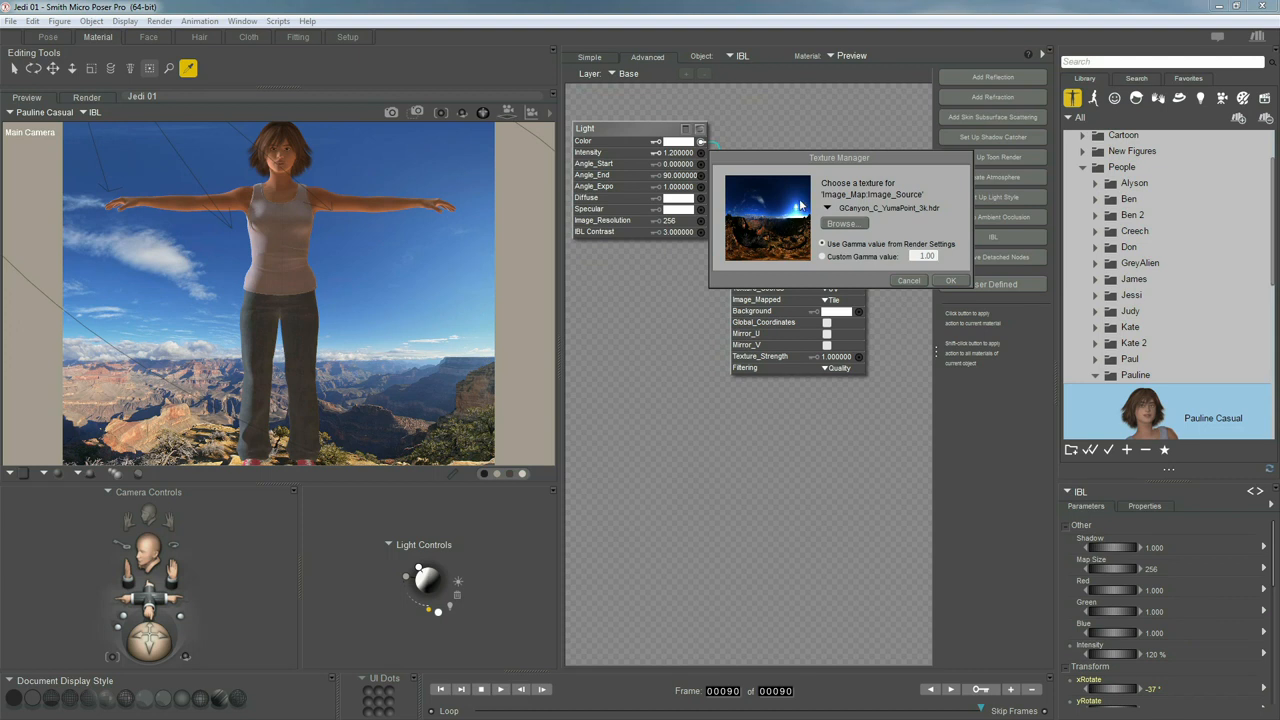
pyautogui.moveTo(785, 161); pyautogui.dragTo(750, 210)
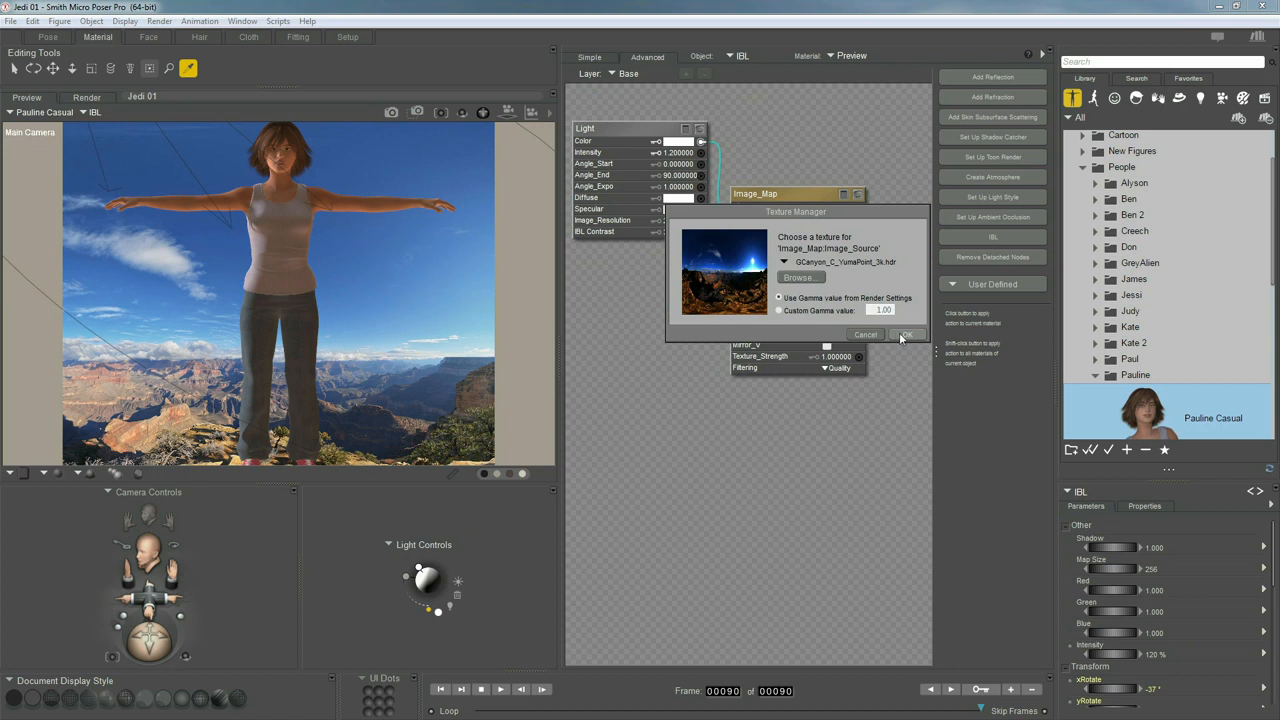
pyautogui.click(899, 335)
pyautogui.click(47, 37)
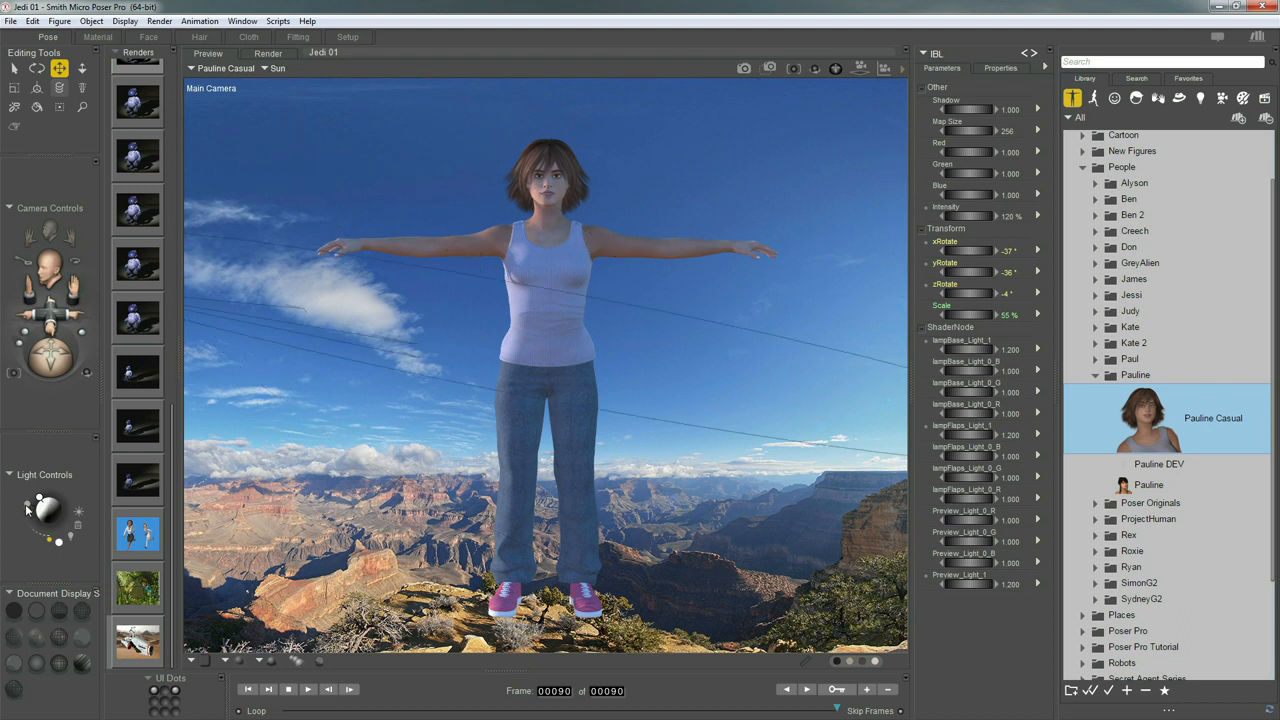
# Re-aim the Sun to about xRotate -12°, yRotate -283°, zRotate -13°
pyautogui.click(28, 509)
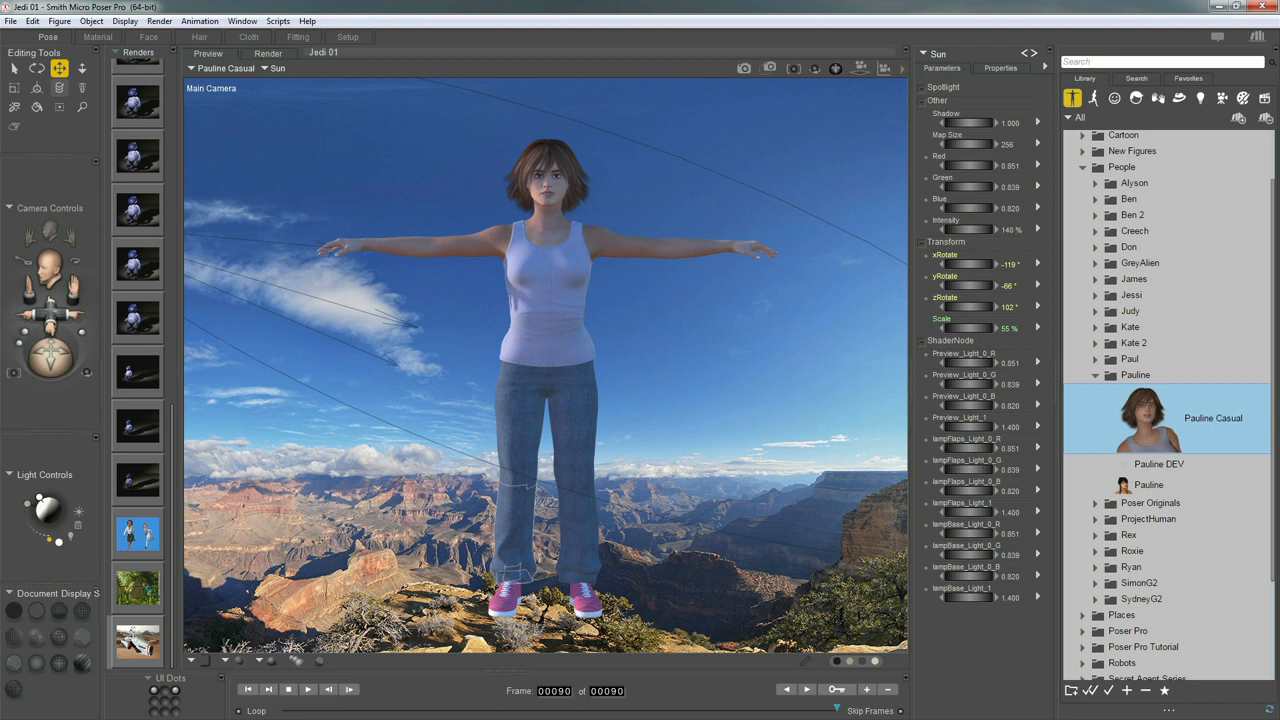
pyautogui.moveTo(28, 508); pyautogui.dragTo(77, 514)
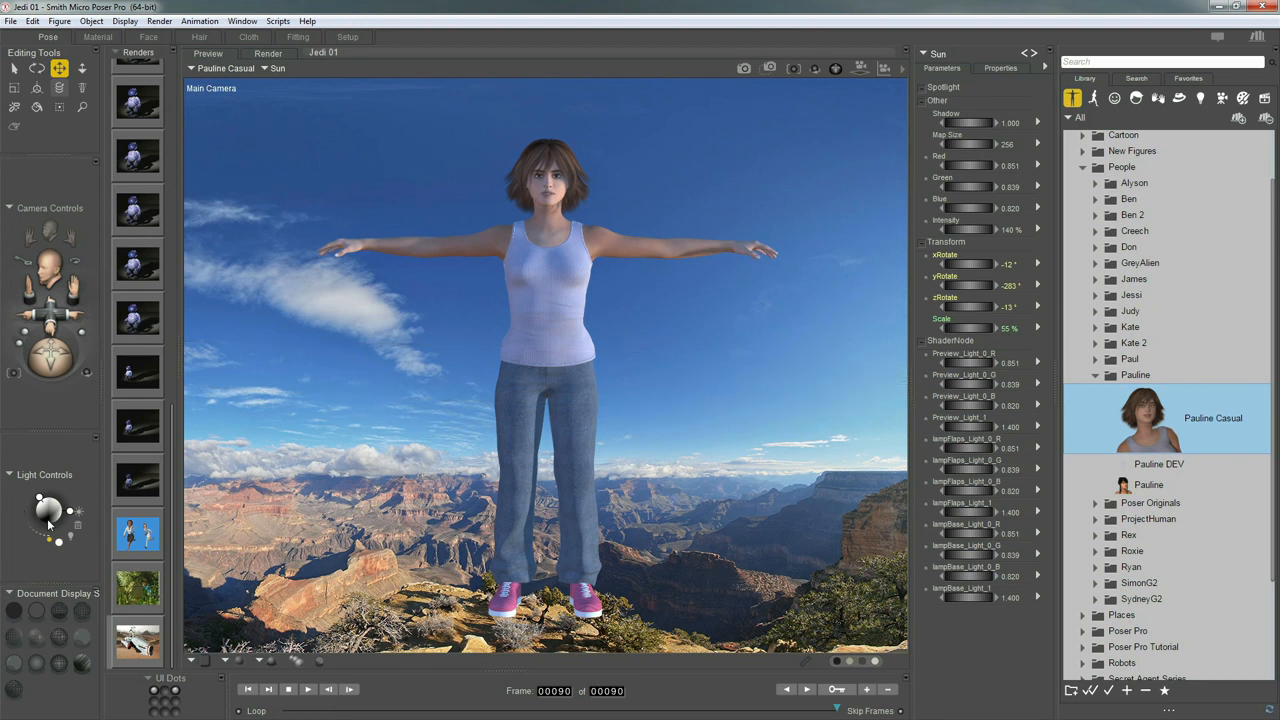
pyautogui.scroll(5, 48, 524)
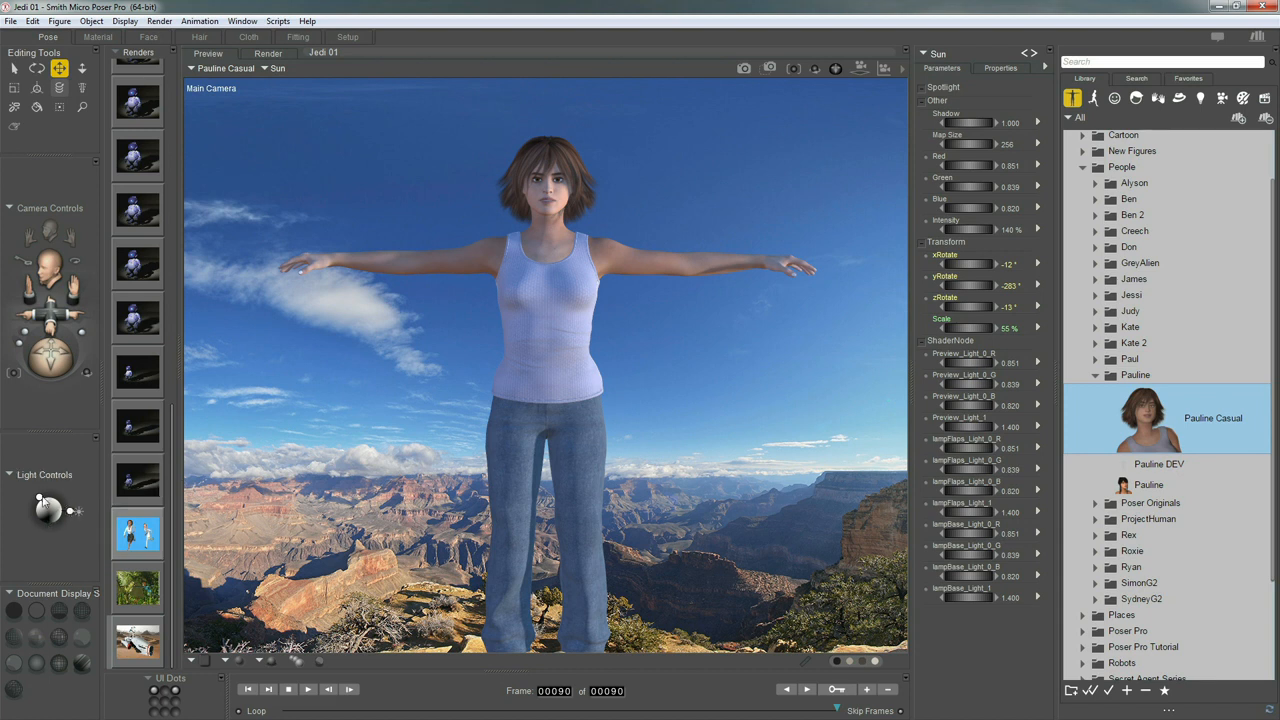
pyautogui.click(40, 499)
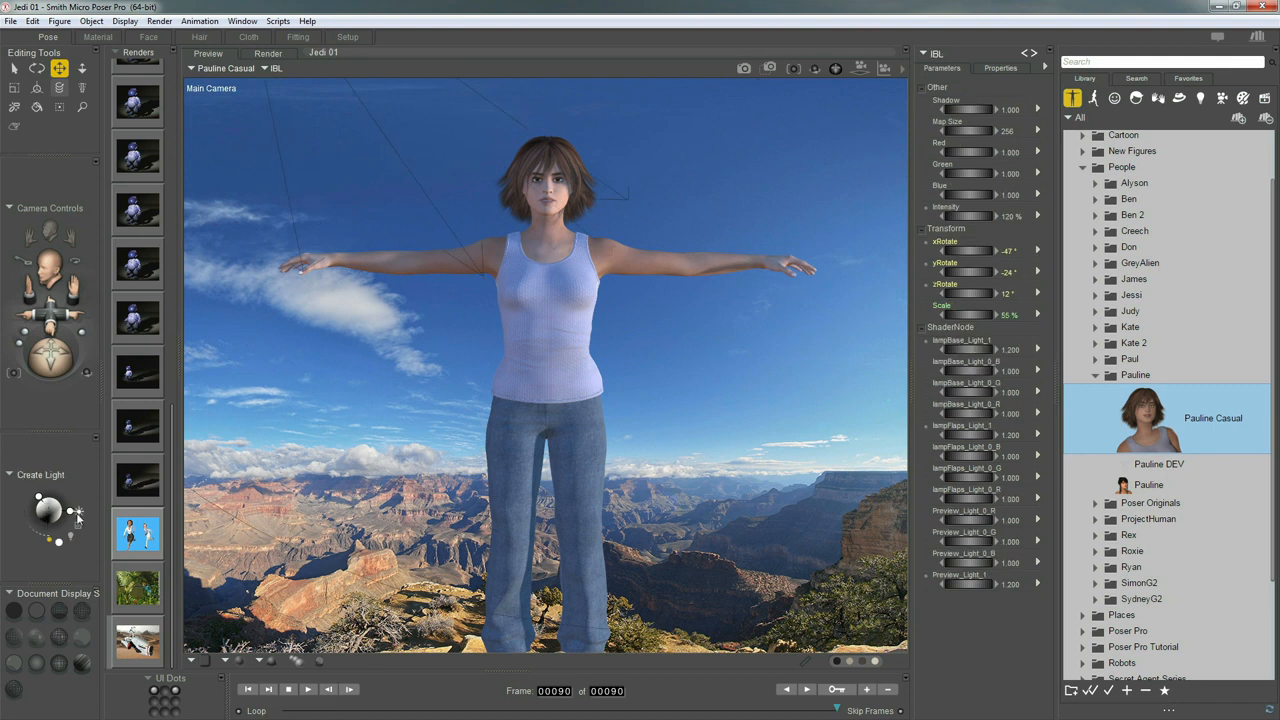
# Set IBL intensity to 100% and Sun intensity to 200%
pyautogui.click(1010, 217)
pyautogui.write('1')
pyautogui.write('00')
pyautogui.press('Return')
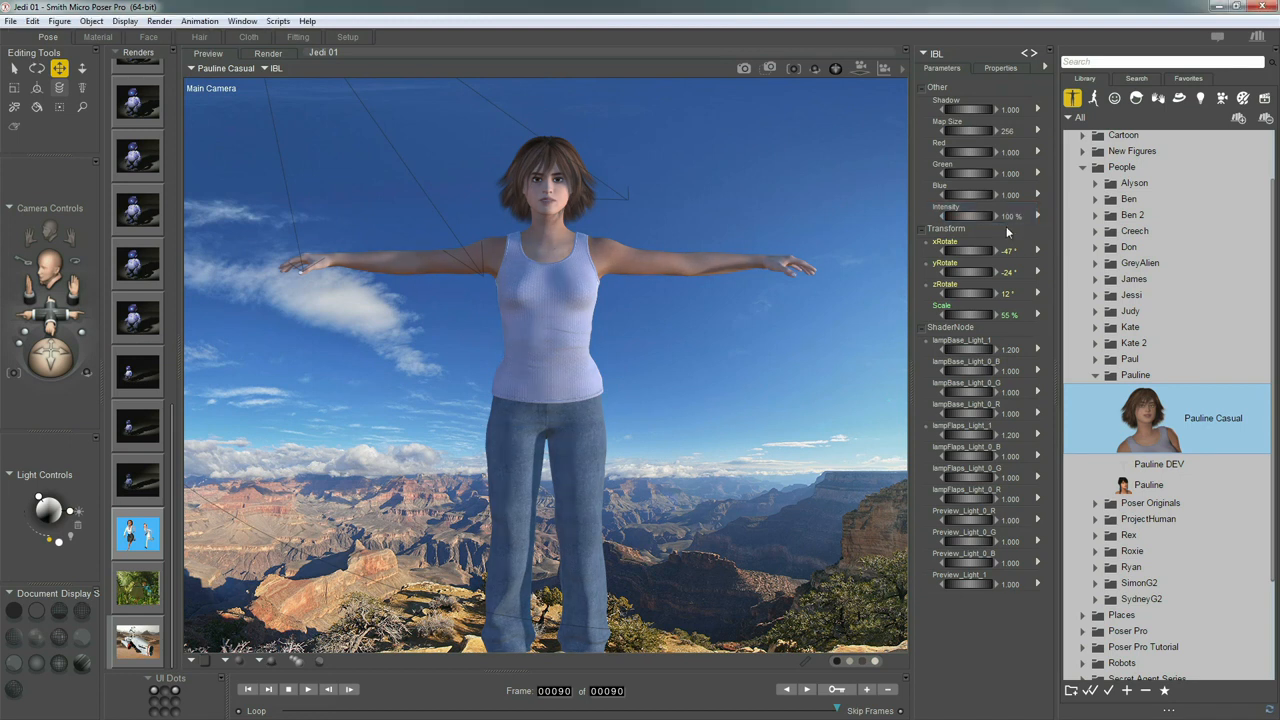
pyautogui.click(70, 513)
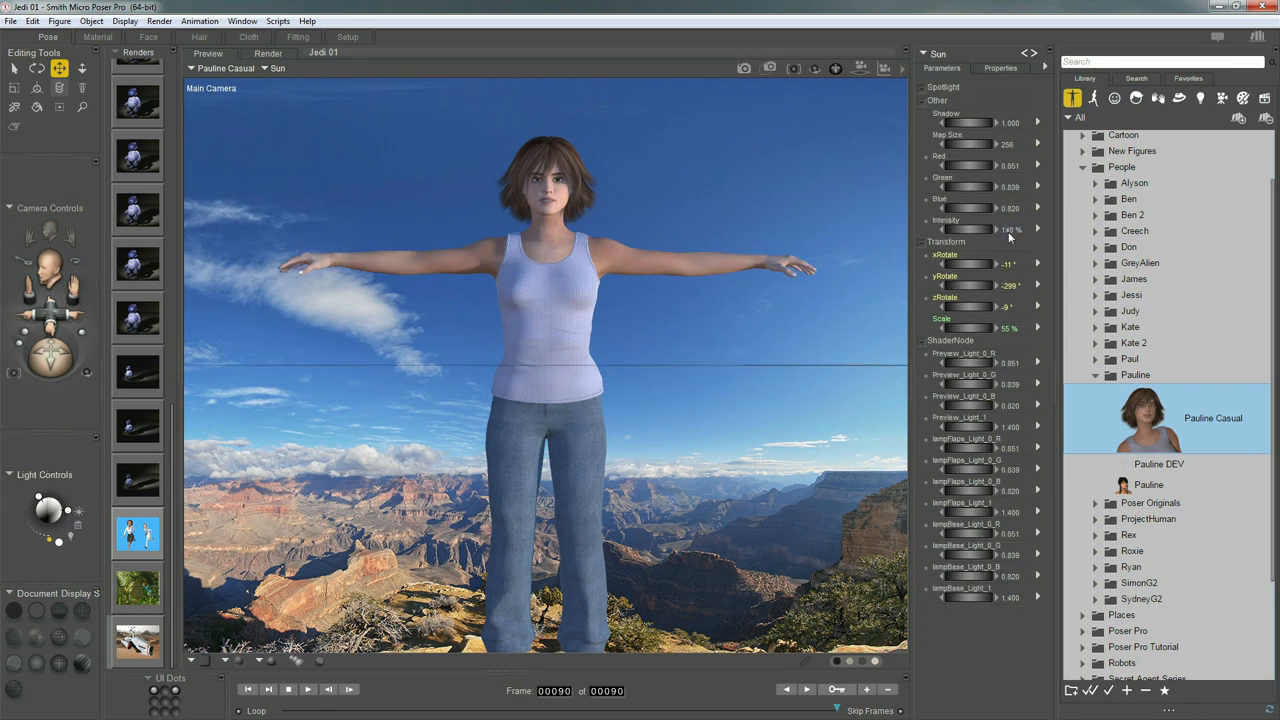
pyautogui.click(1012, 229)
pyautogui.write('200')
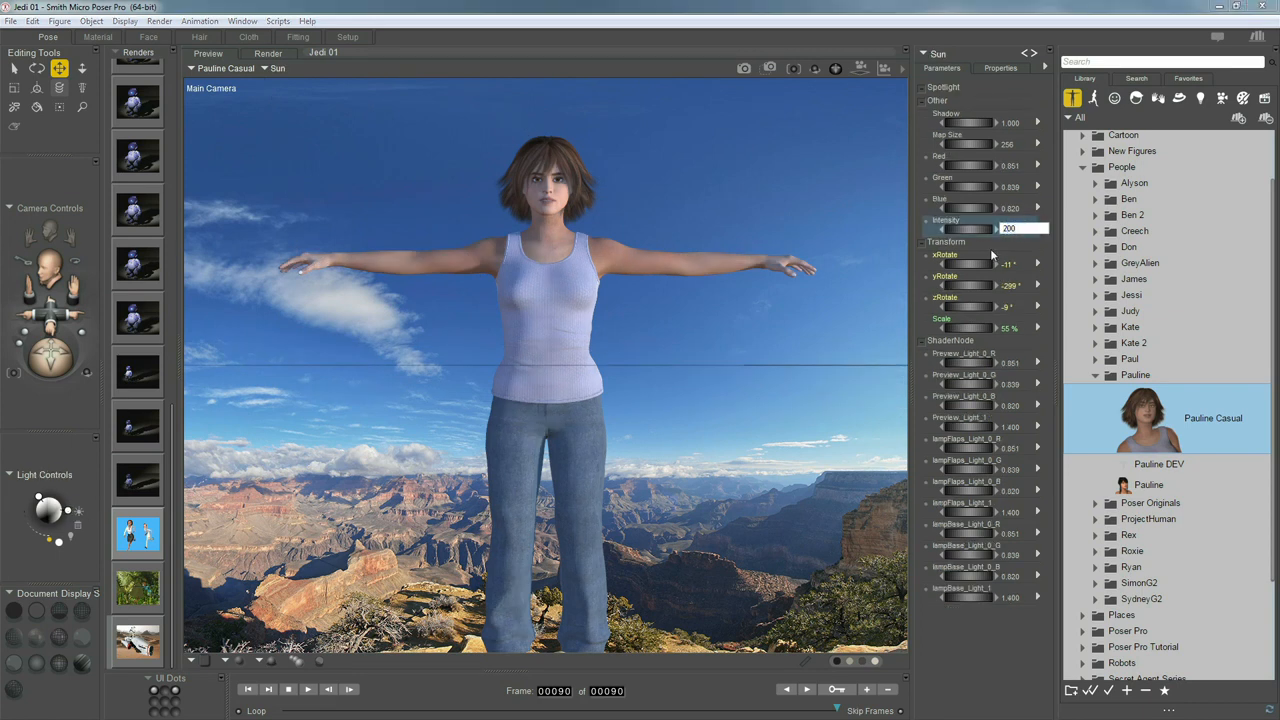
pyautogui.press('Return')
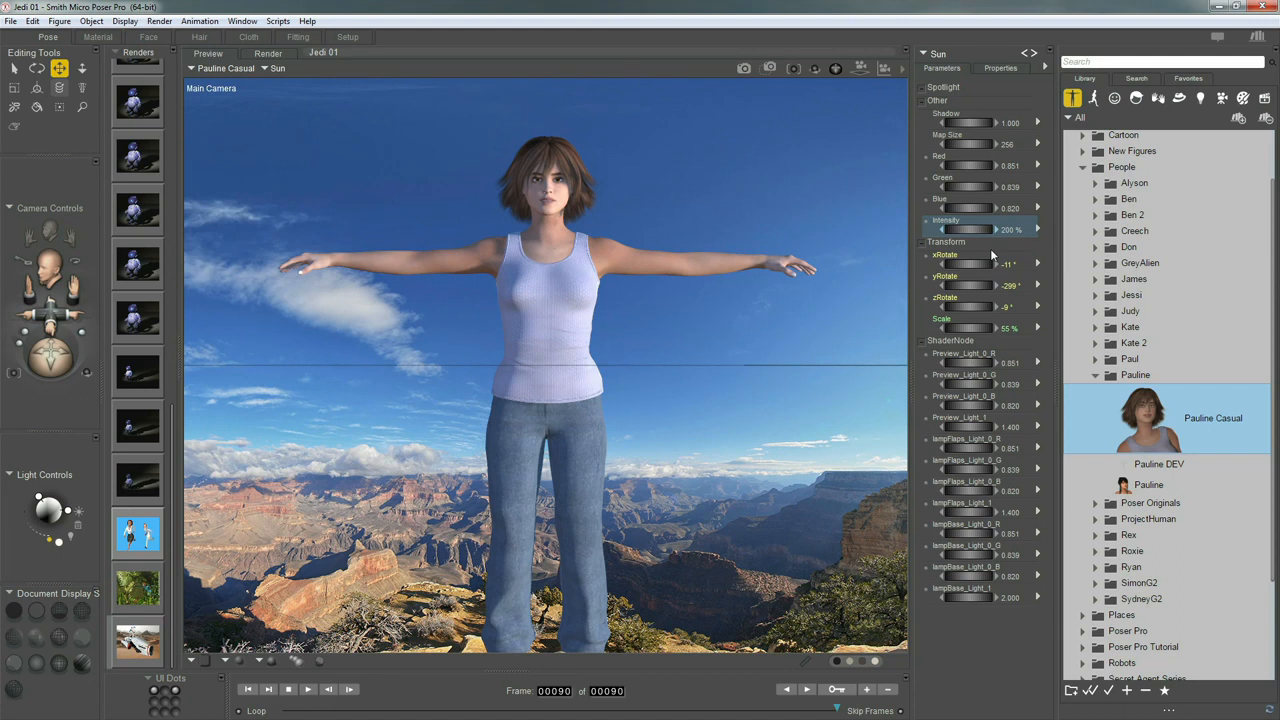
# Give the Sun depth map shadows with blur radius 1.0 and map size 1000
pyautogui.click(999, 68)
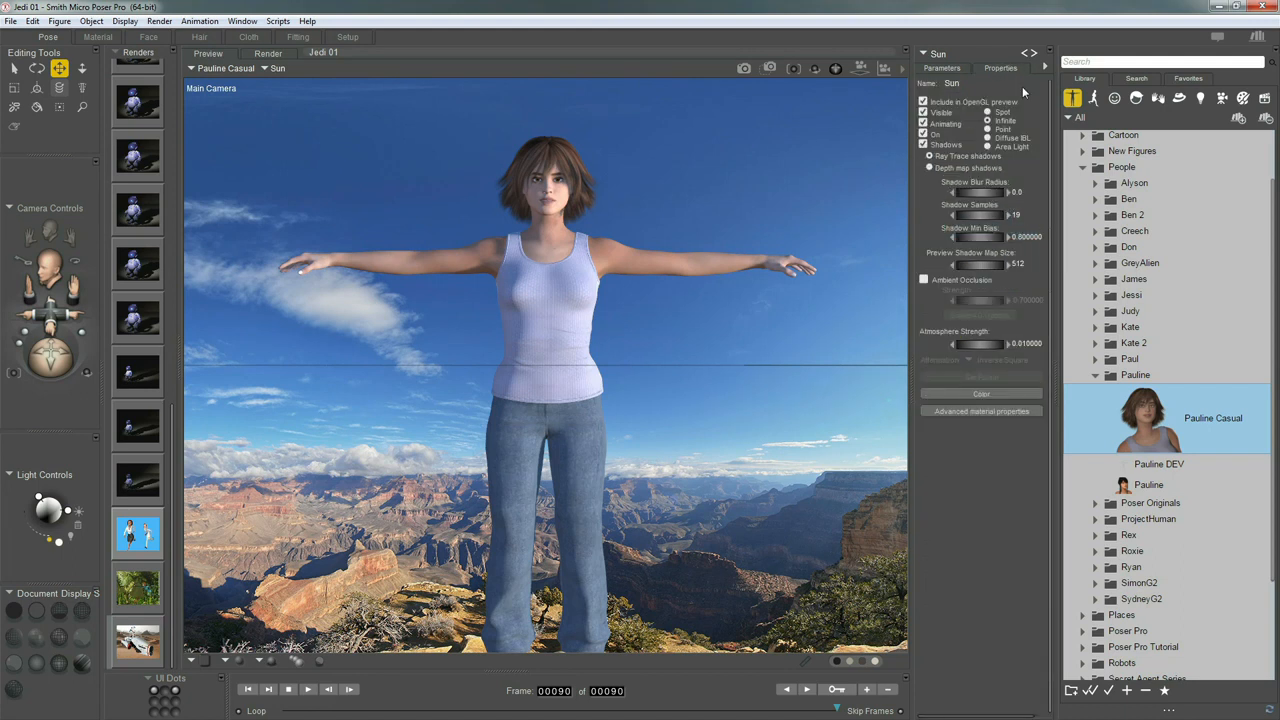
pyautogui.click(930, 168)
pyautogui.click(1016, 194)
pyautogui.write('1.0')
pyautogui.click(944, 68)
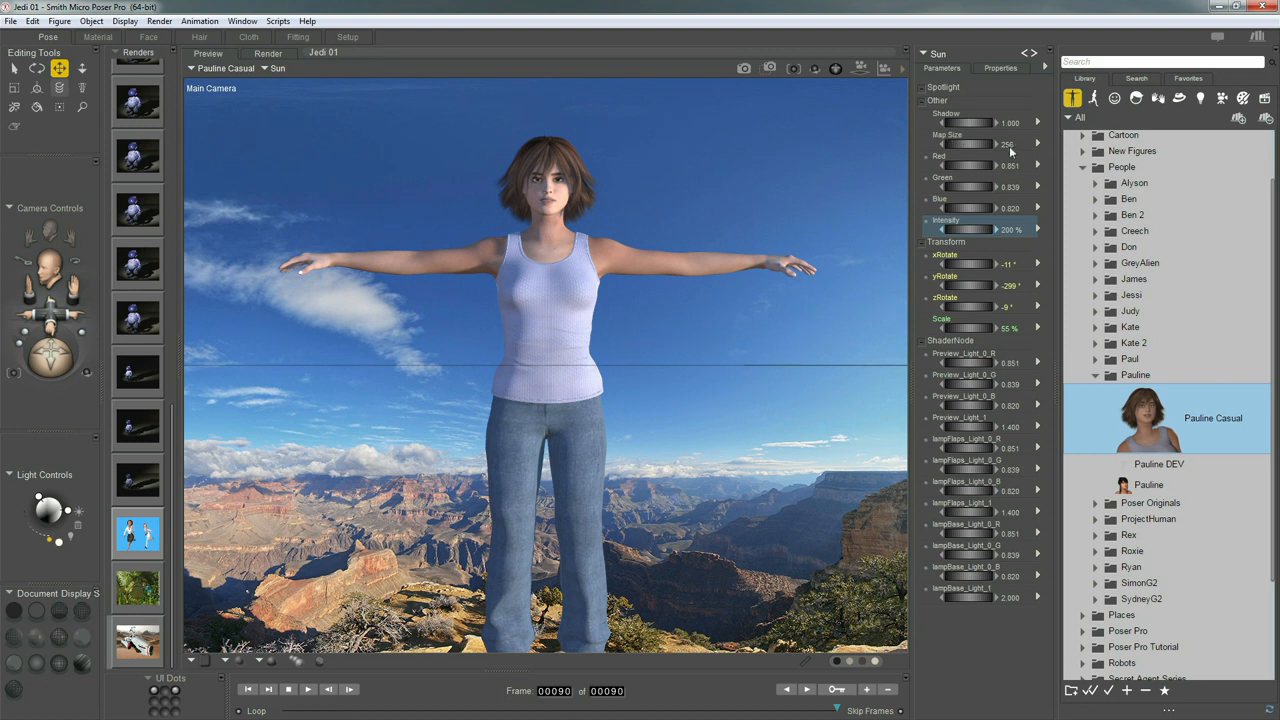
pyautogui.click(1008, 145)
pyautogui.click(1008, 145)
pyautogui.write('100')
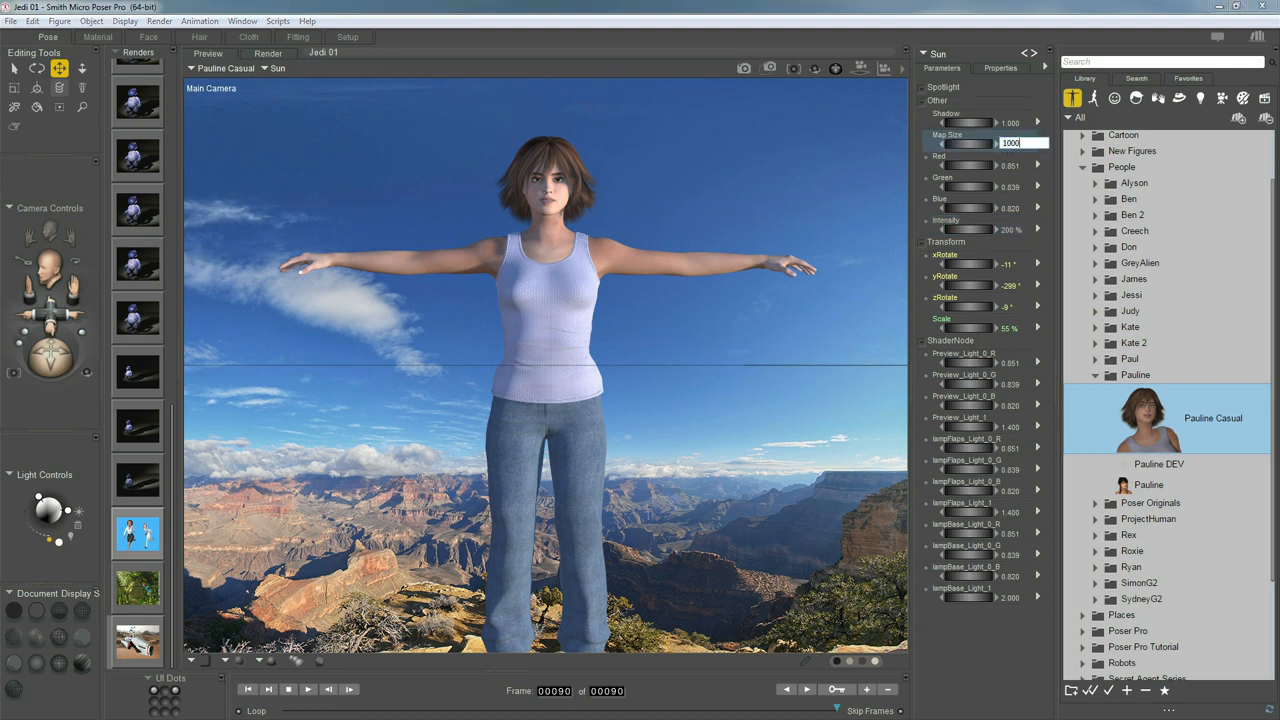
pyautogui.write('0')
pyautogui.press('Return')
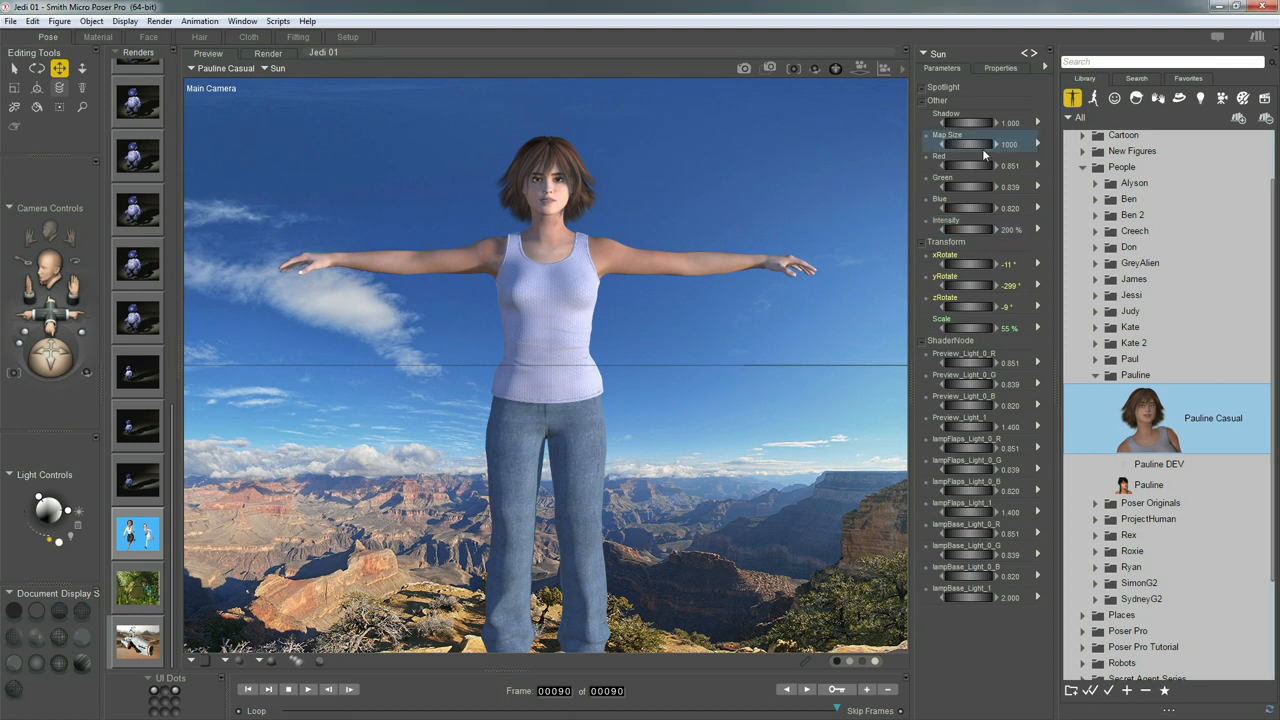
# Apply the Pauline 'Sitting 01' pose from the Poser 11 Content People library to the figure
pyautogui.click(638, 256)
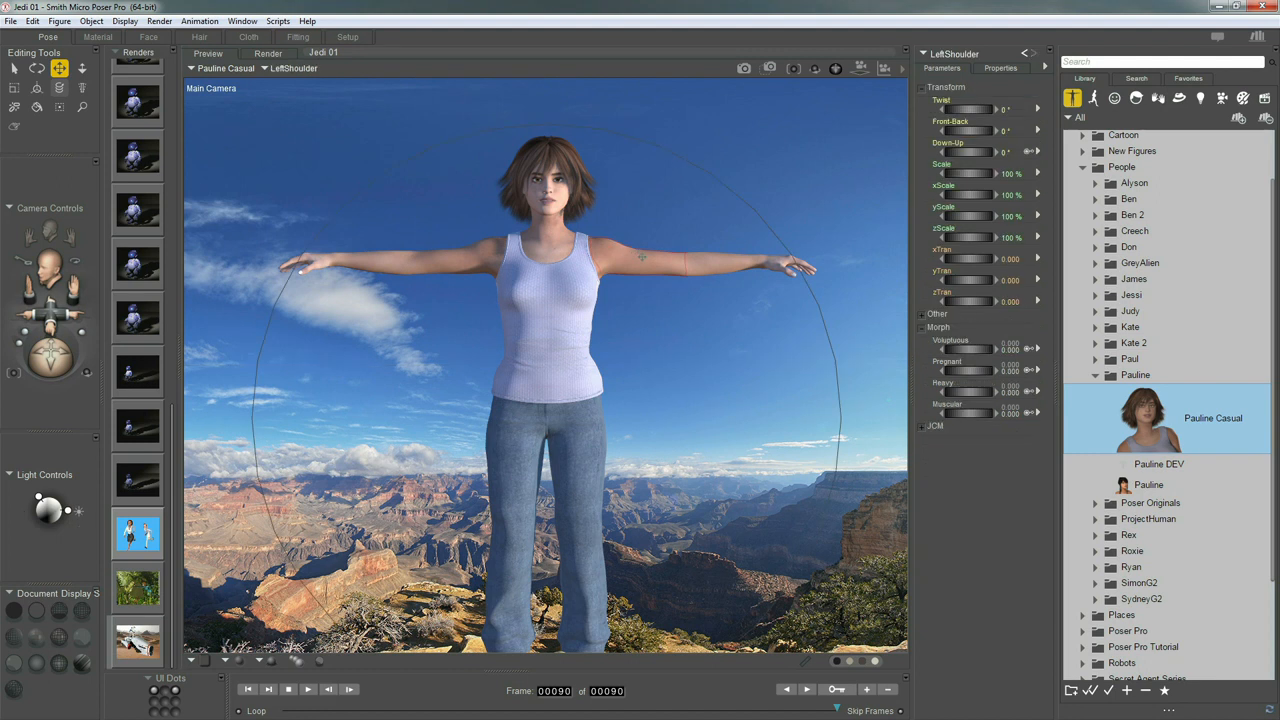
pyautogui.click(1094, 98)
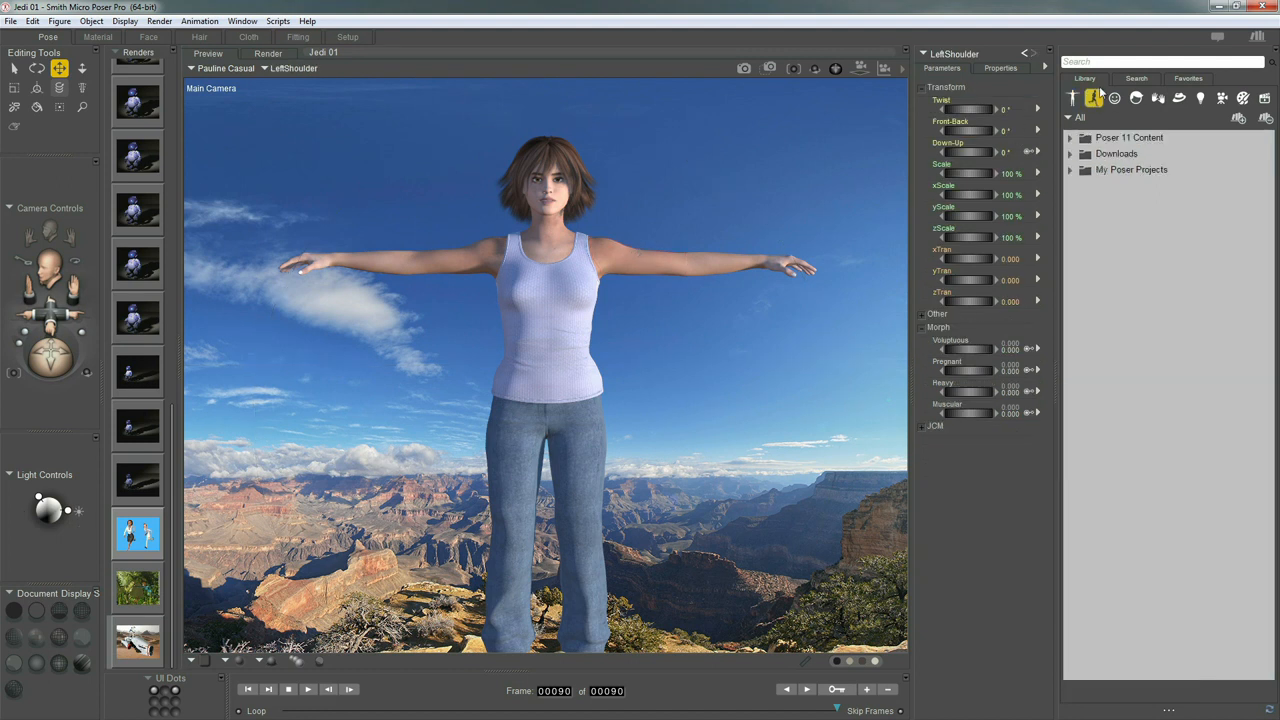
pyautogui.click(1069, 138)
pyautogui.click(1081, 202)
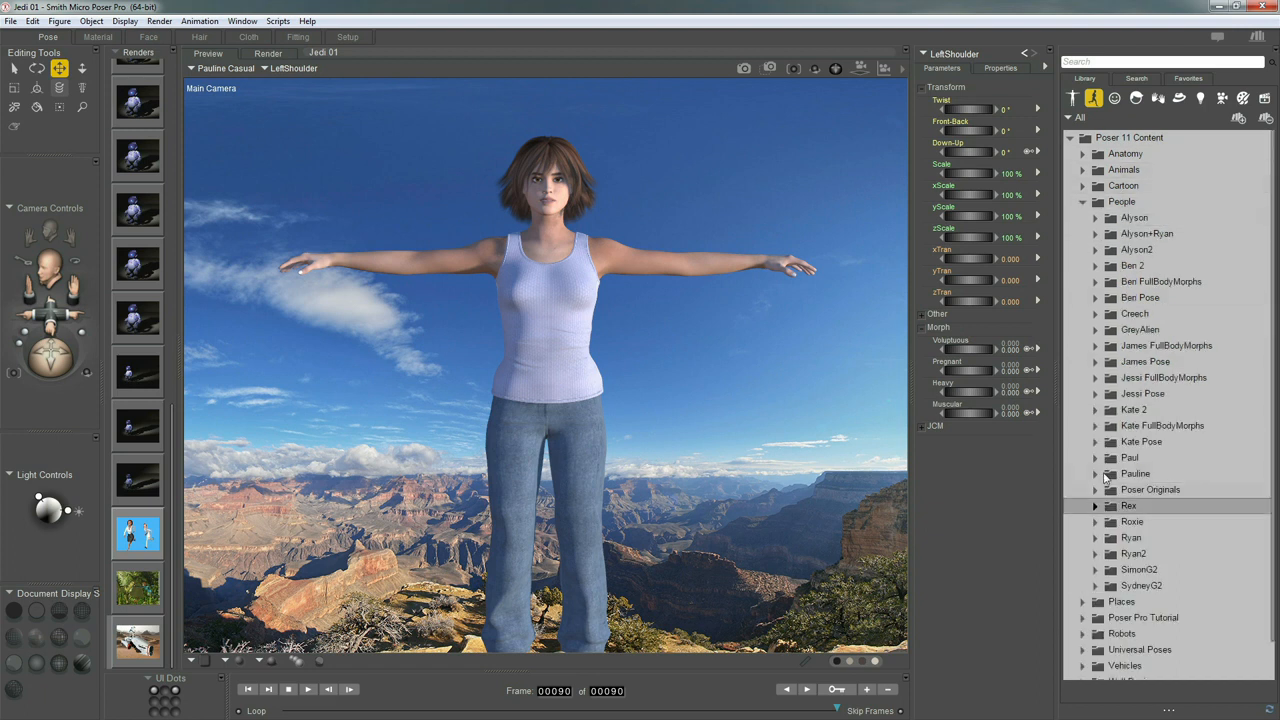
pyautogui.click(1096, 474)
pyautogui.click(1108, 506)
pyautogui.click(1157, 541)
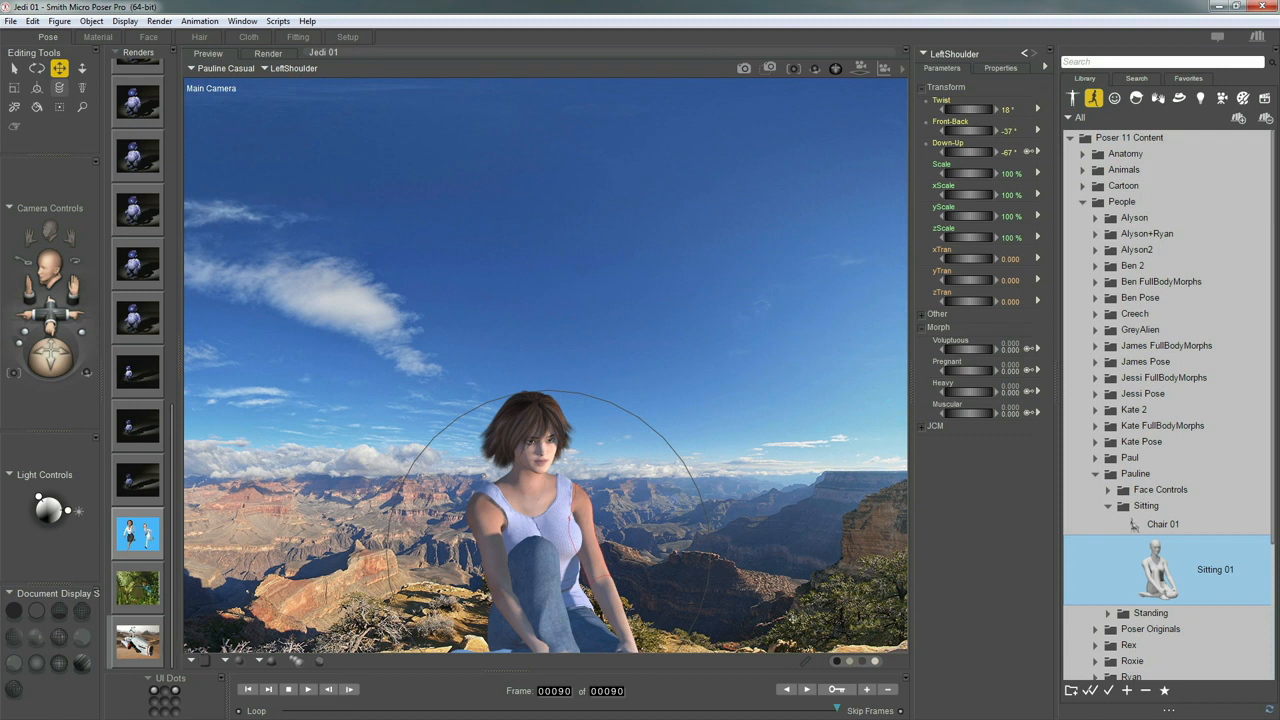
# Dolly the main camera in closer to frame the seated Pauline
pyautogui.moveTo(791, 563); pyautogui.dragTo(791, 563, button='middle')
pyautogui.scroll(10, 791, 563)
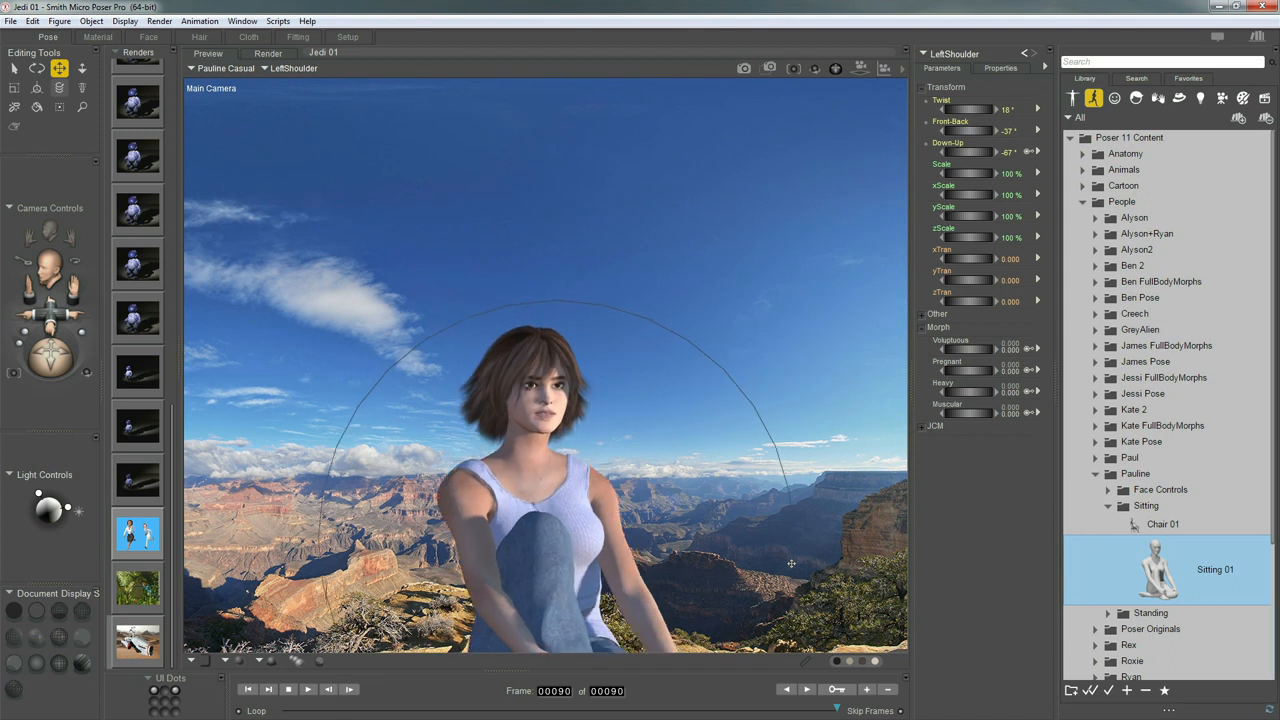
pyautogui.scroll(3, 791, 563)
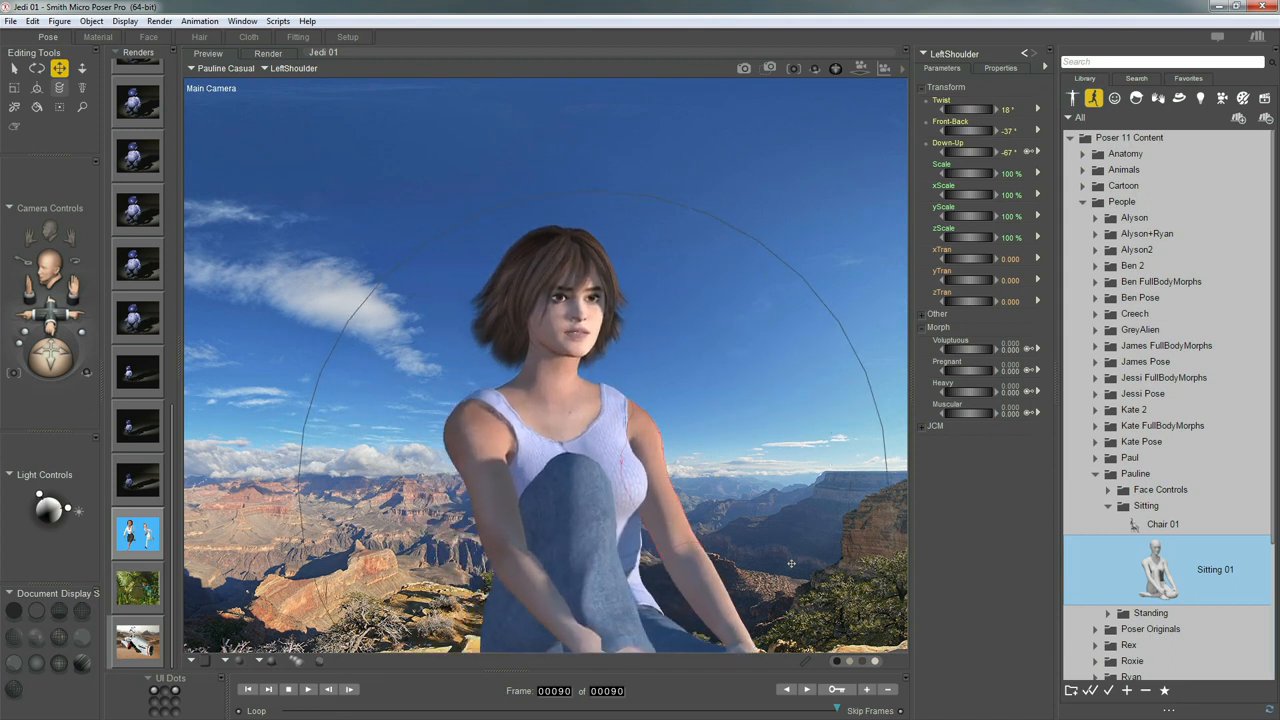
pyautogui.click(1128, 644)
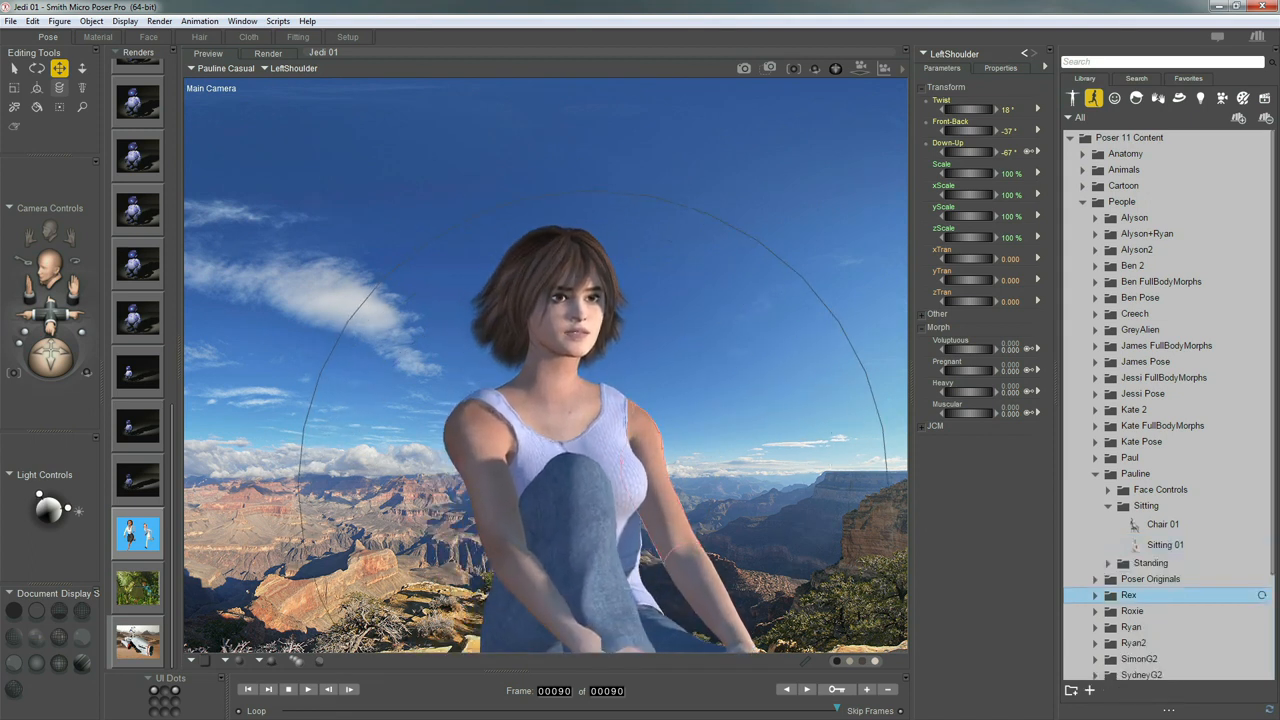
# Rotate Pauline's right arm inward toward her knee and adjust her hips
pyautogui.scroll(5, 695, 552)
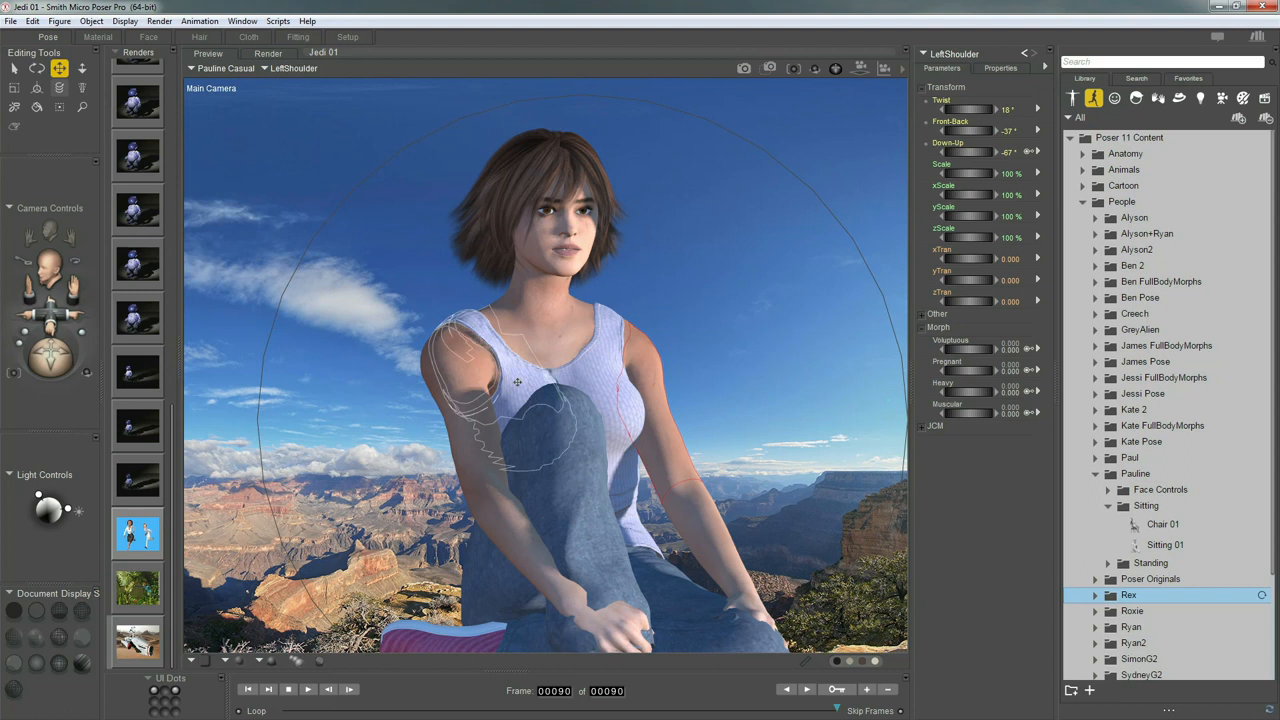
pyautogui.press('Down')
pyautogui.click(476, 390)
pyautogui.press('r')
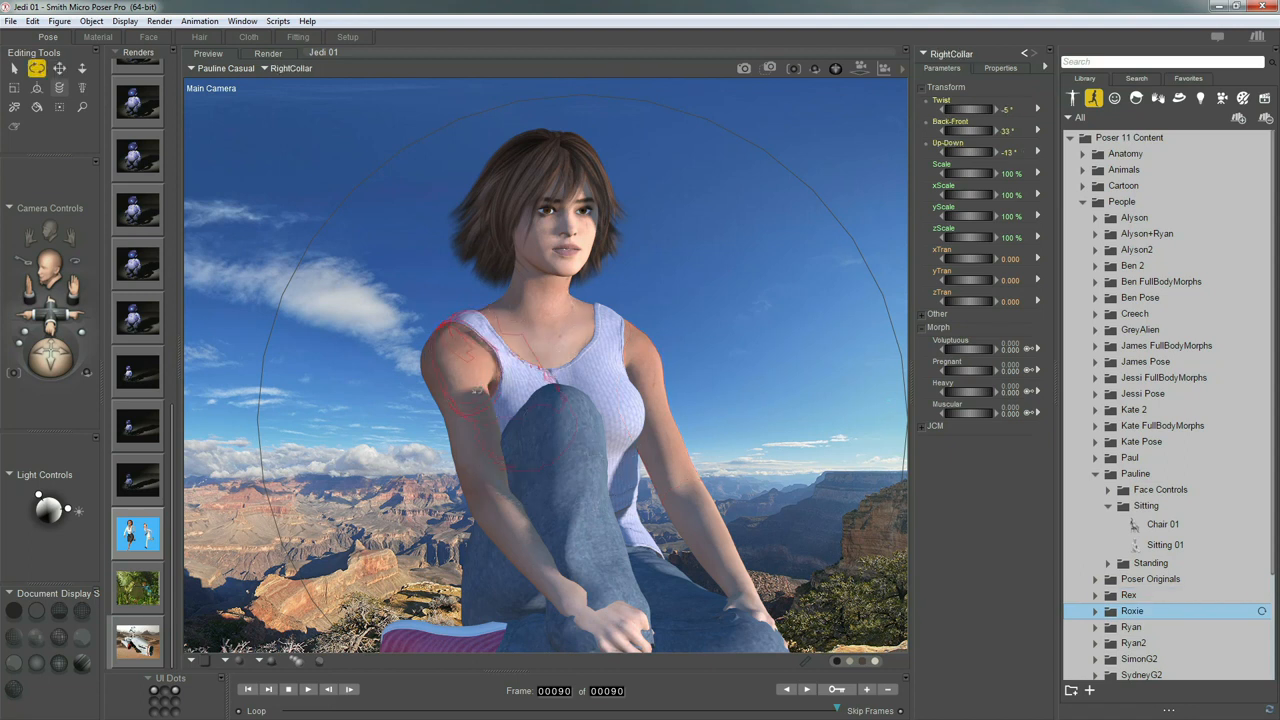
pyautogui.moveTo(515, 379); pyautogui.dragTo(504, 381)
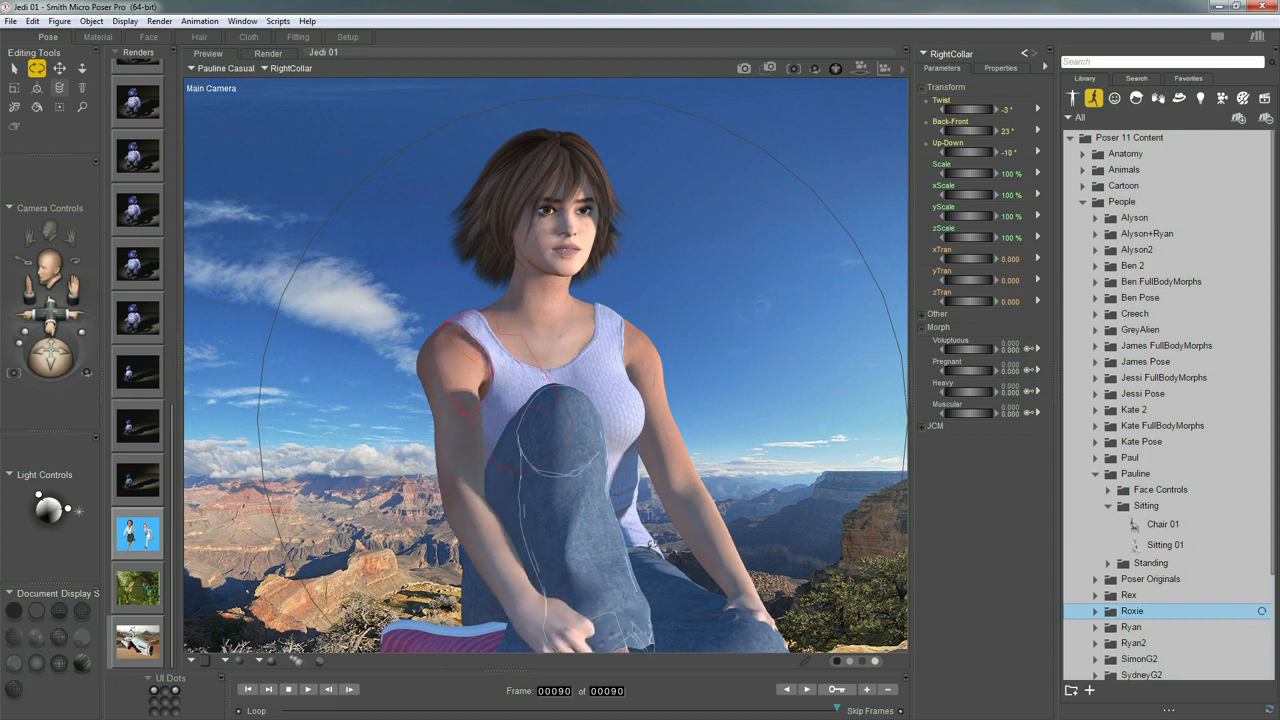
pyautogui.moveTo(612, 600); pyautogui.dragTo(612, 610)
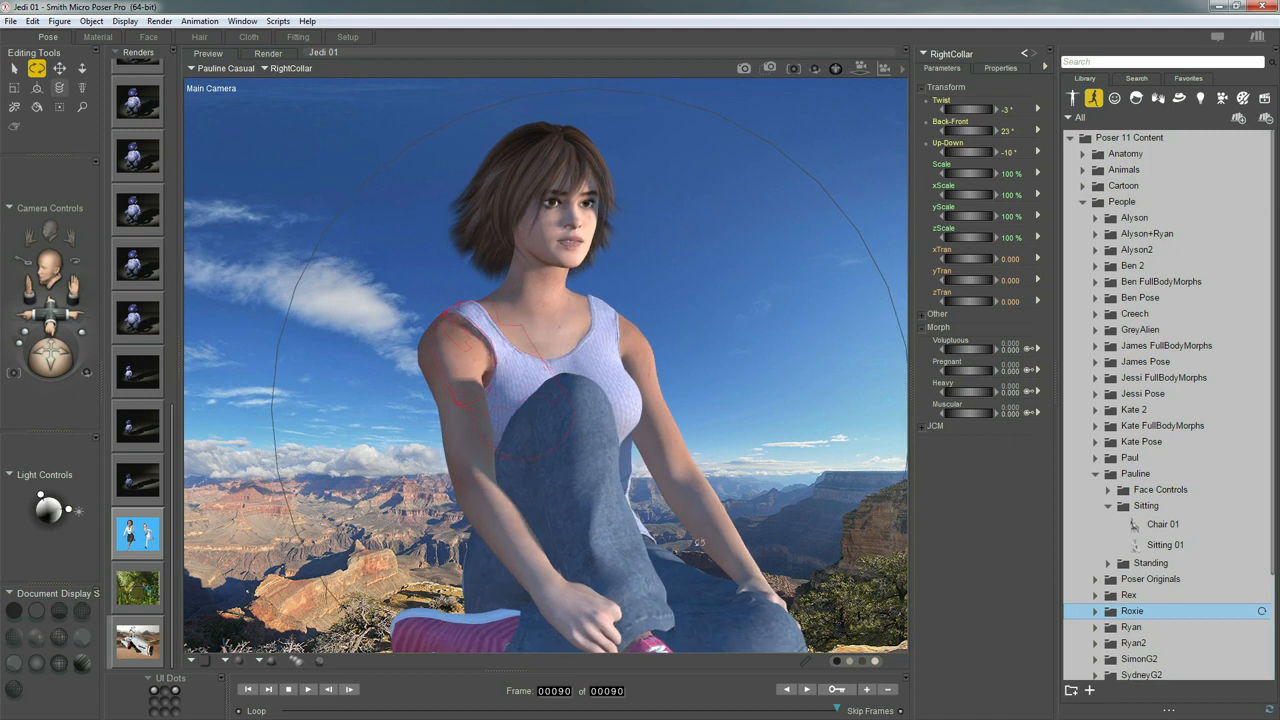
# Pan and orbit the camera closer so Pauline sits lower and further left in frame
pyautogui.moveTo(600, 602); pyautogui.dragTo(562, 585, button='middle')
pyautogui.scroll(4, 702, 525)
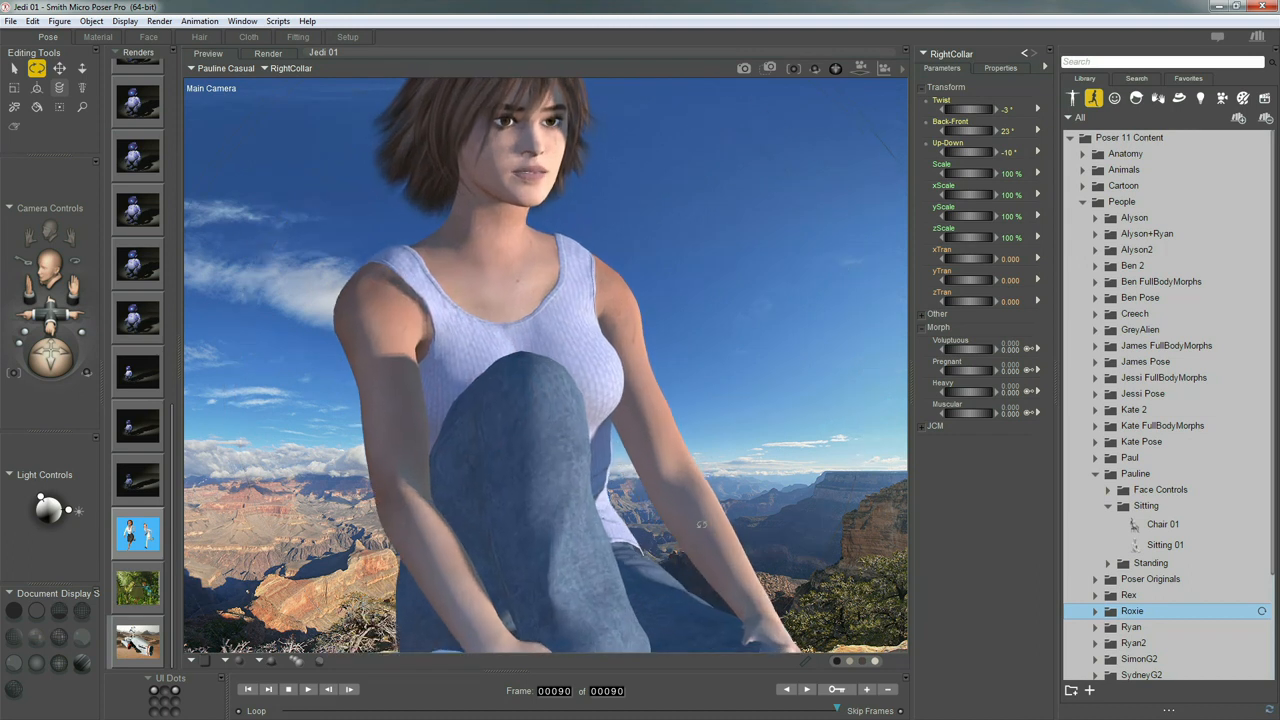
pyautogui.scroll(-4, 702, 525)
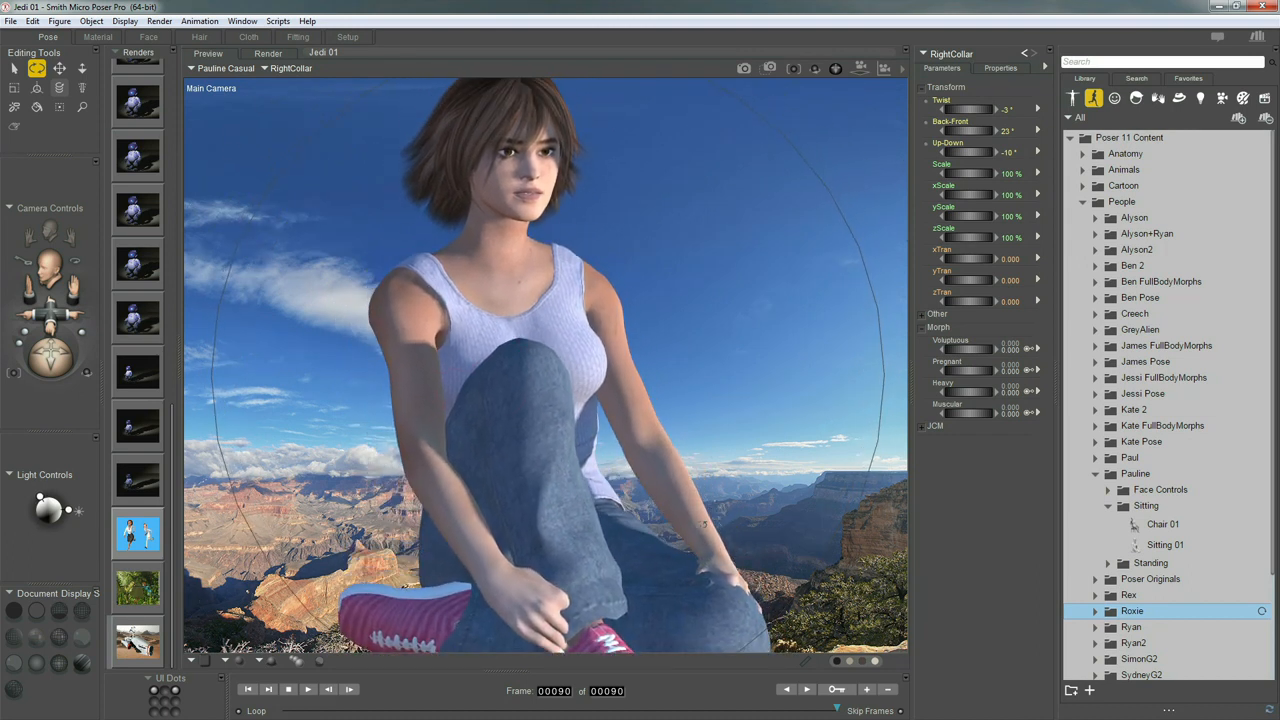
pyautogui.scroll(3, 702, 525)
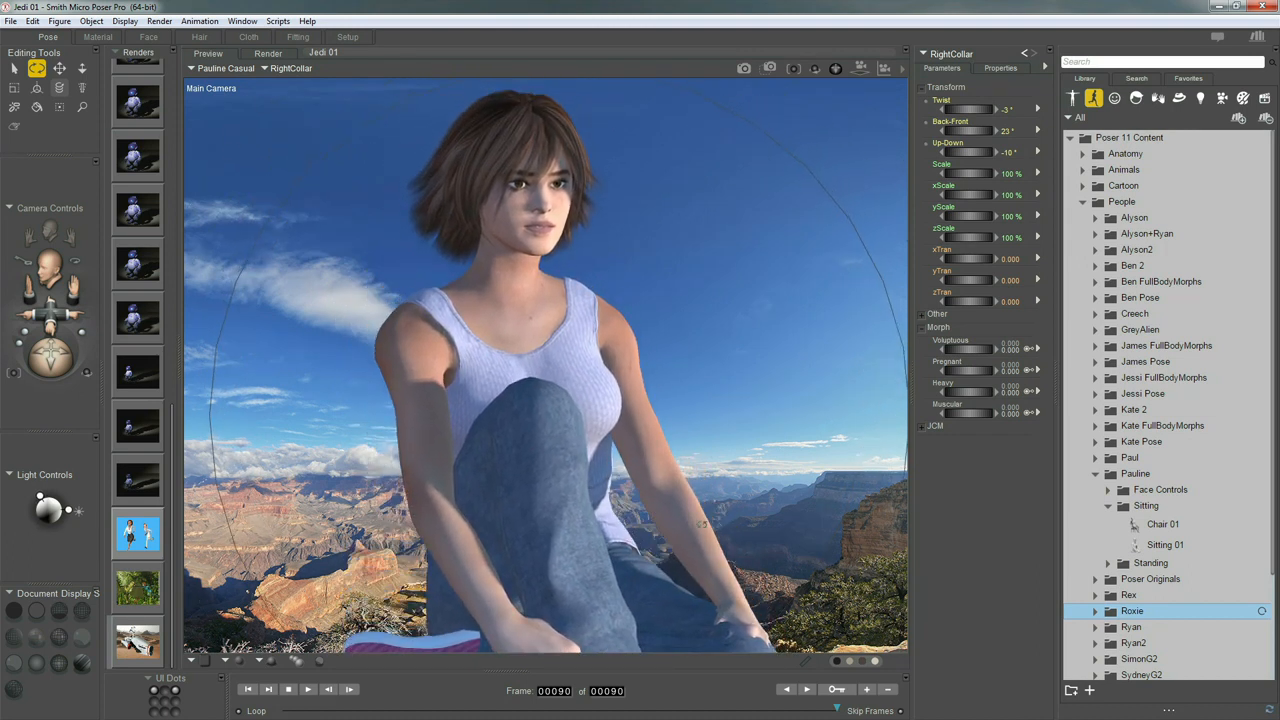
pyautogui.moveTo(702, 525); pyautogui.dragTo(733, 515)
pyautogui.scroll(3, 702, 525)
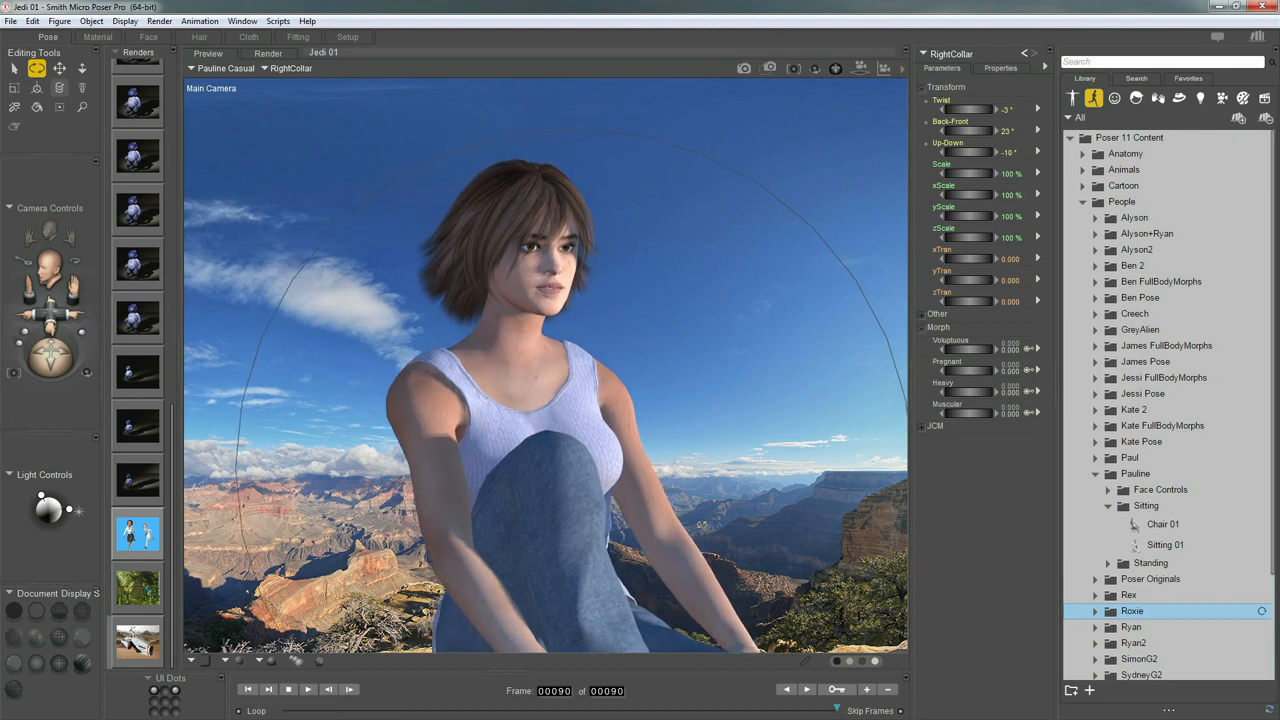
pyautogui.scroll(5, 702, 525)
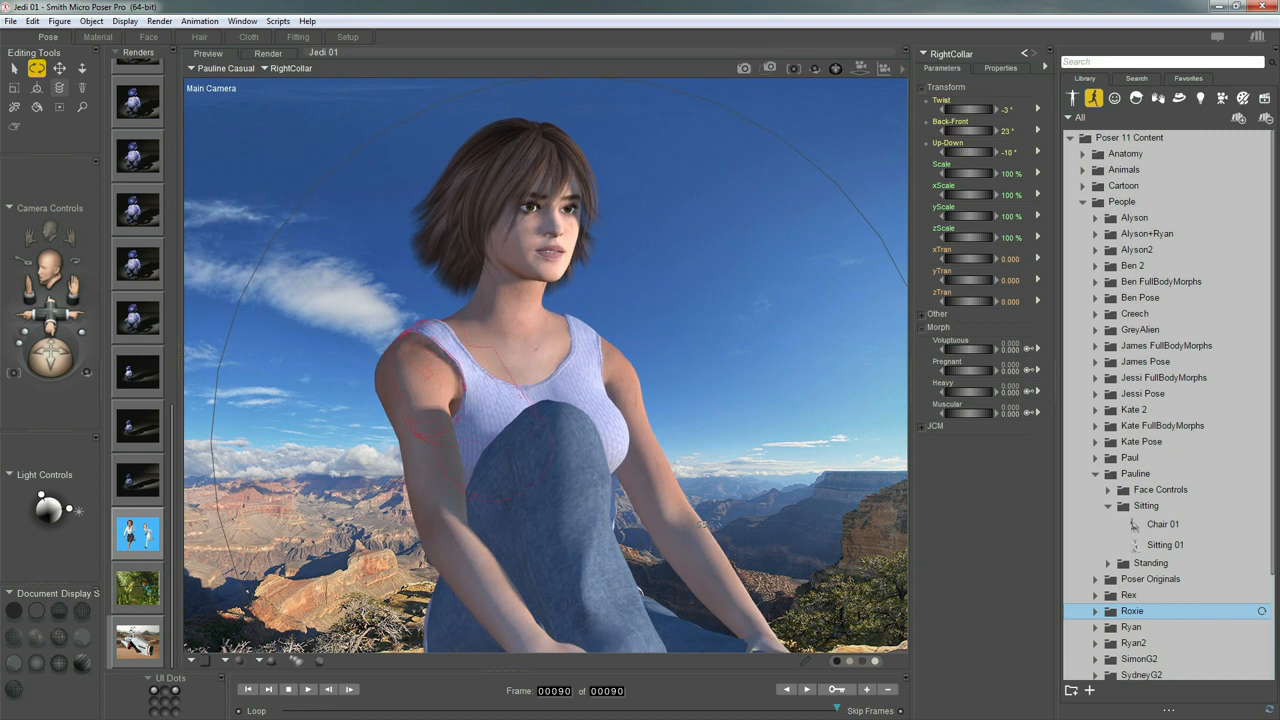
pyautogui.moveTo(702, 525); pyautogui.dragTo(702, 541, button='middle')
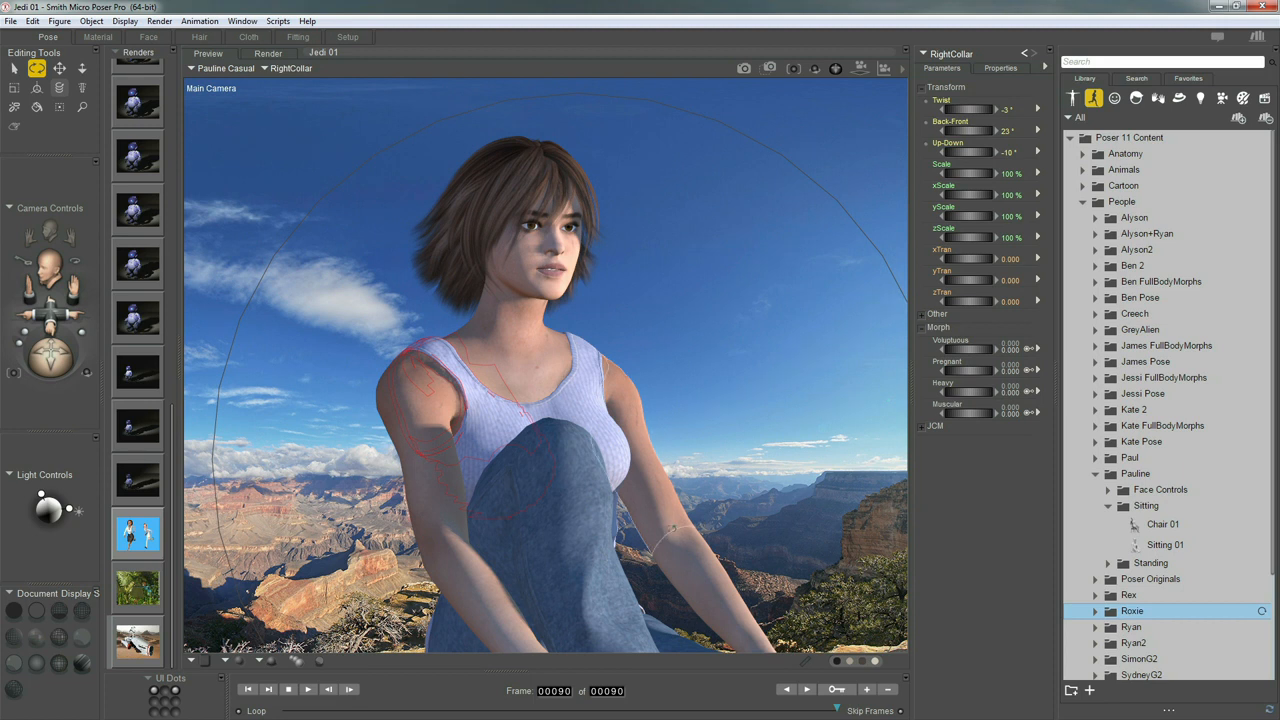
# Pose Pauline's neck at Twist 31°, Side-Side -19° and Bend -19° so she gazes aside
pyautogui.moveTo(520, 315); pyautogui.dragTo(512, 308)
pyautogui.press('w')
pyautogui.press('r')
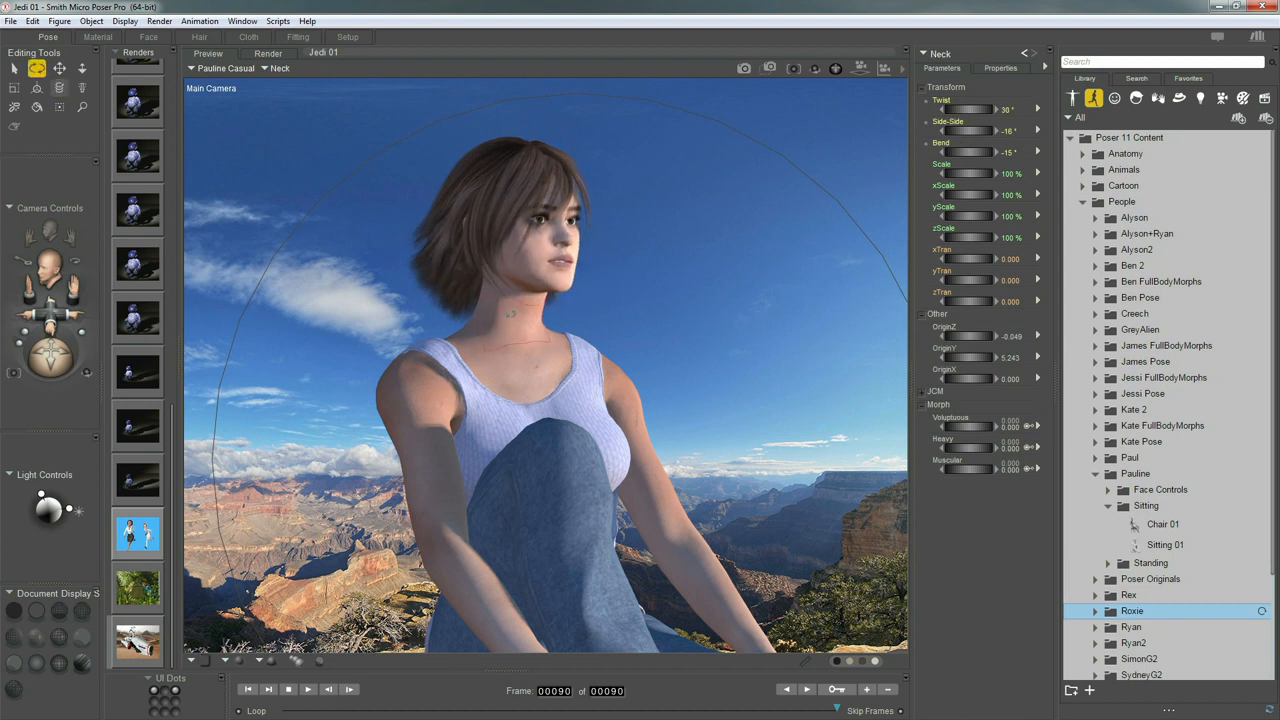
pyautogui.moveTo(513, 313); pyautogui.dragTo(513, 302)
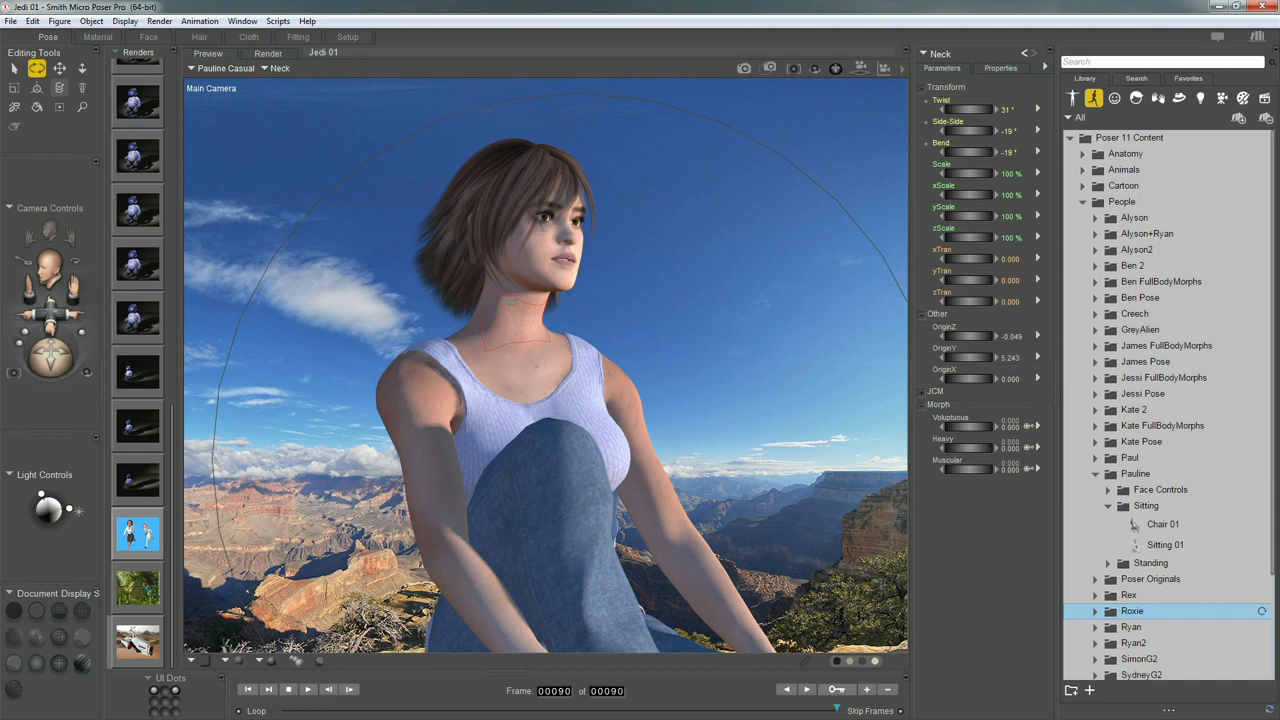
# Add the W Grass 2 prop from Props > Naturals > Waters Edge to the scene
pyautogui.click(1179, 97)
pyautogui.moveTo(1273, 414); pyautogui.dragTo(1272, 140)
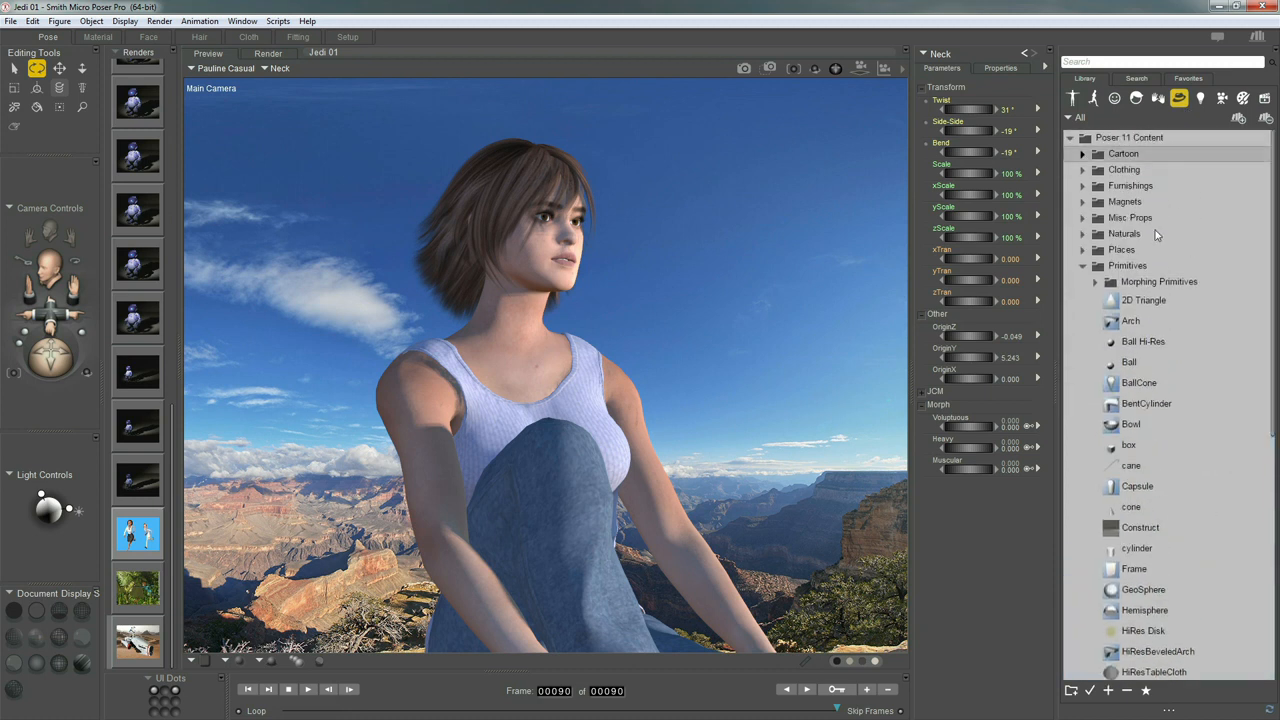
pyautogui.click(1082, 267)
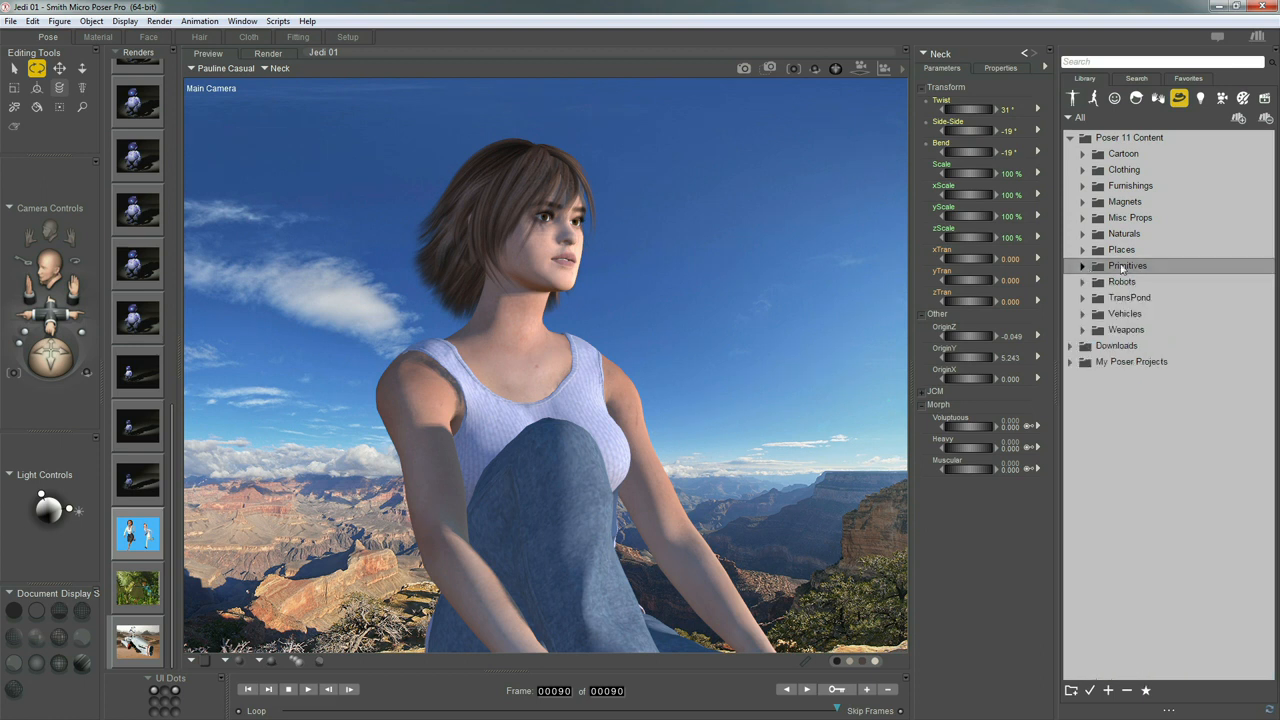
pyautogui.click(1082, 234)
pyautogui.click(1094, 267)
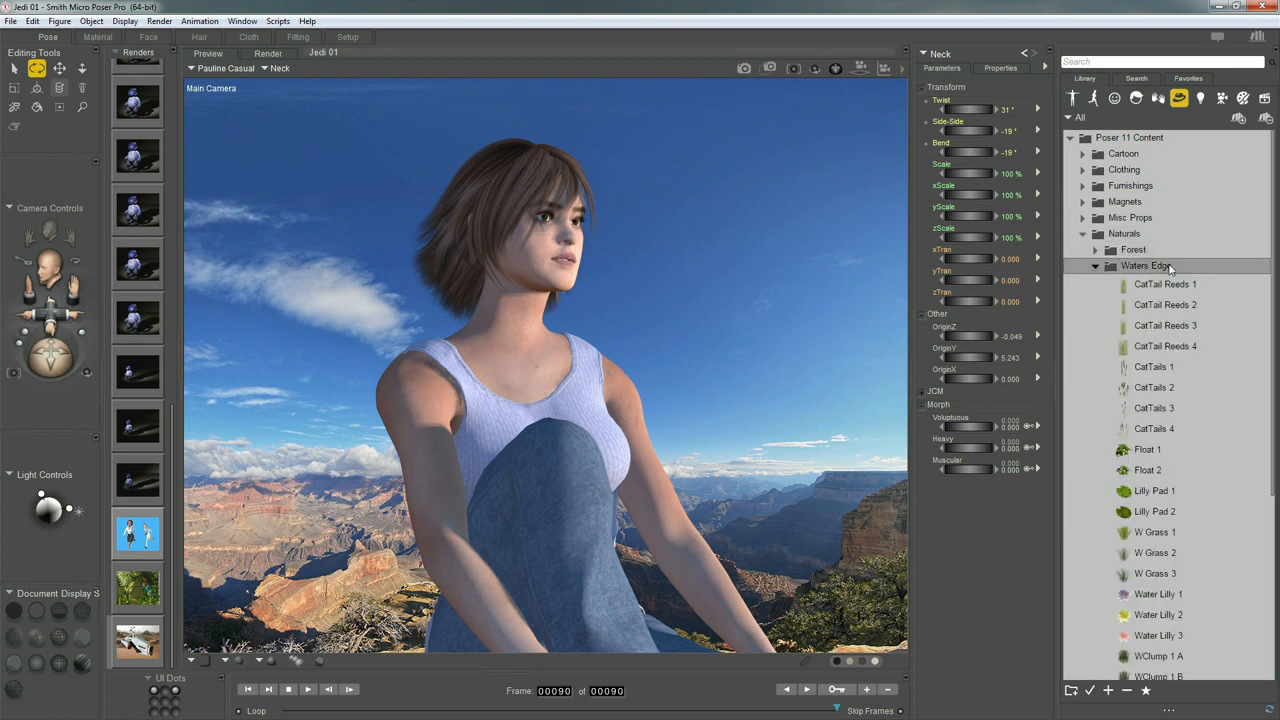
pyautogui.click(1157, 556)
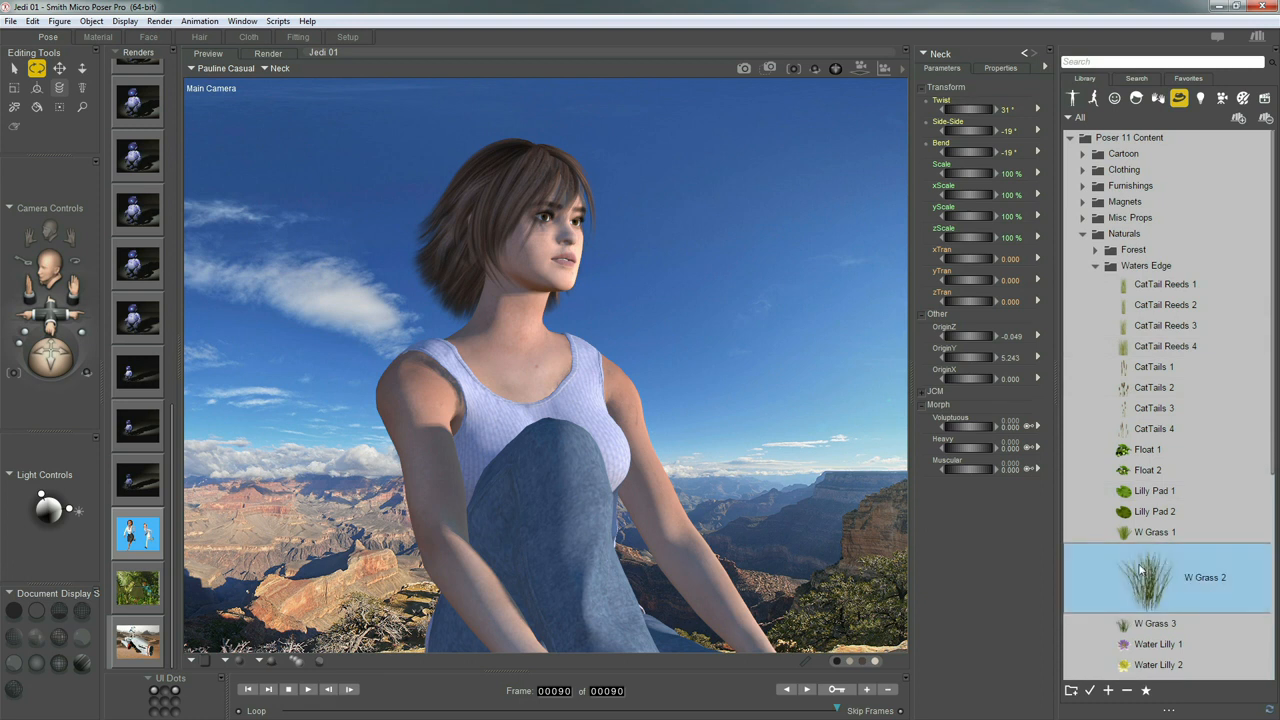
pyautogui.click(1150, 535)
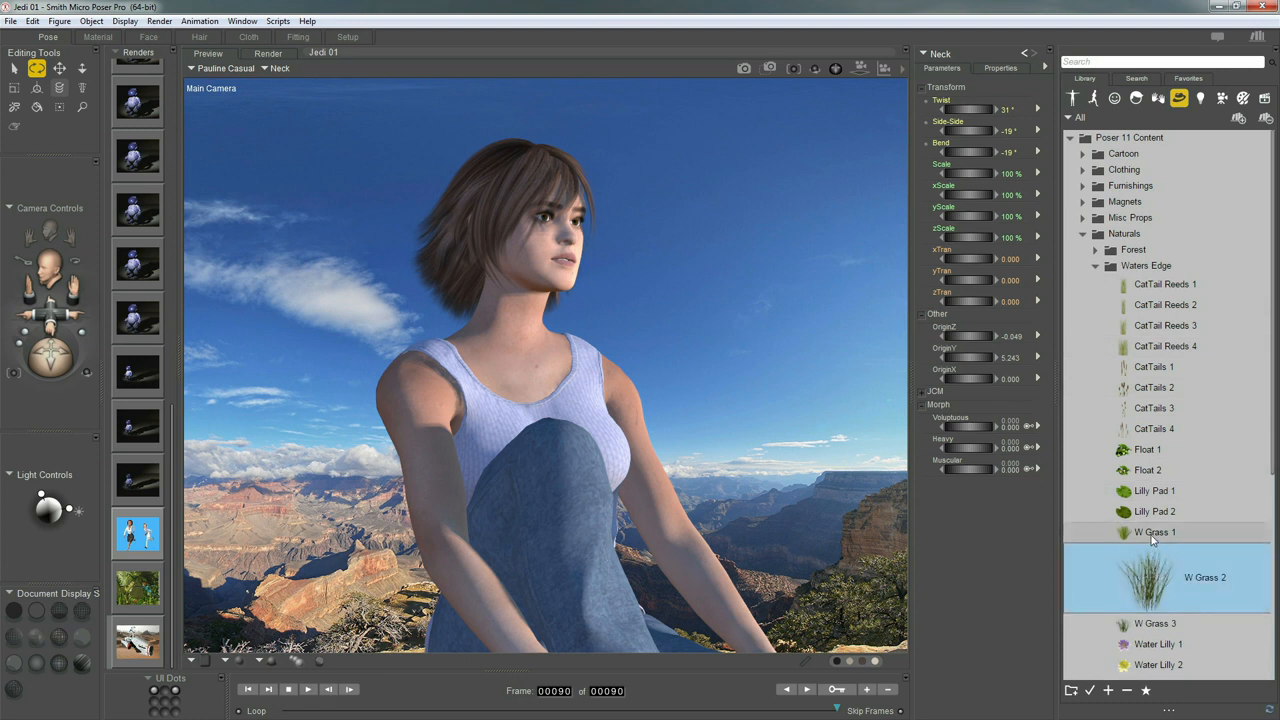
pyautogui.click(1153, 602)
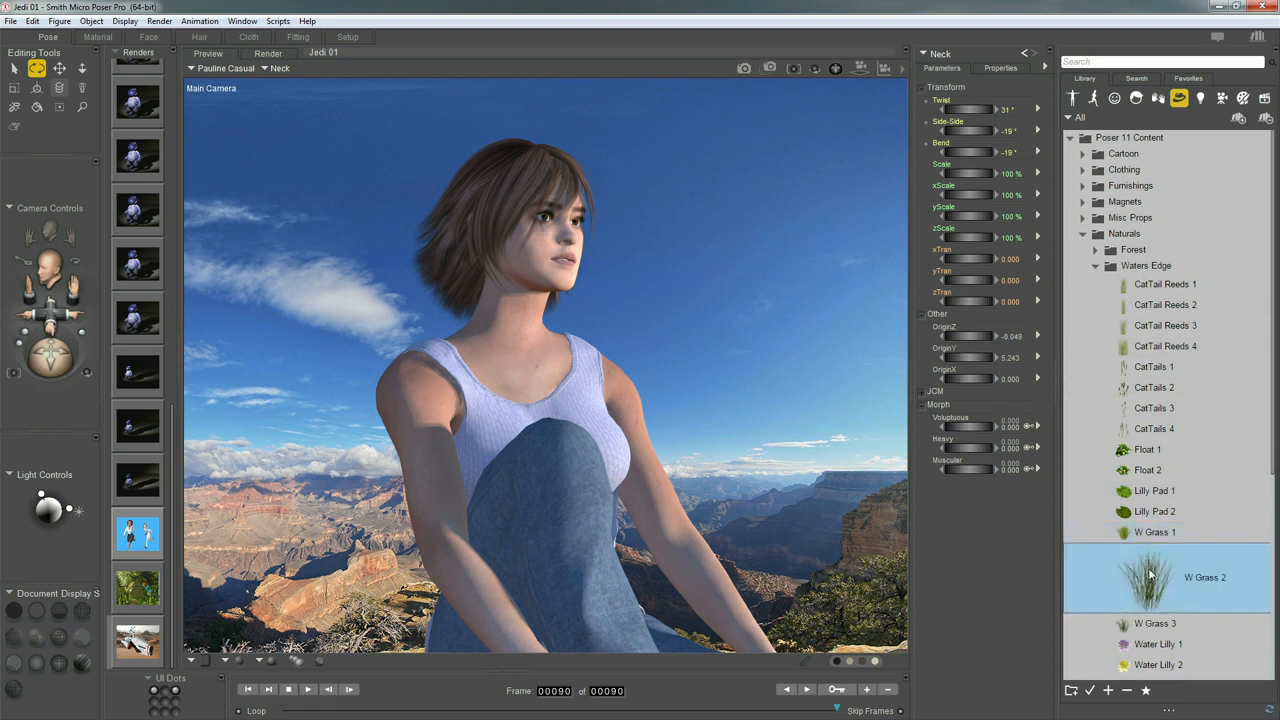
pyautogui.moveTo(1181, 580); pyautogui.dragTo(805, 543)
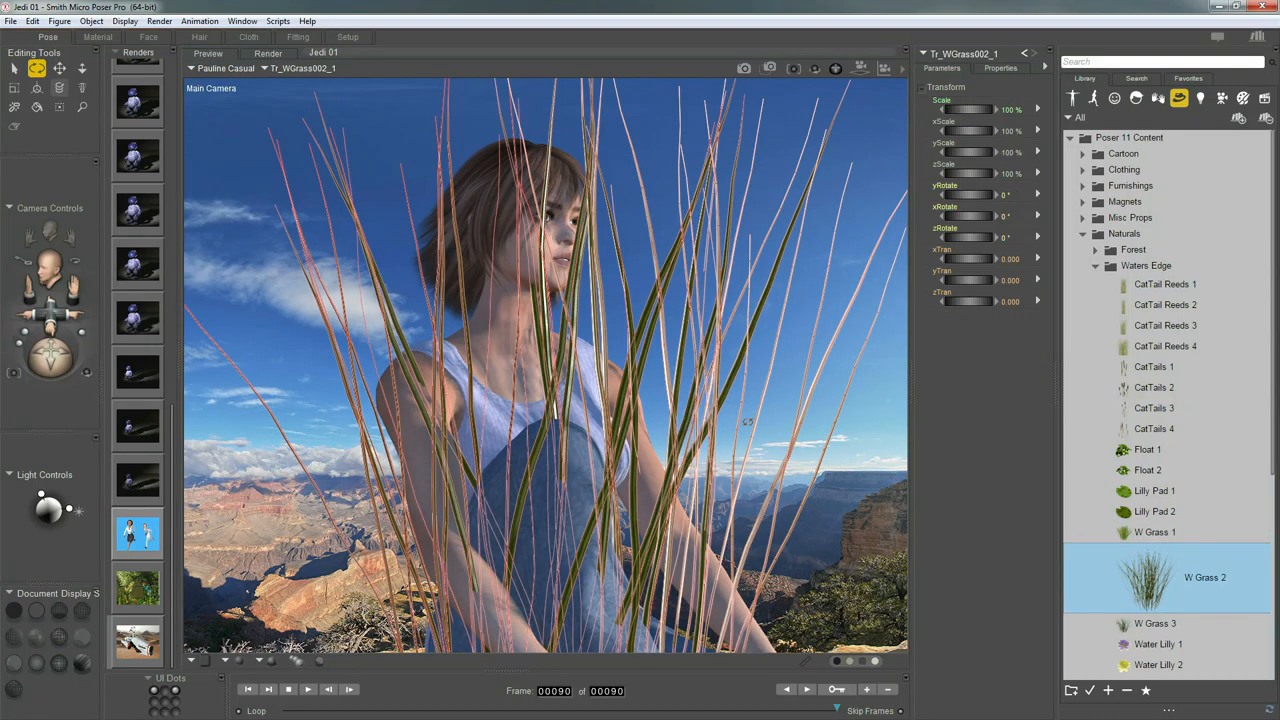
# Scale the grass to 65% and move it back, left and down to yTran -1.168
pyautogui.press('t')
pyautogui.click(752, 376)
pyautogui.press('t')
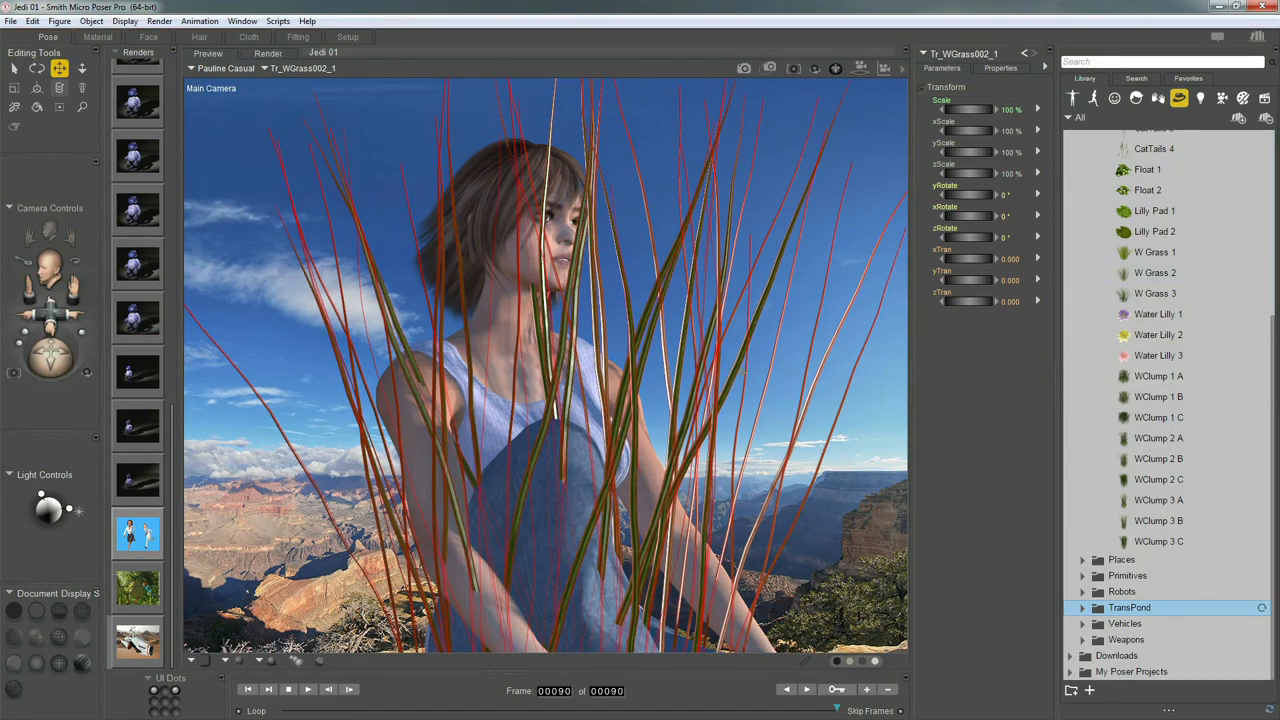
pyautogui.moveTo(966, 300); pyautogui.dragTo(711, 335)
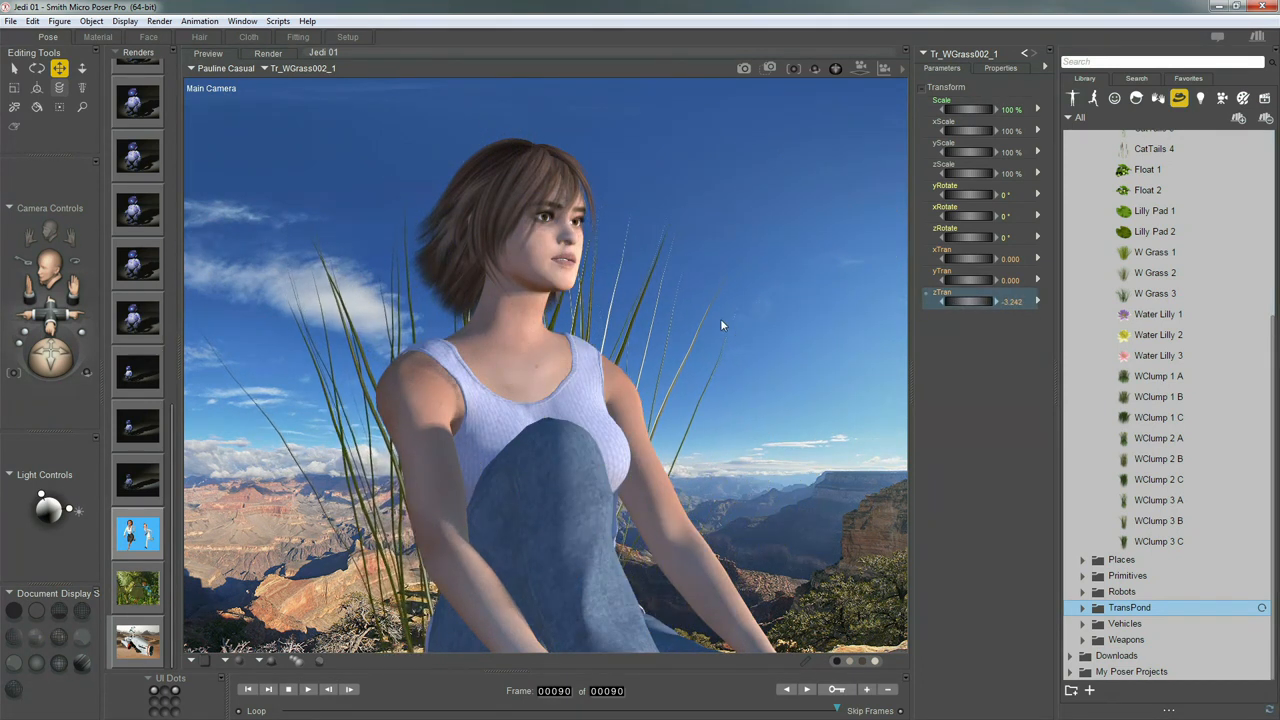
pyautogui.moveTo(958, 259); pyautogui.dragTo(847, 270)
pyautogui.moveTo(970, 109); pyautogui.dragTo(917, 126)
pyautogui.moveTo(320, 488); pyautogui.dragTo(330, 656)
pyautogui.moveTo(969, 302); pyautogui.dragTo(940, 302)
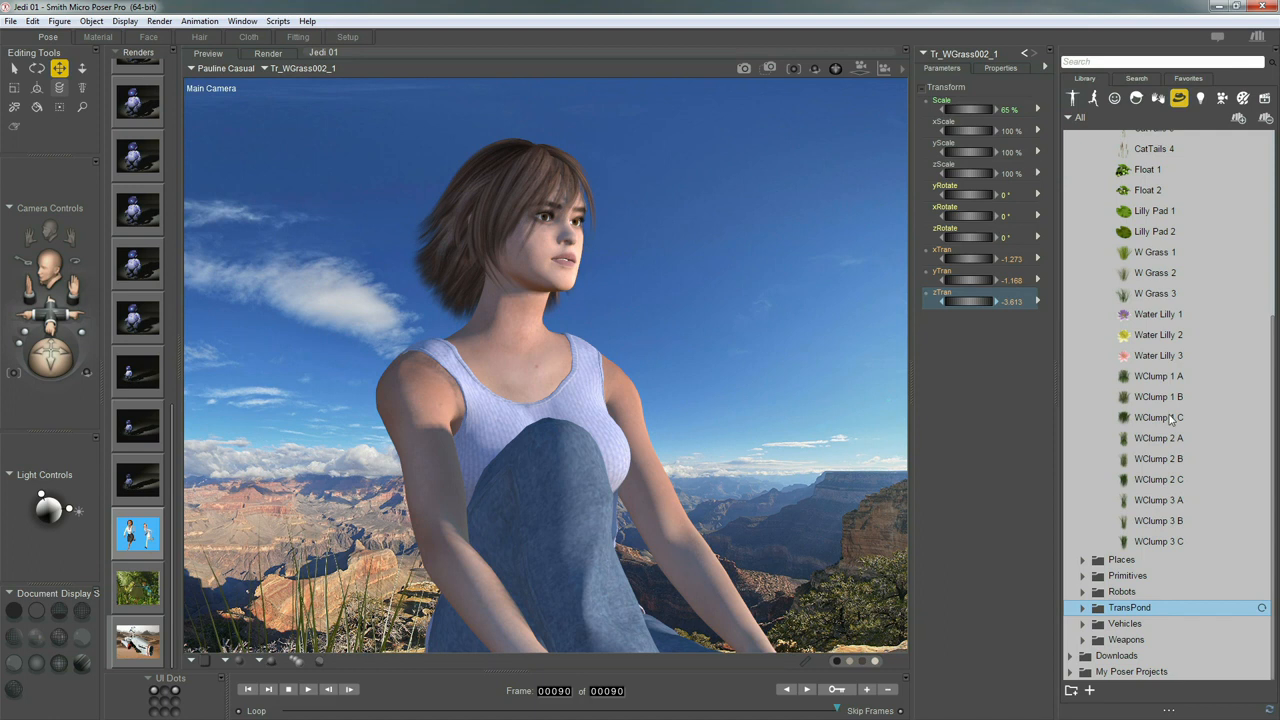
pyautogui.click(1155, 272)
# Place a second W Grass 2 at 62% scale on Pauline's right, xTran 1.829, zTran -2.521
pyautogui.moveTo(1072, 306); pyautogui.dragTo(766, 316)
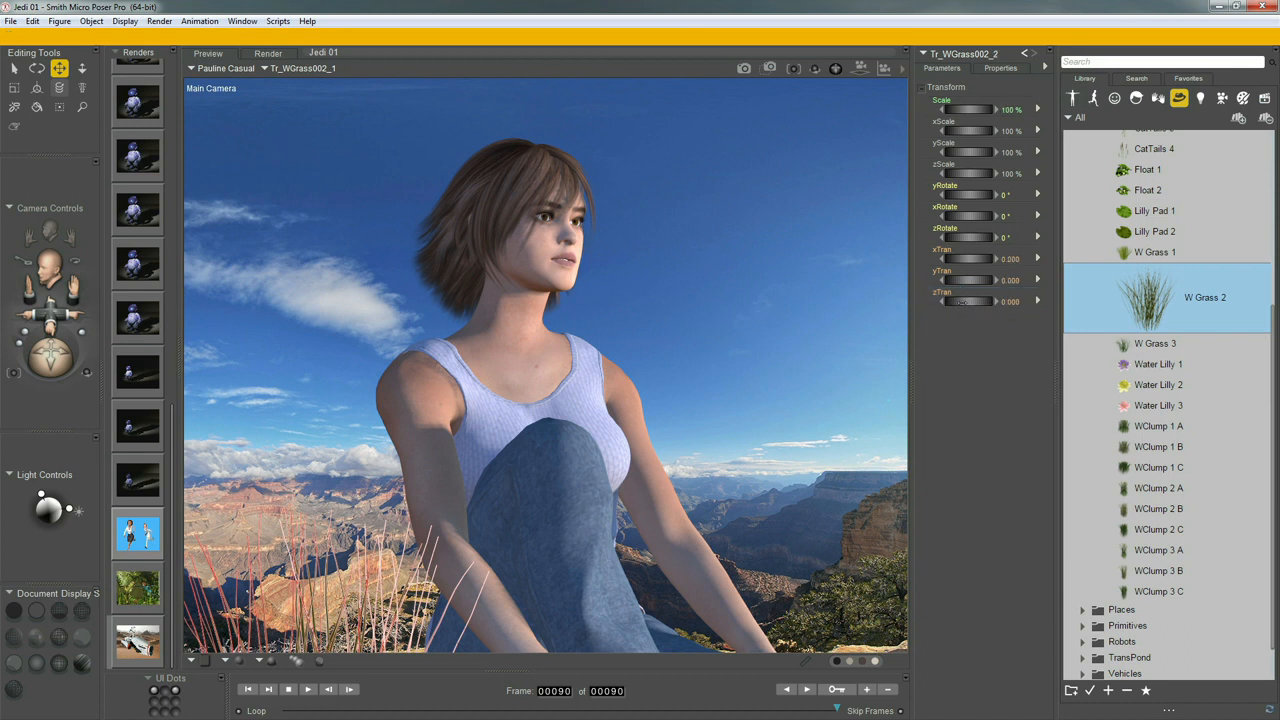
pyautogui.moveTo(978, 108); pyautogui.dragTo(919, 115)
pyautogui.moveTo(970, 298); pyautogui.dragTo(810, 334)
pyautogui.moveTo(1008, 268); pyautogui.dragTo(1080, 274)
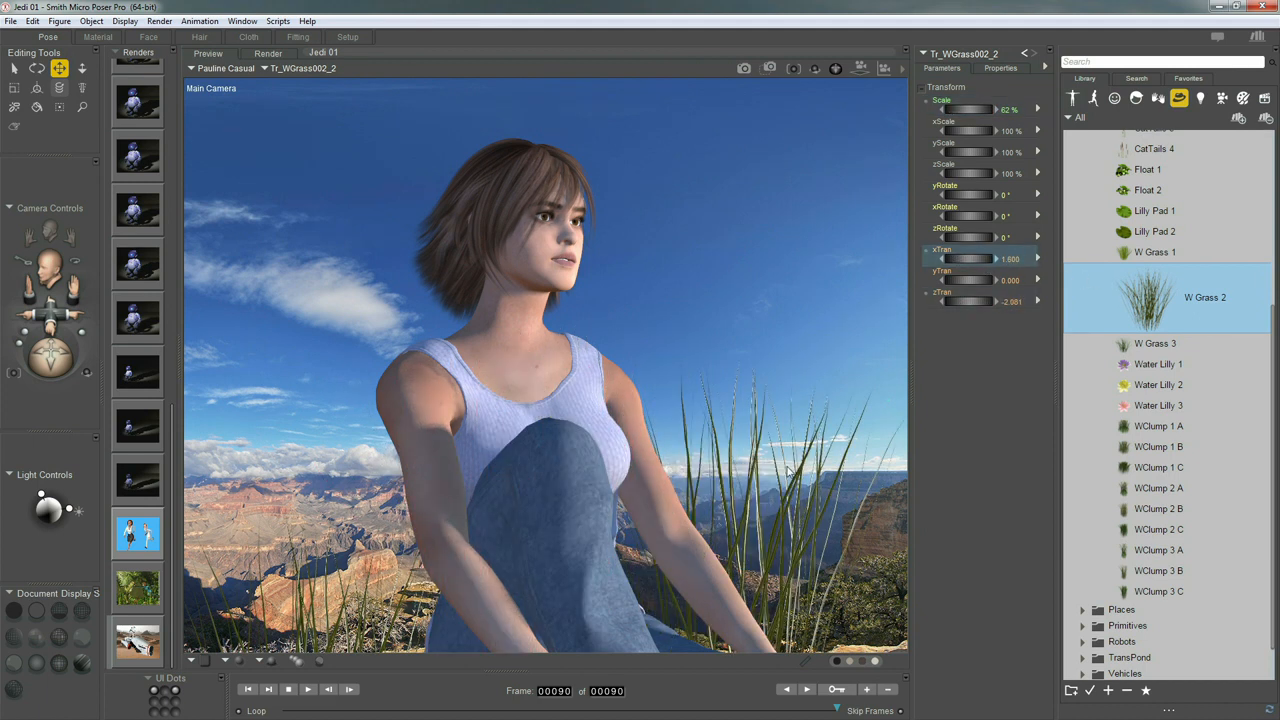
pyautogui.moveTo(803, 518); pyautogui.dragTo(834, 628)
pyautogui.moveTo(963, 303); pyautogui.dragTo(943, 302)
pyautogui.moveTo(788, 558); pyautogui.dragTo(793, 562)
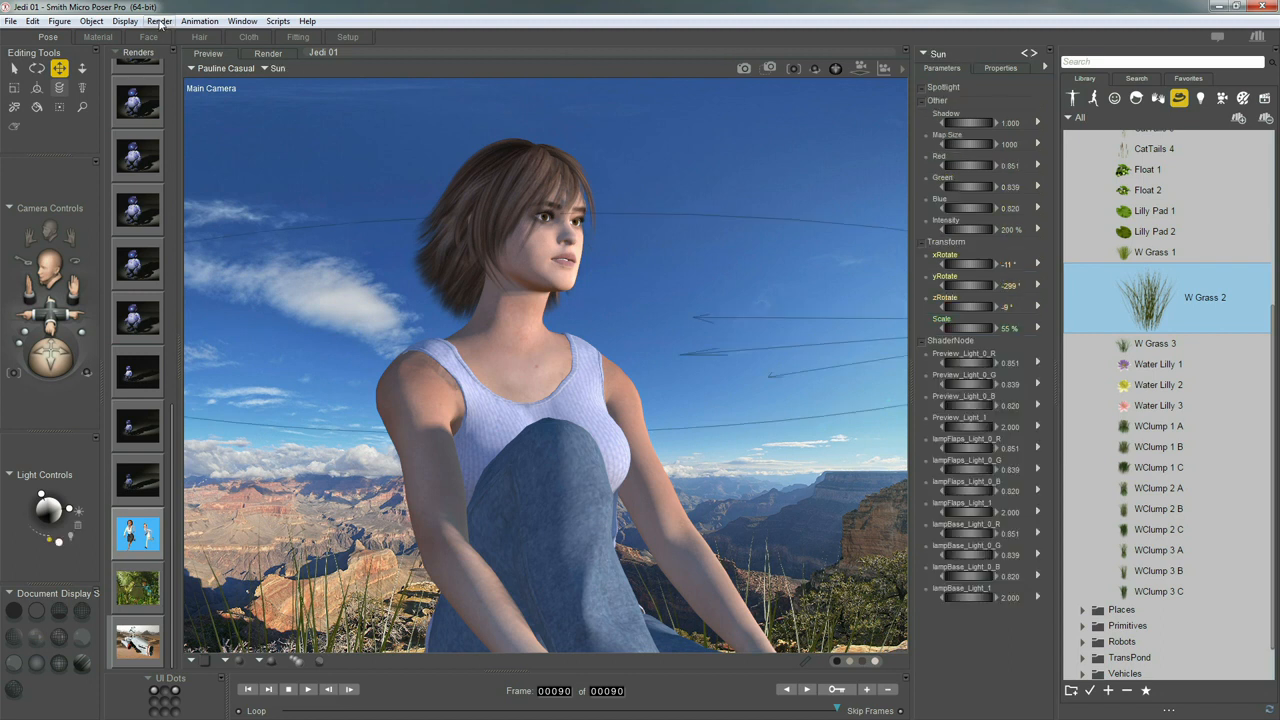
# Disable Subsurface Scattering in the FireFly render settings and start a FireFly render
pyautogui.click(159, 22)
pyautogui.moveTo(199, 22)
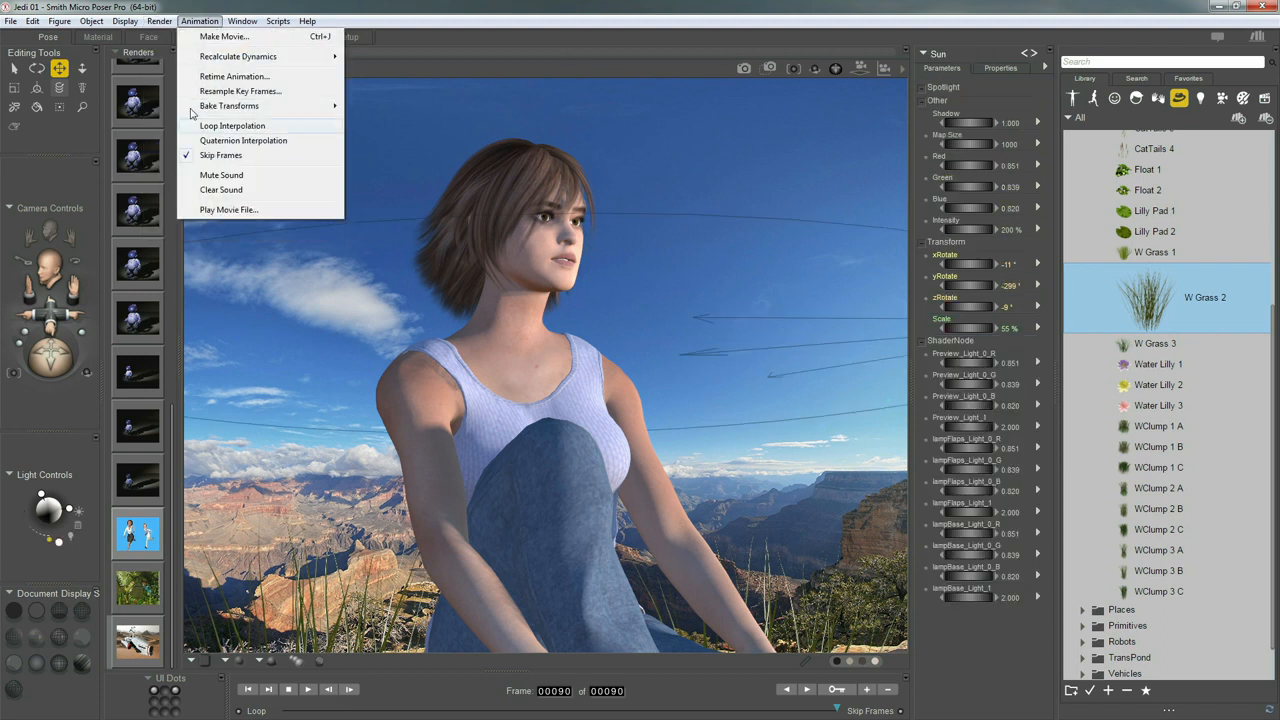
pyautogui.click(191, 143)
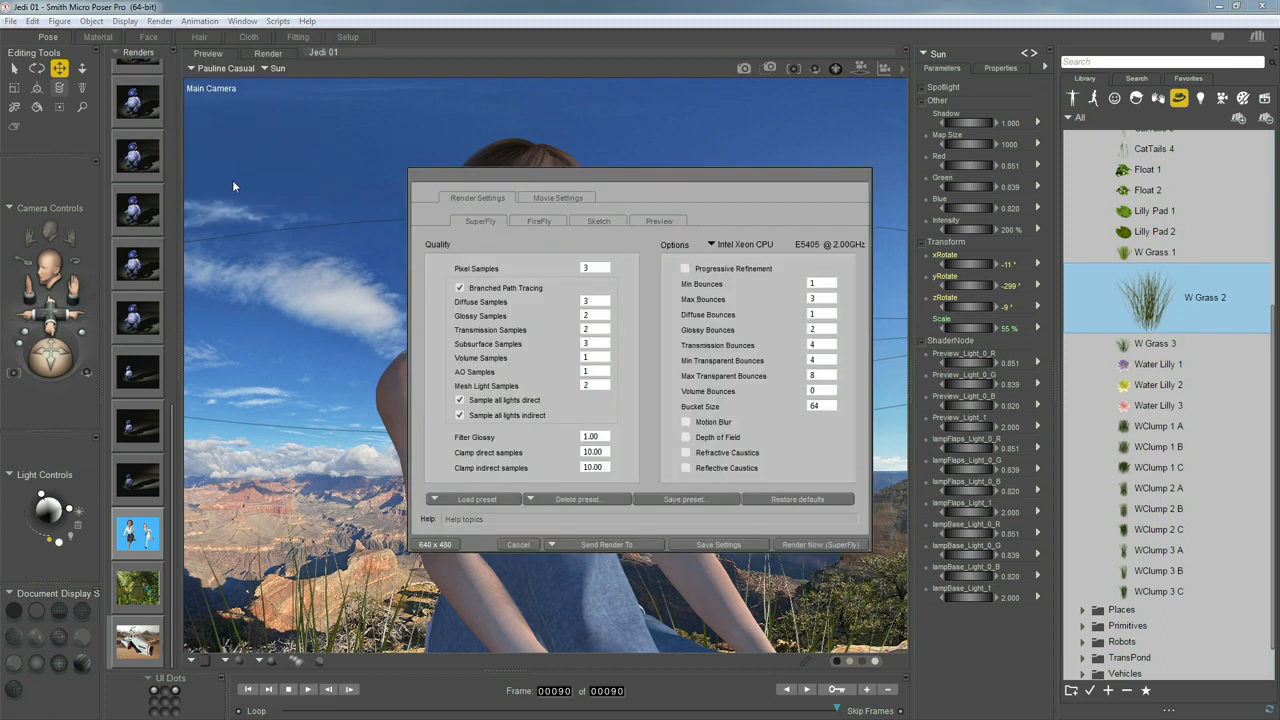
pyautogui.click(539, 221)
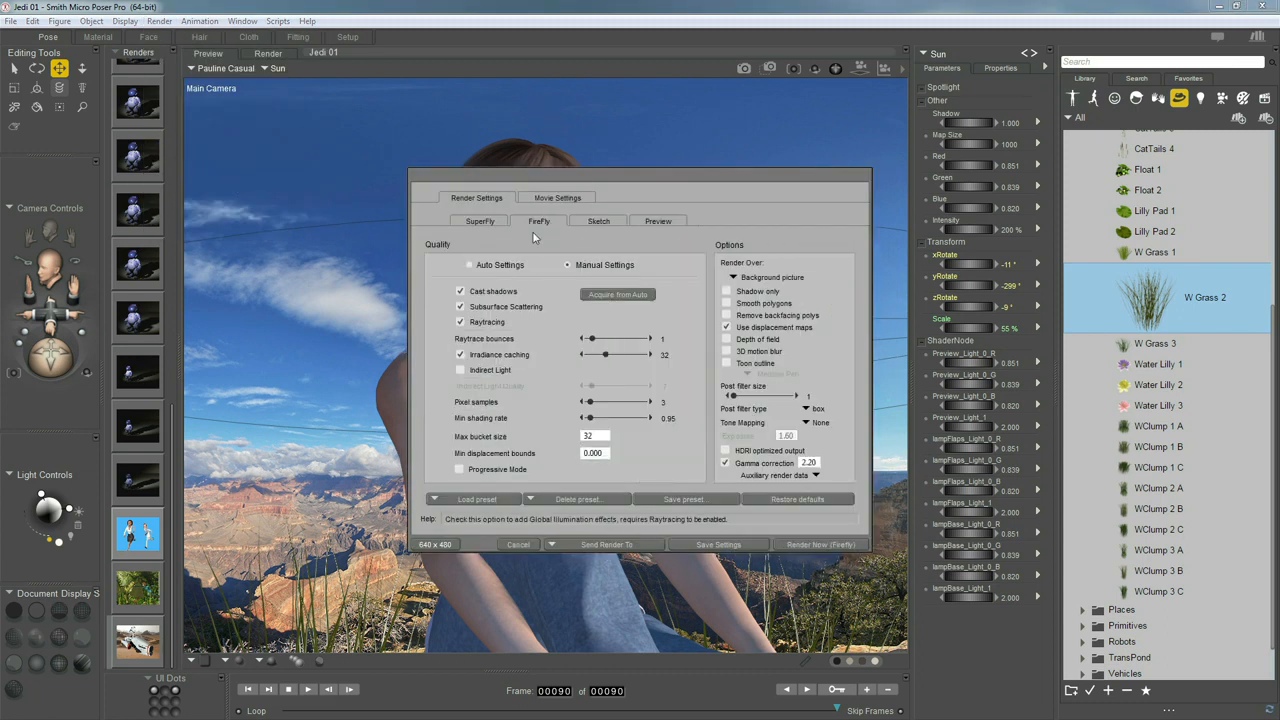
pyautogui.click(461, 307)
pyautogui.click(801, 543)
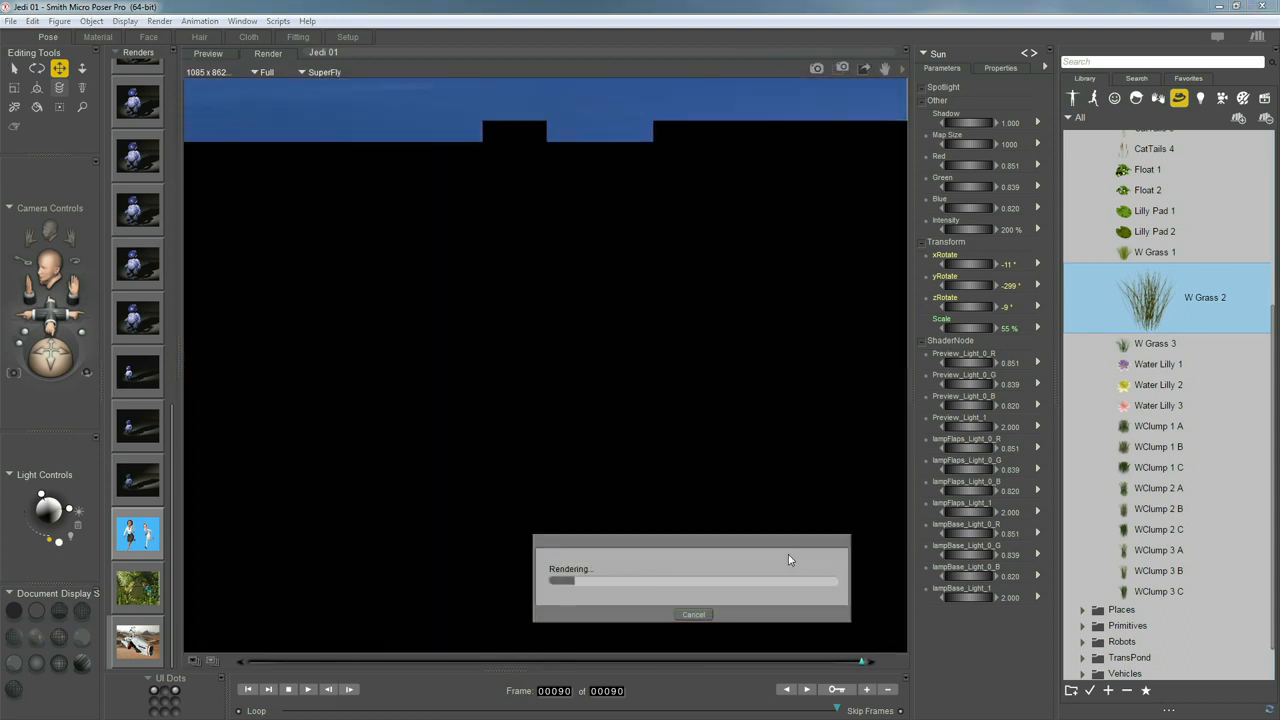